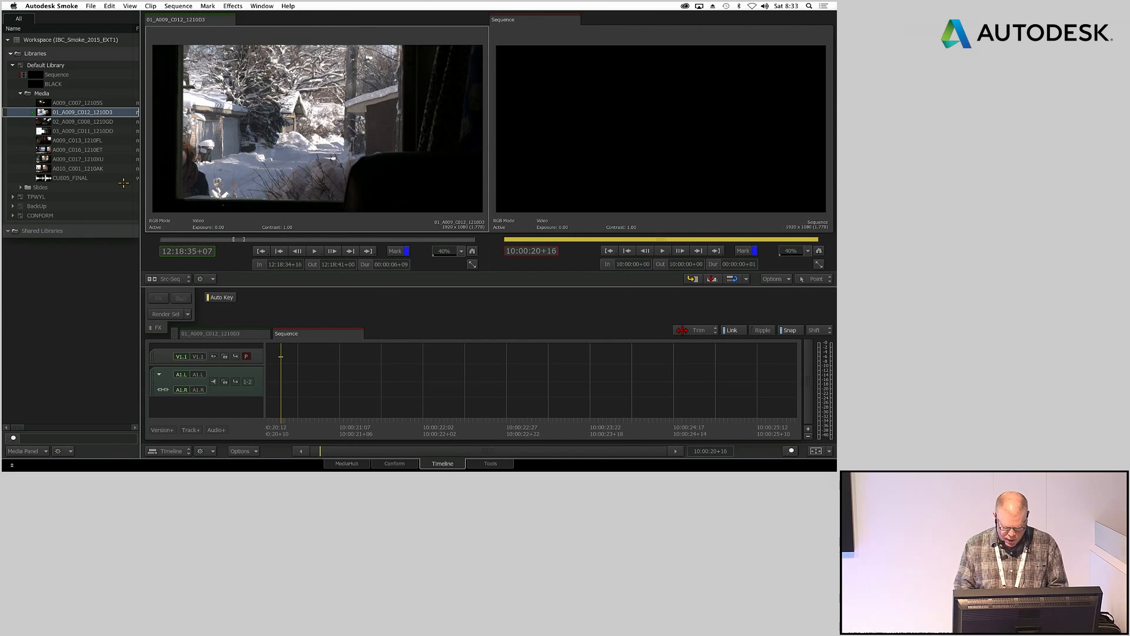
# Step: Preview source clip 01_A009_C012_1210D3 and overwrite-edit its marked range into the empty sequence at 10:00:20+16
pyautogui.press('space')
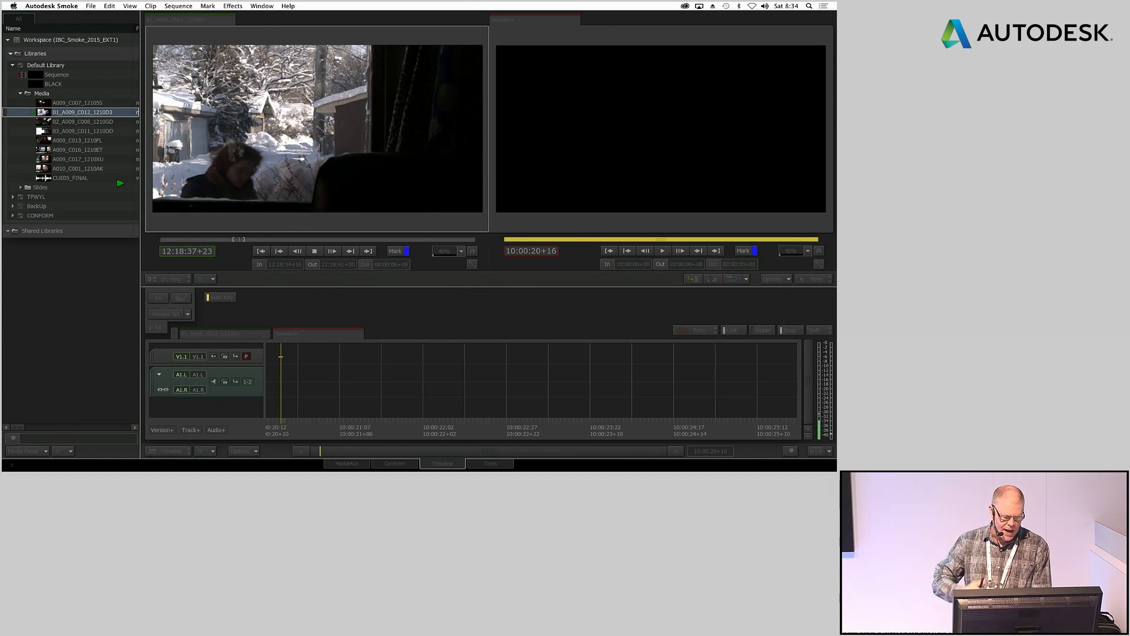
pyautogui.press('space')
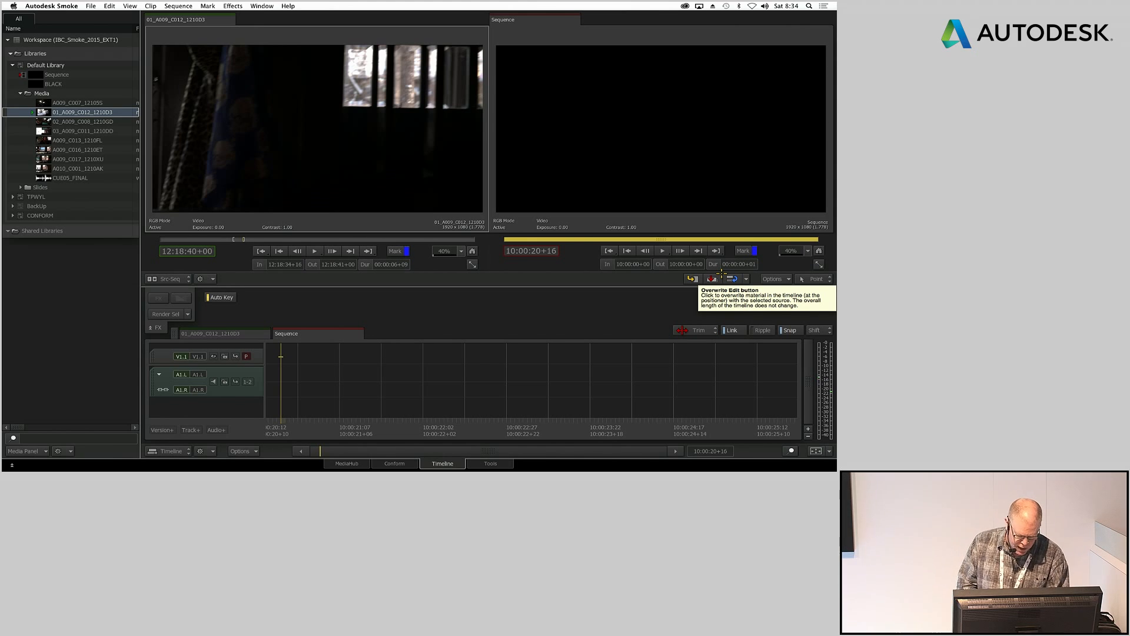
pyautogui.click(722, 274)
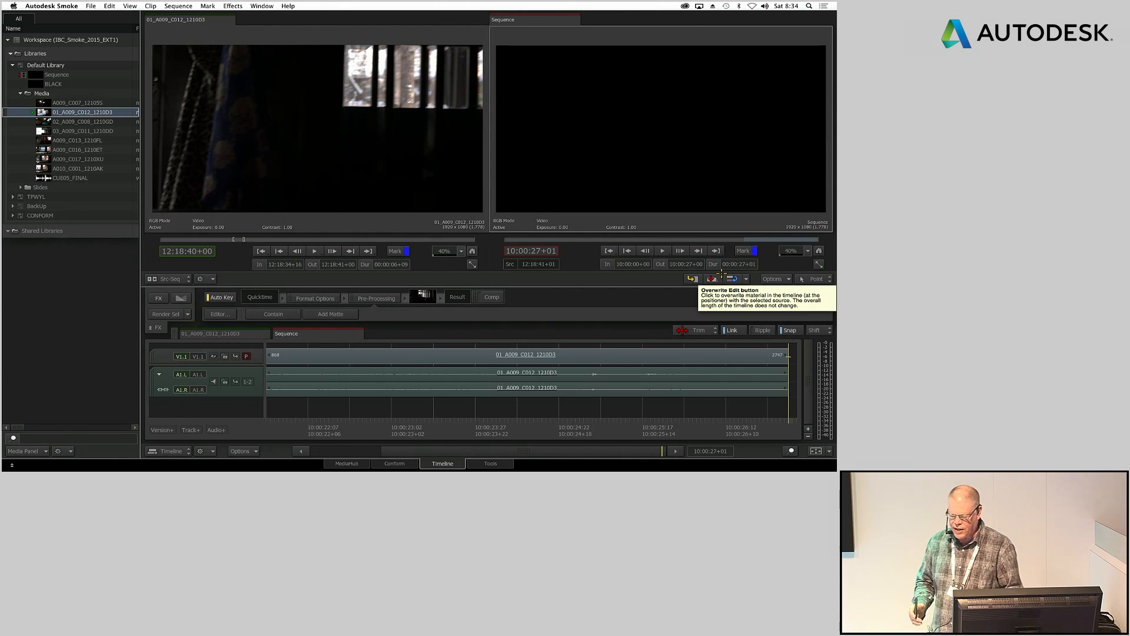
pyautogui.moveTo(756, 427); pyautogui.dragTo(784, 422)
pyautogui.press('Down')
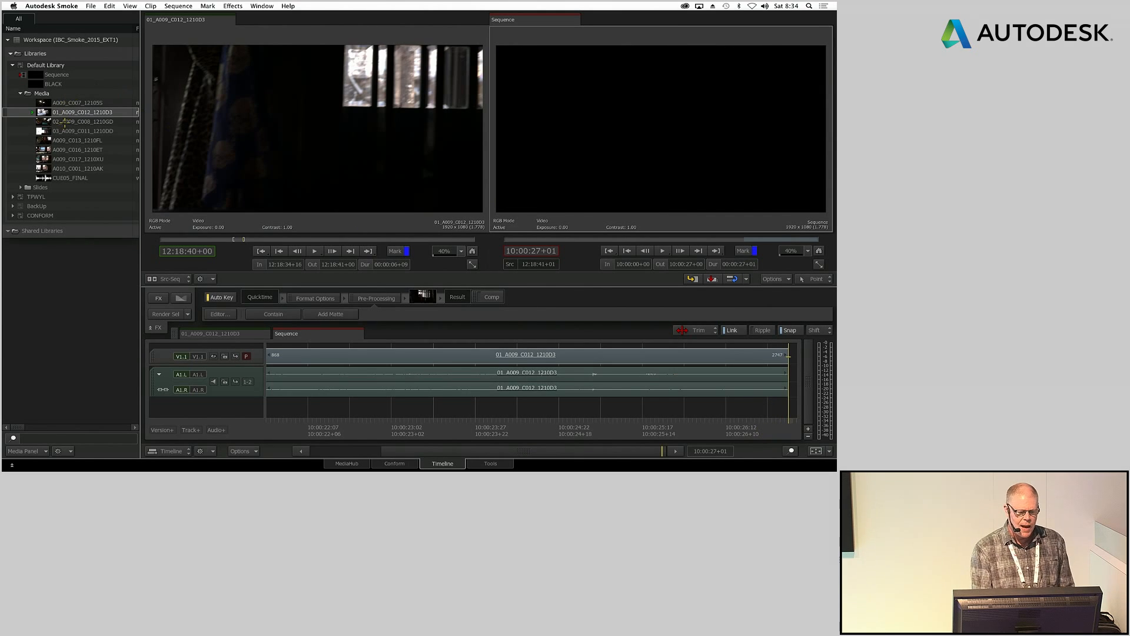
# Step: Load source clip 02_A009_C008_1210GD and add its marked range to the sequence directly after the first clip
pyautogui.moveTo(272, 239); pyautogui.dragTo(253, 243)
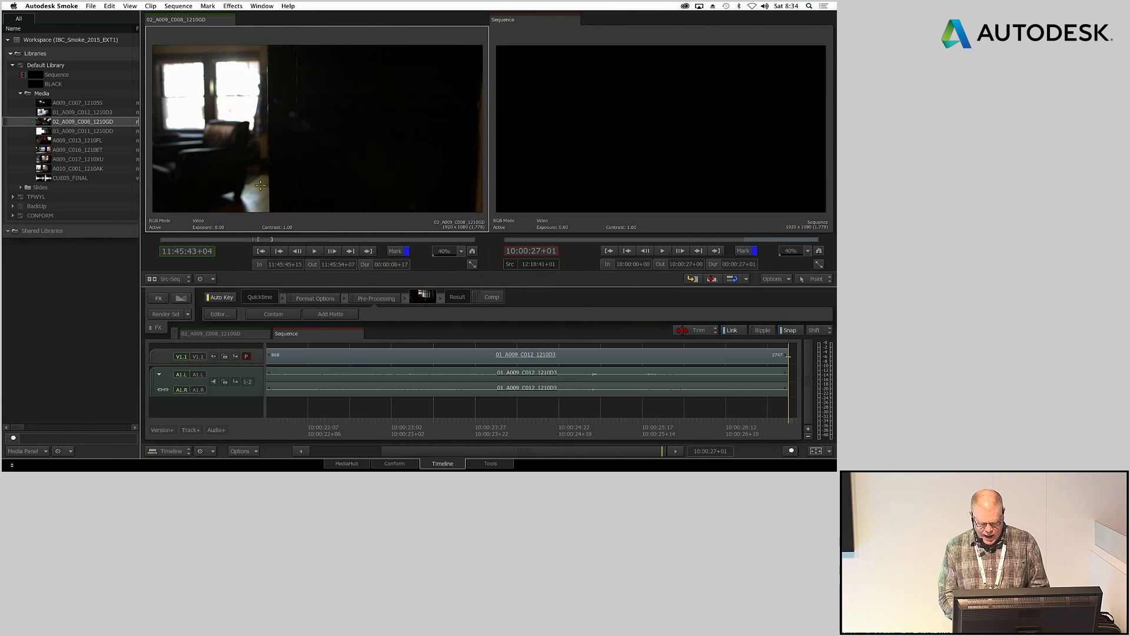
pyautogui.moveTo(286, 139); pyautogui.dragTo(792, 352)
pyautogui.click(816, 451)
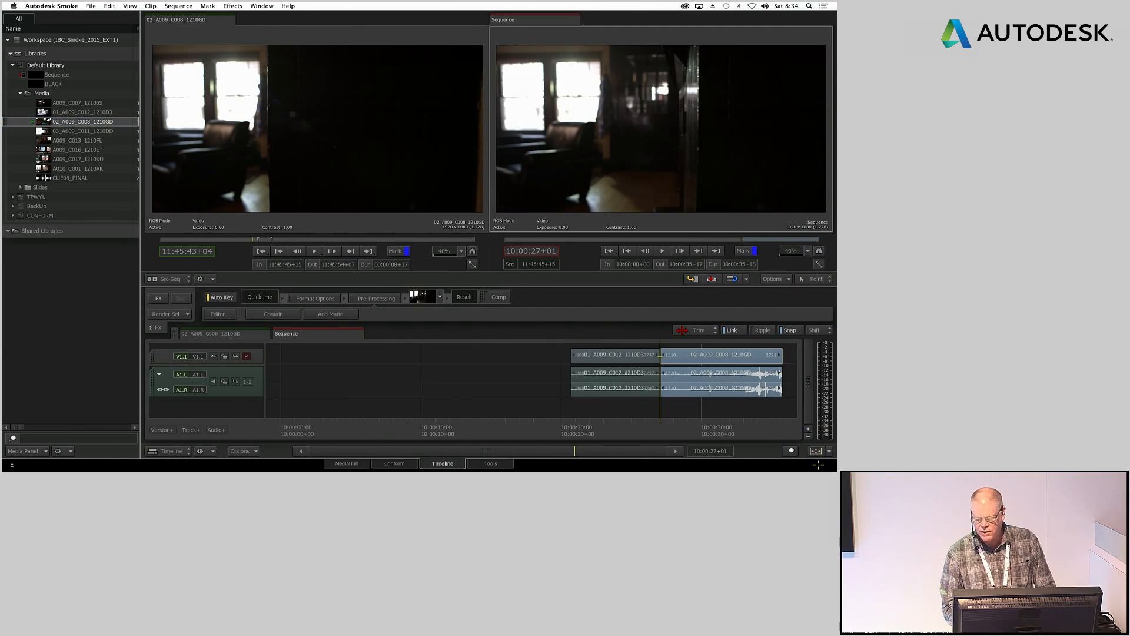
# Step: Load source clip 03_A009_C011_1210DD, append its marked range to the sequence's end and fit the whole sequence in the timeline
pyautogui.doubleClick(71, 132)
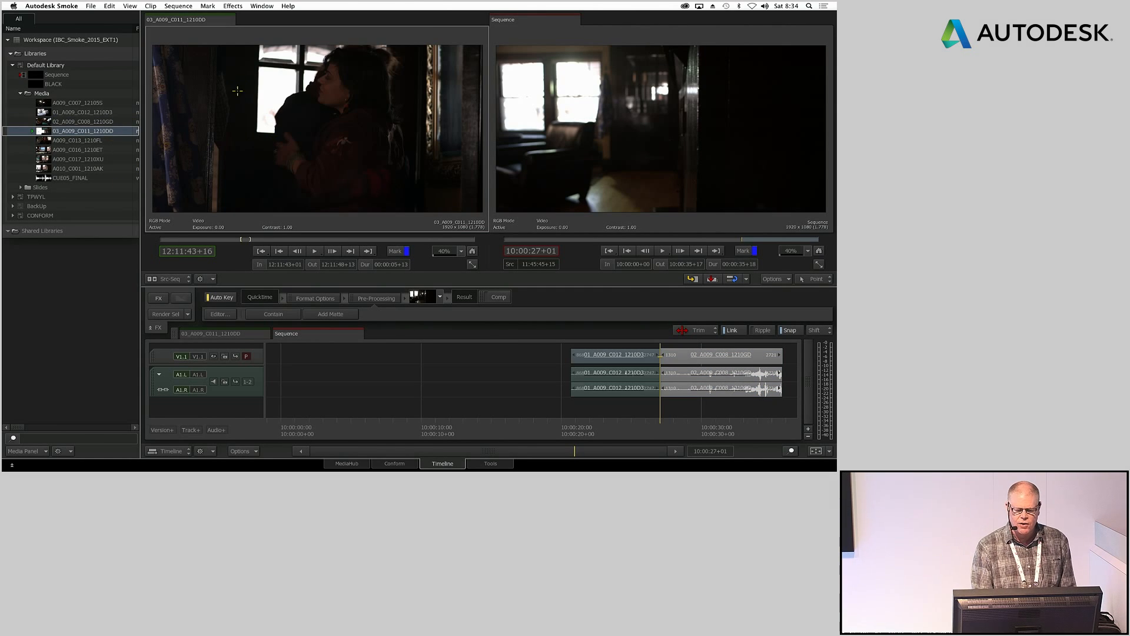
pyautogui.moveTo(235, 95); pyautogui.dragTo(792, 367)
pyautogui.click(816, 451)
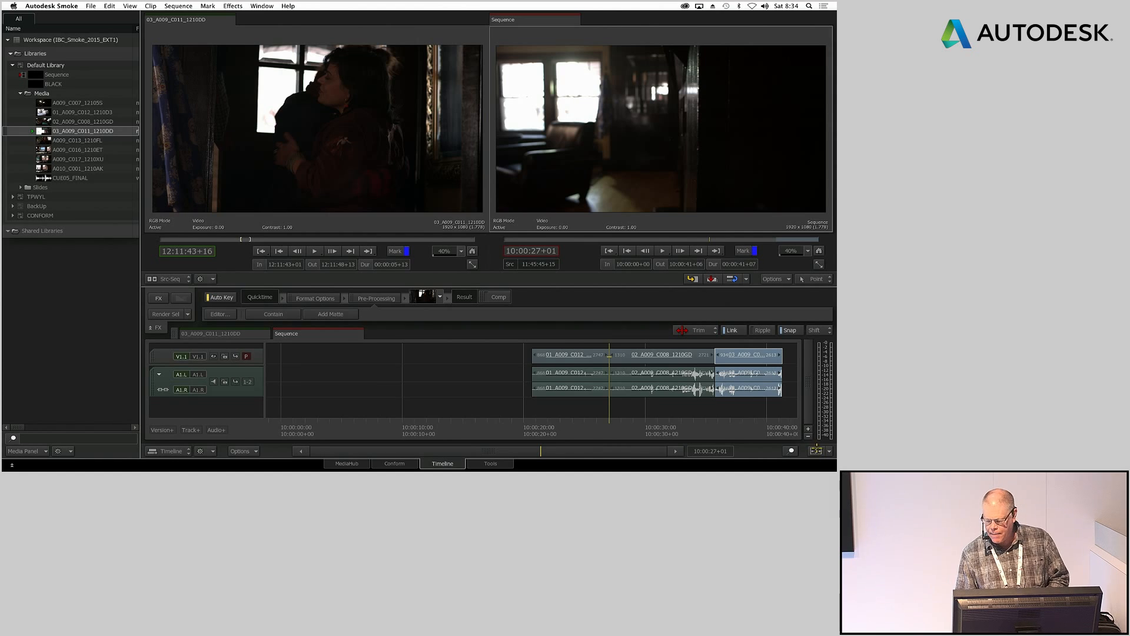
pyautogui.click(816, 449)
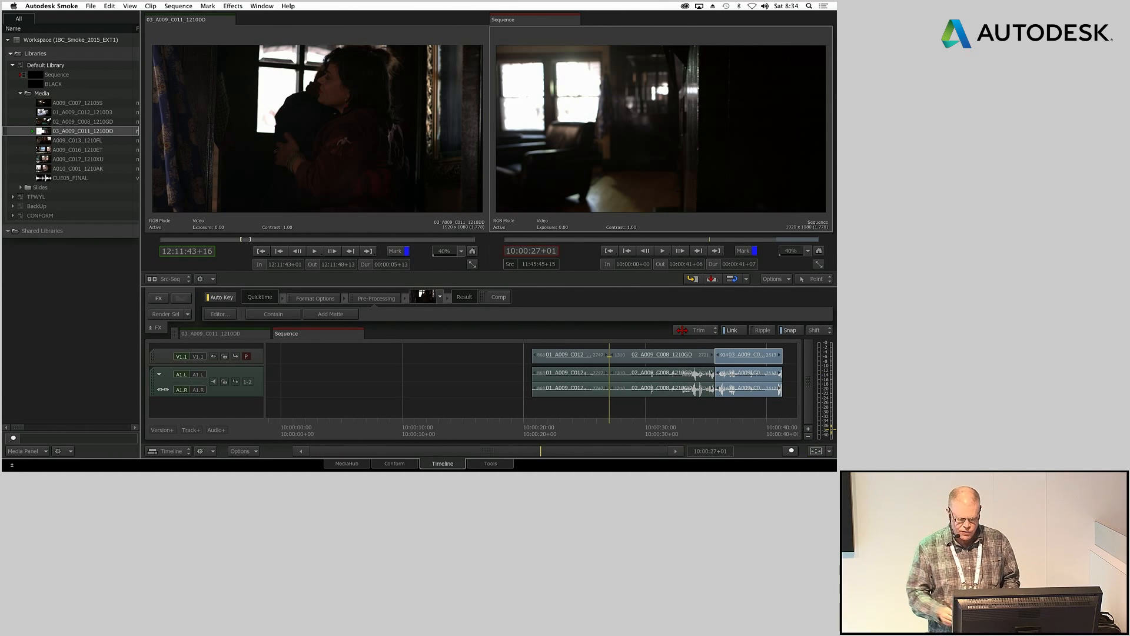
# Step: Park the positioner just before the cut between the second and third clips, with Ripple enabled and the Trim editing mode selected
pyautogui.moveTo(618, 435); pyautogui.dragTo(702, 434)
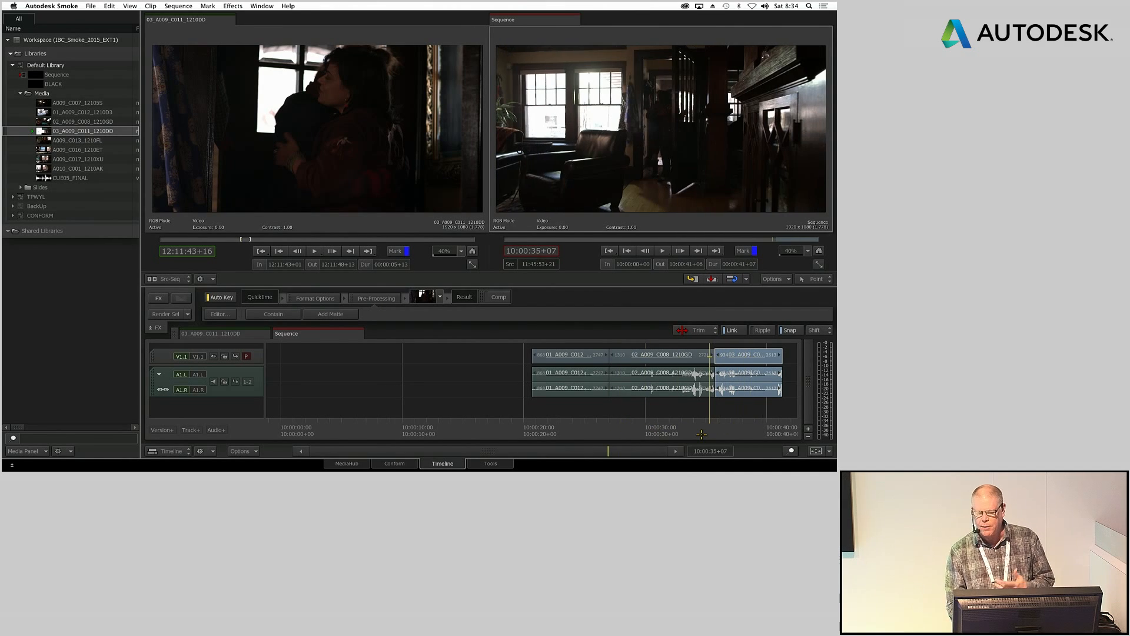
pyautogui.moveTo(705, 371); pyautogui.dragTo(776, 351)
pyautogui.click(762, 331)
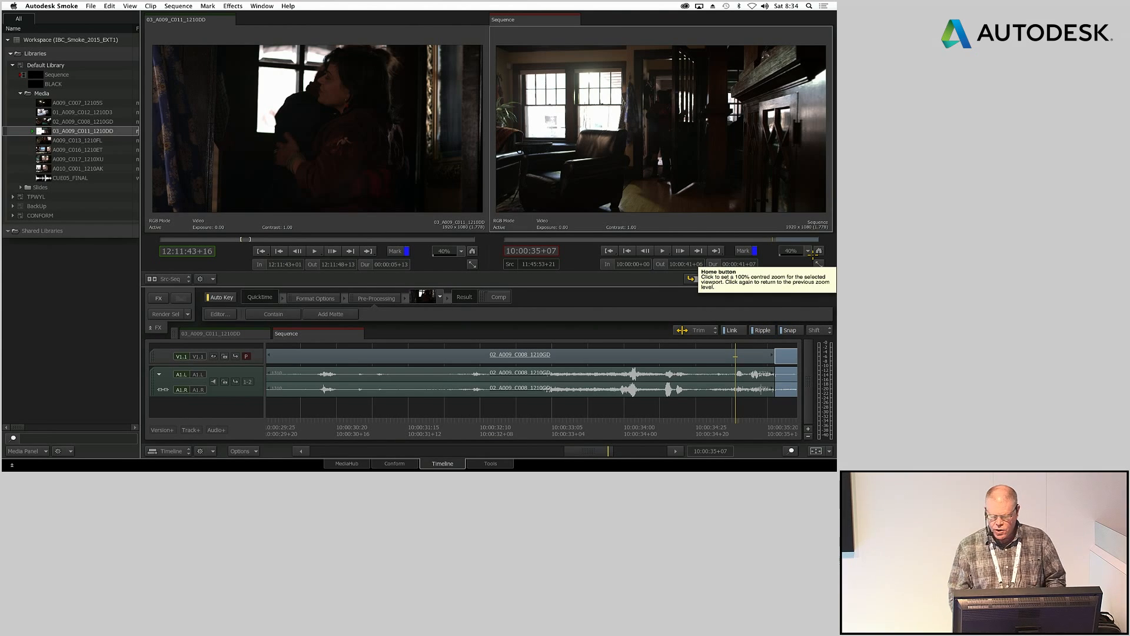
pyautogui.click(700, 329)
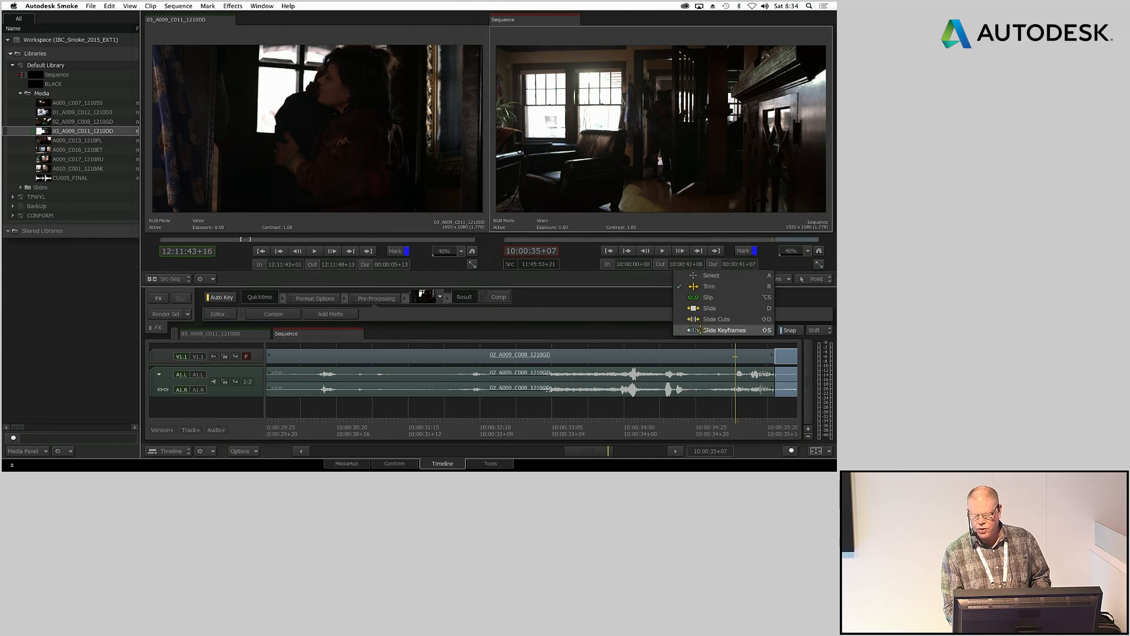
pyautogui.click(708, 286)
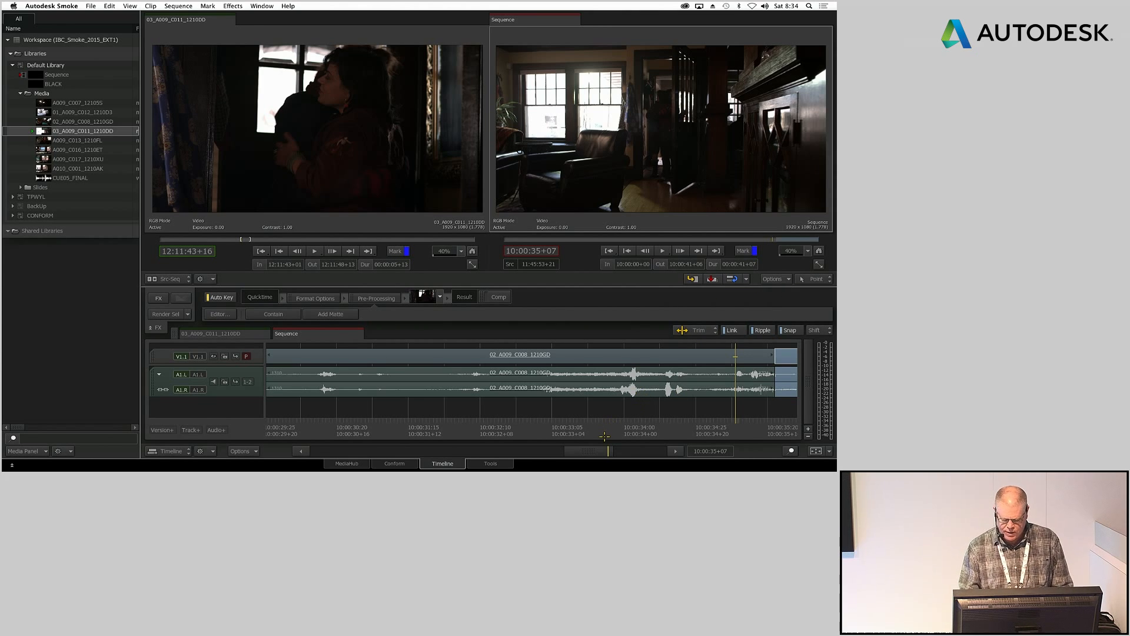
# Step: Trim the cut between 02_A009_C008_1210GD and 03_A009_C011_1210DD in the timeline and open that cut in the Trim View
pyautogui.moveTo(579, 450); pyautogui.dragTo(604, 450)
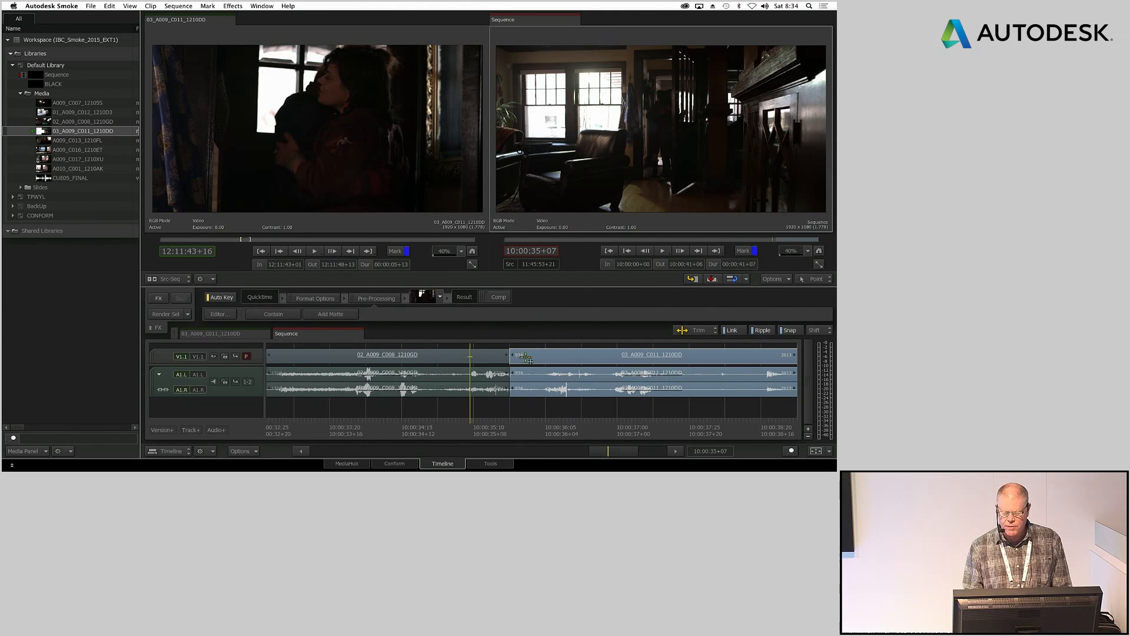
pyautogui.moveTo(516, 356)
pyautogui.mouseDown()
pyautogui.moveTo(557, 356)
pyautogui.moveTo(496, 360)
pyautogui.mouseUp()
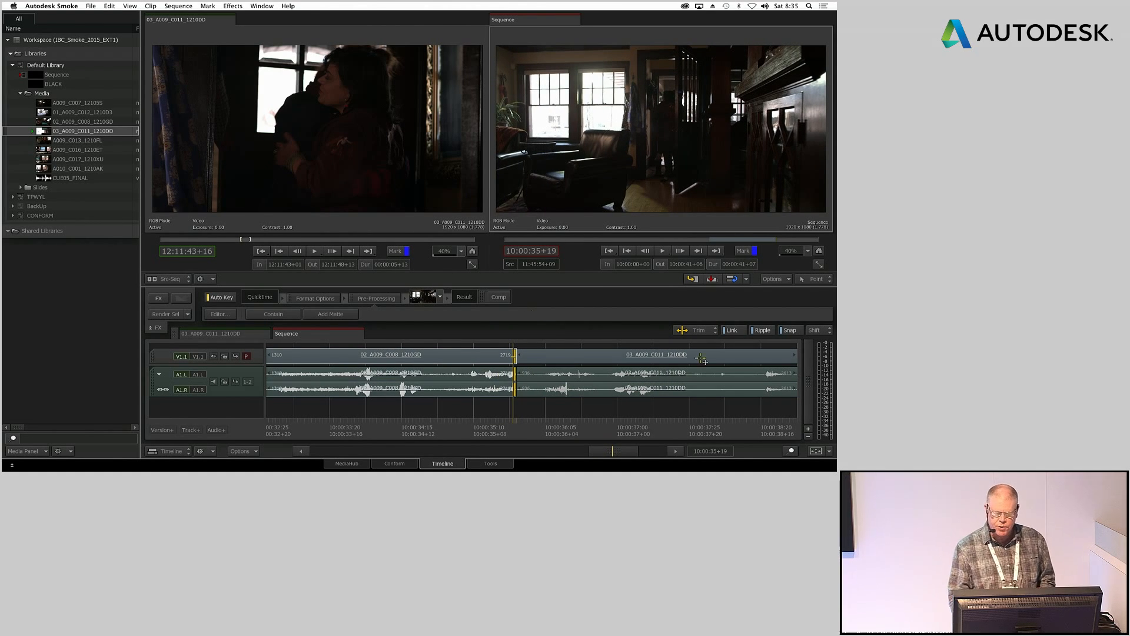
pyautogui.doubleClick(516, 355)
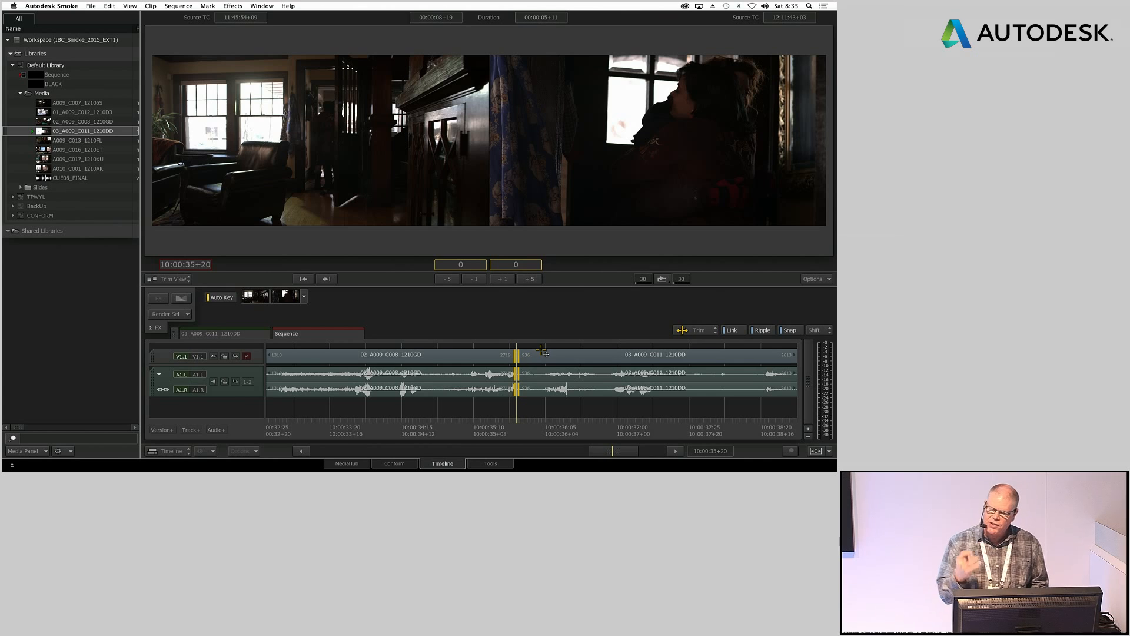
# Step: Loop playback around the cut and ripple-trim the outgoing clip's end by -4 frames while it plays
pyautogui.click(662, 279)
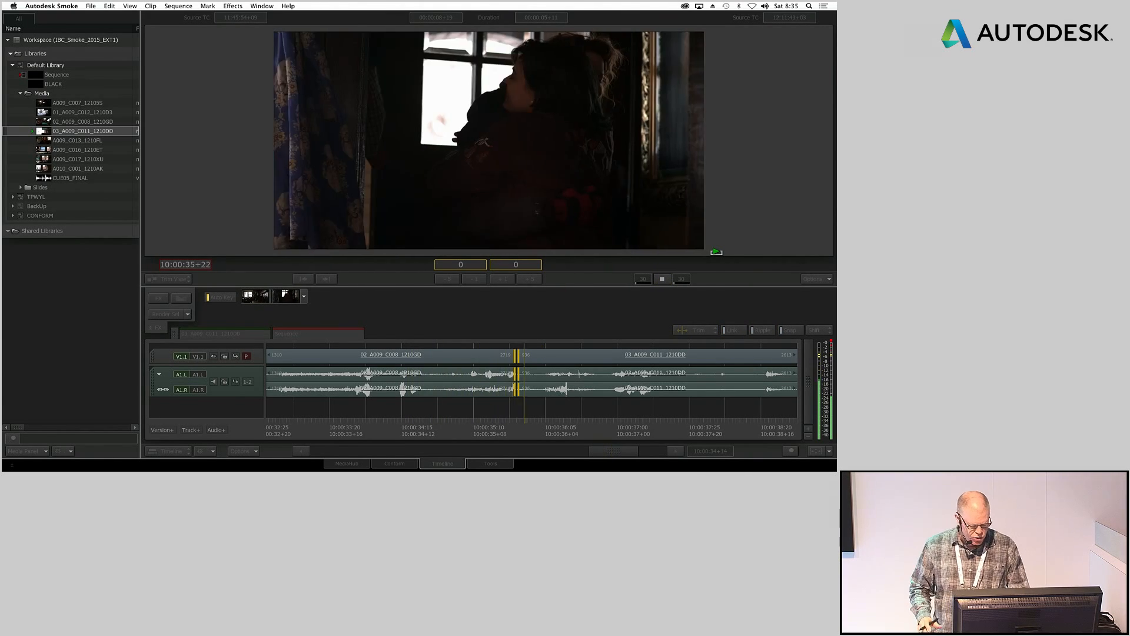
pyautogui.press(',')
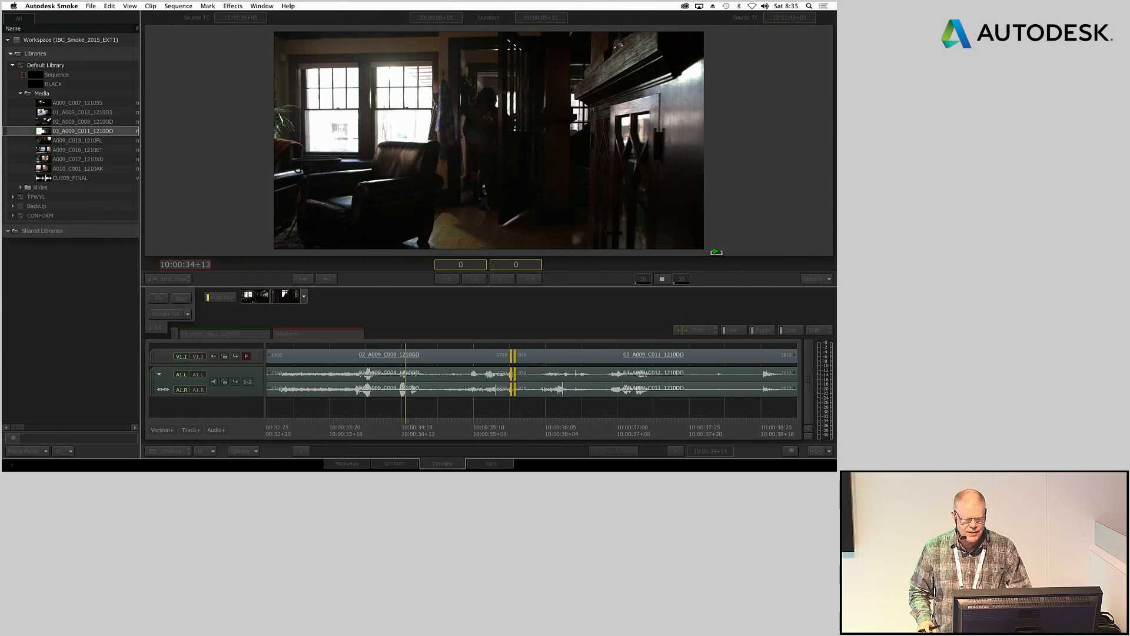
pyautogui.press(',')
pyautogui.press(',')
pyautogui.press(',')
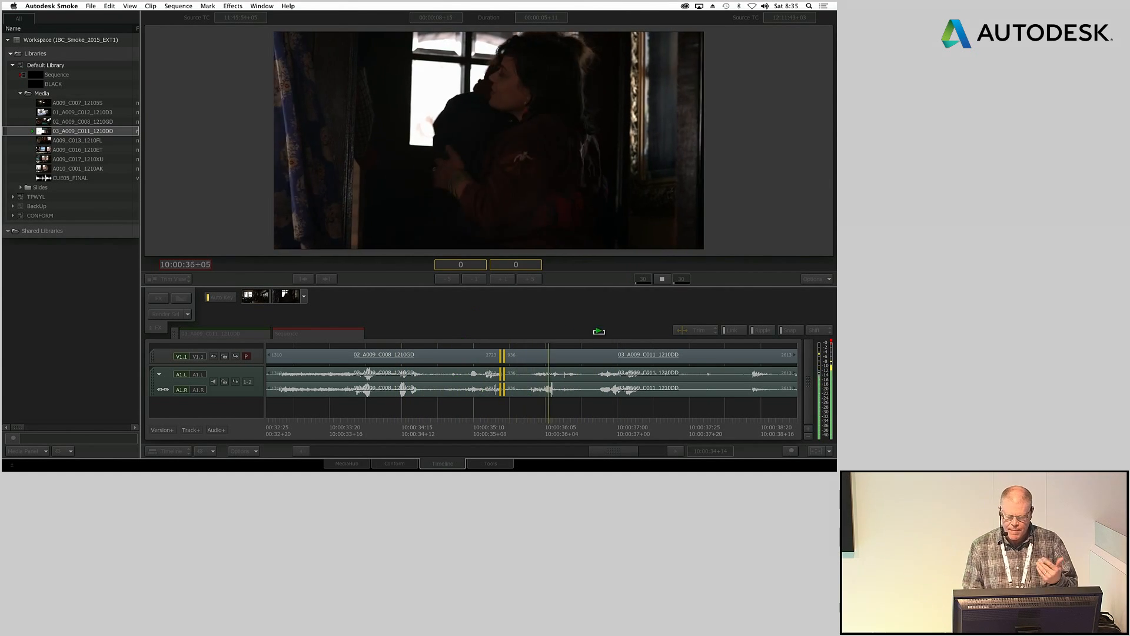
pyautogui.press('space')
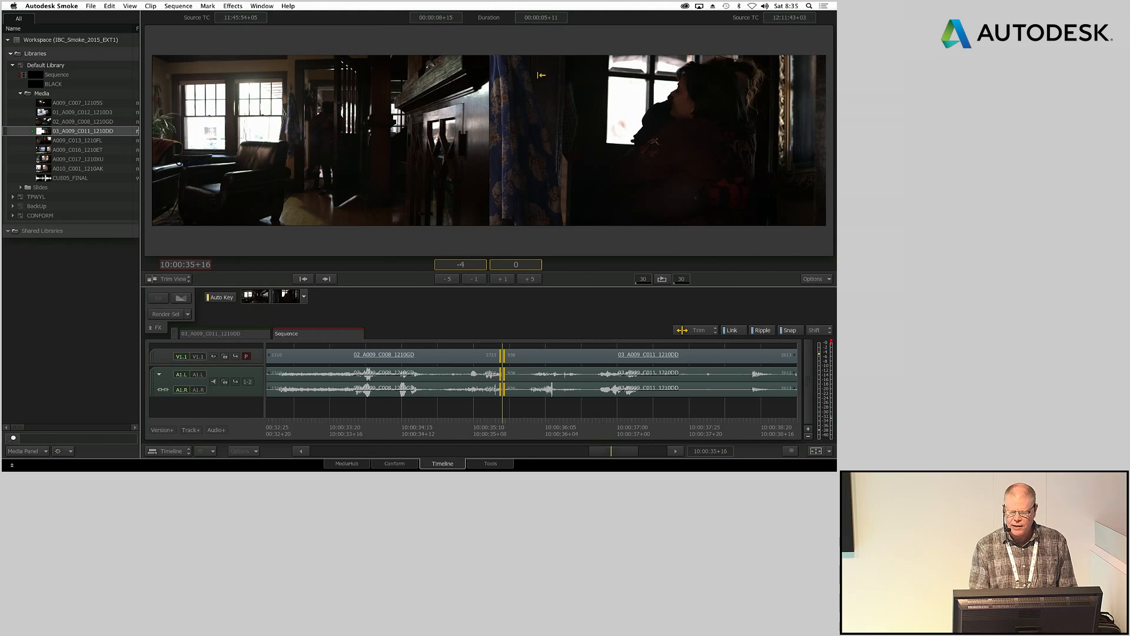
# Step: Disable Ripple and roll the cut 4 frames later, extending the outgoing clip and shortening the incoming one
pyautogui.click(761, 331)
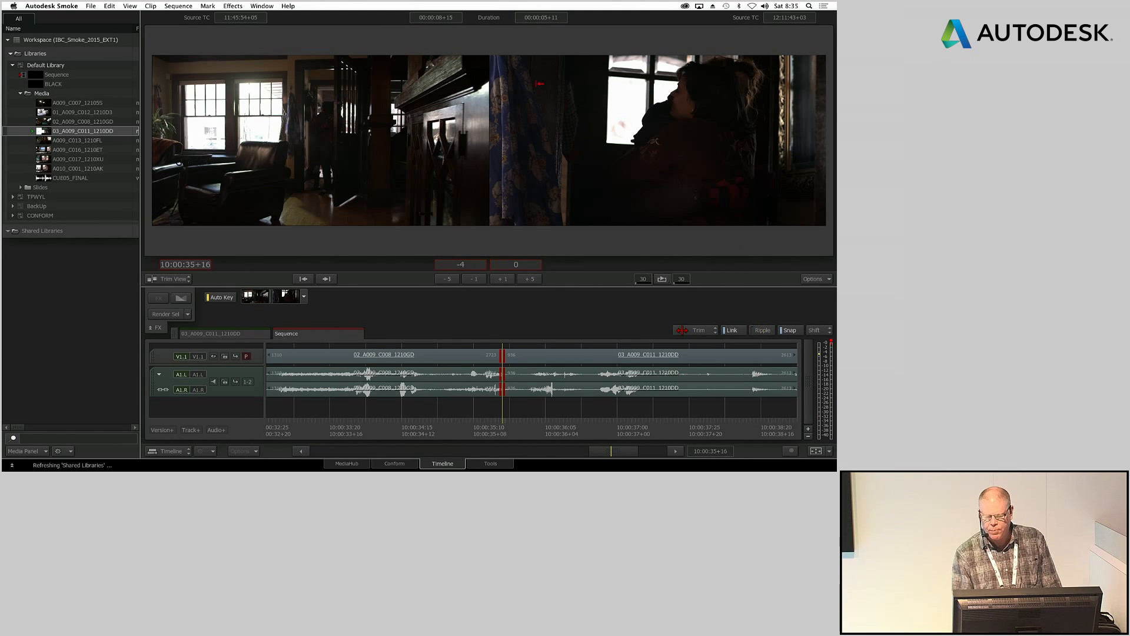
pyautogui.moveTo(500, 139)
pyautogui.mouseDown()
pyautogui.moveTo(471, 141)
pyautogui.moveTo(524, 145)
pyautogui.moveTo(537, 128)
pyautogui.mouseUp()
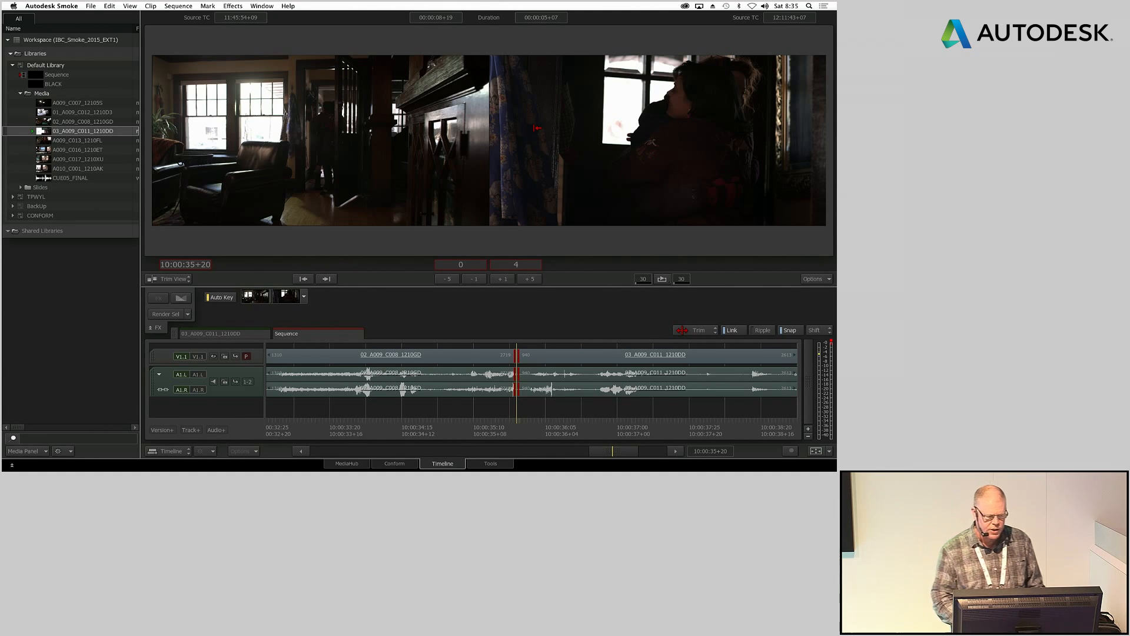
# Step: Load the TPWYL Living Room Scene_01 FCPXML file into the CONFORM library through the Conform workspace
pyautogui.click(21, 93)
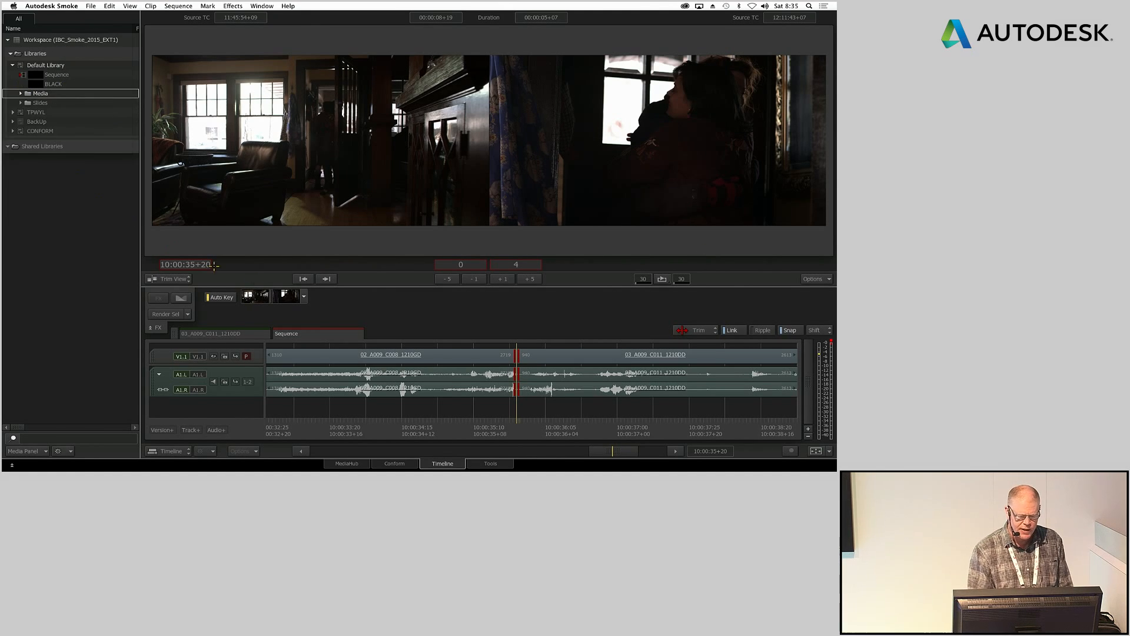
pyautogui.click(358, 334)
pyautogui.click(48, 131)
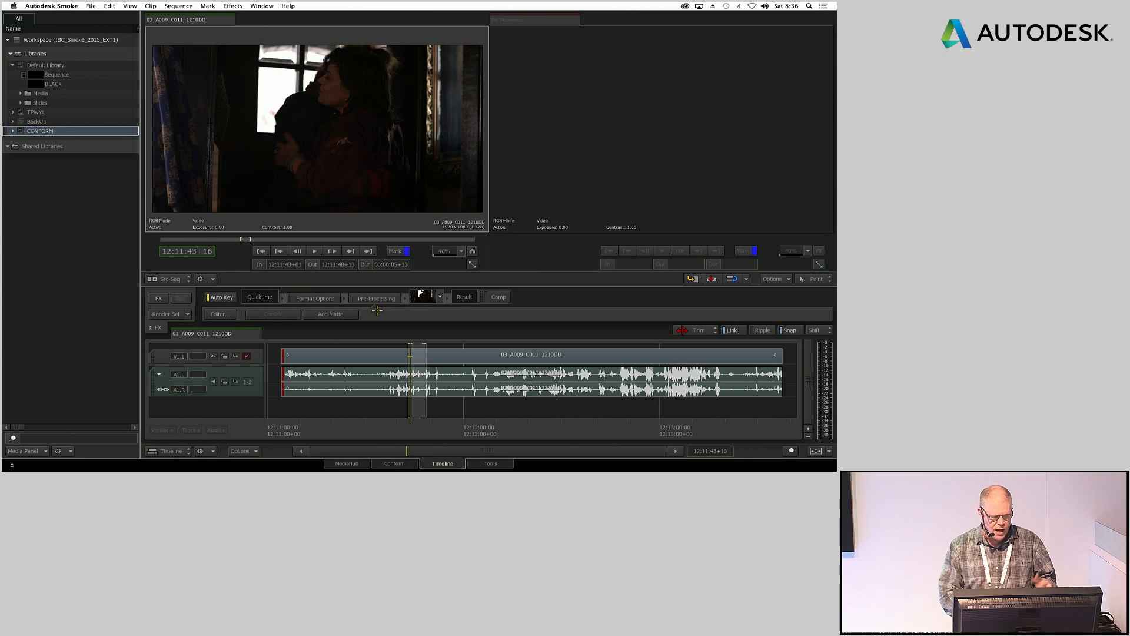
pyautogui.click(394, 464)
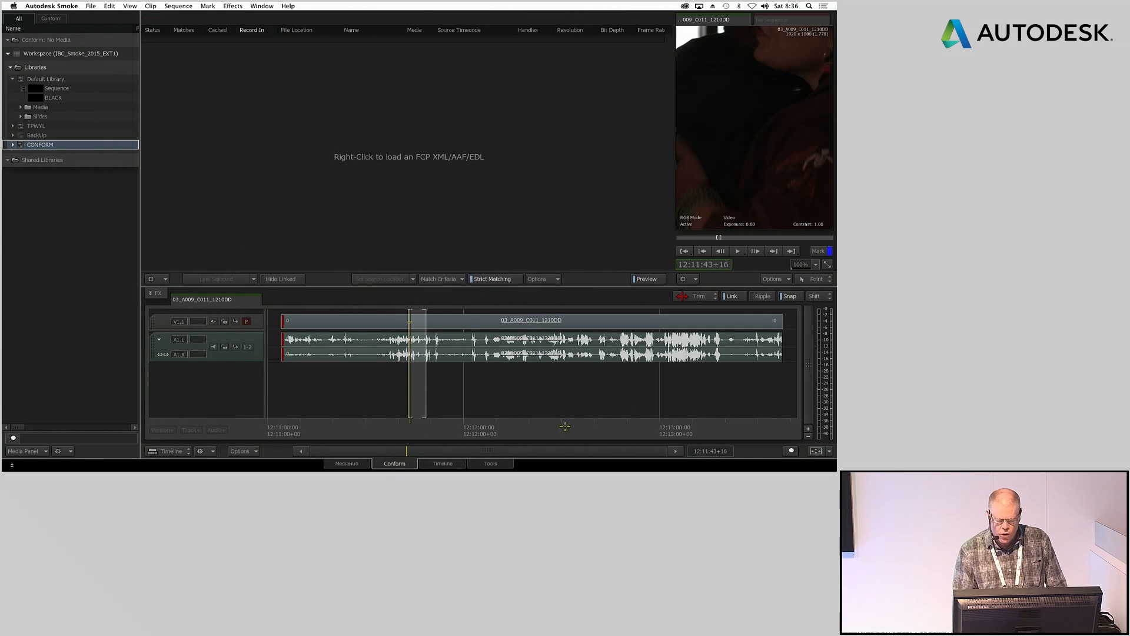
pyautogui.rightClick(362, 95)
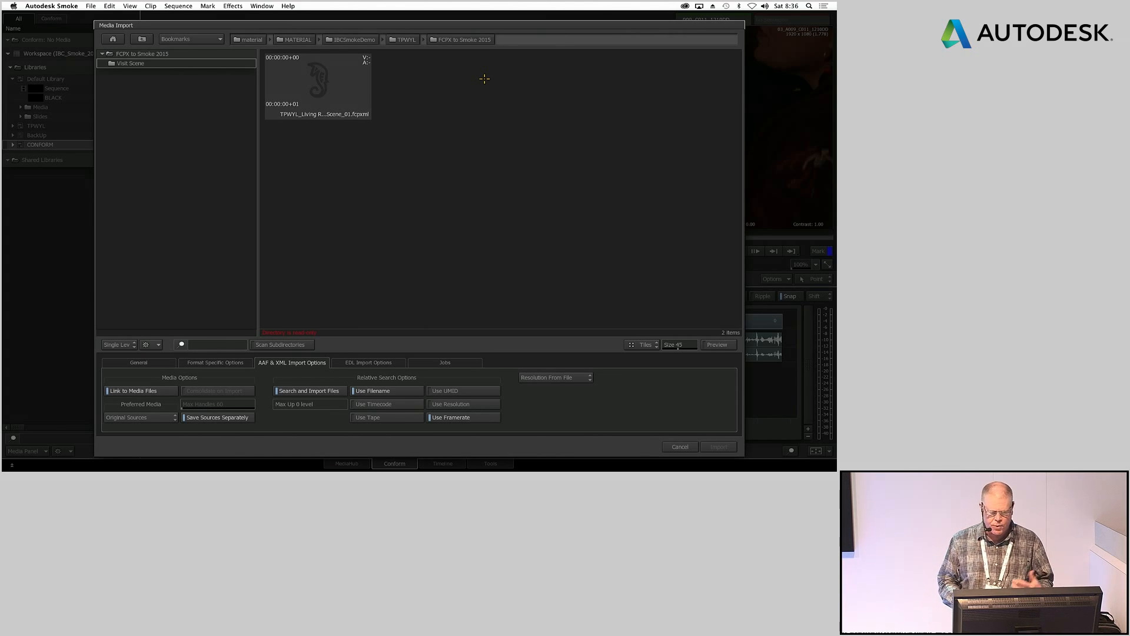
pyautogui.click(323, 105)
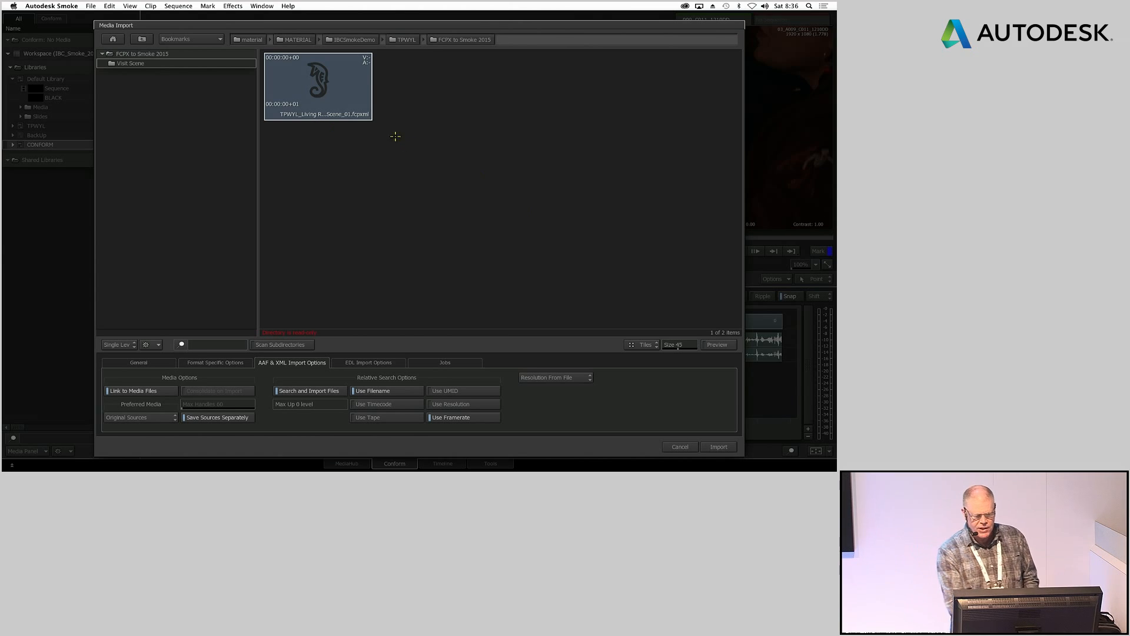
pyautogui.click(719, 448)
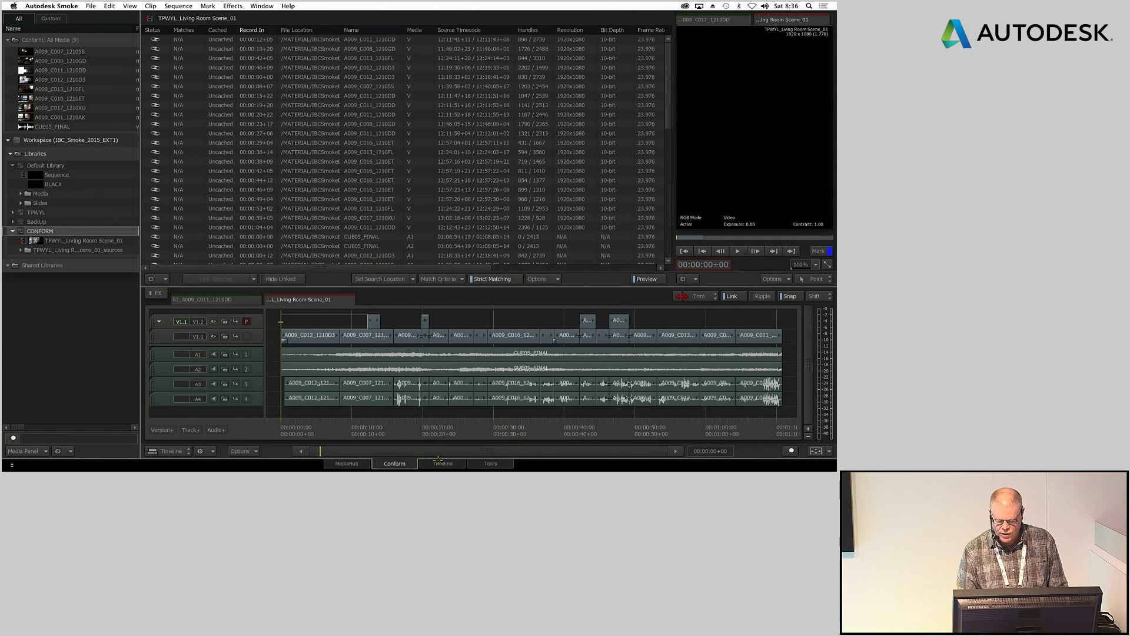
# Step: Open the conformed sequence in the Timeline workspace and inspect the short upper-track clip at 00:00:20+15
pyautogui.click(441, 463)
pyautogui.moveTo(311, 427); pyautogui.dragTo(465, 403)
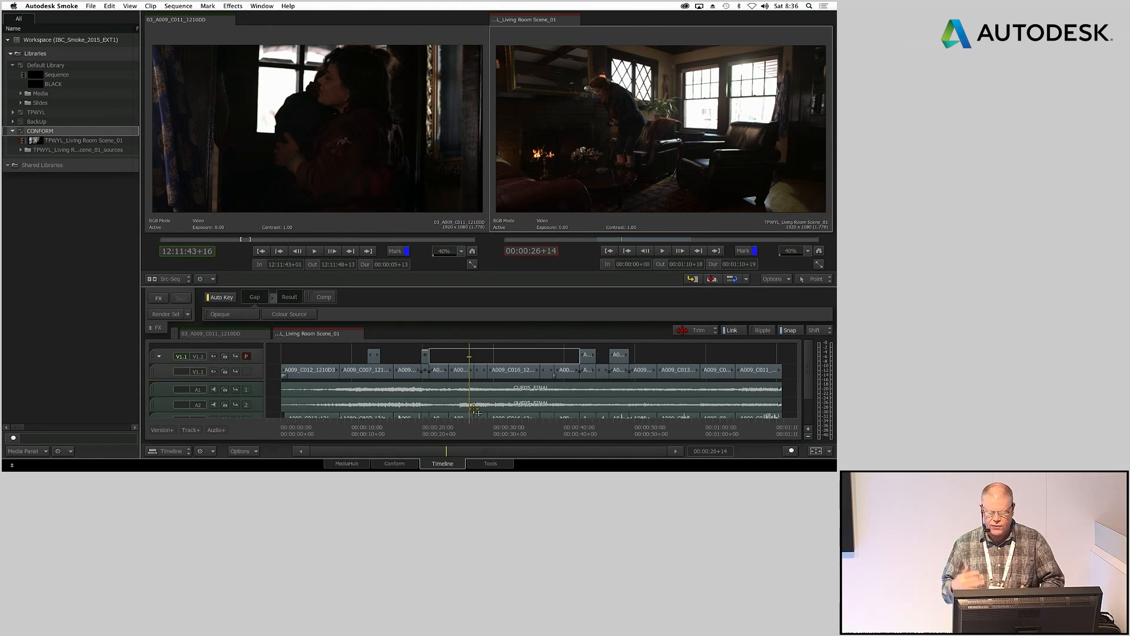
pyautogui.moveTo(446, 451); pyautogui.dragTo(329, 427)
pyautogui.press('super+equal')
pyautogui.press('super+equal')
pyautogui.press('super+equal')
pyautogui.press('super+equal')
pyautogui.press('super+equal')
pyautogui.press('super+equal')
pyautogui.click(390, 351)
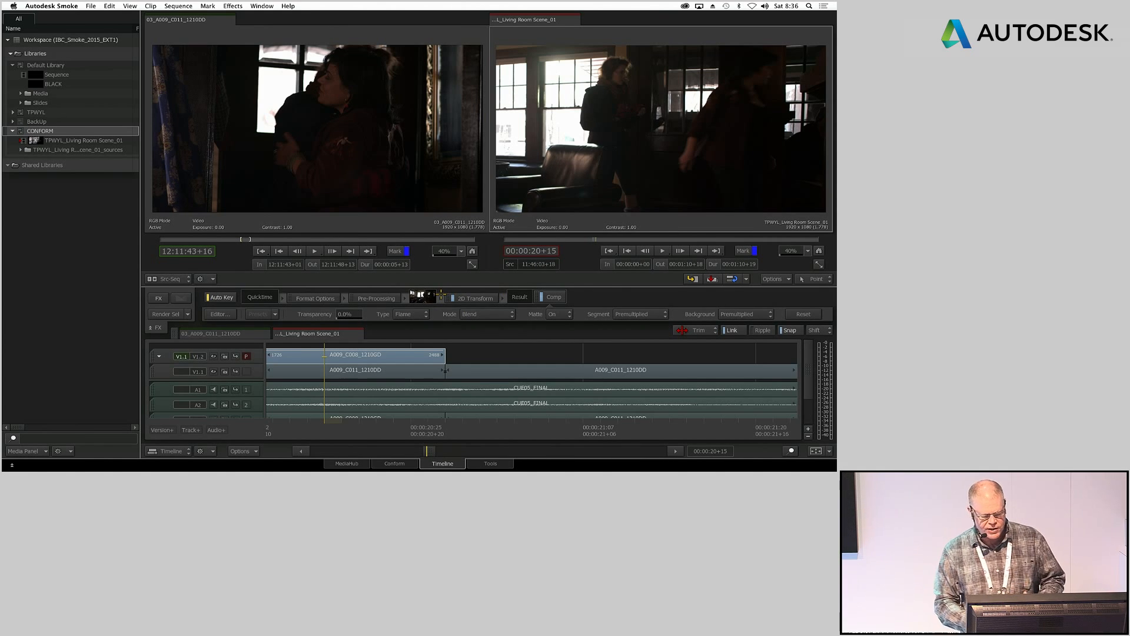
# Step: Make V1.1 the primary track and park the positioner at 00:00:49+18 on clip A009_C016_1210ET, past the upper clip A009_C012_1210D3
pyautogui.click(815, 451)
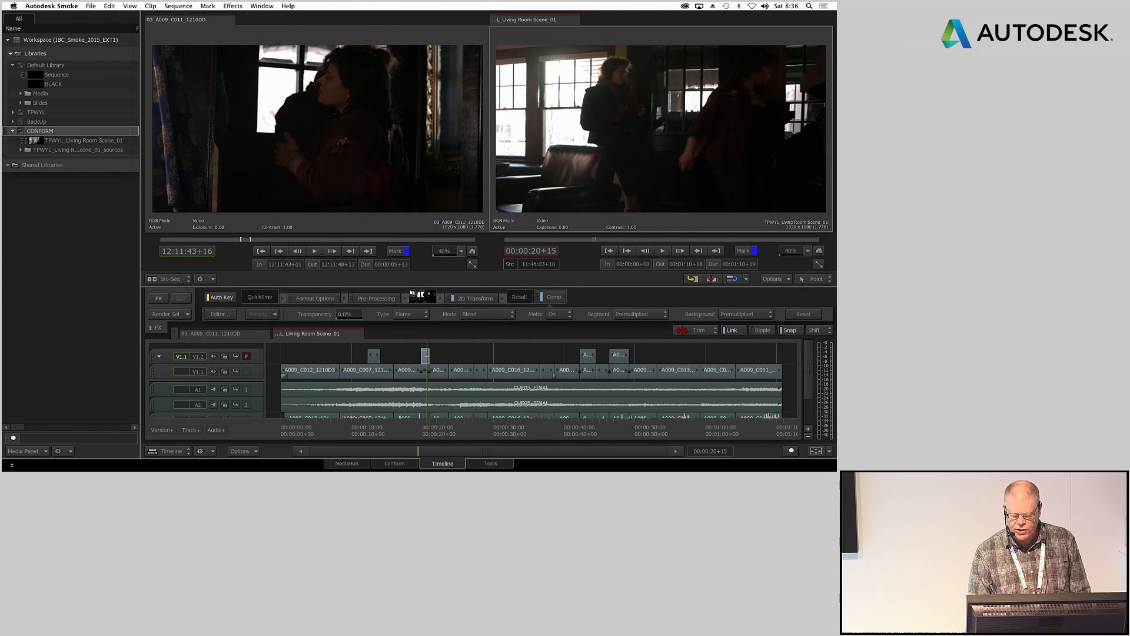
pyautogui.click(646, 449)
pyautogui.press('Up')
pyautogui.moveTo(552, 429); pyautogui.dragTo(528, 217)
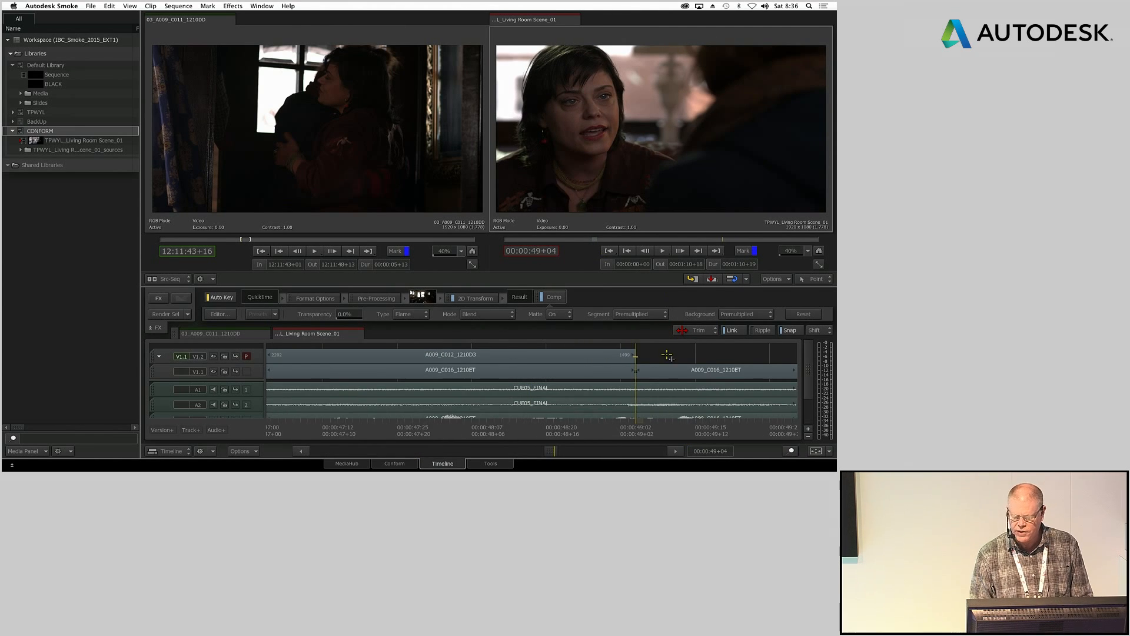
pyautogui.click(637, 370)
pyautogui.moveTo(559, 451)
pyautogui.mouseDown()
pyautogui.moveTo(669, 441)
pyautogui.moveTo(550, 438)
pyautogui.mouseUp()
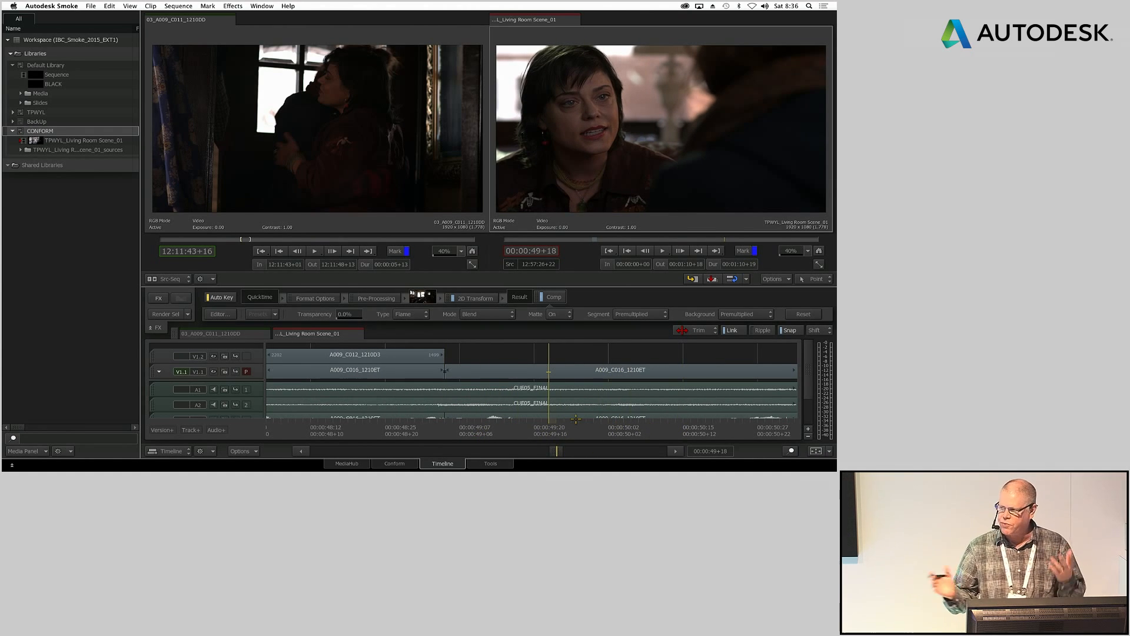
# Step: Show the conformed sequence in a single Player view and scale the whole frame to fit the viewer
pyautogui.hotkey('alt', '2')
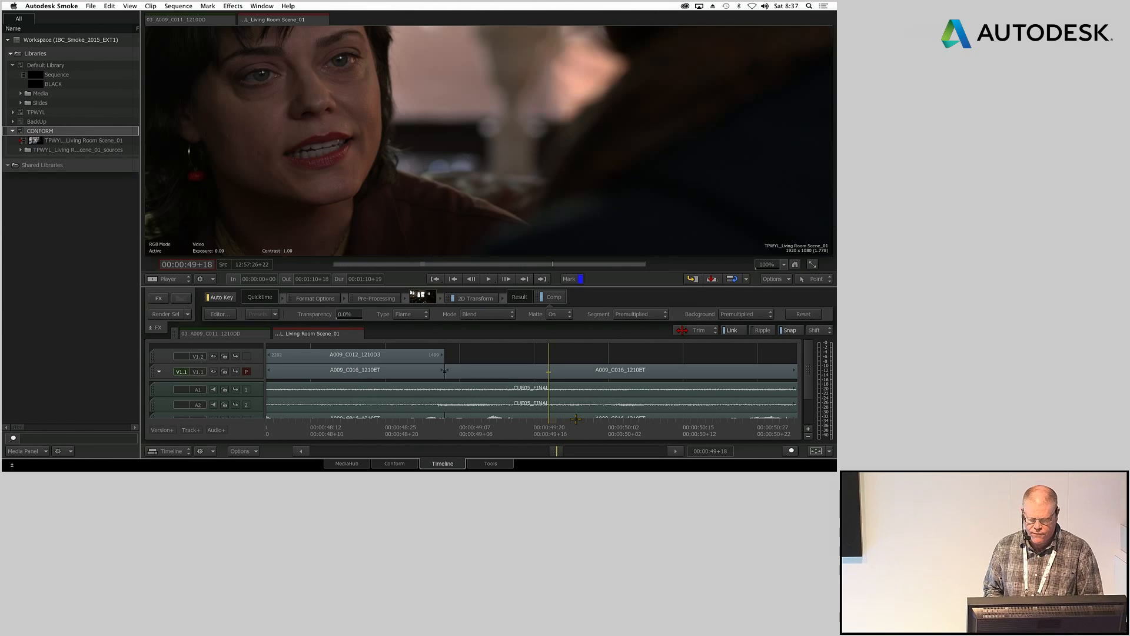
pyautogui.click(786, 264)
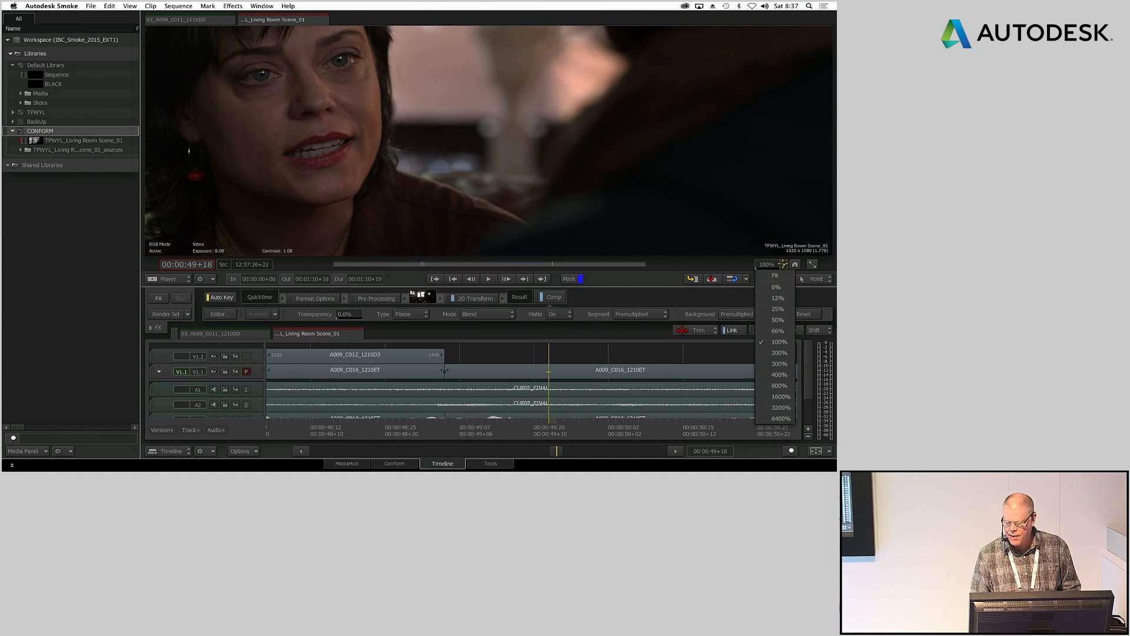
pyautogui.click(783, 299)
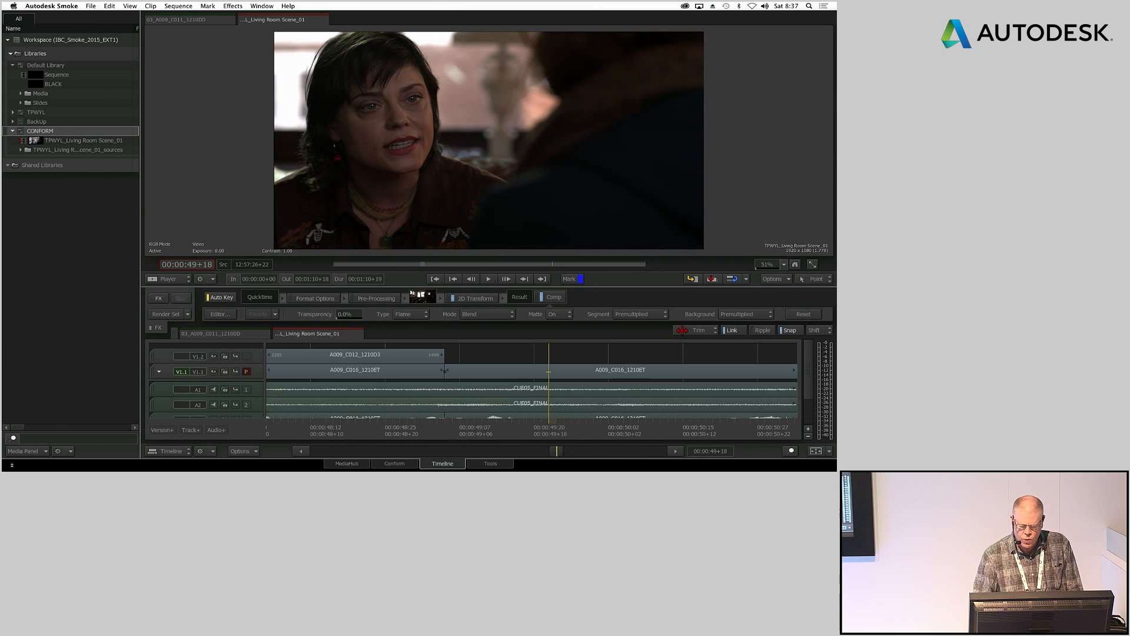
# Step: Add a Colour Warper effect to clip A009_C016_1210ET with White 1.440, Sat 1.600 and red Gamma 1.120
pyautogui.click(572, 371)
pyautogui.click(158, 298)
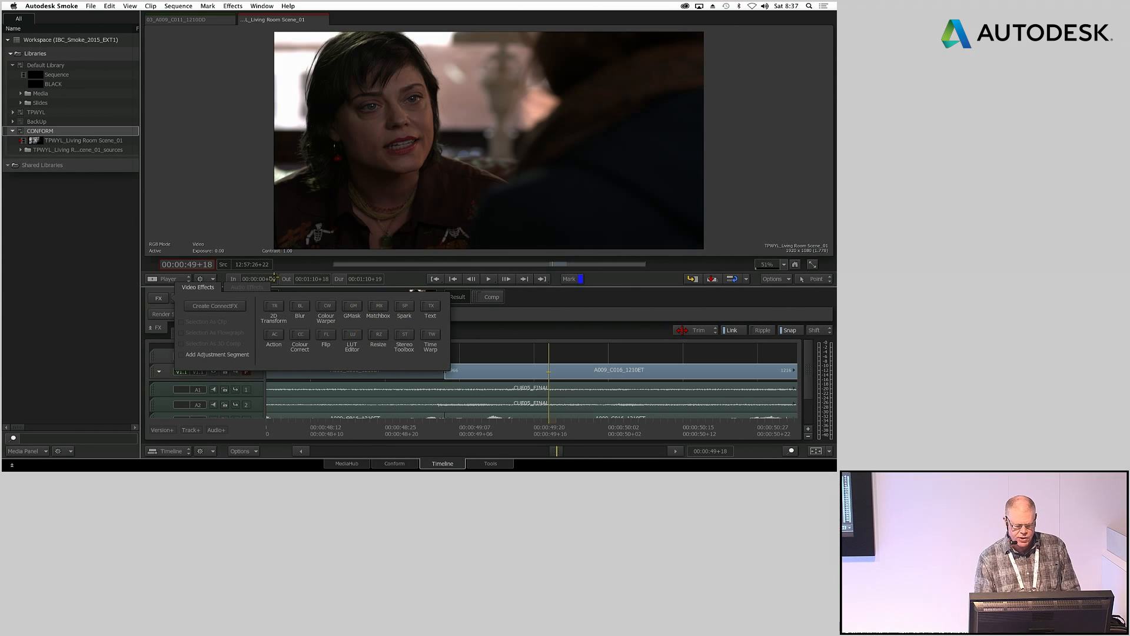
pyautogui.click(335, 304)
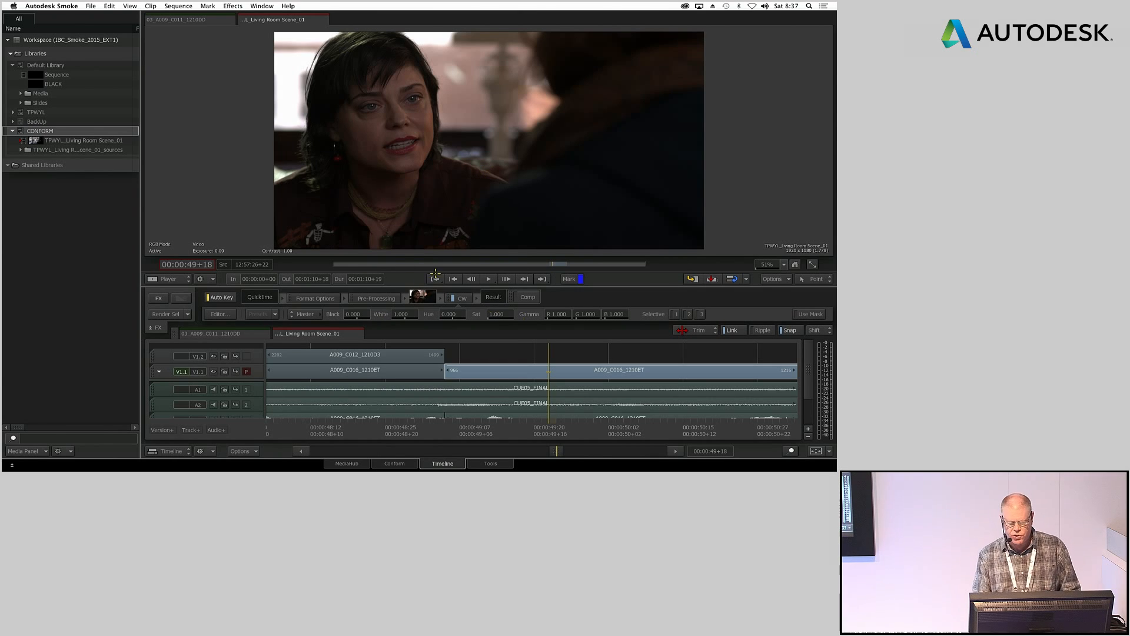
pyautogui.moveTo(418, 318); pyautogui.dragTo(429, 309)
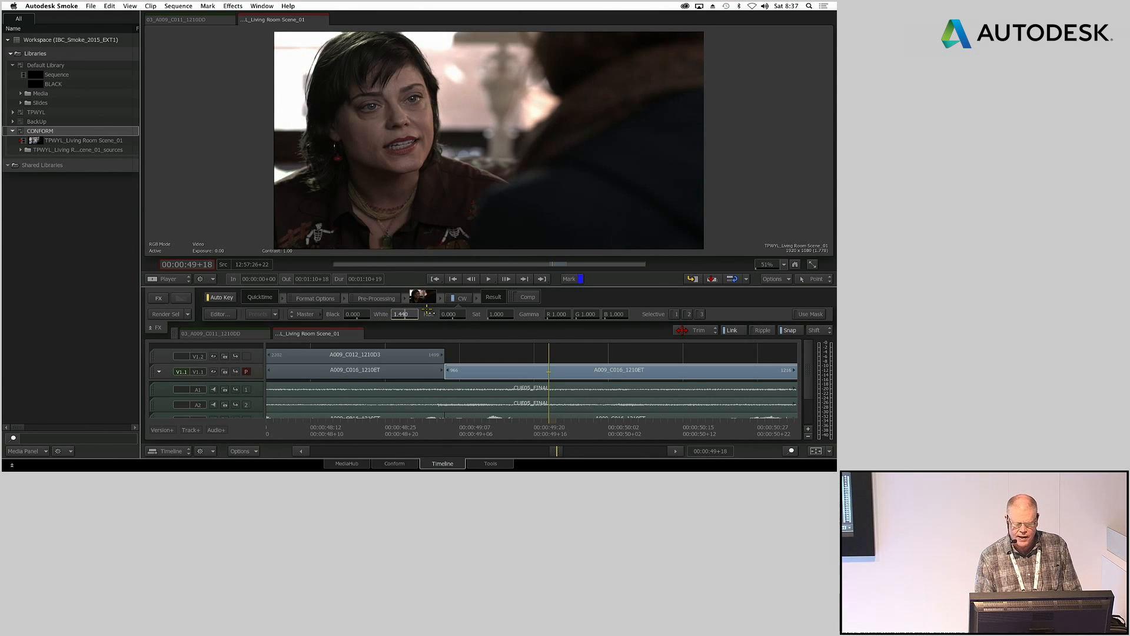
pyautogui.moveTo(498, 314); pyautogui.dragTo(569, 313)
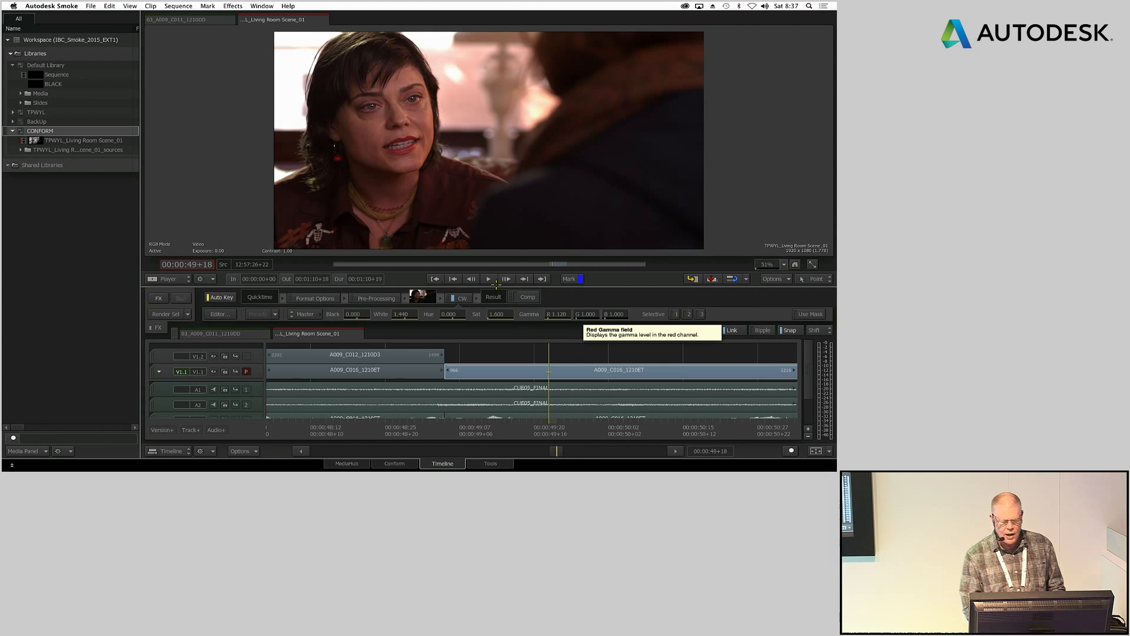
# Step: Adjust the shadows and highlights colour balance in the full Colour Warper editor, and return to the timeline
pyautogui.click(220, 314)
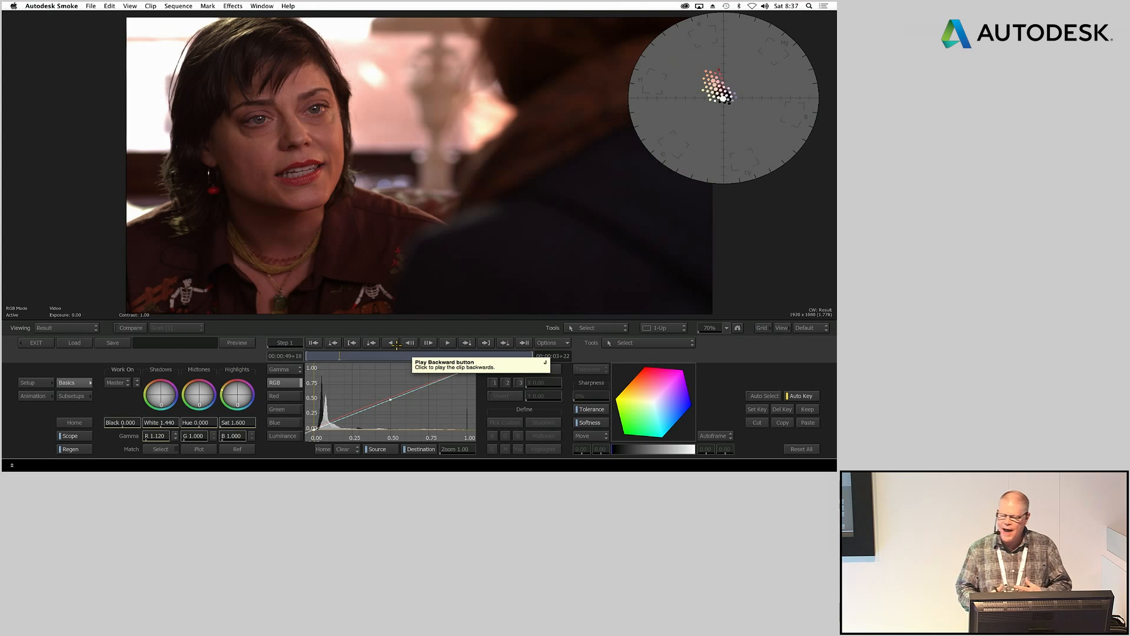
pyautogui.moveTo(160, 393); pyautogui.dragTo(156, 389)
pyautogui.moveTo(238, 396); pyautogui.dragTo(242, 399)
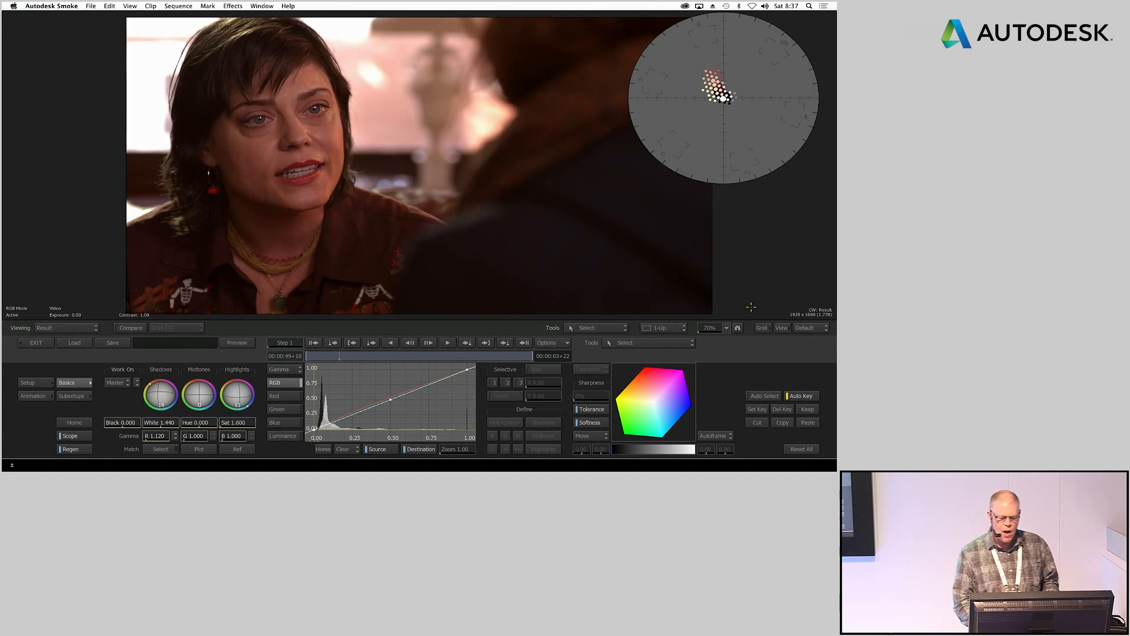
pyautogui.click(50, 342)
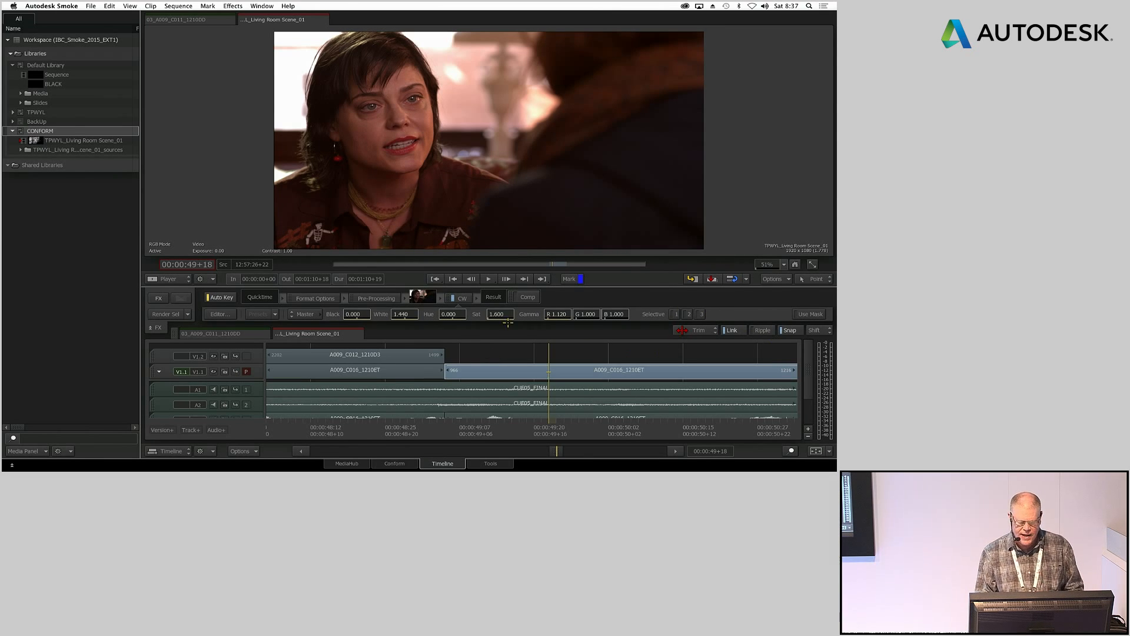
# Step: Add a Matchbox effect to the clip, browsing the shaders with subdirectories scanned and loading the Dots shader
pyautogui.click(158, 298)
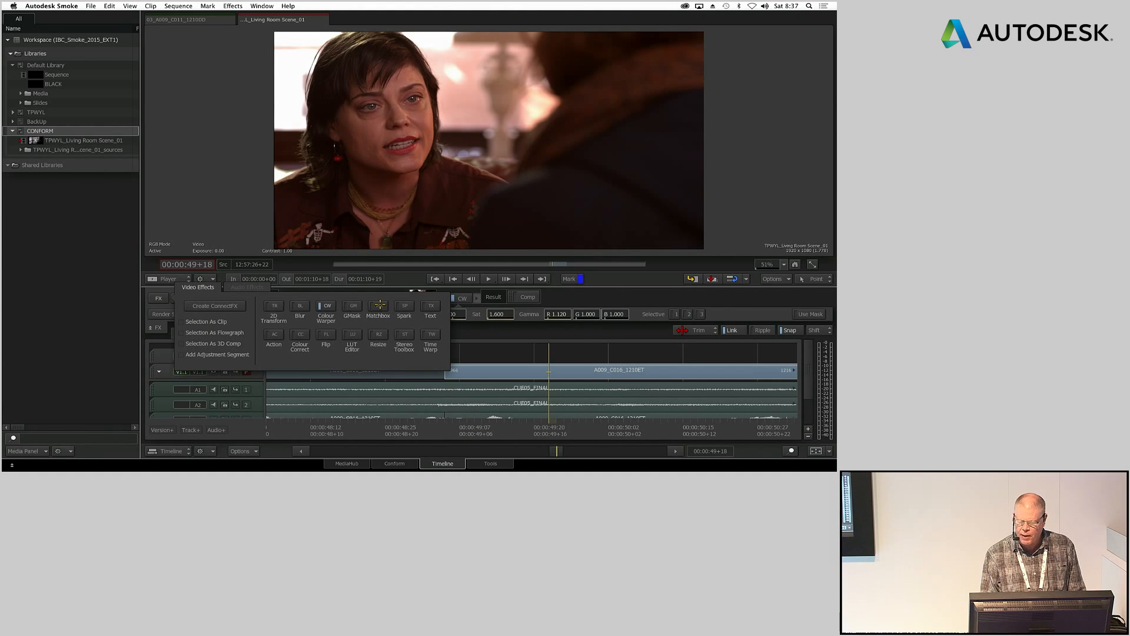
pyautogui.click(380, 305)
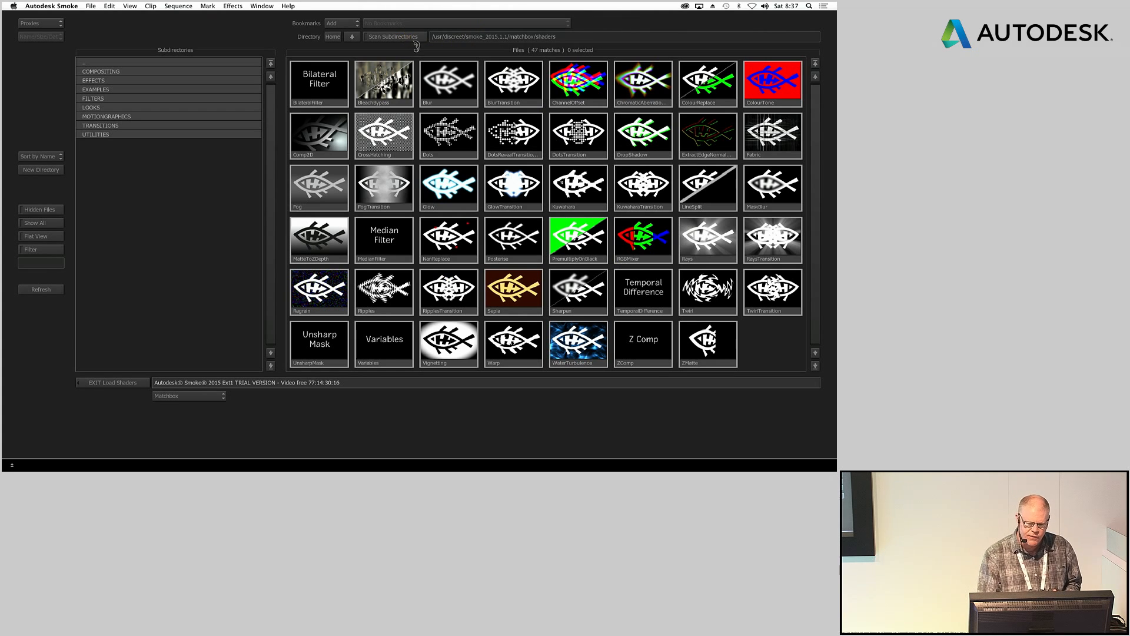
pyautogui.click(394, 36)
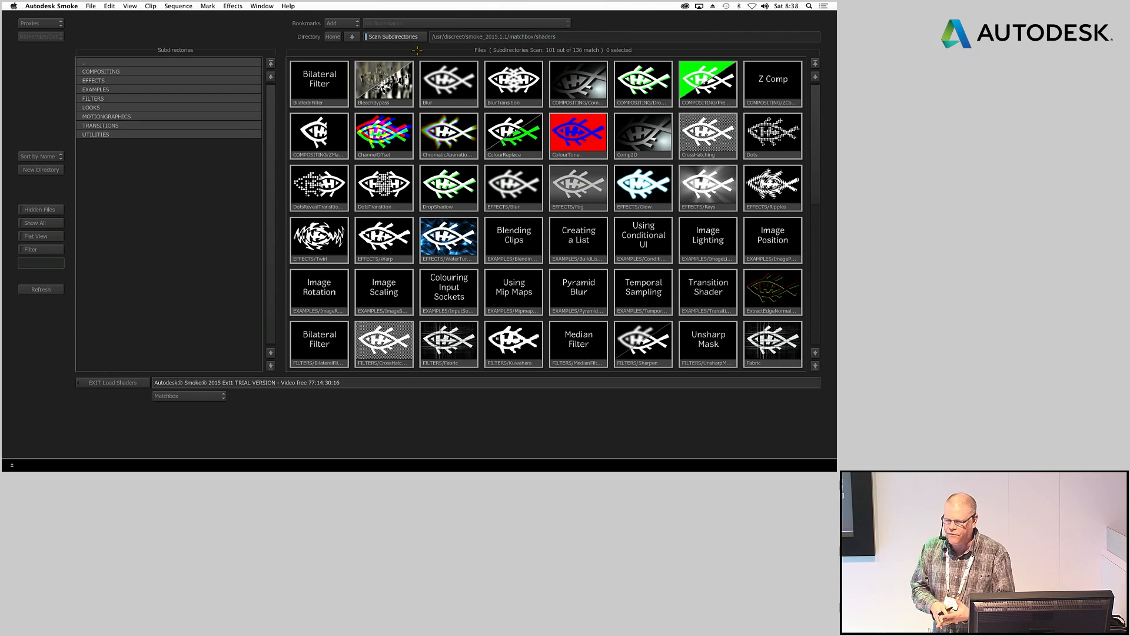
pyautogui.moveTo(815, 154); pyautogui.dragTo(835, 52)
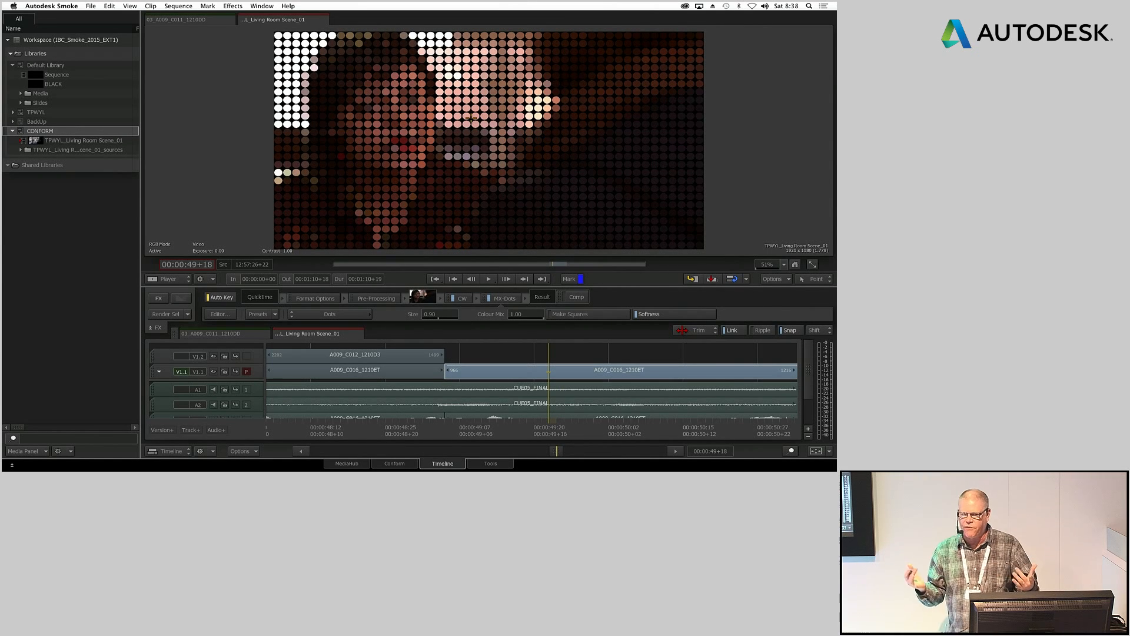
# Step: Set the Dots shader's Size to 0.87 and its grid Scale to 18 in the full Matchbox editor
pyautogui.moveTo(442, 314); pyautogui.dragTo(443, 313)
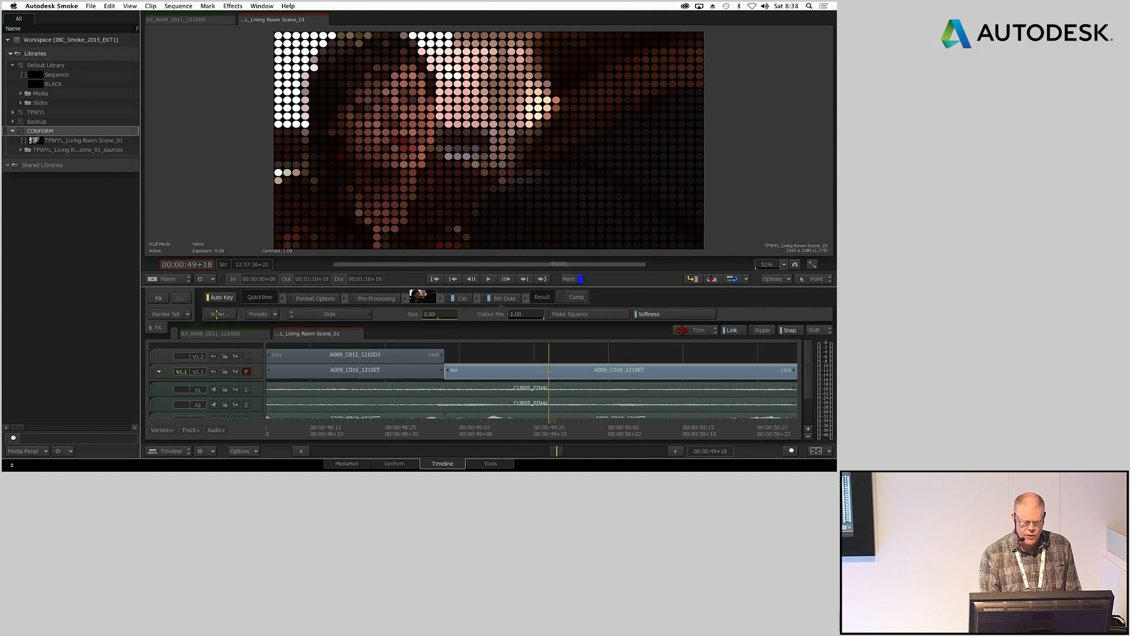
pyautogui.click(218, 314)
pyautogui.moveTo(333, 393)
pyautogui.mouseDown()
pyautogui.moveTo(347, 393)
pyautogui.moveTo(331, 393)
pyautogui.mouseUp()
pyautogui.moveTo(432, 396)
pyautogui.mouseDown()
pyautogui.moveTo(406, 396)
pyautogui.moveTo(430, 390)
pyautogui.mouseUp()
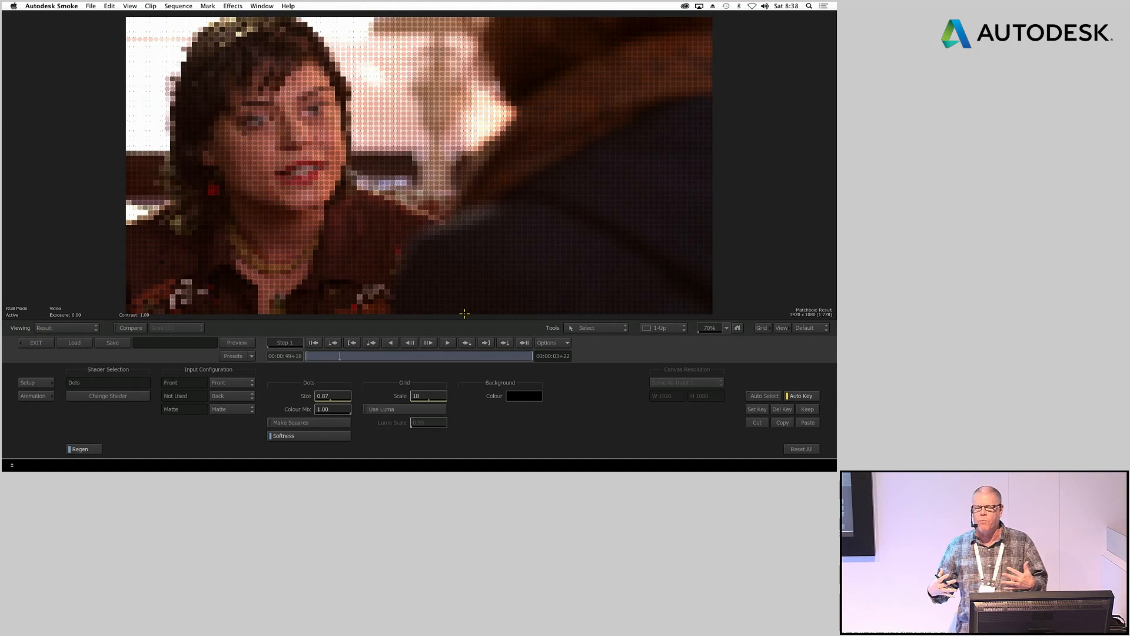
# Step: Replace the Dots shader with Fabric at Size 49.00, and remove the Matchbox effect from the clip in the timeline
pyautogui.click(99, 395)
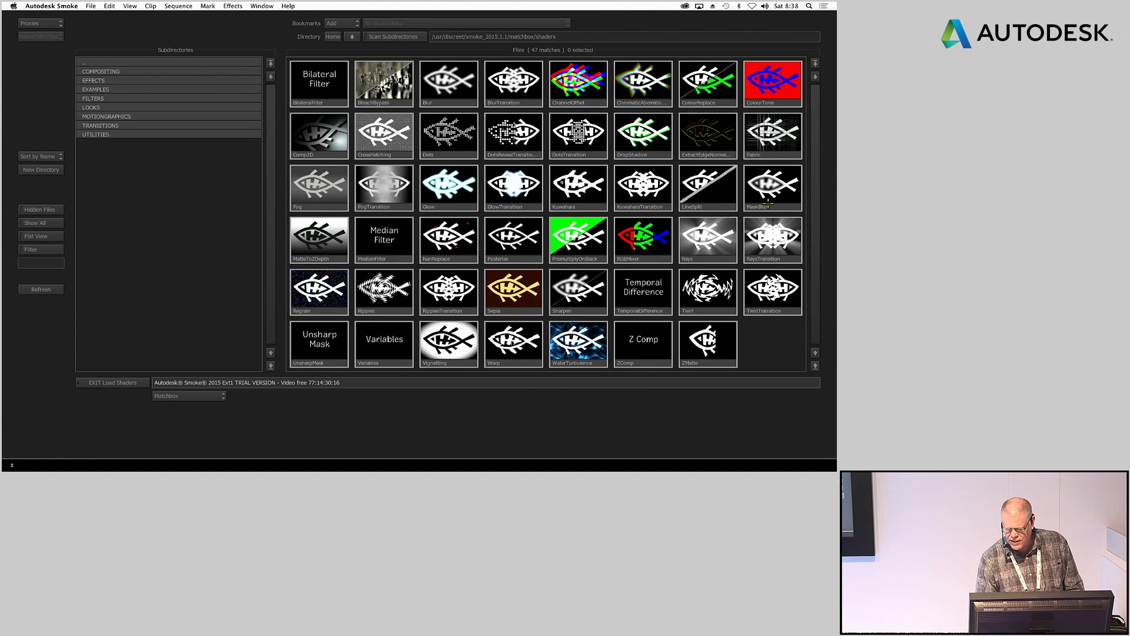
pyautogui.click(778, 153)
pyautogui.moveTo(328, 397); pyautogui.dragTo(363, 365)
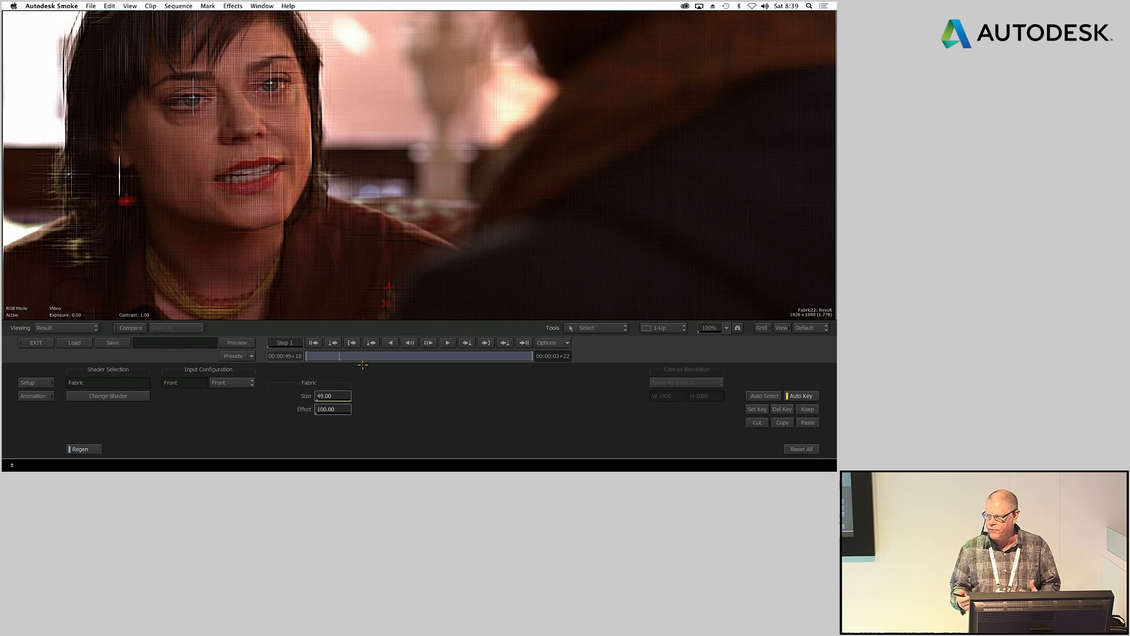
pyautogui.click(27, 343)
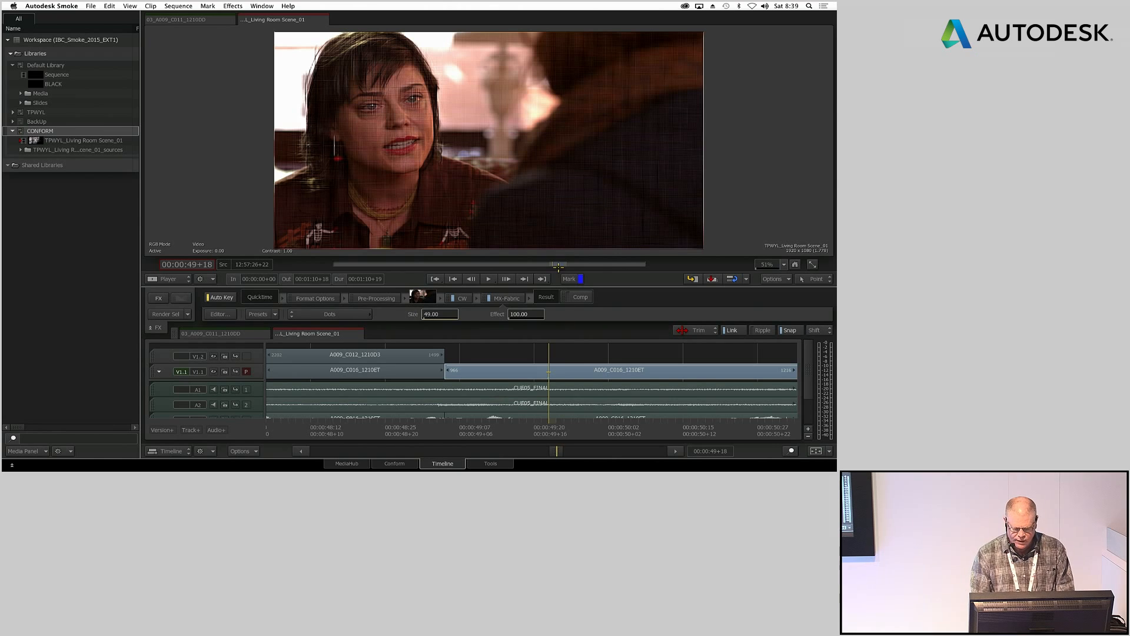
pyautogui.moveTo(504, 298); pyautogui.dragTo(541, 429)
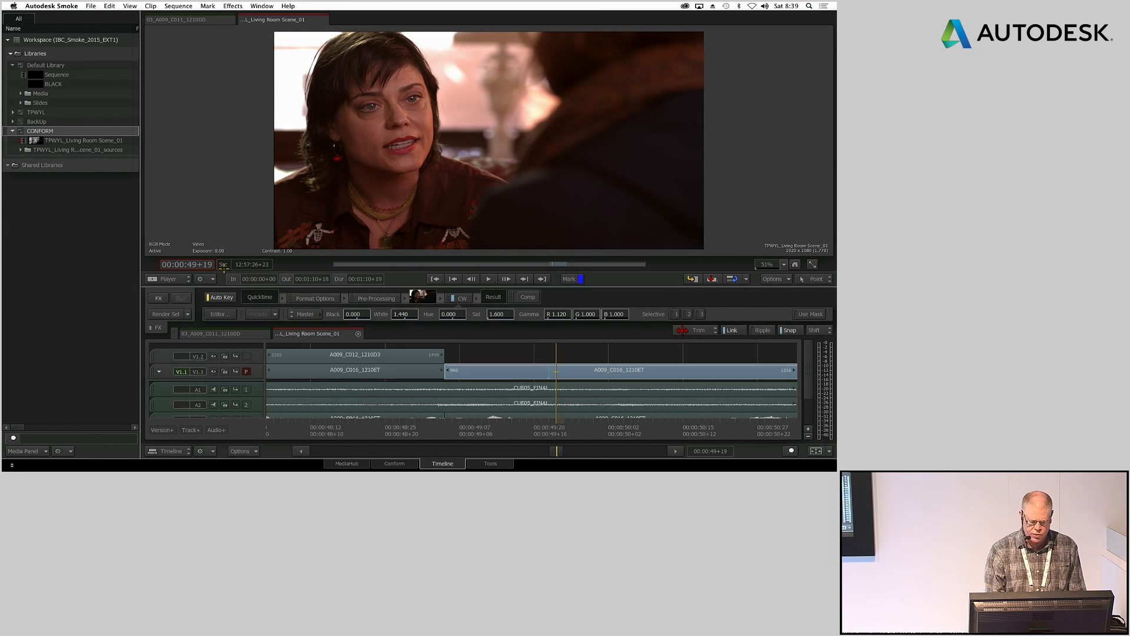
# Step: Create a ConnectFX from the clip and spread out its source, Colour Warper and output nodes in the schematic
pyautogui.click(156, 297)
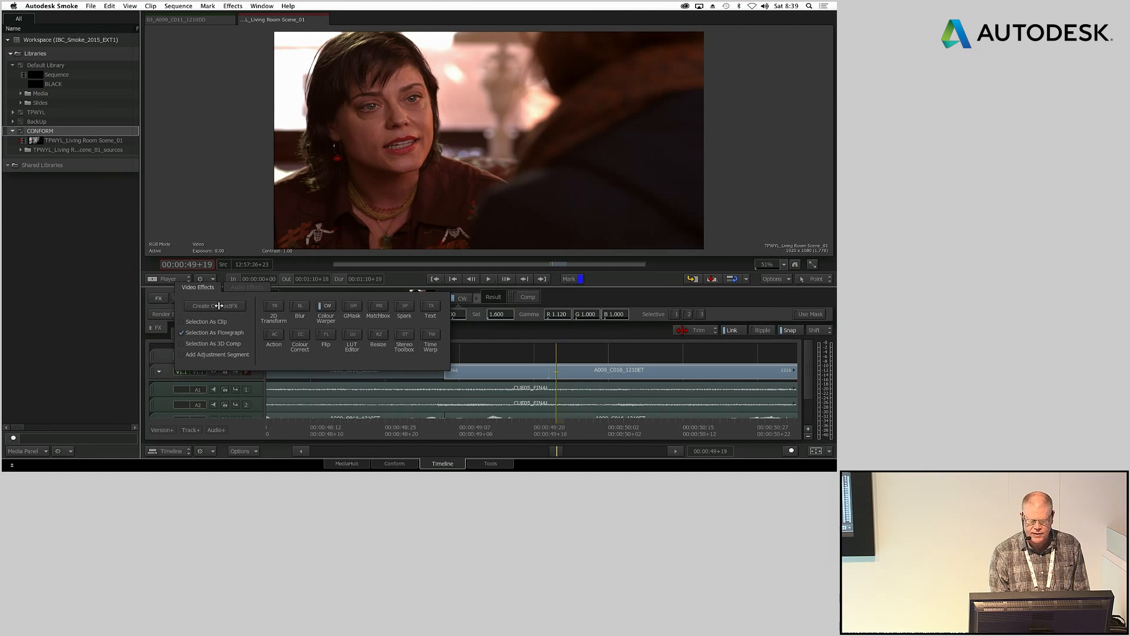
pyautogui.click(217, 305)
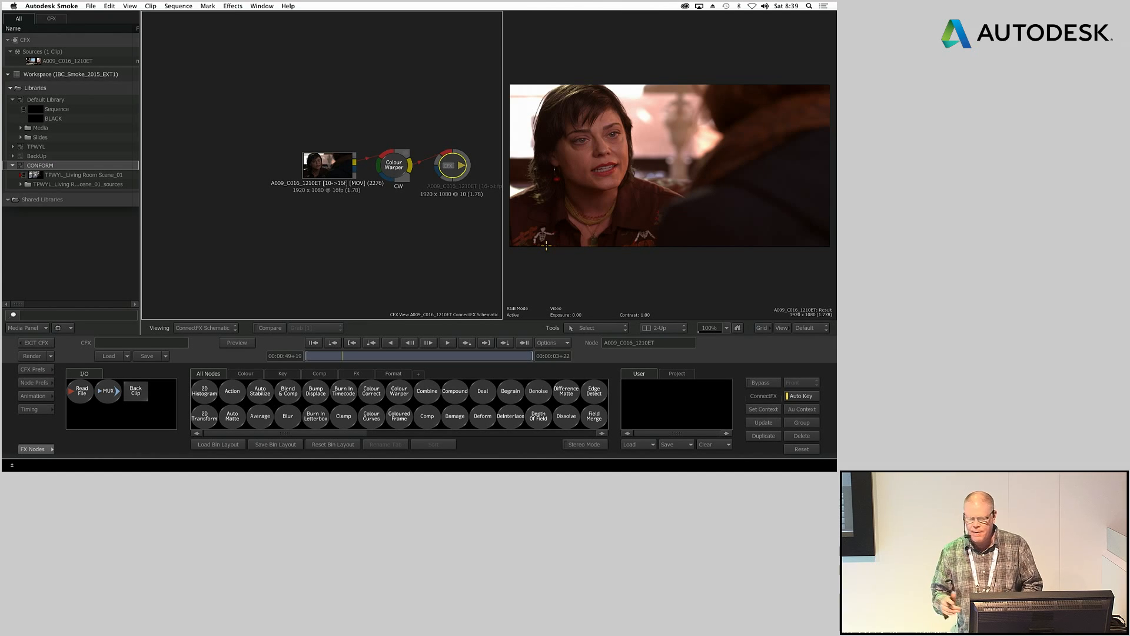
pyautogui.moveTo(451, 177)
pyautogui.mouseDown()
pyautogui.moveTo(434, 90)
pyautogui.moveTo(456, 98)
pyautogui.moveTo(463, 180)
pyautogui.mouseUp()
pyautogui.moveTo(329, 161); pyautogui.dragTo(215, 155)
pyautogui.moveTo(401, 160); pyautogui.dragTo(315, 103)
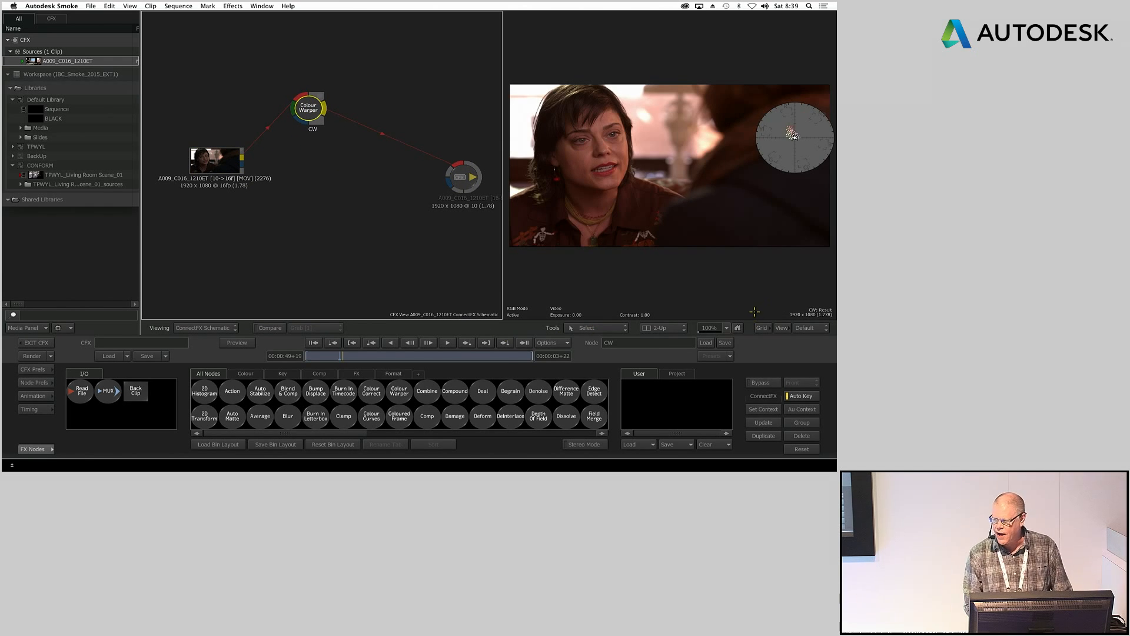
# Step: Add a Stylize node fed by the source clip below the Colour Warper, and load the COMIC/Cartoon04 preset into it
pyautogui.moveTo(340, 434); pyautogui.dragTo(333, 190)
pyautogui.doubleClick(317, 187)
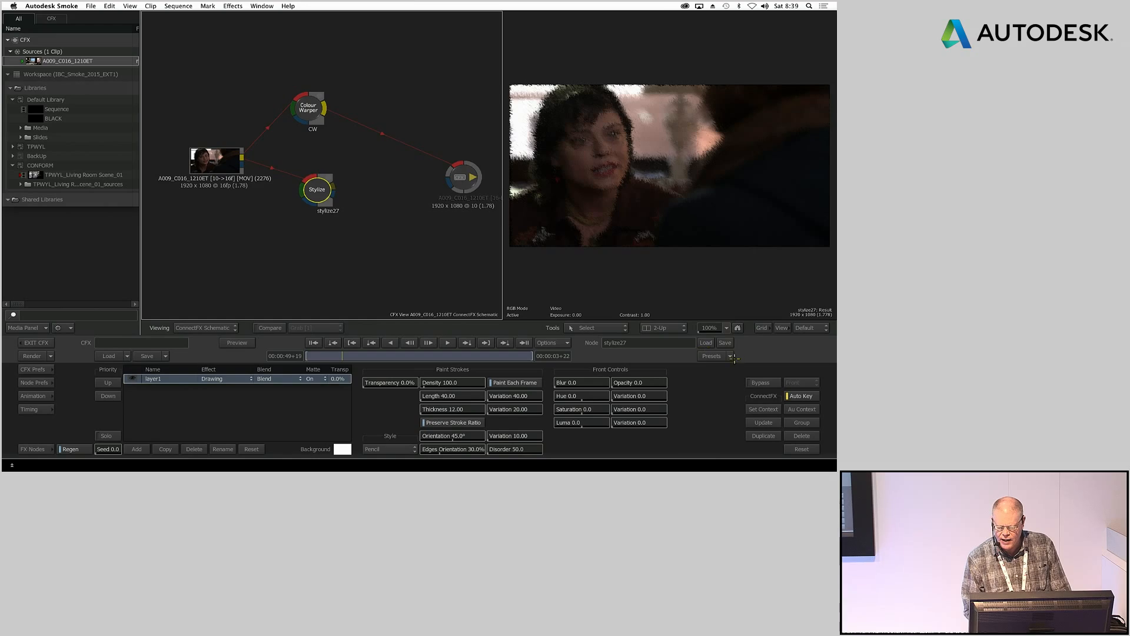
pyautogui.click(712, 355)
pyautogui.click(391, 38)
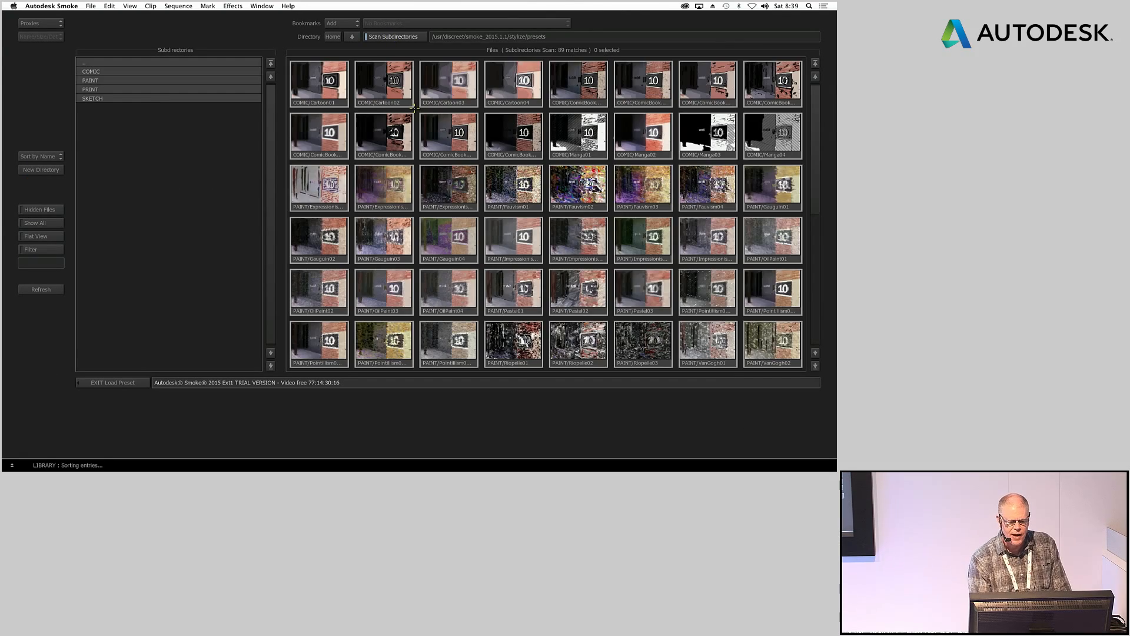
pyautogui.moveTo(814, 111)
pyautogui.mouseDown()
pyautogui.moveTo(814, 314)
pyautogui.moveTo(815, 96)
pyautogui.mouseUp()
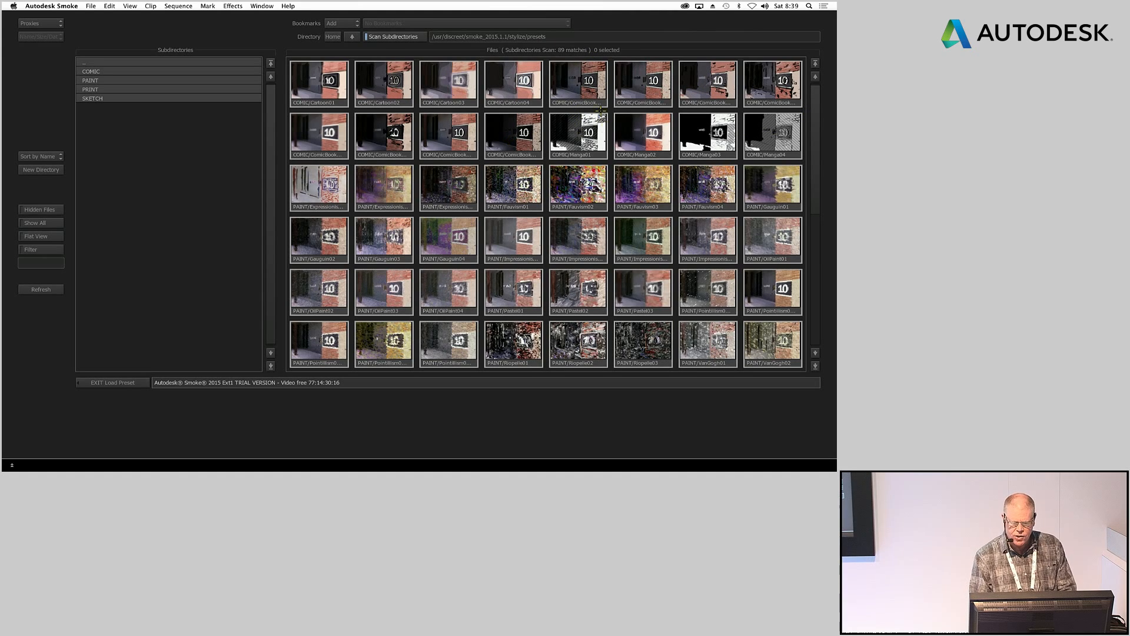
pyautogui.click(518, 95)
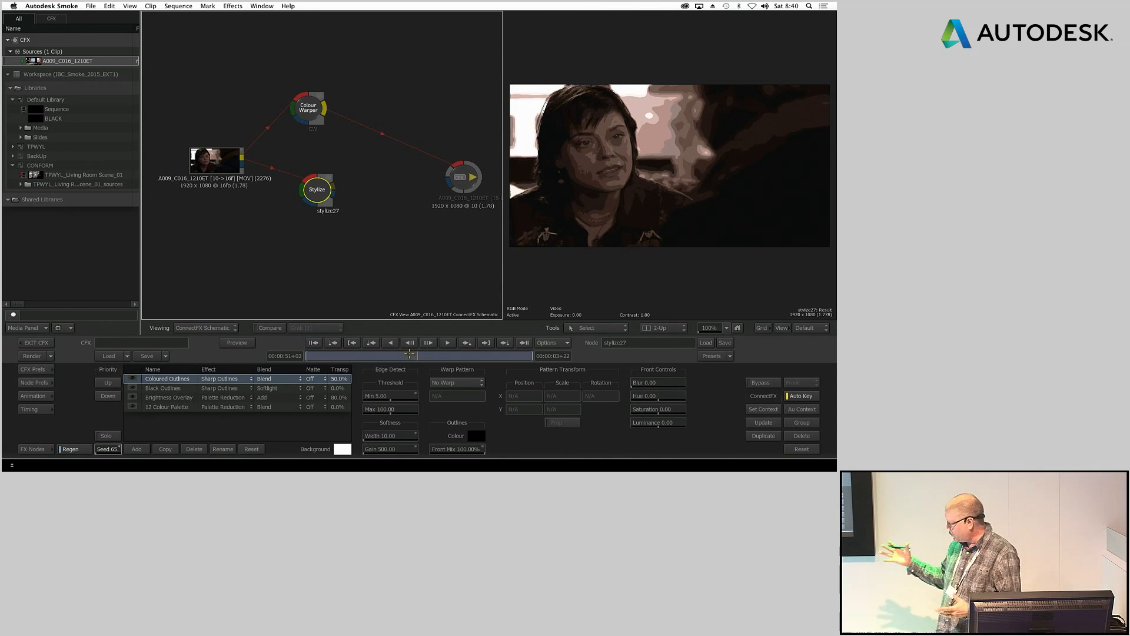
# Step: Compare the Colour Warper and Stylize results, and combine both through a new Comp node connected to the output node
pyautogui.moveTo(323, 94)
pyautogui.mouseDown()
pyautogui.moveTo(358, 53)
pyautogui.moveTo(325, 87)
pyautogui.moveTo(333, 82)
pyautogui.mouseUp()
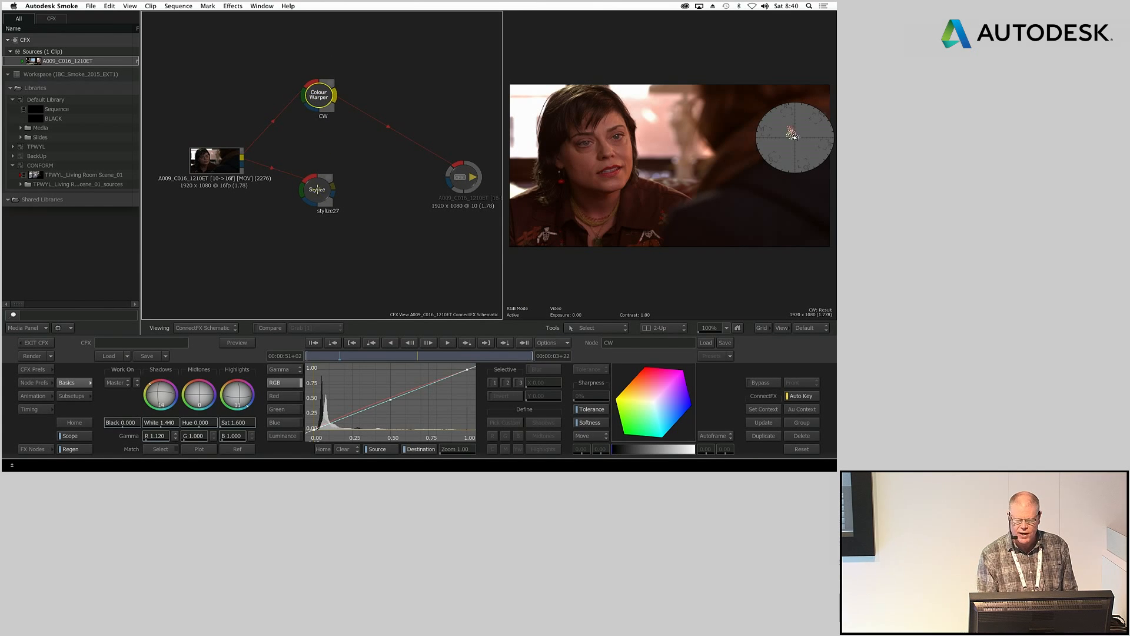
pyautogui.click(315, 189)
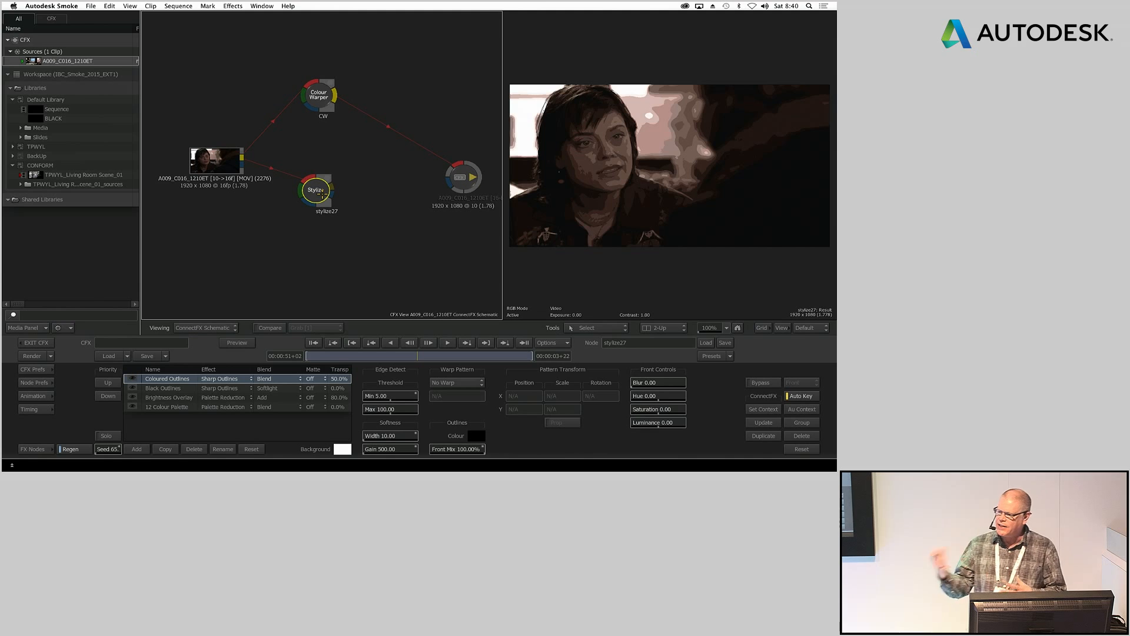
pyautogui.click(33, 449)
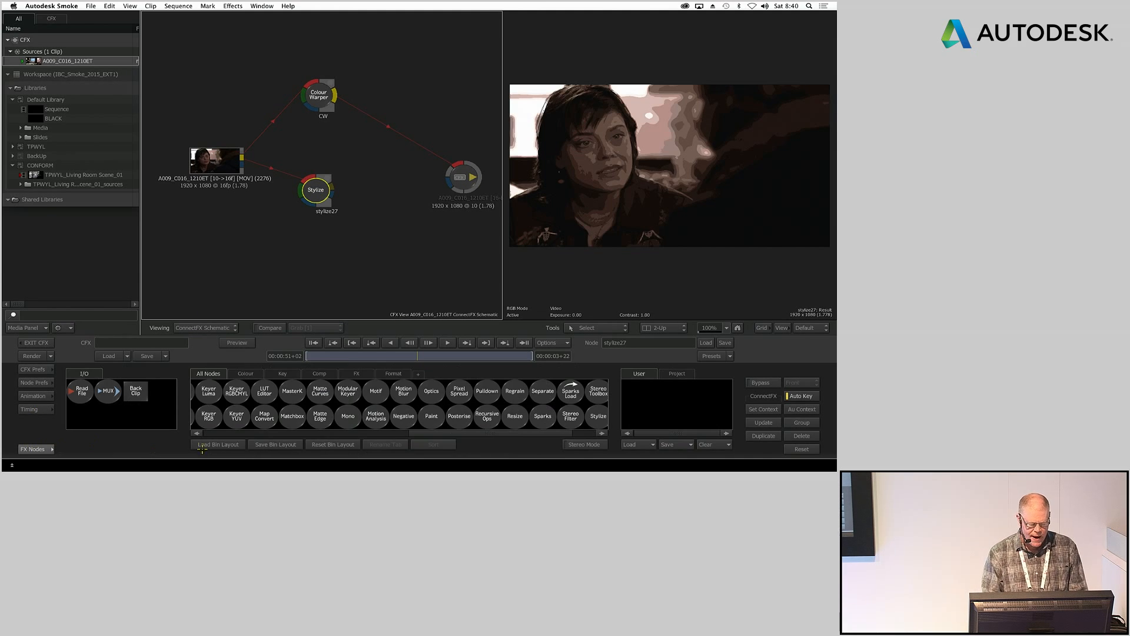
pyautogui.scroll(5, 434, 414)
pyautogui.moveTo(427, 416); pyautogui.dragTo(394, 174)
pyautogui.moveTo(463, 174); pyautogui.dragTo(396, 167)
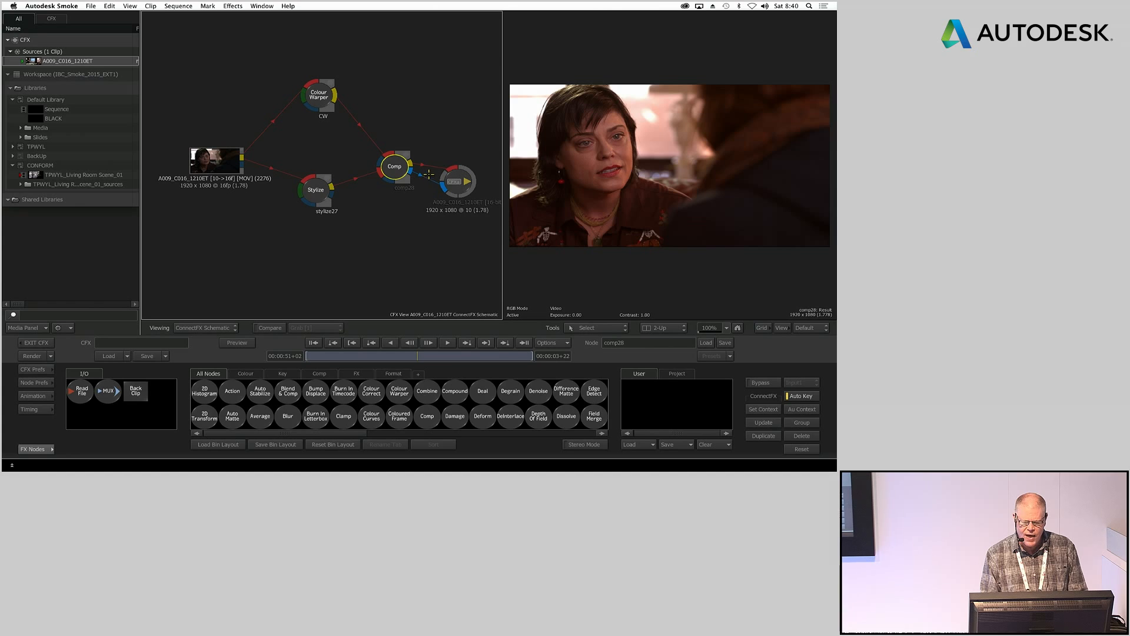
# Step: Set the Comp node's Blend Mode to Screen and Input 2 transparency to 28.0%, and reposition the output node above it
pyautogui.doubleClick(394, 166)
pyautogui.click(419, 422)
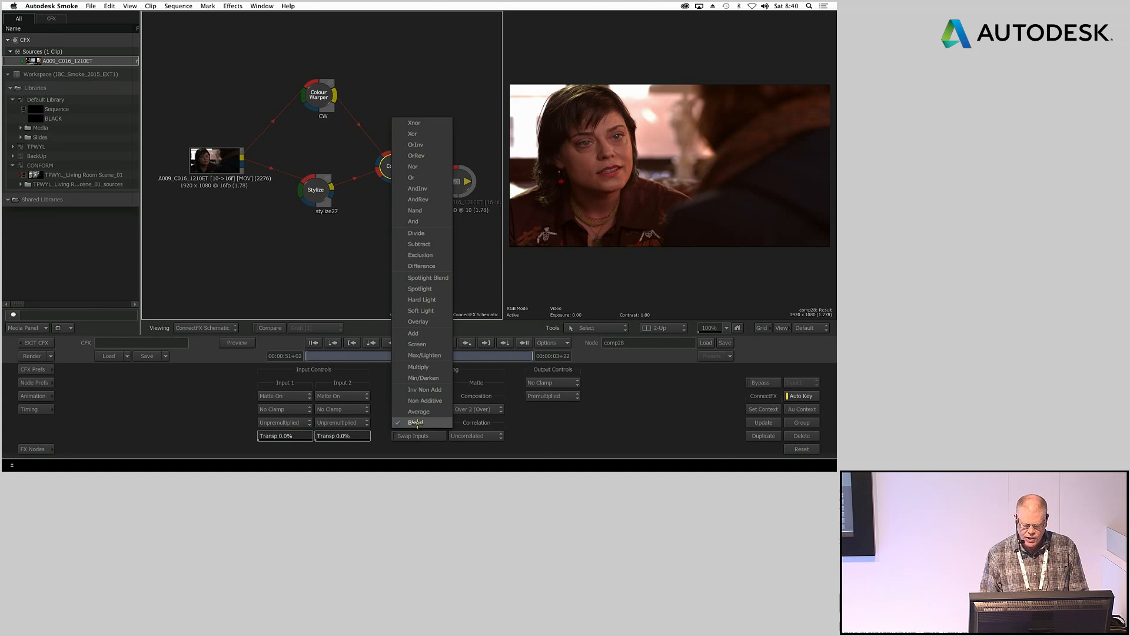
pyautogui.click(422, 355)
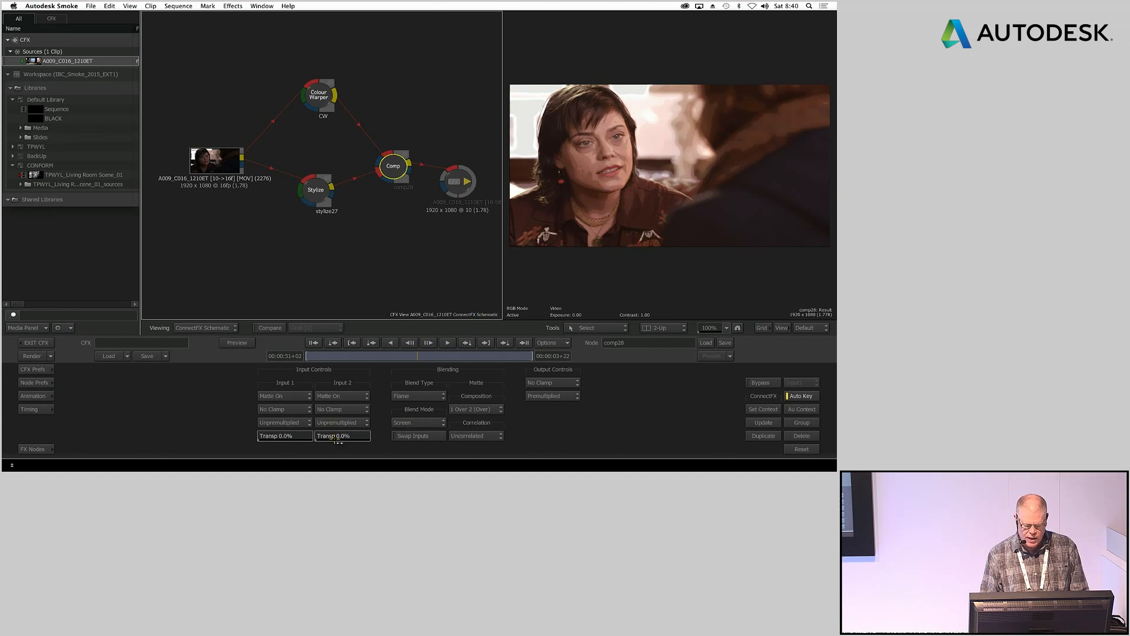
pyautogui.moveTo(337, 436); pyautogui.dragTo(351, 420)
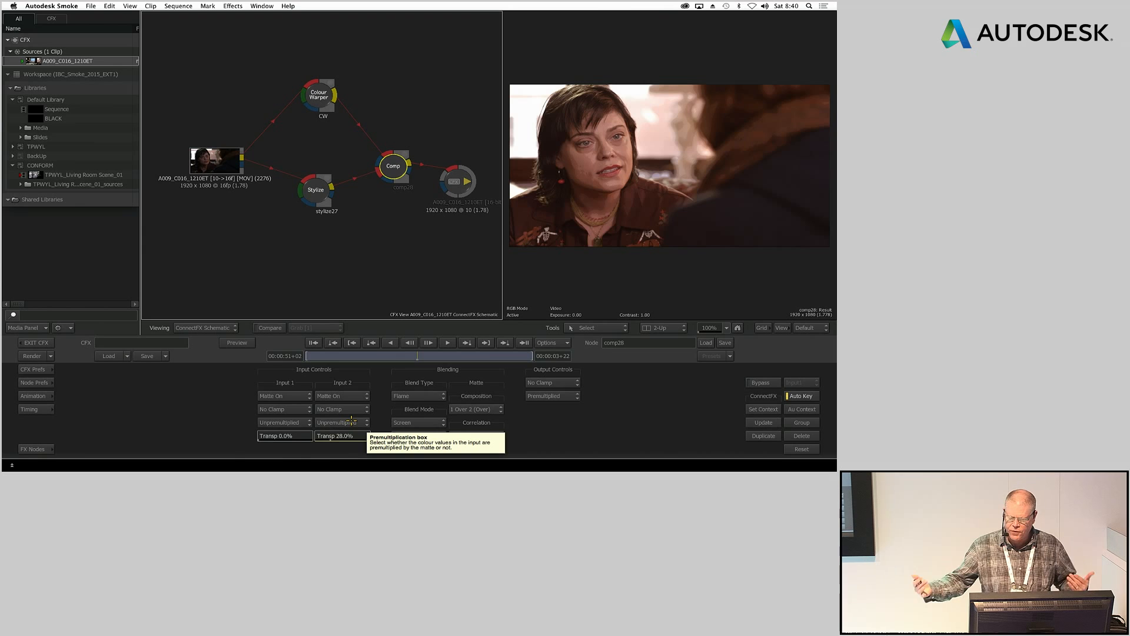
pyautogui.moveTo(458, 181); pyautogui.dragTo(477, 144)
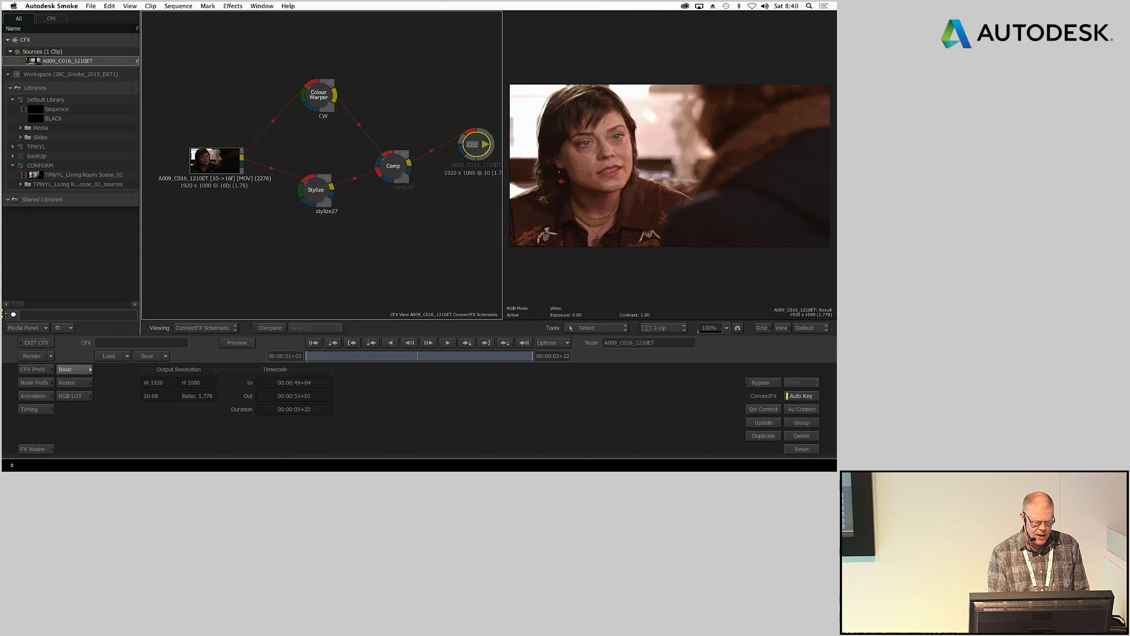
# Step: Leave the ConnectFX editor, check the finished shot in the sequence, and close the TPWYL_Living Room Scene_01 timeline
pyautogui.click(30, 342)
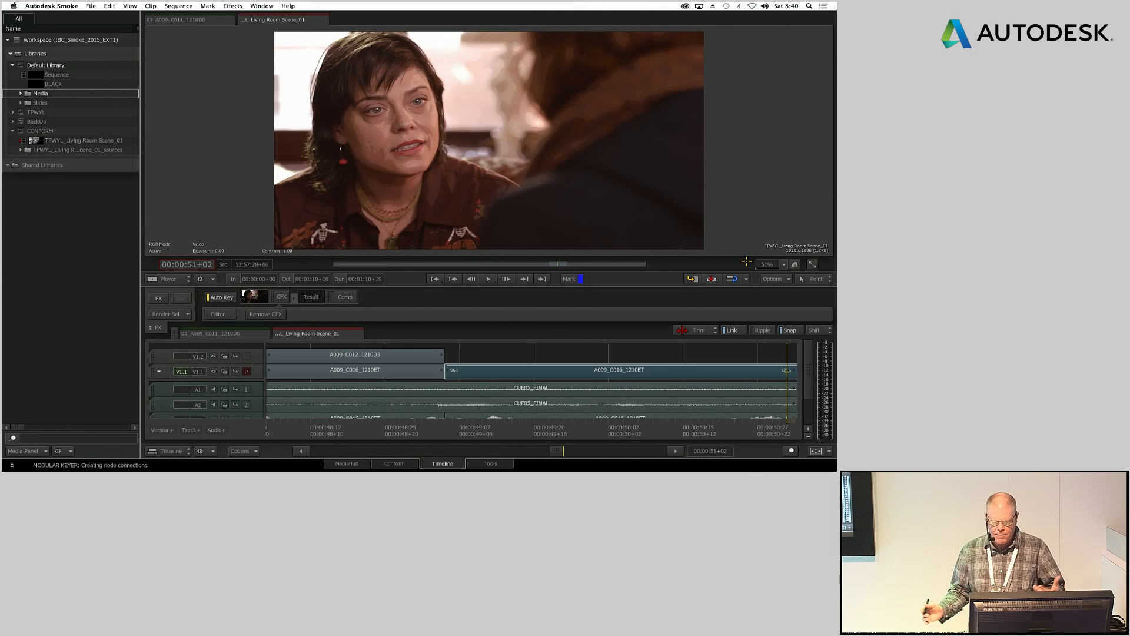
pyautogui.moveTo(750, 437); pyautogui.dragTo(539, 413)
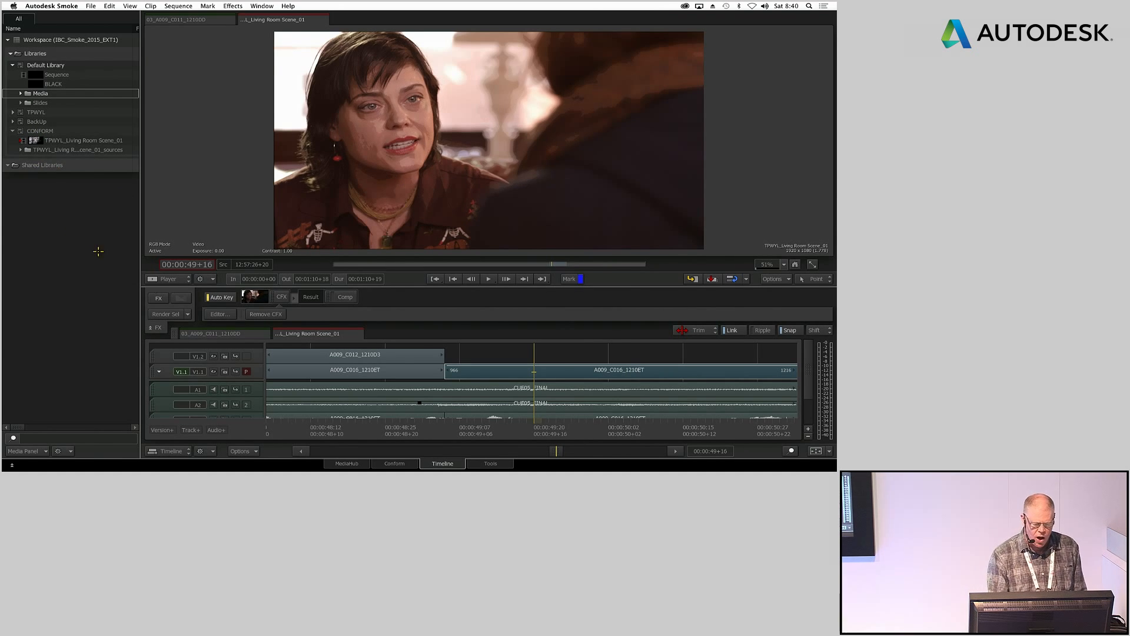
pyautogui.click(360, 334)
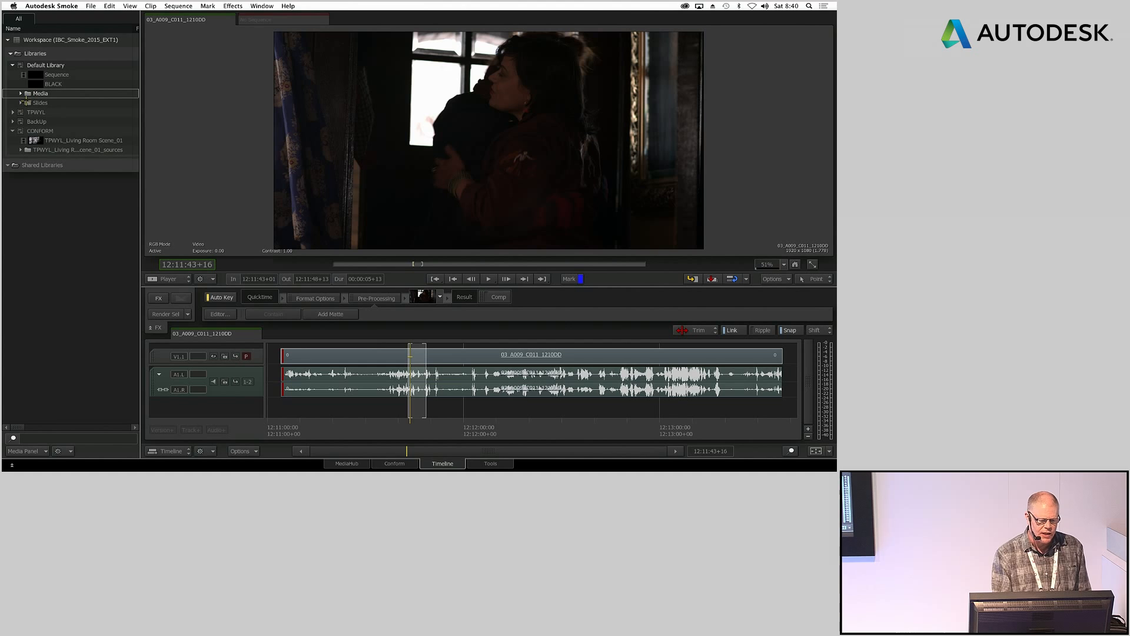
# Step: Open TPWYL_Start-Work from the TPWYL library as a sequence, with TPWYL_Start loaded as the source clip
pyautogui.click(13, 112)
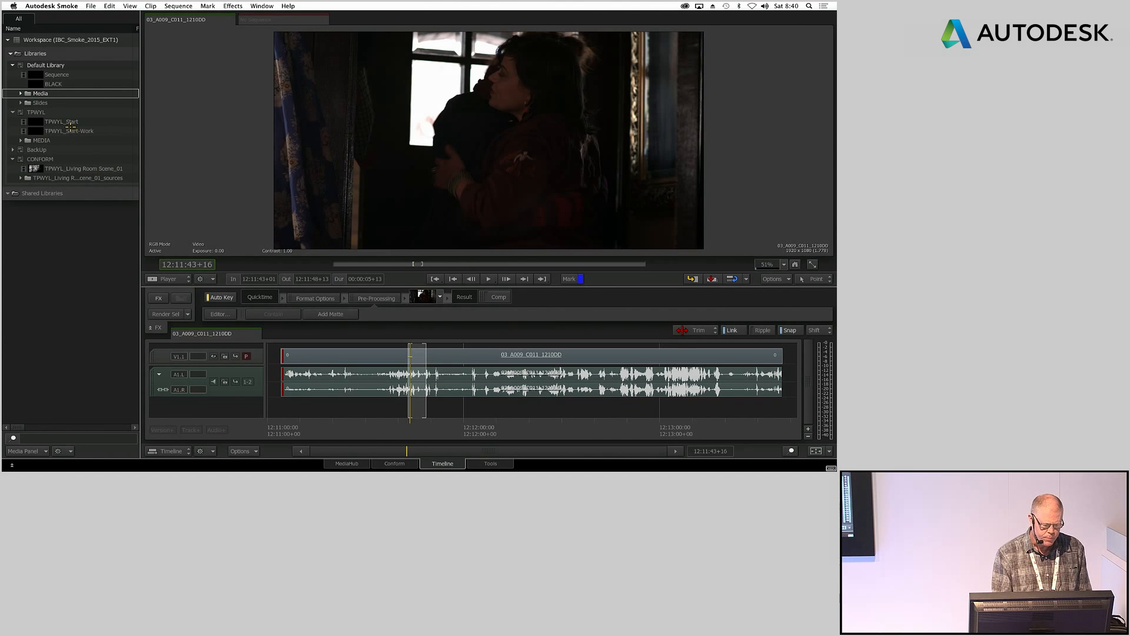
pyautogui.rightClick(72, 130)
pyautogui.click(95, 147)
pyautogui.doubleClick(110, 121)
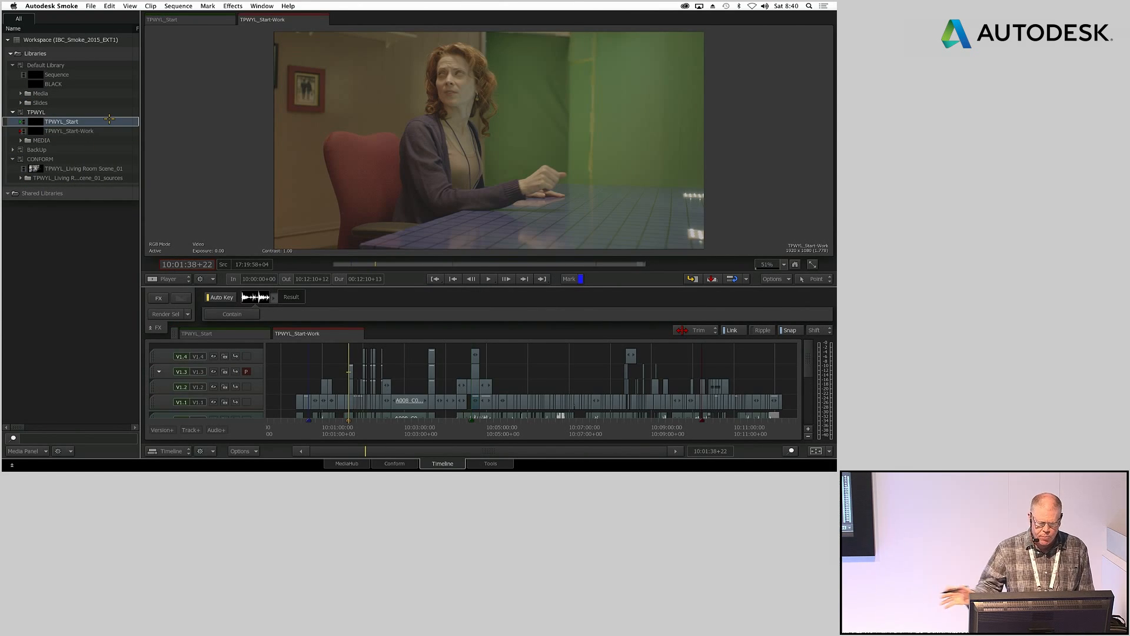
pyautogui.moveTo(360, 453); pyautogui.dragTo(408, 96)
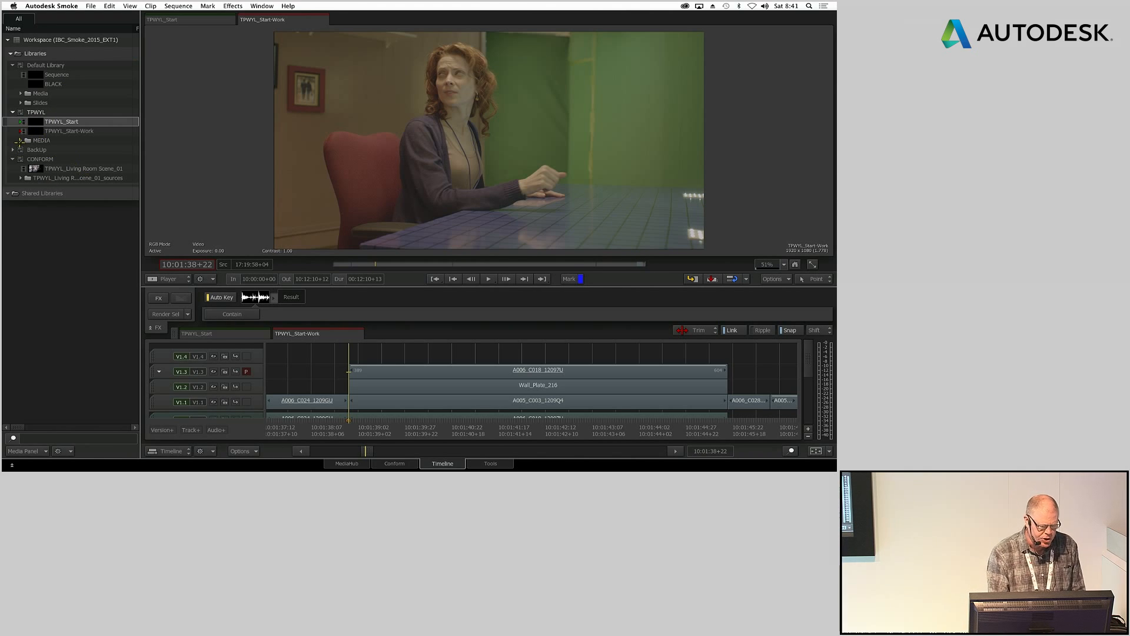
# Step: Load Portal_Opening_01 from the Render folder inside TPWYL's MEDIA folder and play it through
pyautogui.click(20, 141)
pyautogui.click(29, 261)
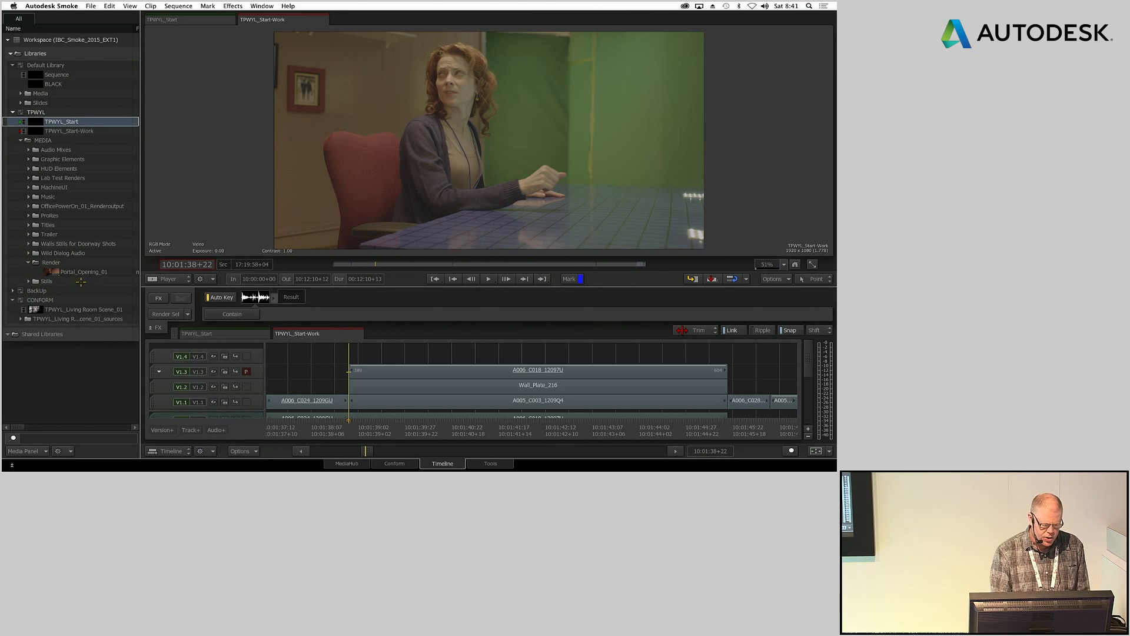
pyautogui.click(82, 272)
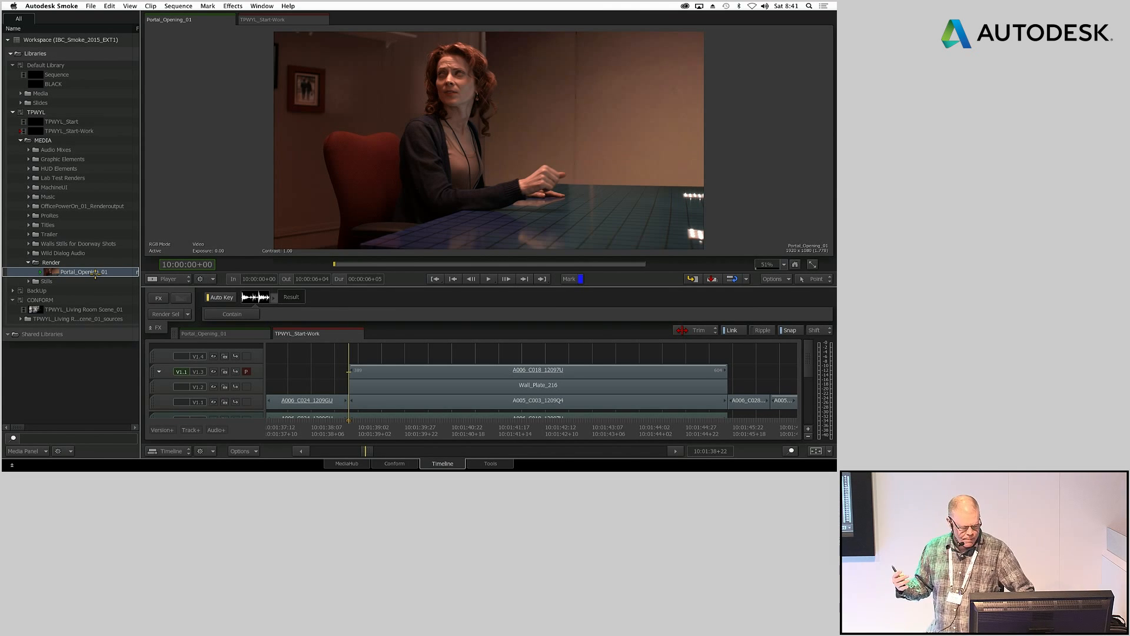
pyautogui.press('space')
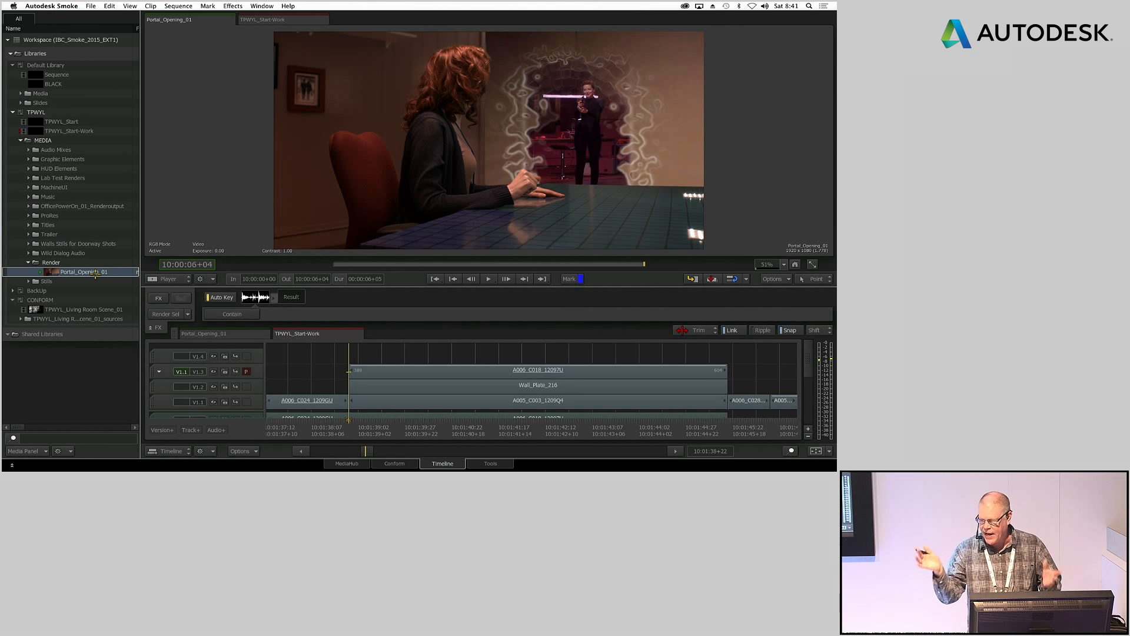
# Step: Examine each layer of the green-screen shot in TPWYL_Start-Work, including Wall_Plate_216 and the bottom clip, and return to the top layer
pyautogui.moveTo(369, 433); pyautogui.dragTo(480, 396)
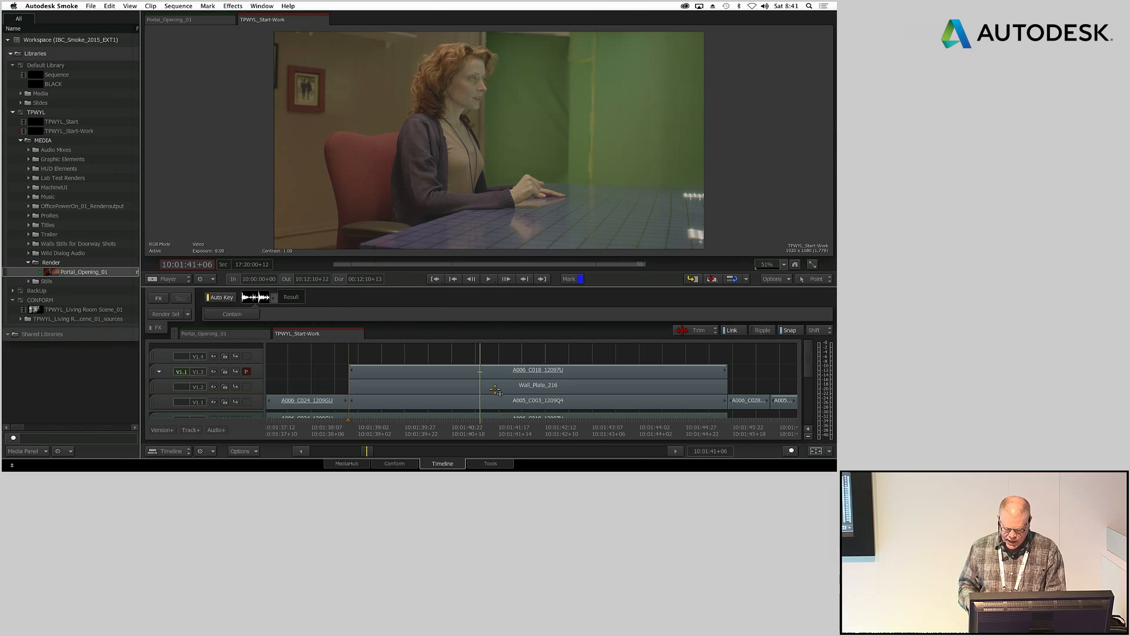
pyautogui.press('pagedown')
pyautogui.press('pagedown')
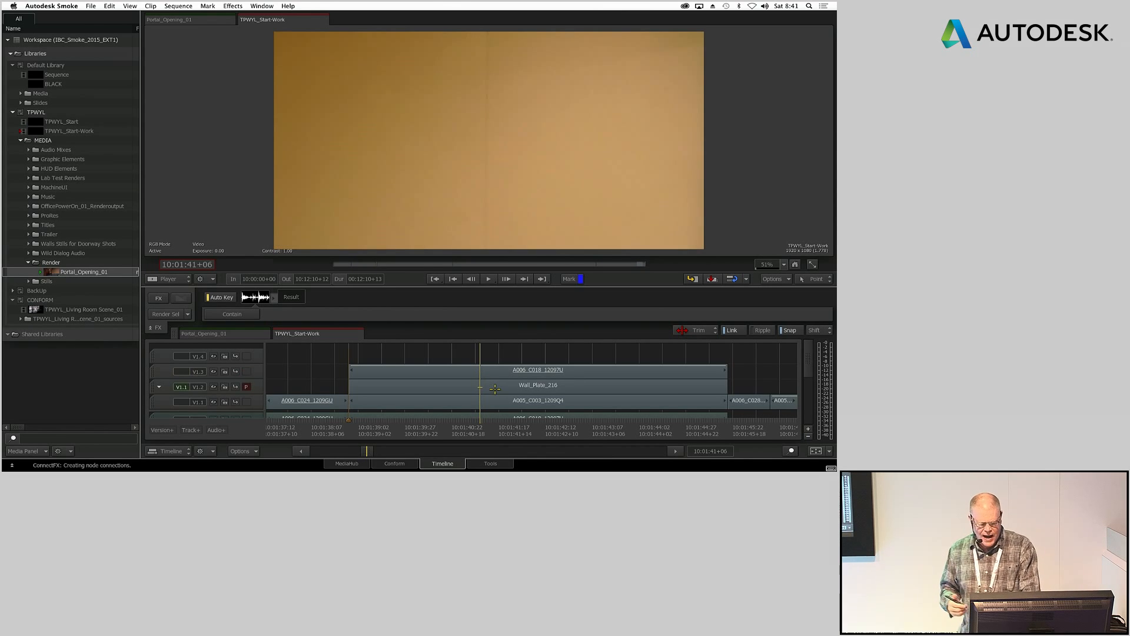
pyautogui.press('Left')
pyautogui.press('Left')
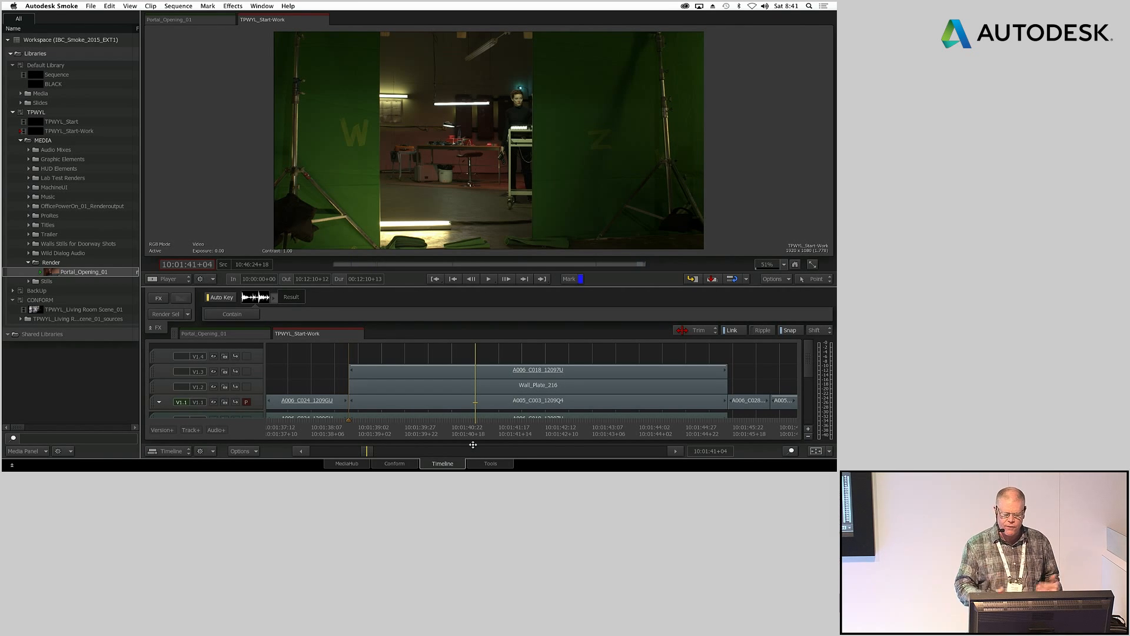
pyautogui.press('pageup')
pyautogui.press('pageup')
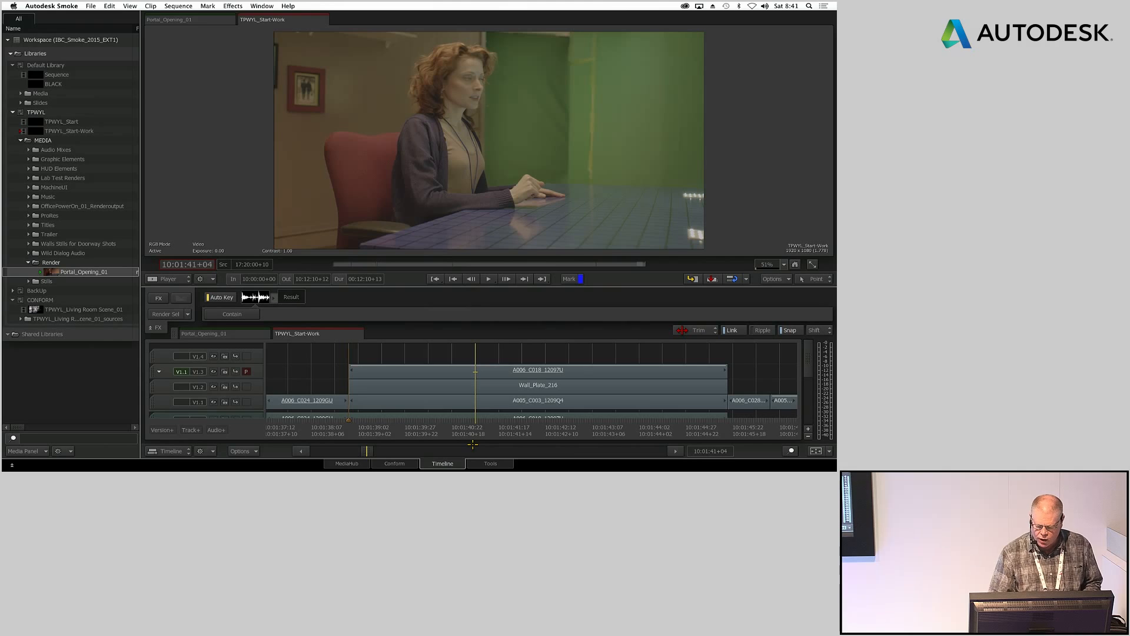
# Step: Add a LUT Editor effect to the green-screen clip on the top layer and set its conversion to Log to Lin
pyautogui.click(419, 371)
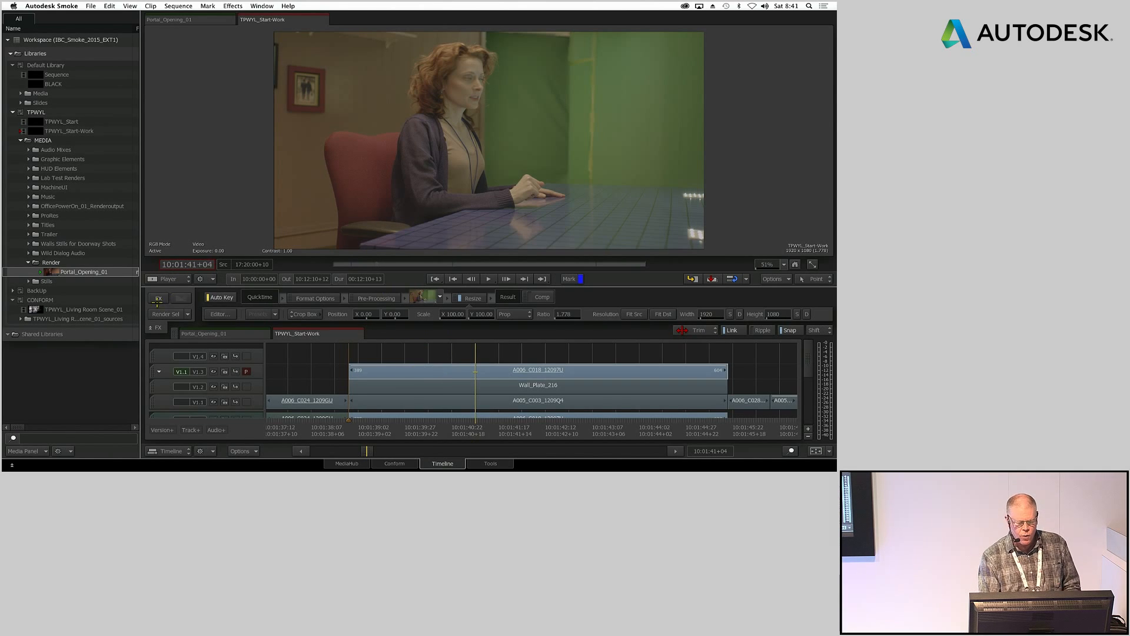
pyautogui.click(159, 298)
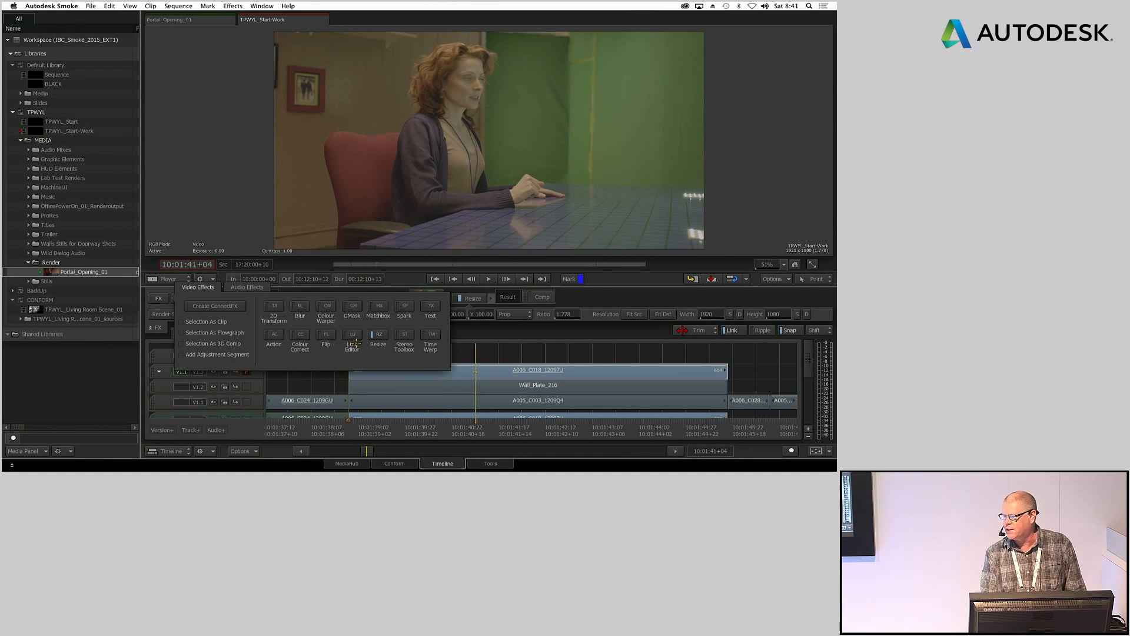
pyautogui.click(353, 341)
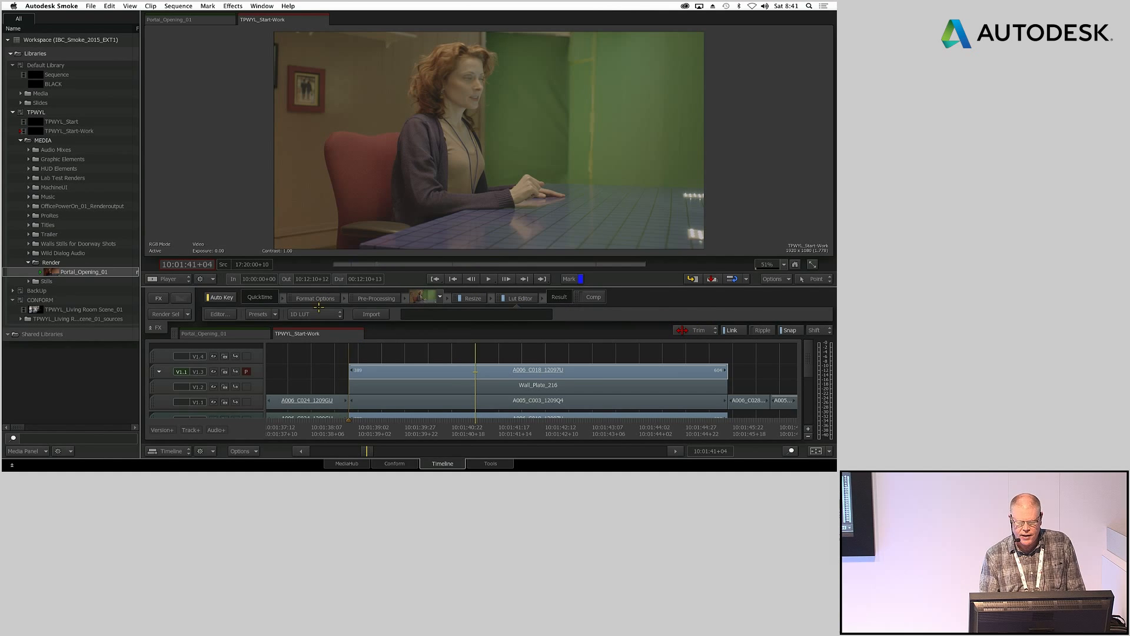
pyautogui.click(318, 314)
pyautogui.click(321, 357)
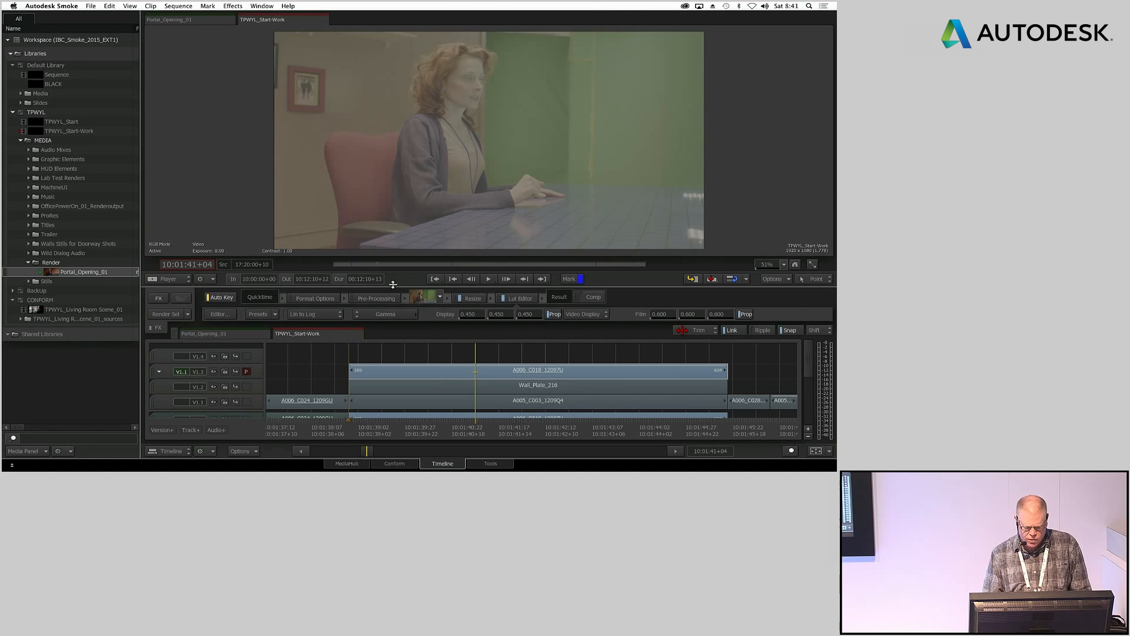
pyautogui.click(306, 316)
pyautogui.click(307, 325)
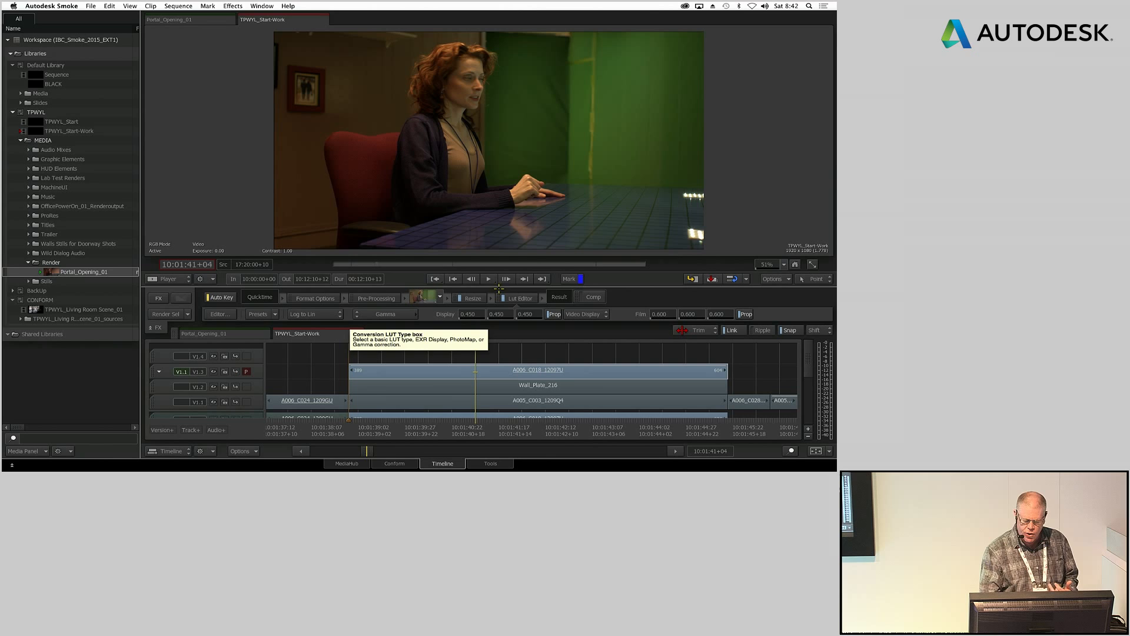
# Step: Go to the first frame of the green-screen clip and add an Action effect to it
pyautogui.moveTo(475, 180); pyautogui.dragTo(443, 176)
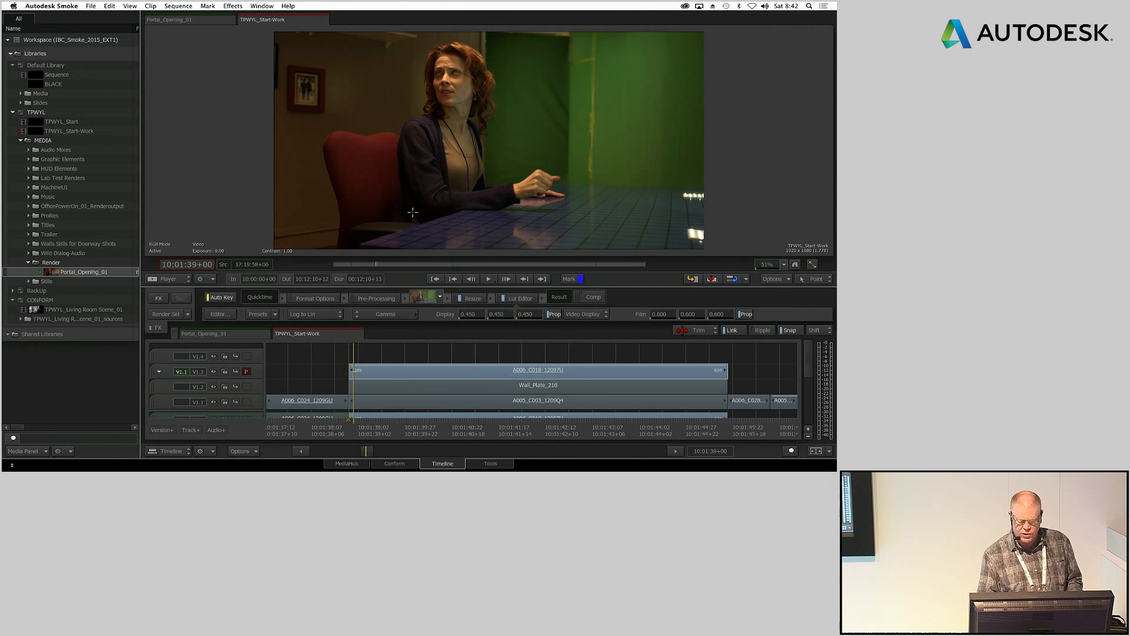
pyautogui.press('Up')
pyautogui.click(157, 300)
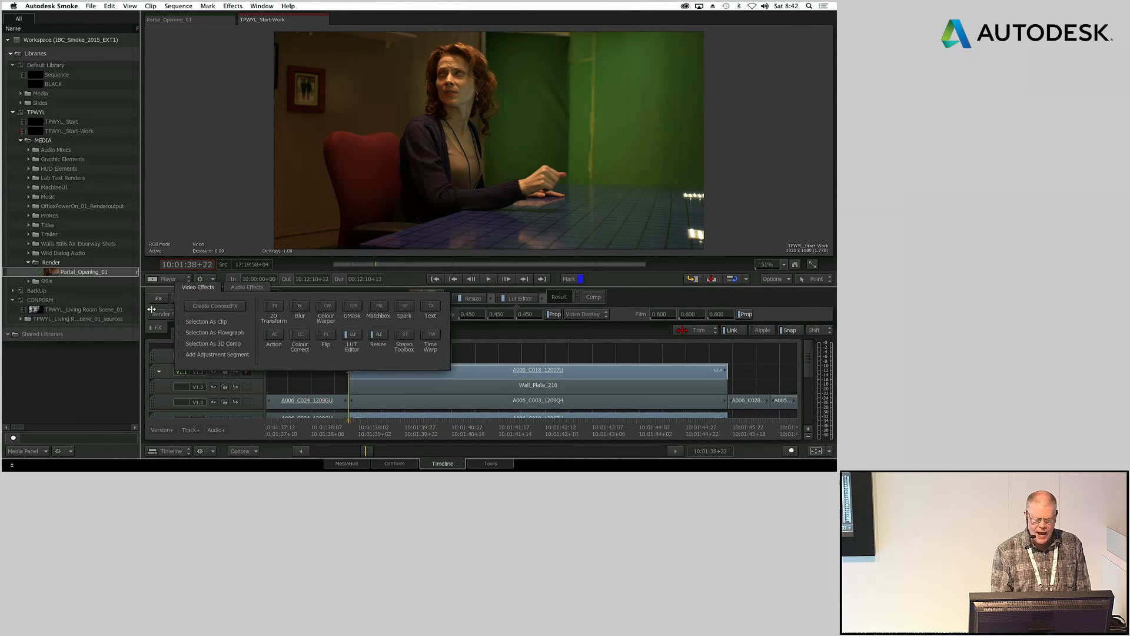
pyautogui.click(275, 335)
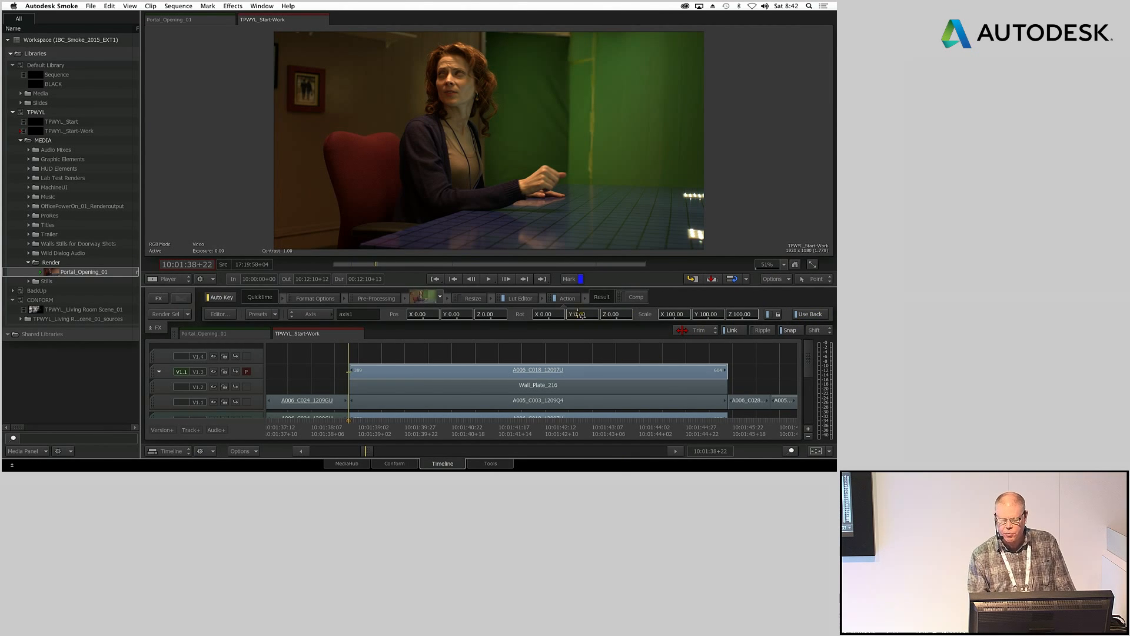
# Step: Try rotating the clip's Action axis to 80.00 in Y, and undo the rotation
pyautogui.moveTo(584, 314); pyautogui.dragTo(628, 322)
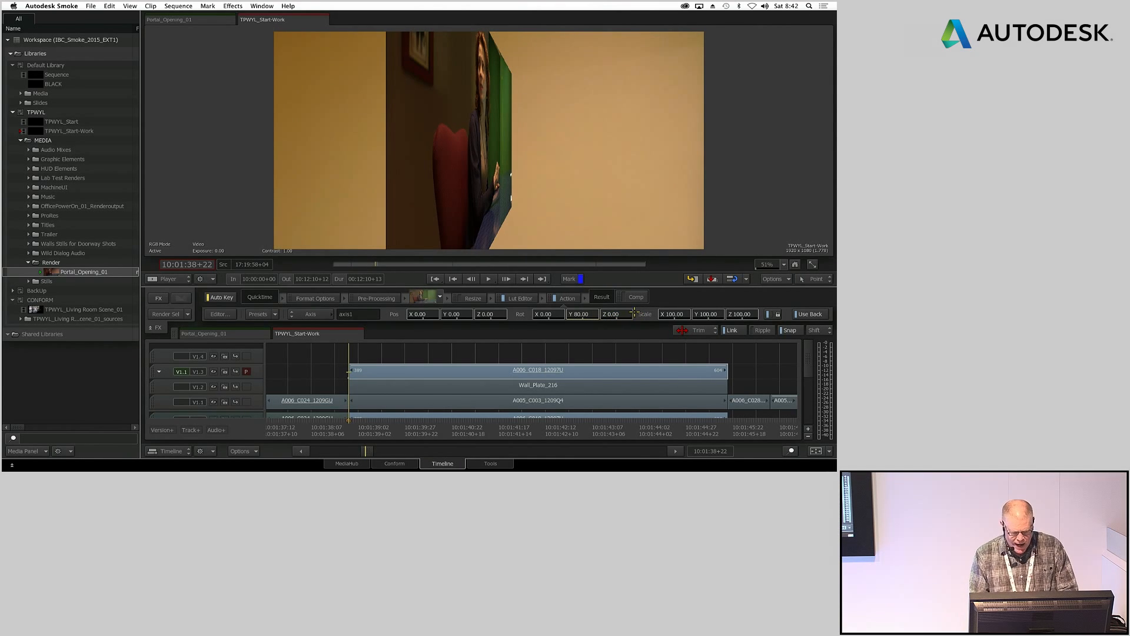
pyautogui.press('super+z')
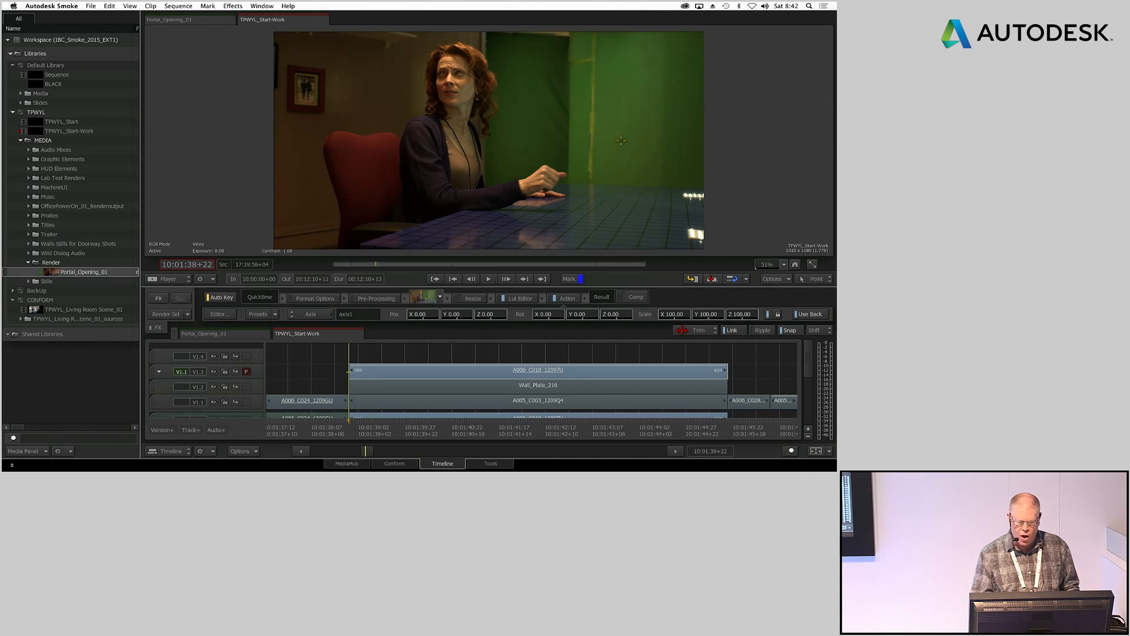
# Step: Open the Action effect's editor and gather the camera, axis with image, and light nodes together in the schematic
pyautogui.click(213, 316)
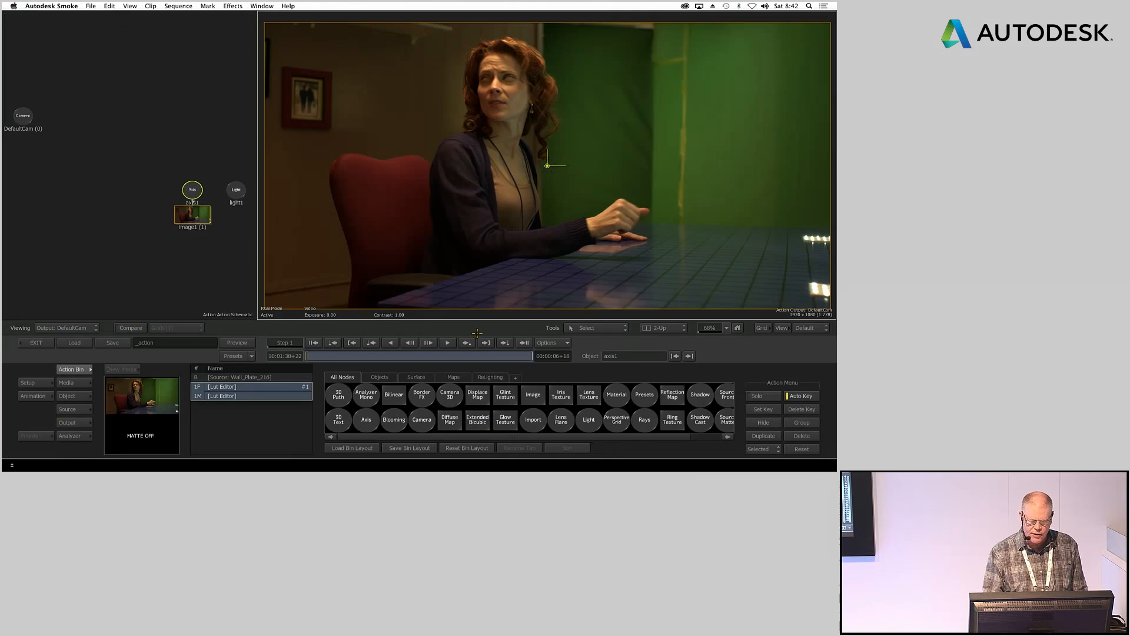
pyautogui.moveTo(102, 98); pyautogui.dragTo(105, 97)
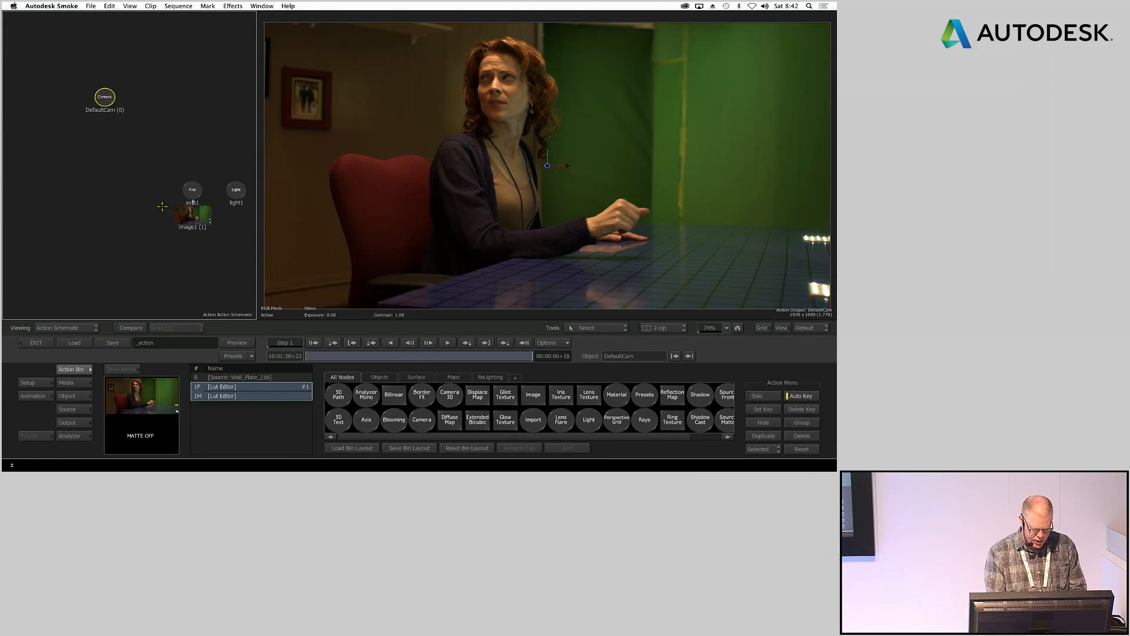
pyautogui.moveTo(192, 191); pyautogui.dragTo(113, 151)
pyautogui.moveTo(235, 189); pyautogui.dragTo(160, 112)
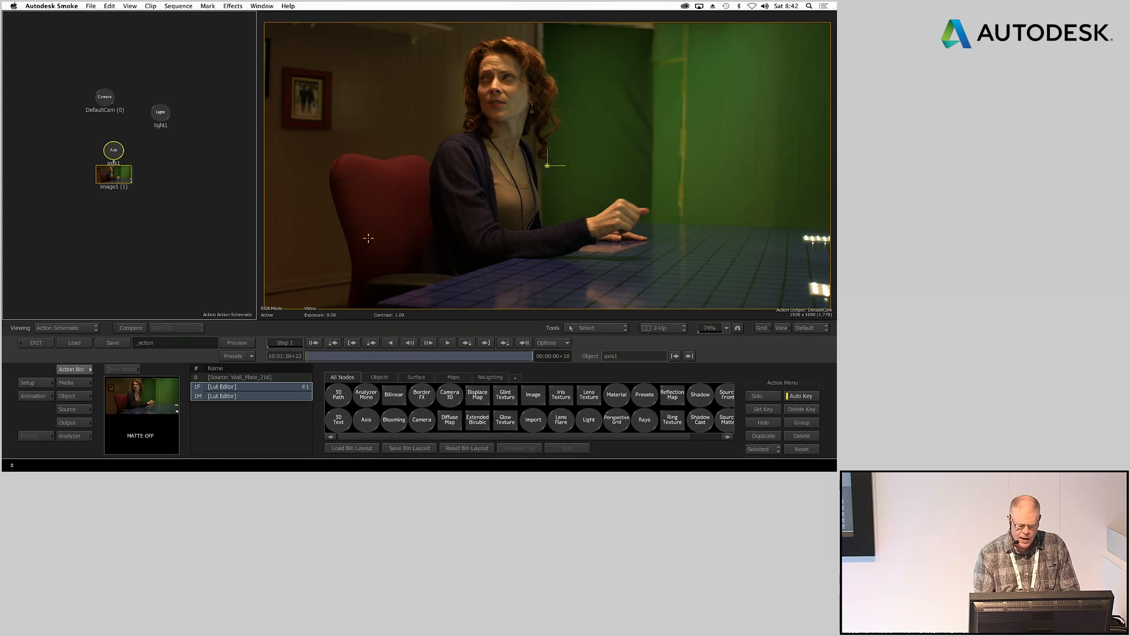
# Step: Try an Extended Bicubic surface with its upper-right corner pulled inward, undo the deformation, and restore the Flat surface type
pyautogui.click(71, 396)
pyautogui.click(562, 395)
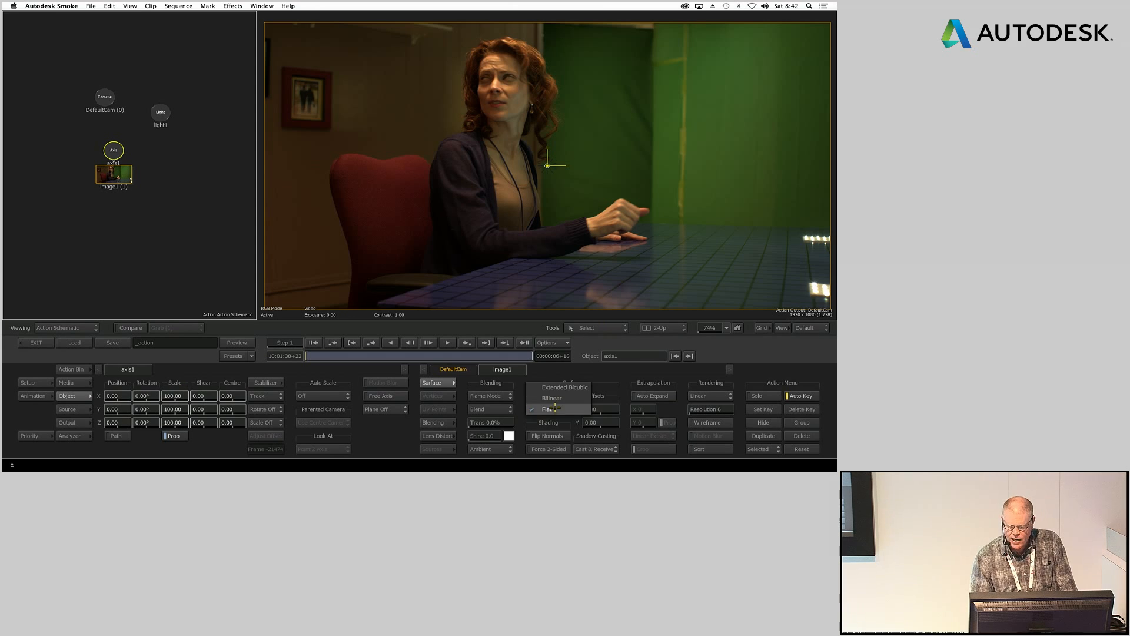
pyautogui.click(564, 387)
pyautogui.moveTo(830, 22); pyautogui.dragTo(620, 164)
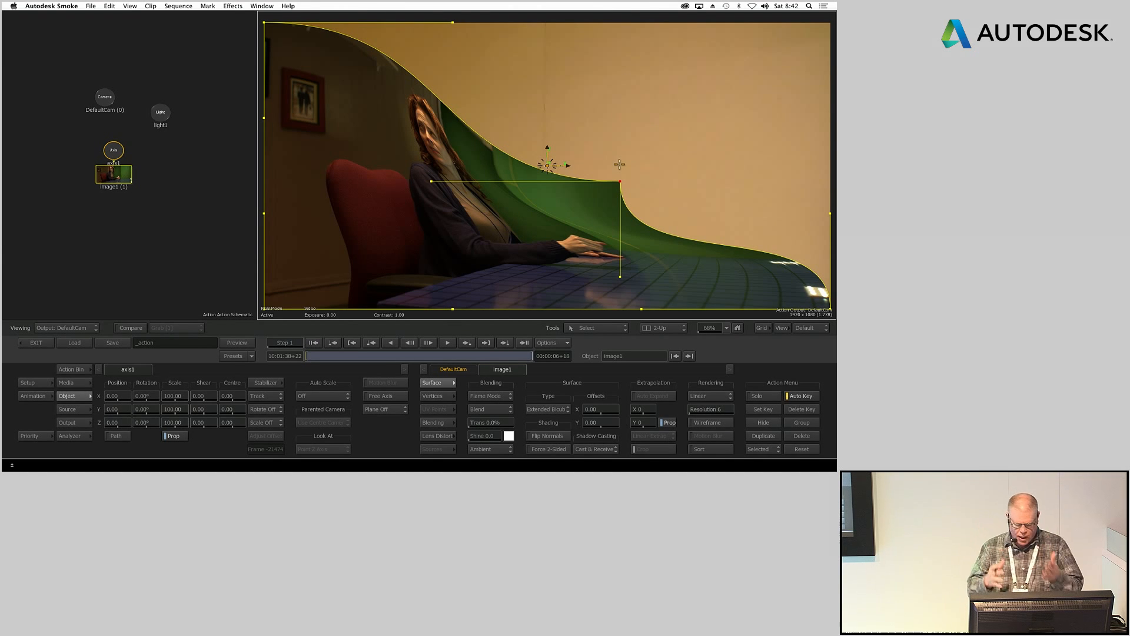
pyautogui.press('super+z')
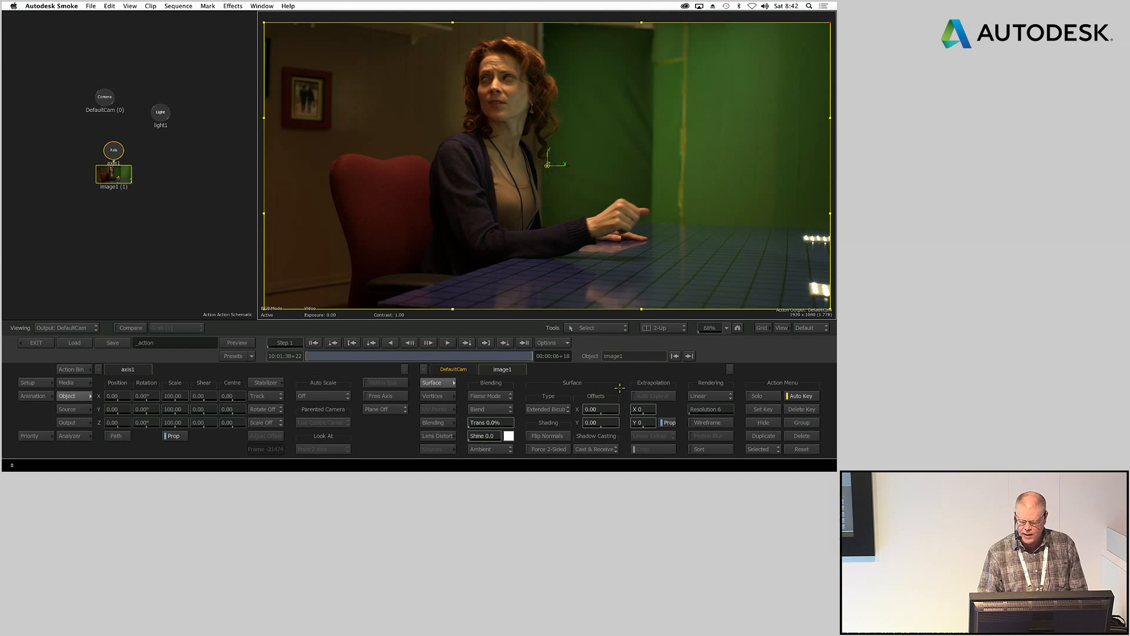
pyautogui.click(546, 409)
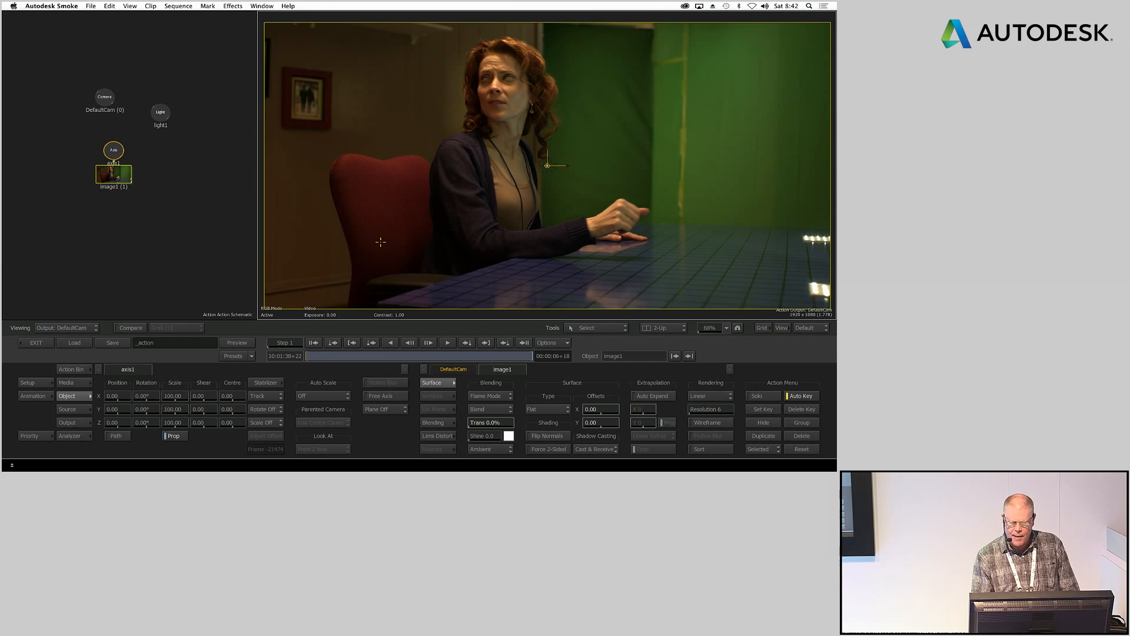
# Step: Create a Modular Keyer for the LUT Editor layer in Action's media list and open its schematic
pyautogui.click(79, 382)
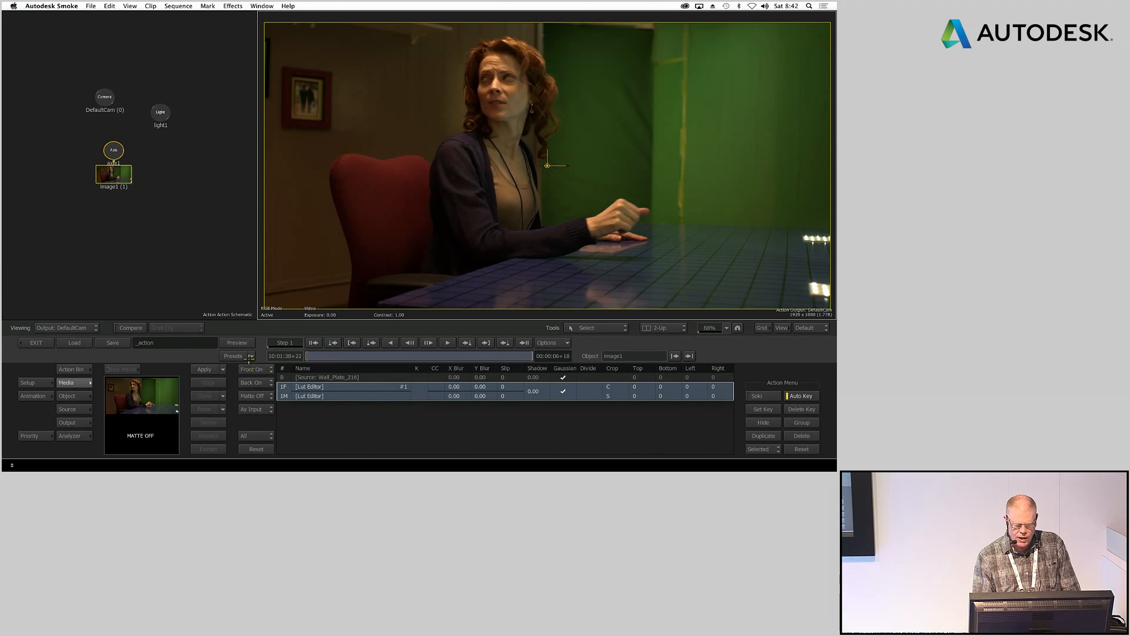
pyautogui.click(418, 393)
pyautogui.click(422, 389)
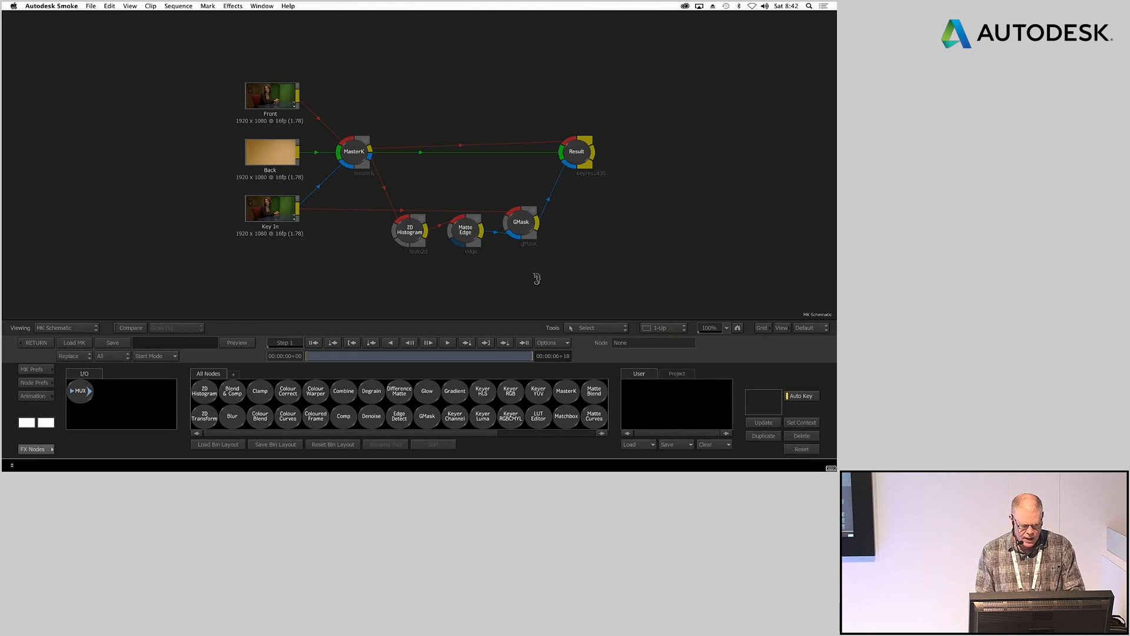
# Step: Split the workspace into two views and display the MasterK node's front image beside the schematic
pyautogui.hotkey('alt', '2')
pyautogui.click(100, 99)
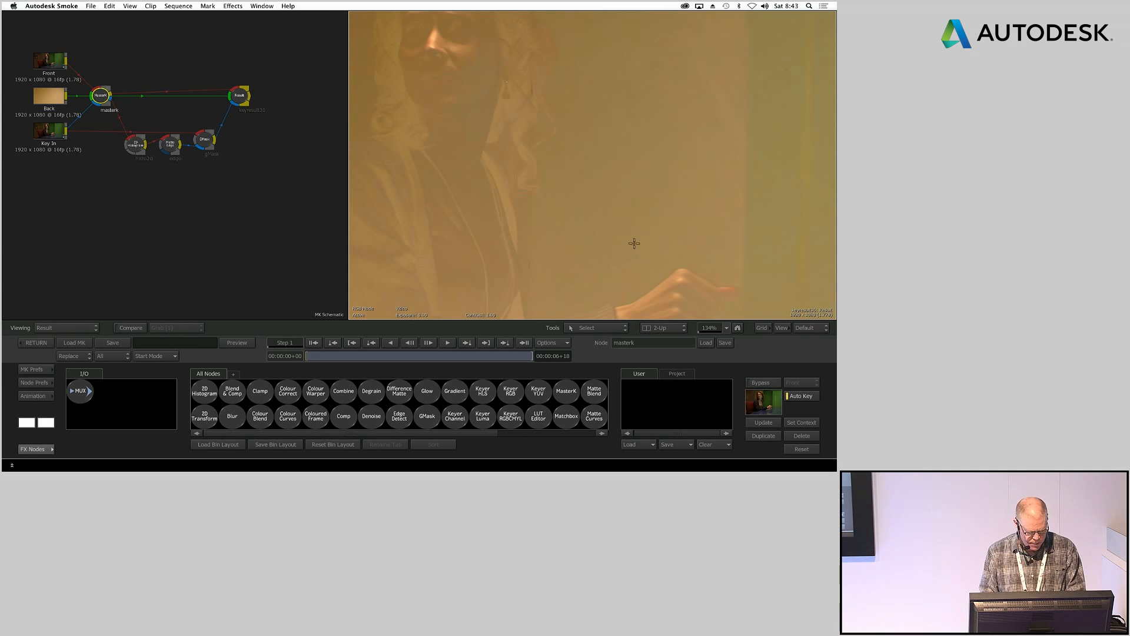
pyautogui.press('F1')
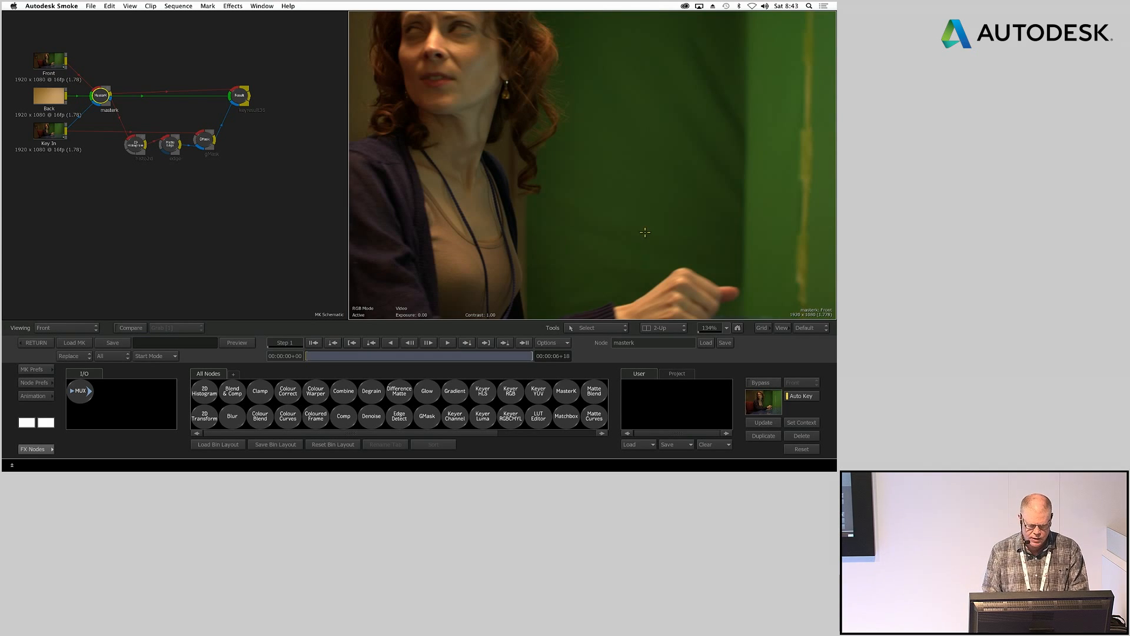
# Step: Move the MasterK node slightly upward in the schematic, and select the 2D Histogram, Matte Edge and GMask nodes in turn
pyautogui.moveTo(100, 95); pyautogui.dragTo(103, 84)
pyautogui.click(136, 144)
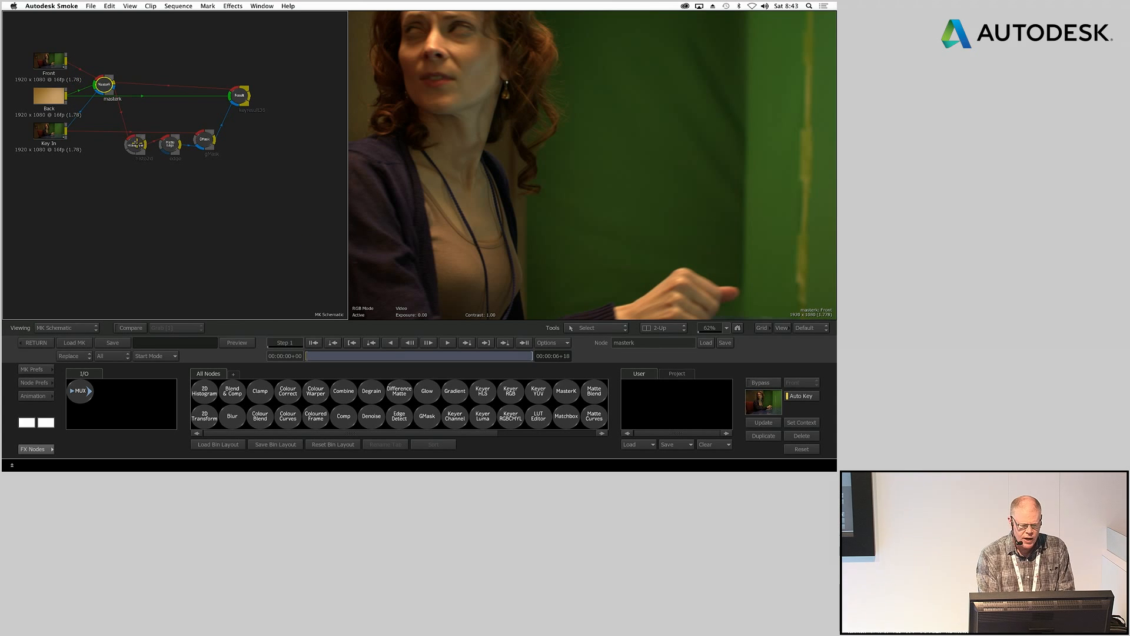
pyautogui.click(170, 143)
pyautogui.click(206, 138)
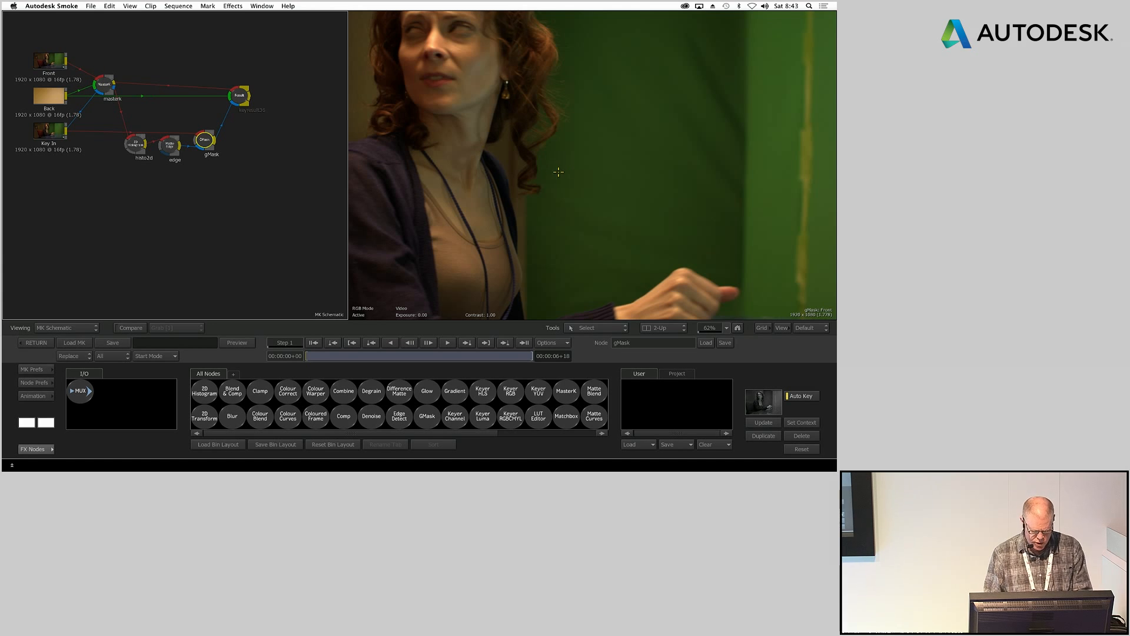
# Step: Open the MasterK node's controls, show its result, and sample the green backdrop beside the woman's hair as the key colour
pyautogui.press('F4')
pyautogui.doubleClick(103, 83)
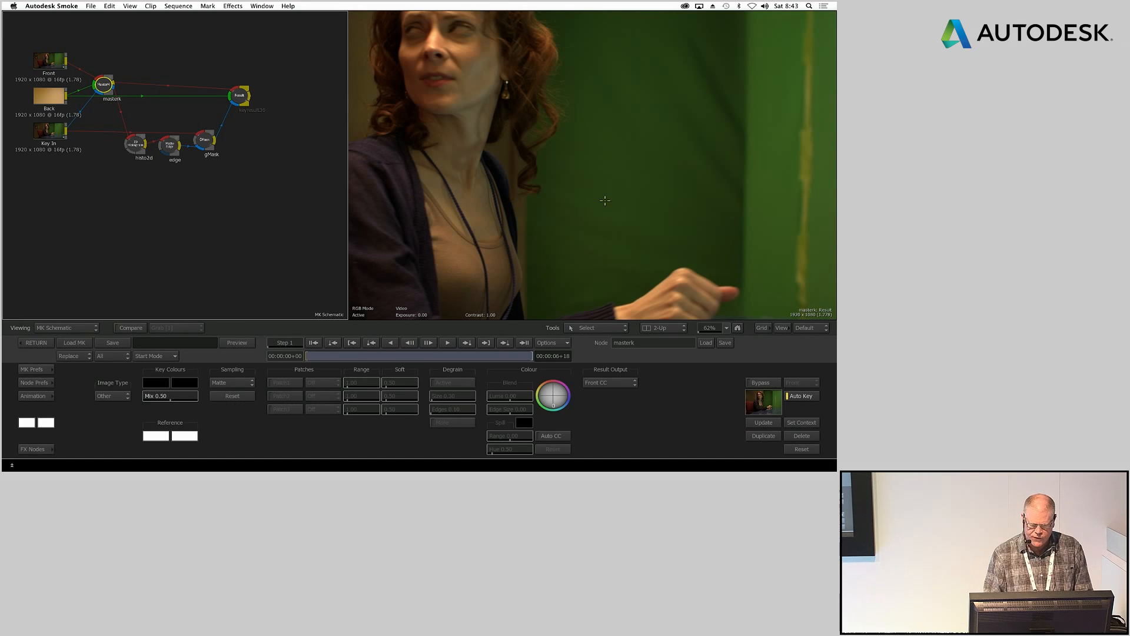
pyautogui.click(556, 141)
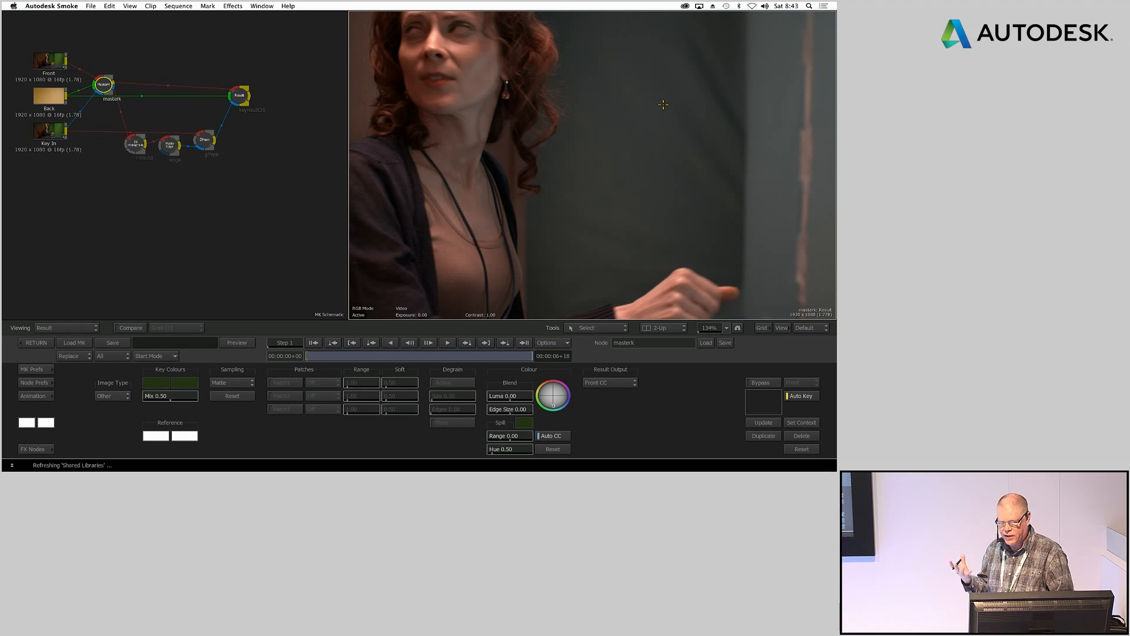
# Step: Display the MasterK node's output matte with the whole frame fitted in the view
pyautogui.press('F4')
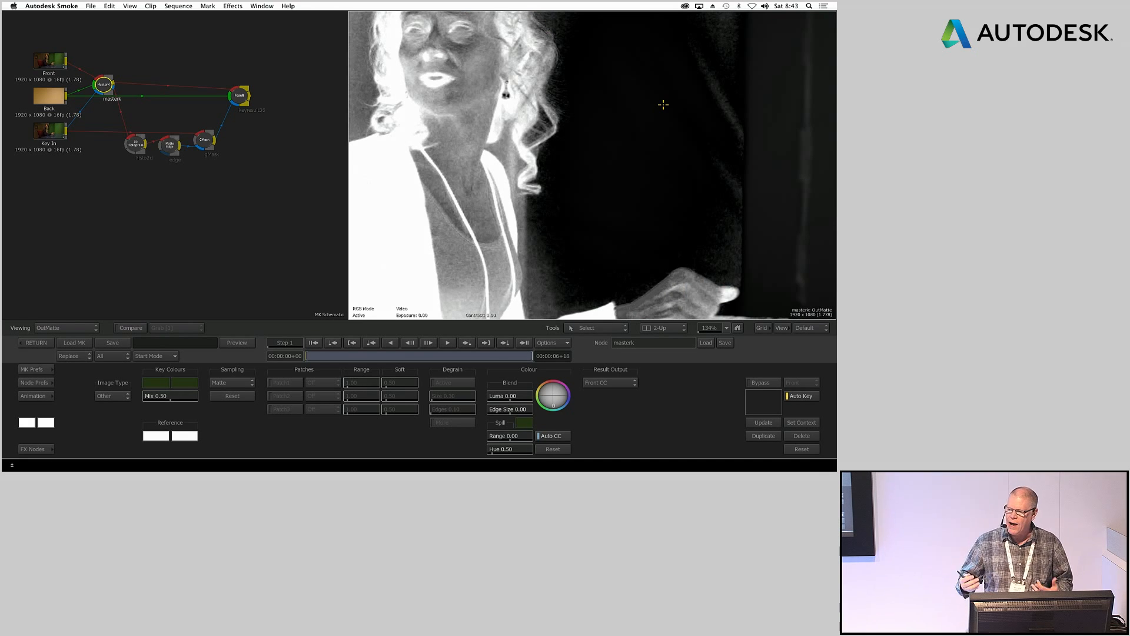
pyautogui.press('ctrl')
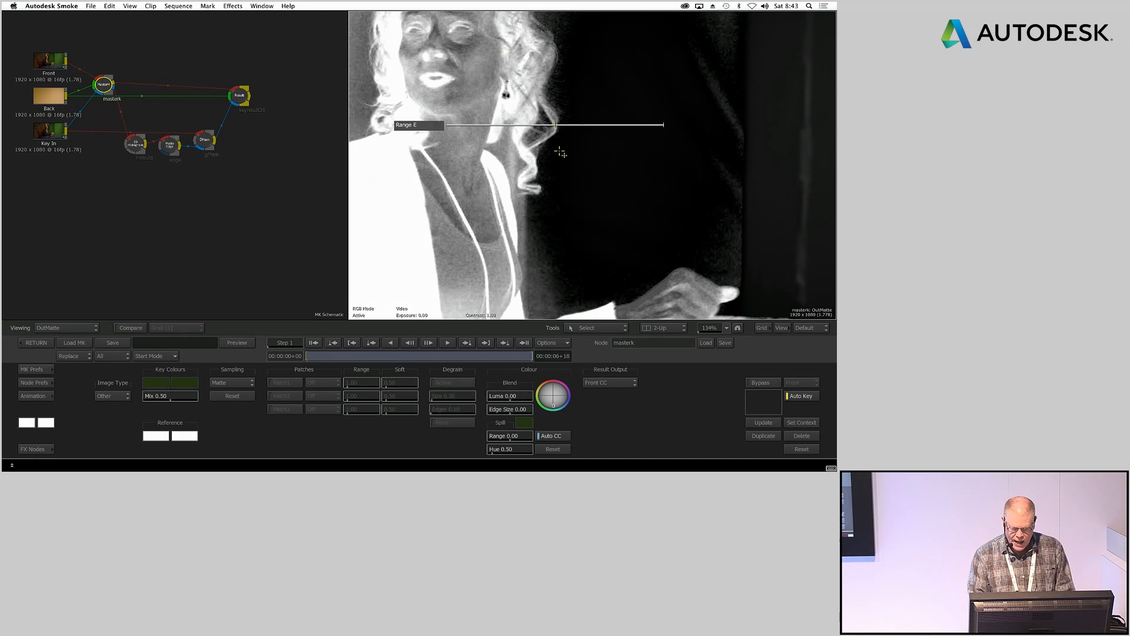
pyautogui.click(726, 328)
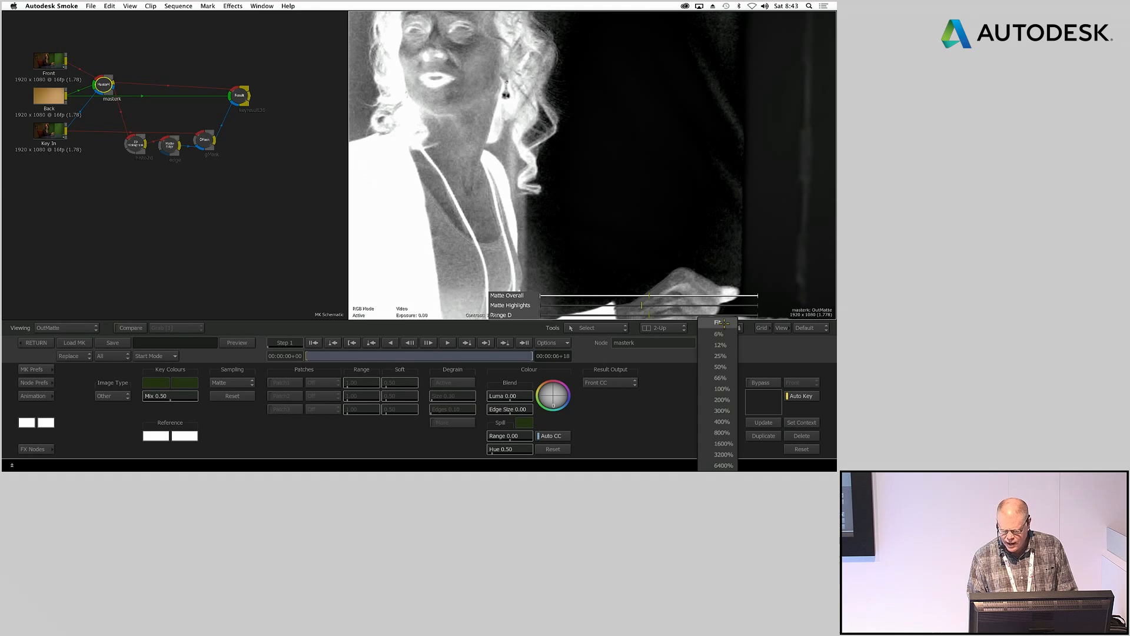
pyautogui.click(724, 322)
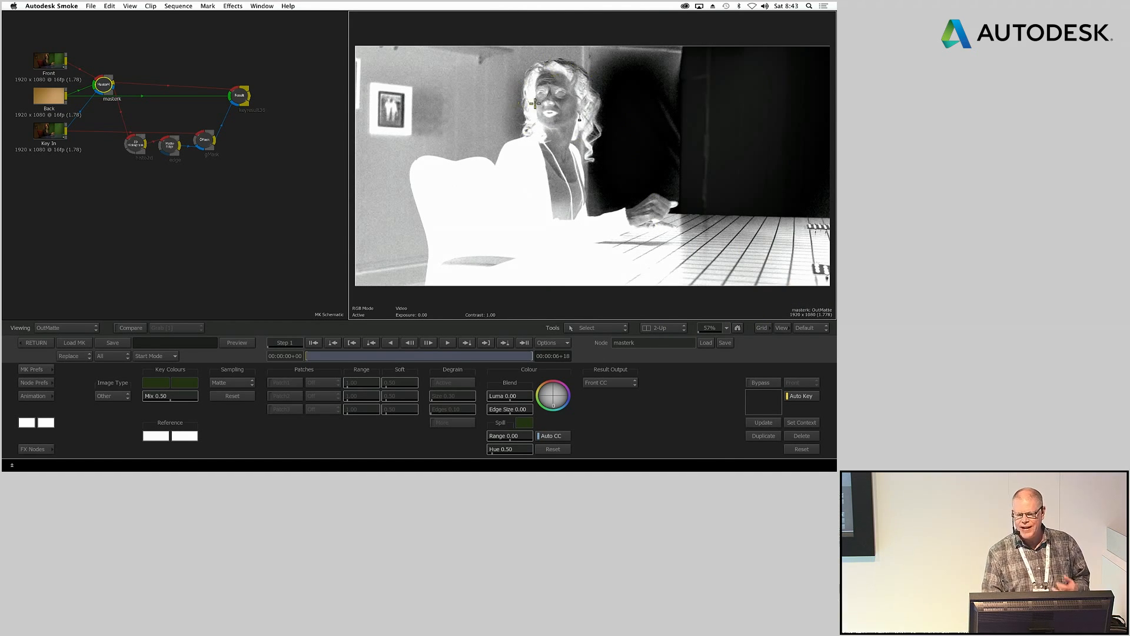
# Step: Sample the grey area at the woman's face and adjust its Matte Overall, Matte Highlights and Range D sliders to whiten the matte
pyautogui.press('ctrl')
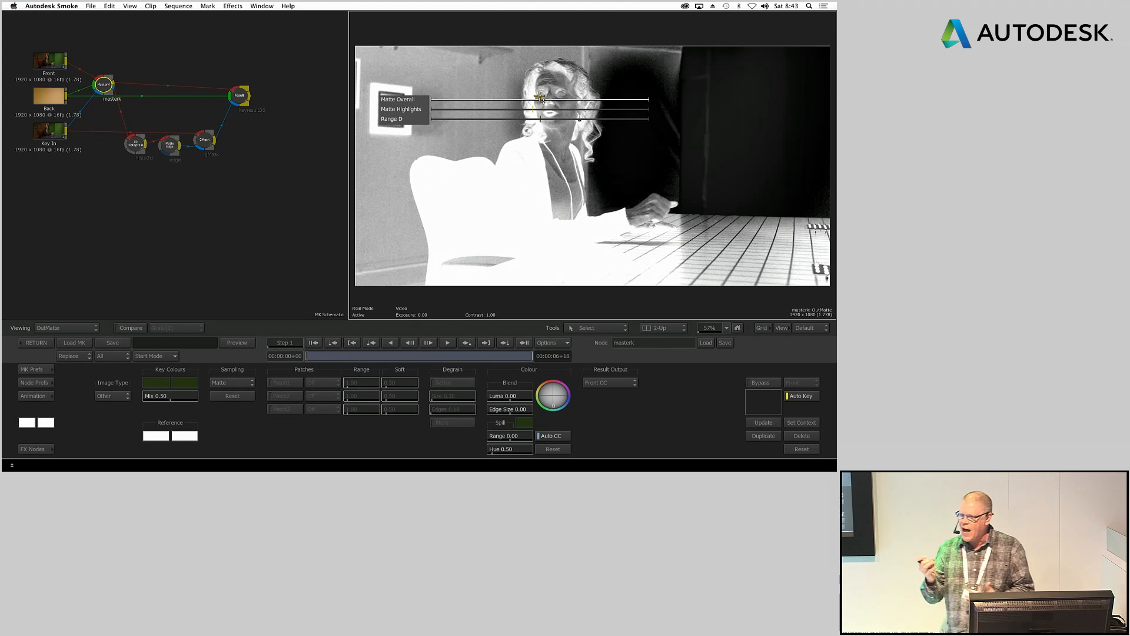
pyautogui.click(541, 98)
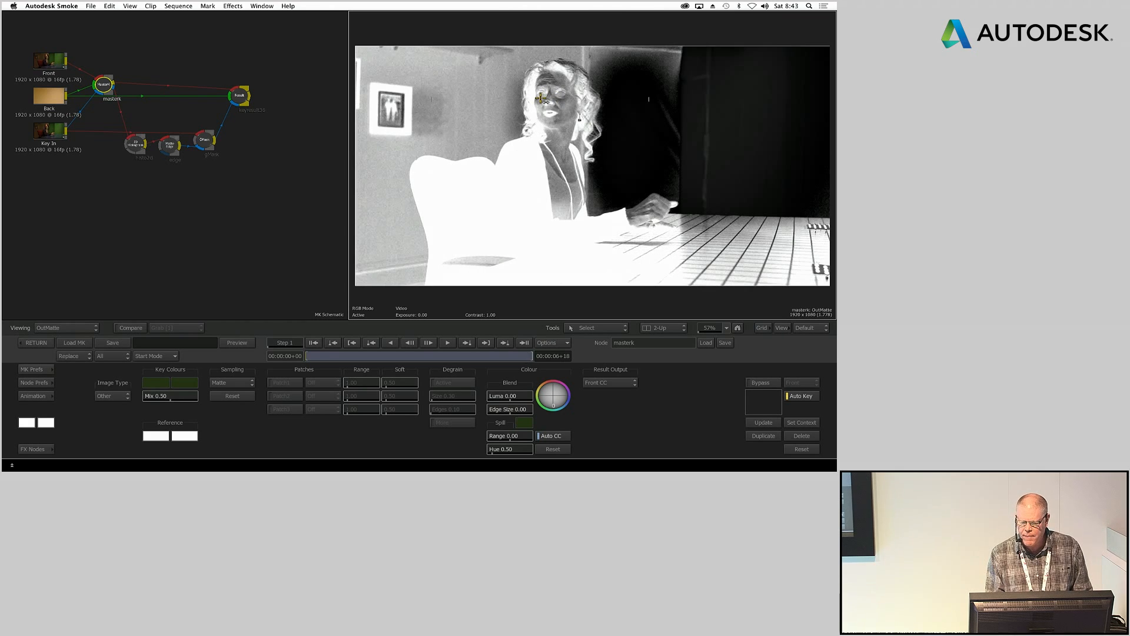
pyautogui.moveTo(540, 99); pyautogui.dragTo(532, 121)
pyautogui.moveTo(524, 120); pyautogui.dragTo(494, 121)
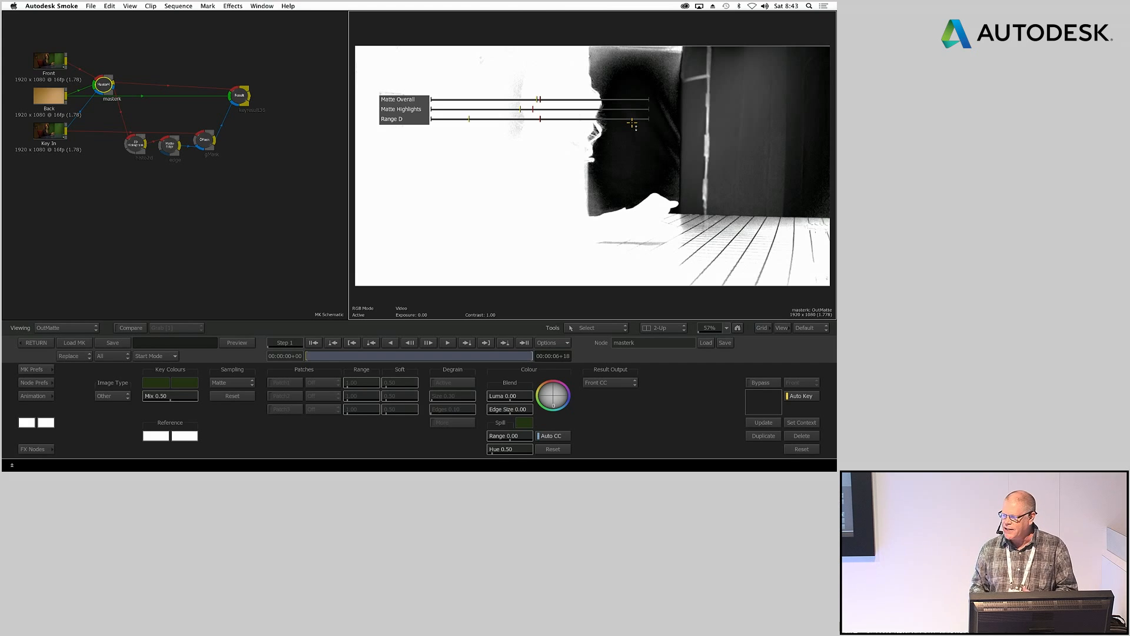
# Step: Set the sampling mode to Patch1 and sample the grey remnants along the dark panel's edge to create a black patch
pyautogui.click(247, 384)
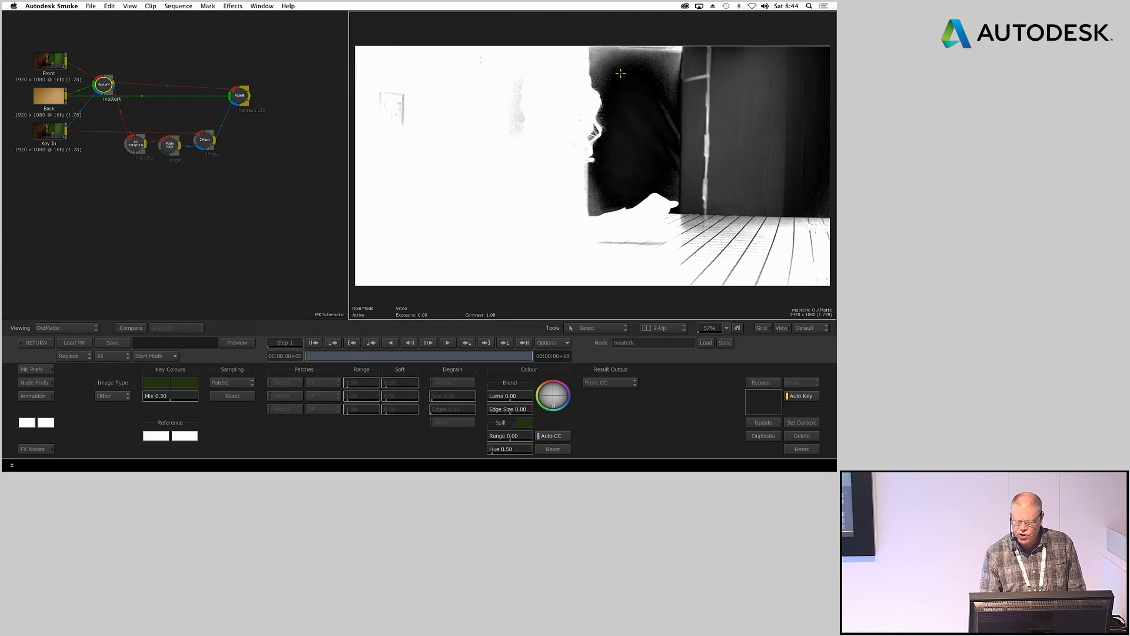
pyautogui.click(599, 193)
pyautogui.moveTo(593, 198)
pyautogui.mouseDown()
pyautogui.moveTo(659, 144)
pyautogui.moveTo(671, 106)
pyautogui.moveTo(671, 132)
pyautogui.moveTo(630, 72)
pyautogui.mouseUp()
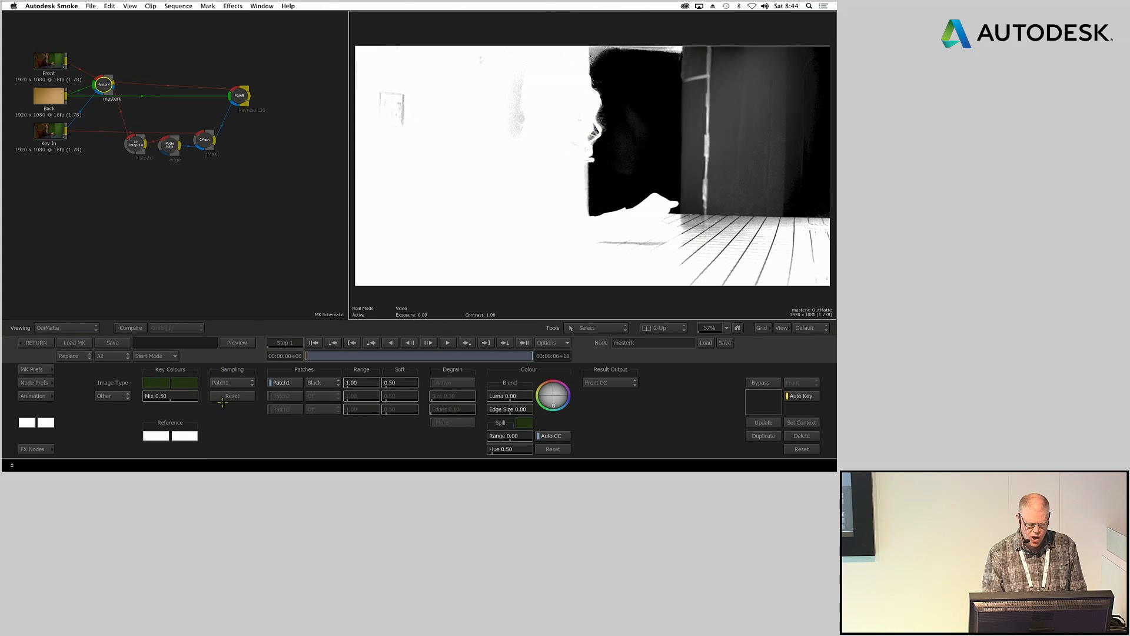
# Step: Sample a black Patch2 at the dark panel's upper edge, and set the ranges to 1.60 for Patch1 and 1.56 for Patch2
pyautogui.click(236, 382)
pyautogui.click(241, 371)
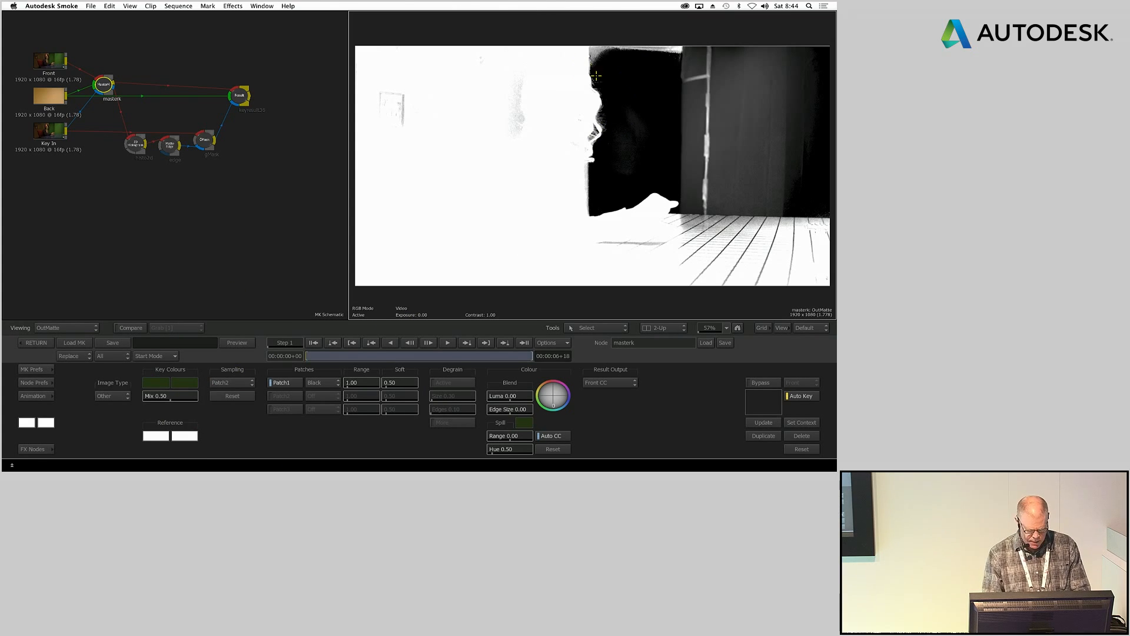
pyautogui.click(323, 391)
pyautogui.click(322, 382)
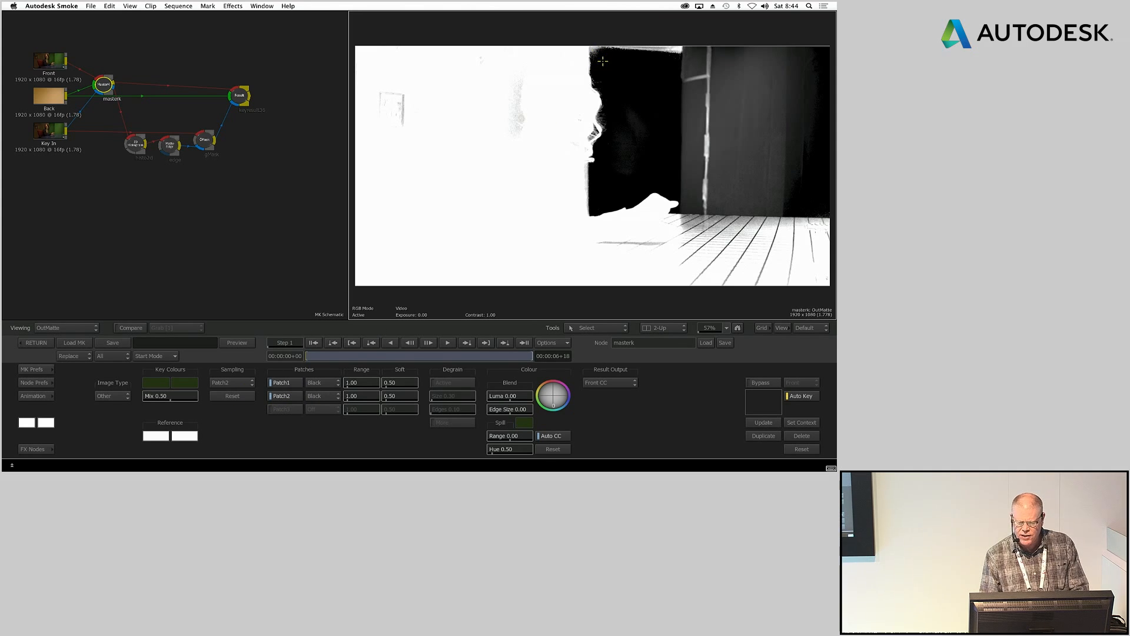
pyautogui.moveTo(373, 395); pyautogui.dragTo(385, 380)
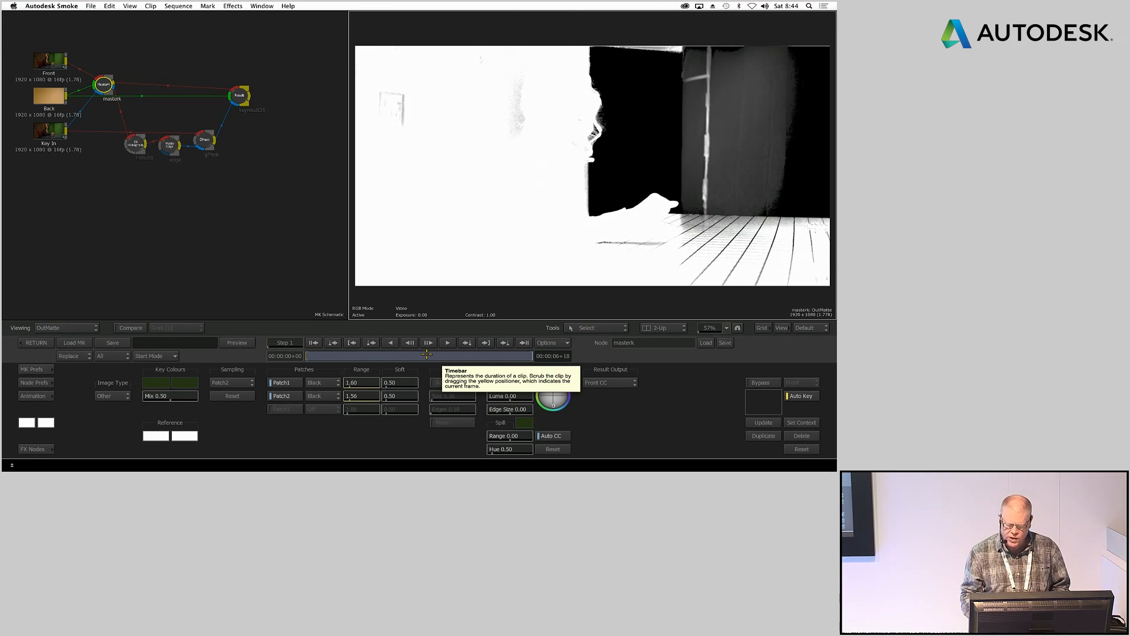
# Step: Open the GMask node's controls with its front image displayed, and check the node preferences
pyautogui.click(204, 140)
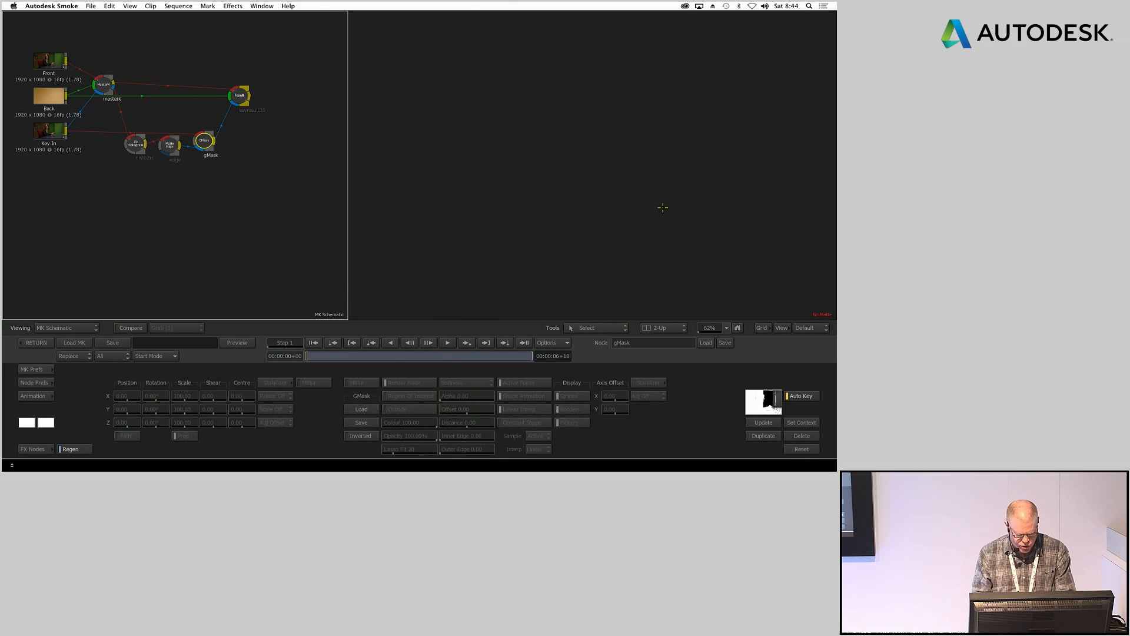
pyautogui.press('F4')
pyautogui.press('F1')
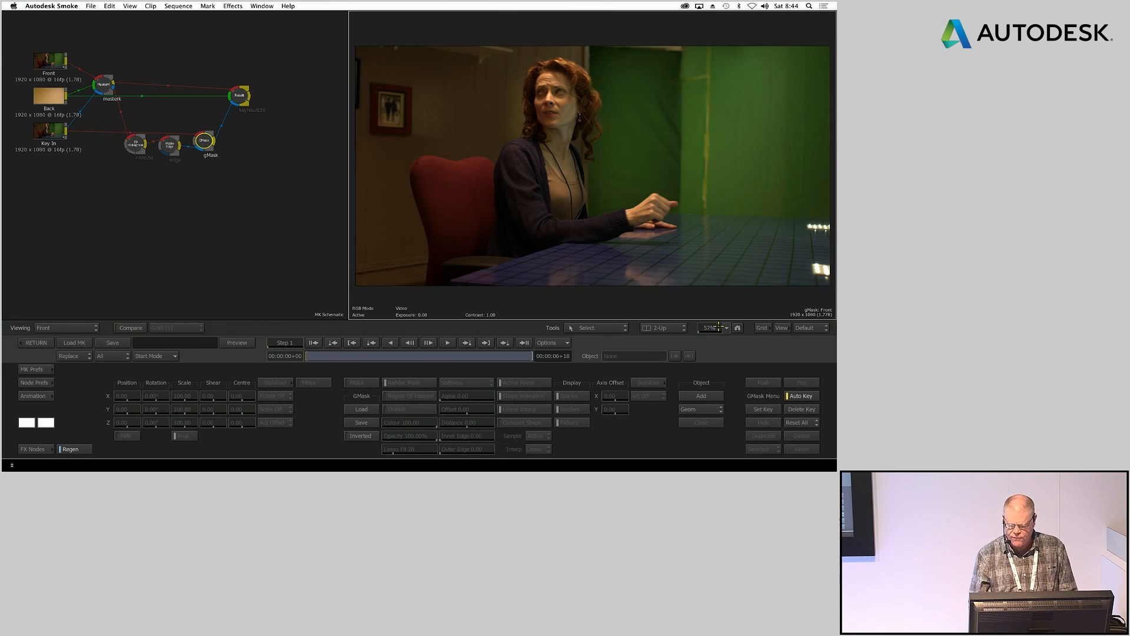
pyautogui.click(49, 382)
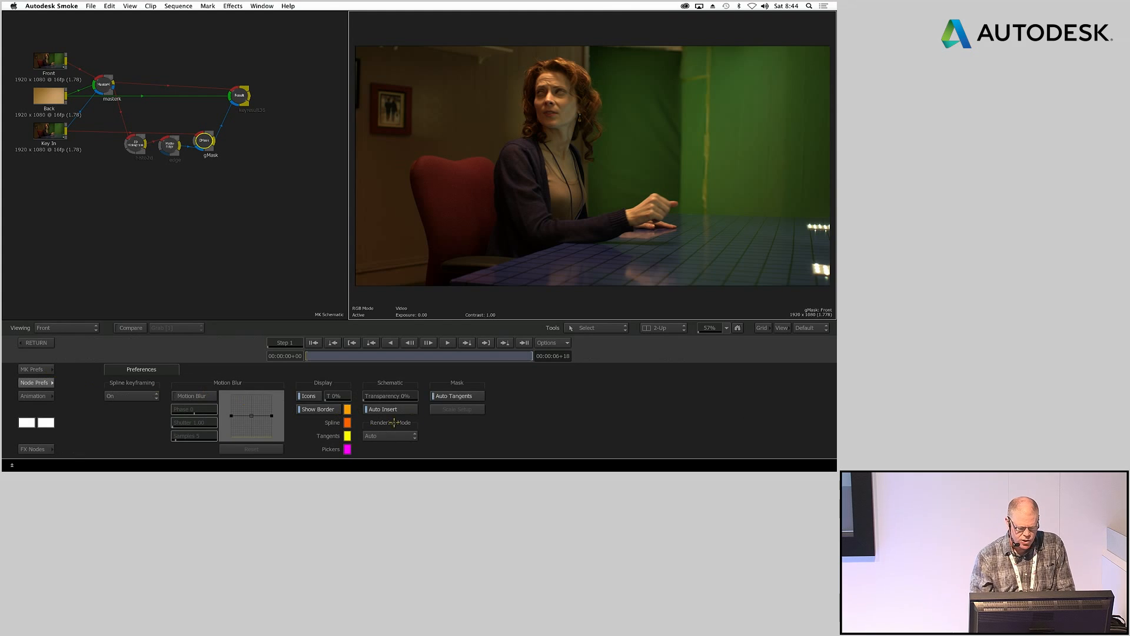
pyautogui.click(46, 380)
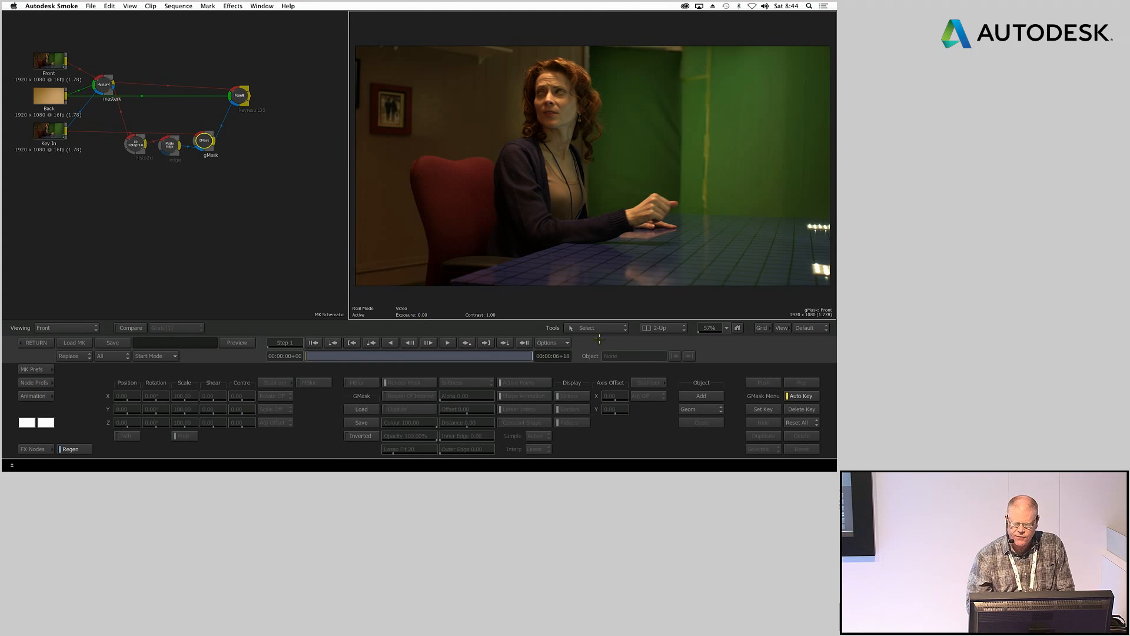
# Step: Draw a closed garbage mask around the woman, room wall and table, following the green panel's left edge and the table's far edge
pyautogui.hotkey('ctrl', 'space')
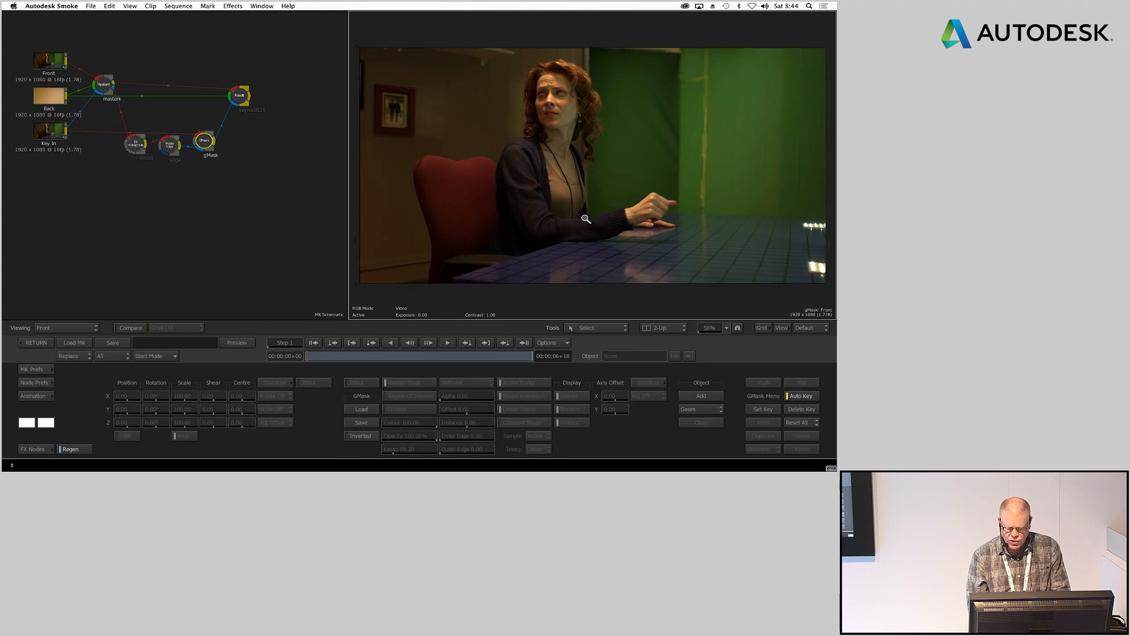
pyautogui.moveTo(590, 216); pyautogui.dragTo(644, 322)
pyautogui.click(701, 396)
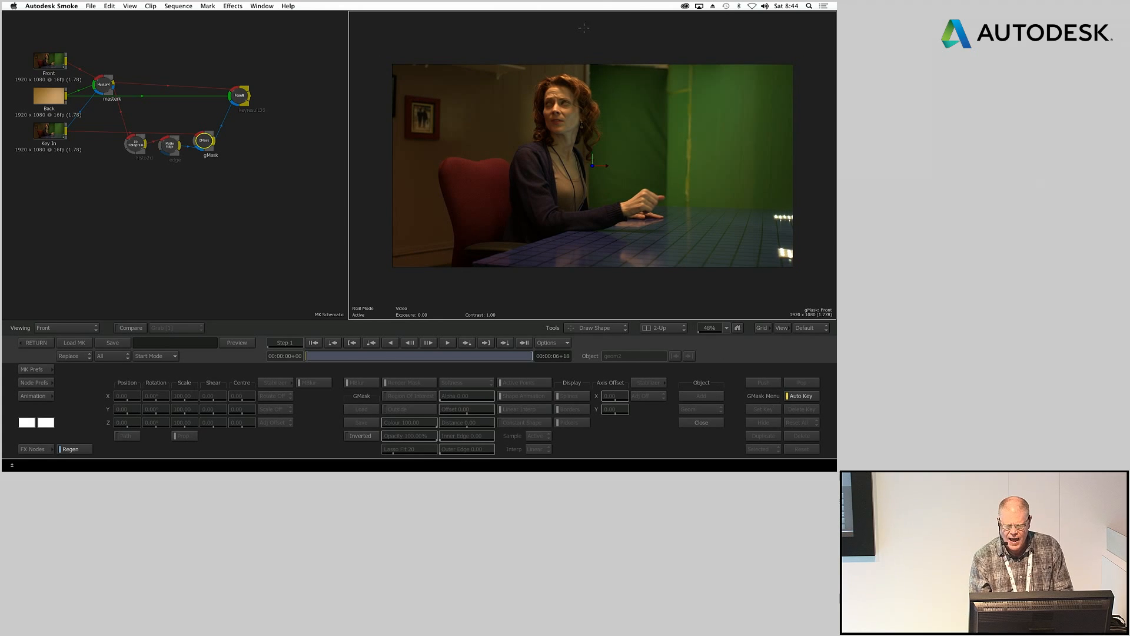
pyautogui.click(586, 36)
pyautogui.click(590, 216)
pyautogui.click(641, 206)
pyautogui.click(825, 211)
pyautogui.click(820, 282)
pyautogui.click(383, 288)
pyautogui.click(369, 51)
pyautogui.click(378, 44)
pyautogui.click(587, 38)
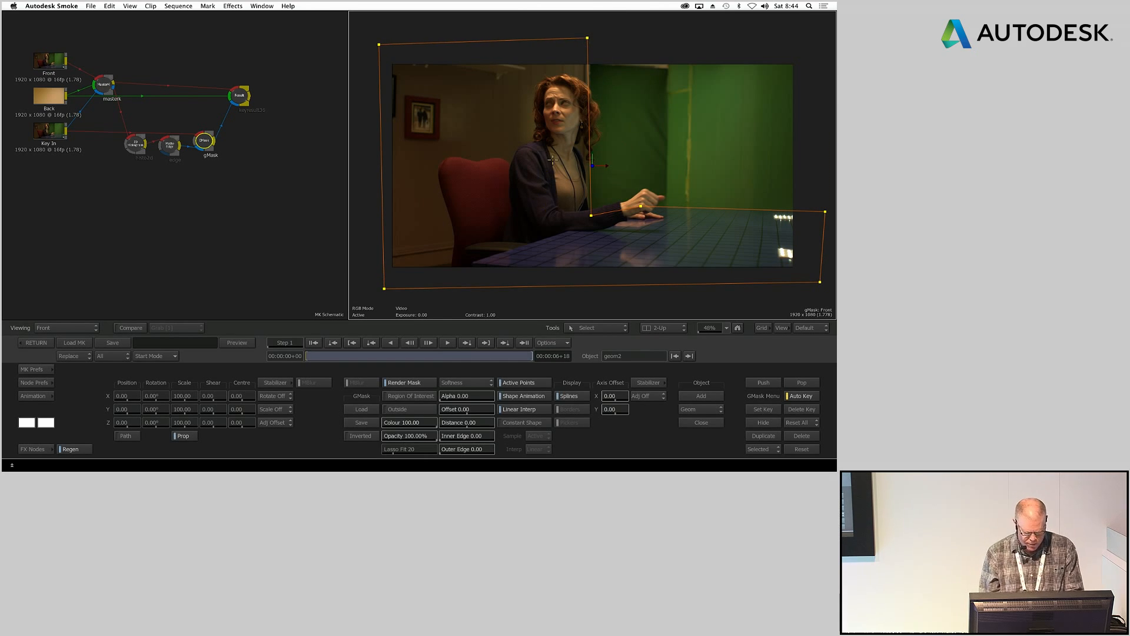
# Step: Display the GMask result and nudge the mask's point above the green panel's left edge slightly inward
pyautogui.press('F4')
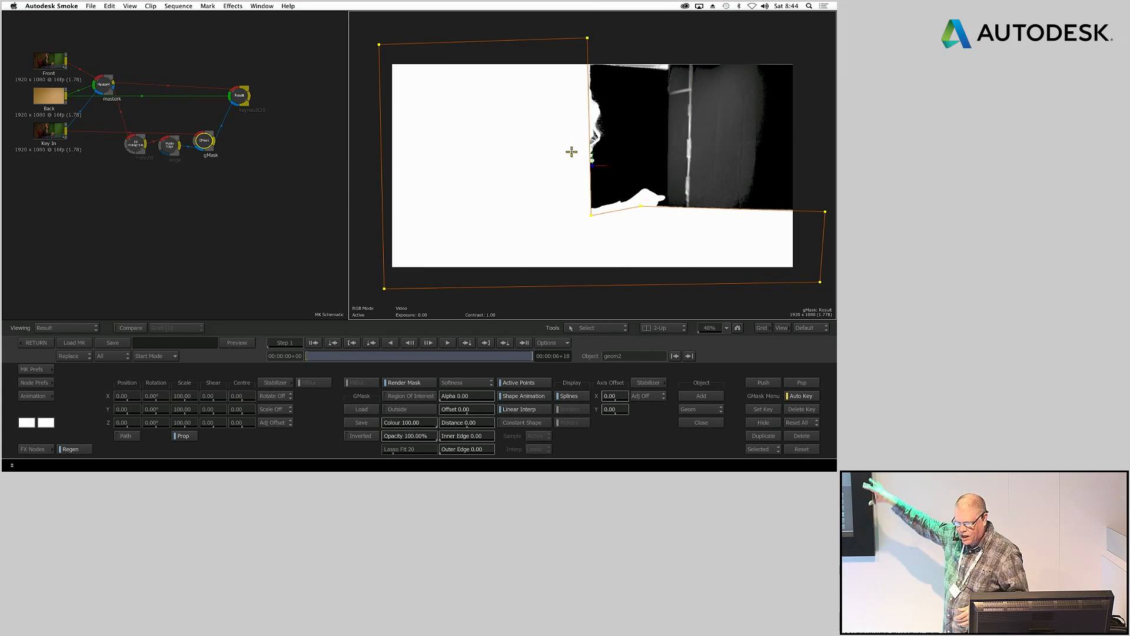
pyautogui.moveTo(587, 30); pyautogui.dragTo(590, 32)
pyautogui.moveTo(472, 409); pyautogui.dragTo(475, 409)
# Step: Draw a second garbage mask over the green wall above the table, extending past the frame, and set its Colour to 0.00
pyautogui.click(697, 393)
pyautogui.click(587, 26)
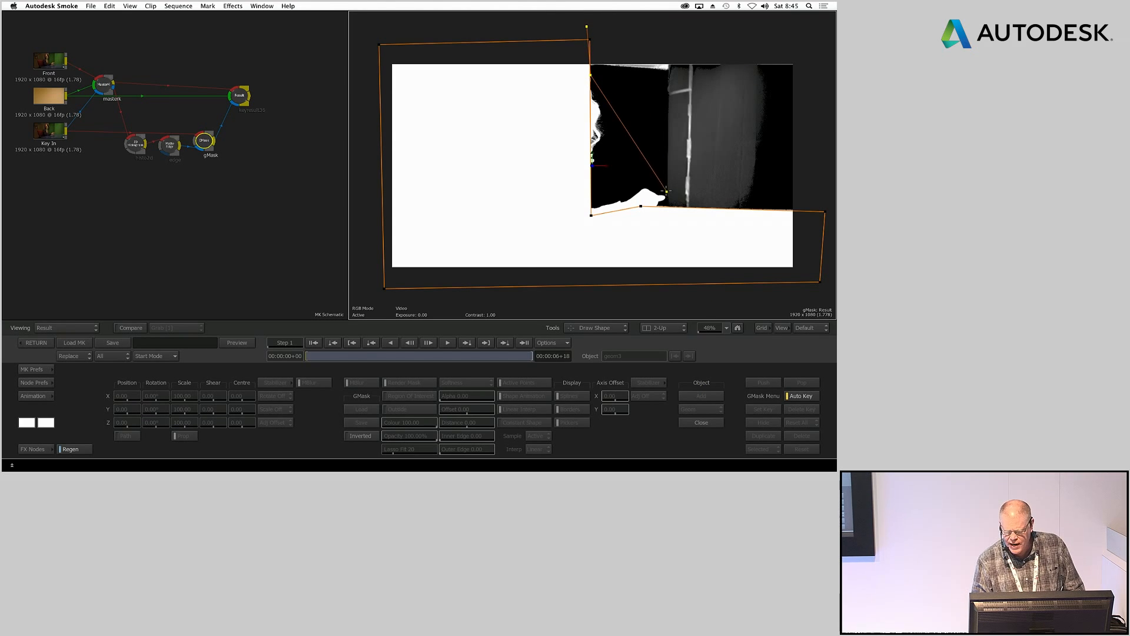
pyautogui.click(669, 207)
pyautogui.click(833, 211)
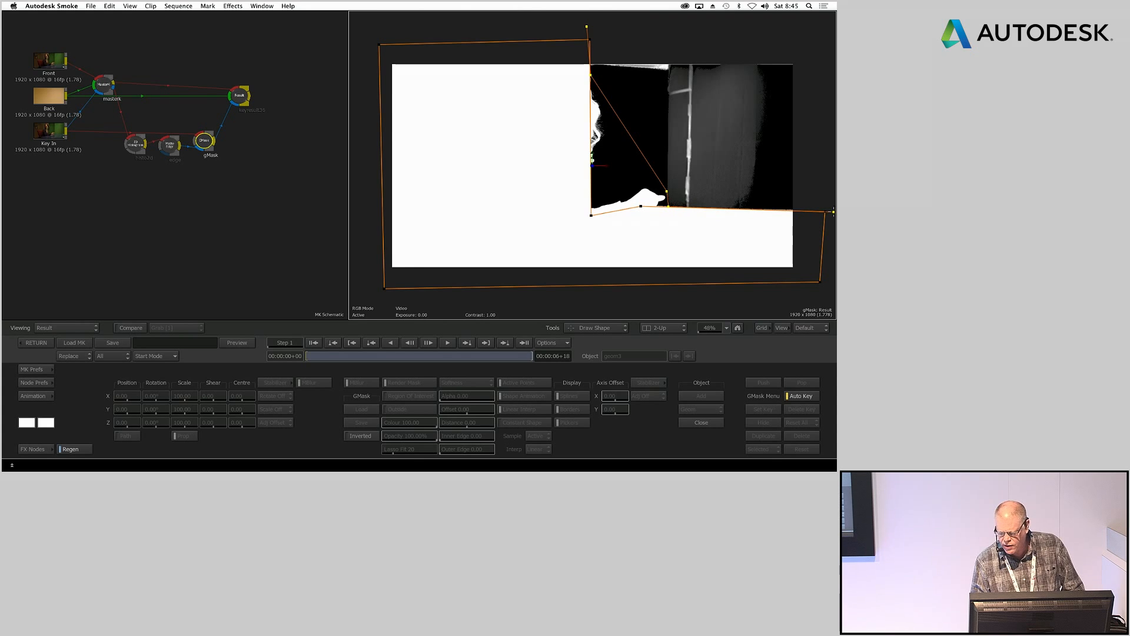
pyautogui.click(823, 34)
pyautogui.click(669, 13)
pyautogui.click(587, 27)
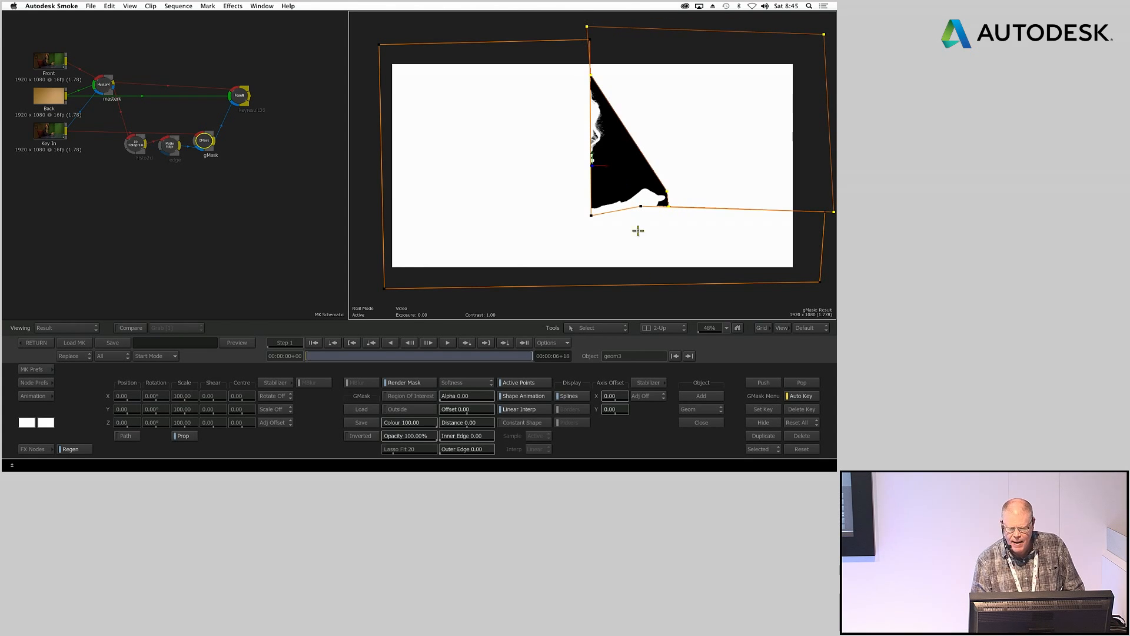
pyautogui.moveTo(416, 423); pyautogui.dragTo(86, 447)
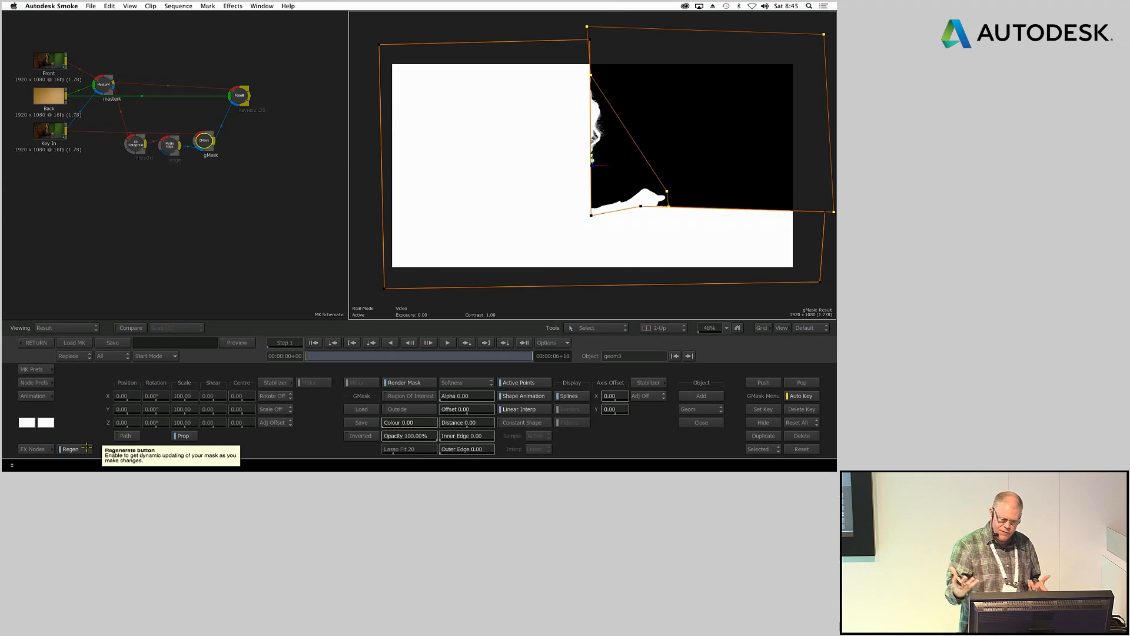
# Step: Display the keyer's final composite and examine the key edges around the woman's hair and hand
pyautogui.press('F4')
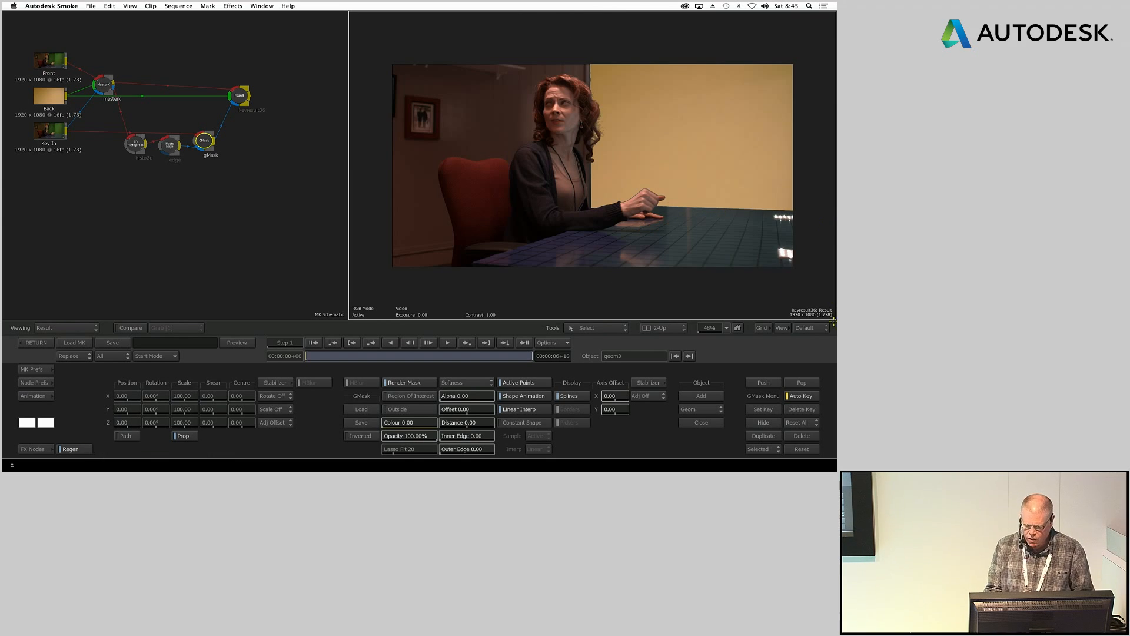
pyautogui.keyDown('ctrl'); pyautogui.moveTo(651, 117); pyautogui.dragTo(601, 108); pyautogui.keyUp('ctrl')
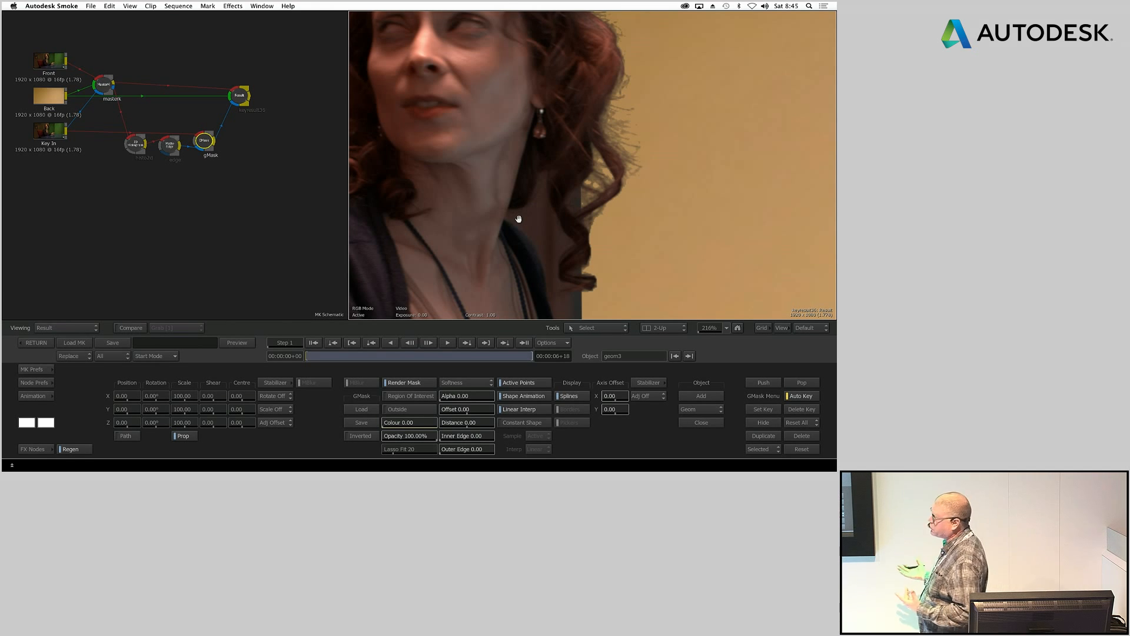
pyautogui.keyDown('ctrl'); pyautogui.moveTo(679, 219); pyautogui.dragTo(595, 217); pyautogui.keyUp('ctrl')
pyautogui.moveTo(652, 247); pyautogui.dragTo(689, 169)
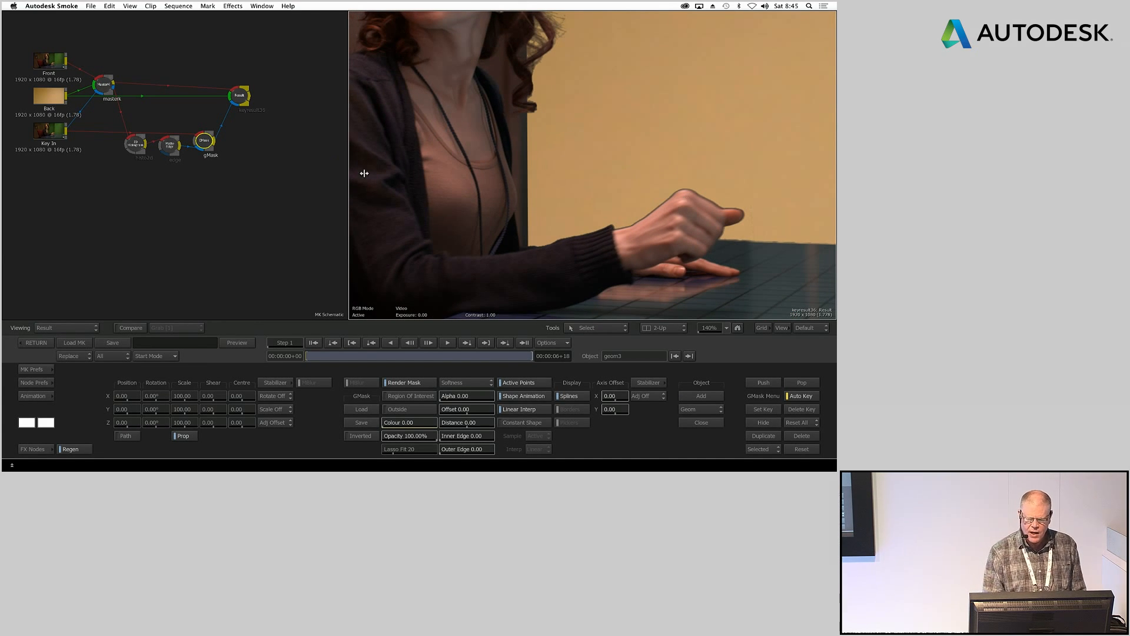
# Step: Open the Matte Edge node's controls and enable Erode
pyautogui.click(170, 148)
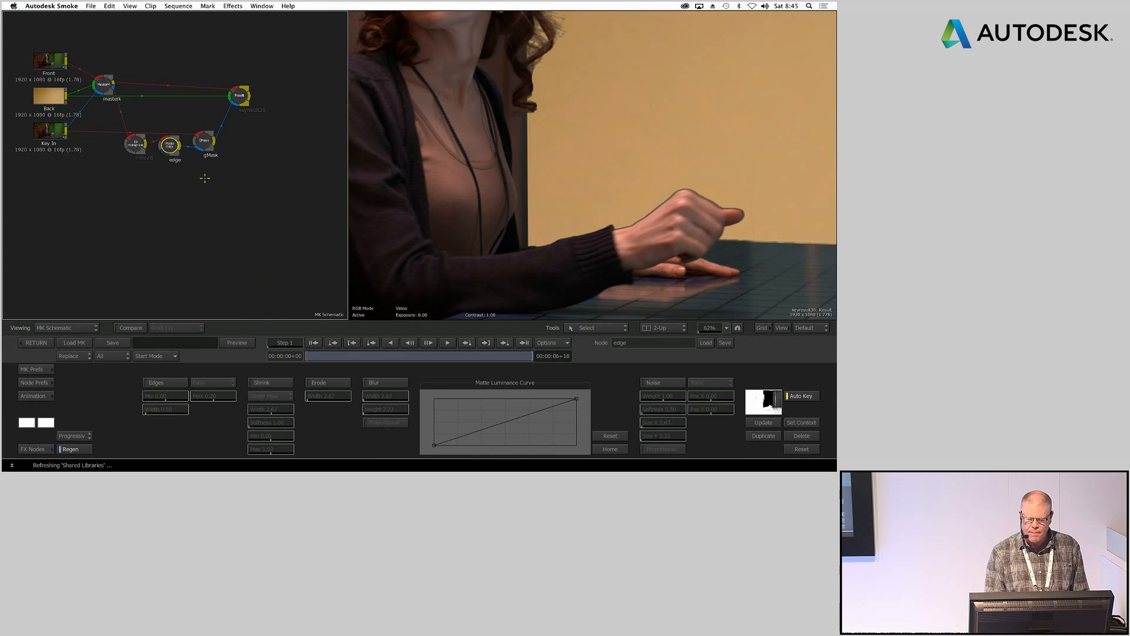
pyautogui.click(339, 383)
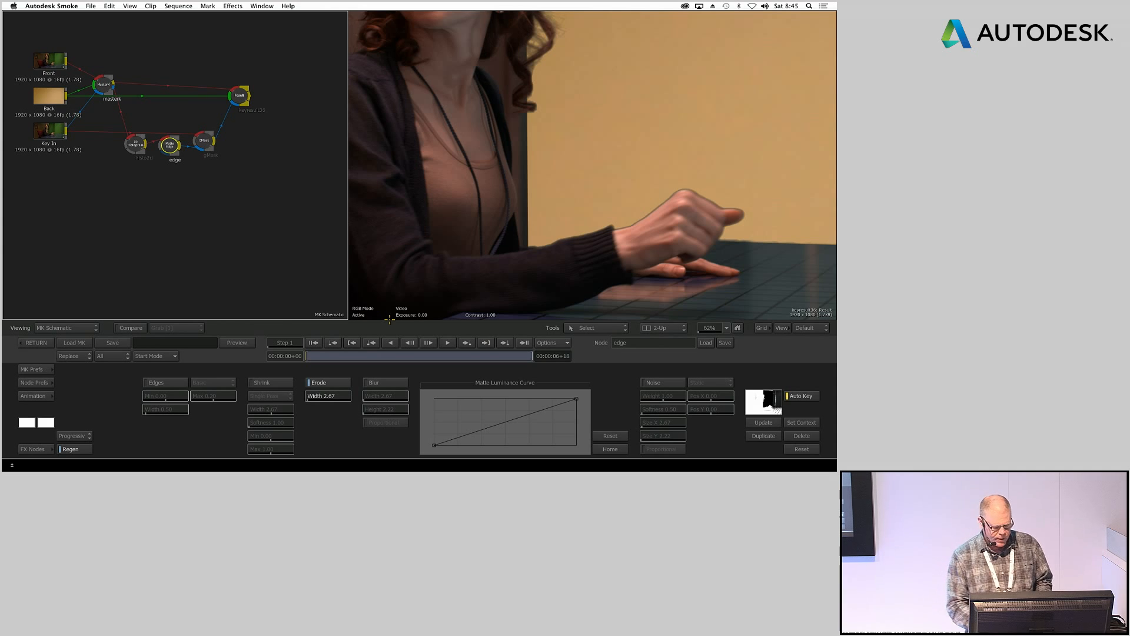
# Step: Try the Matte Edge node's Shrink option and switch it off again
pyautogui.click(278, 384)
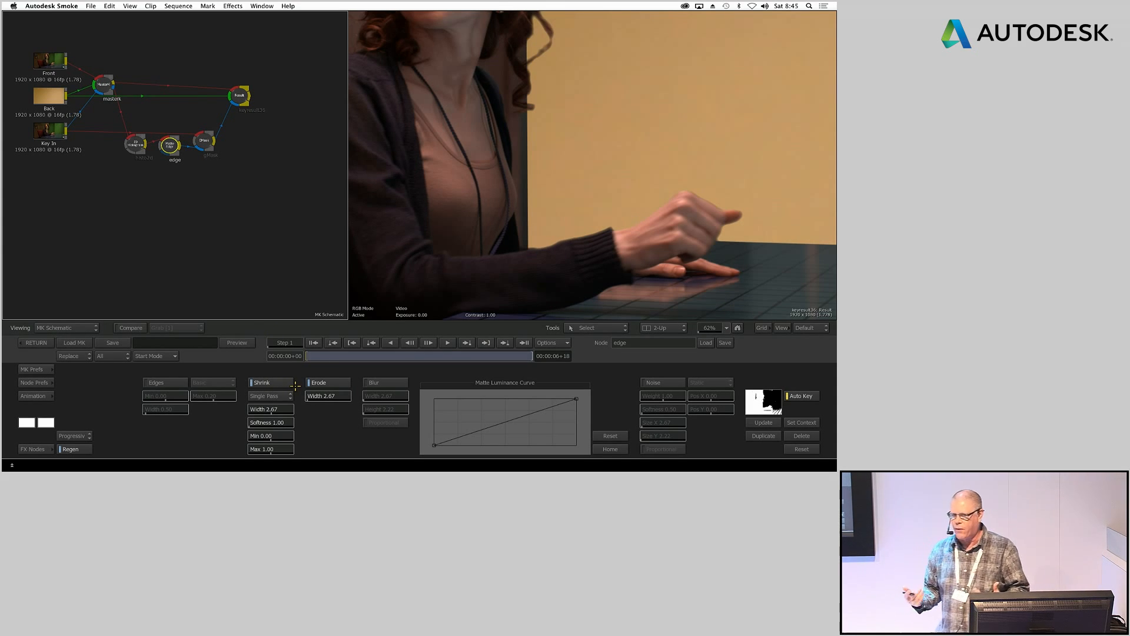
pyautogui.click(256, 383)
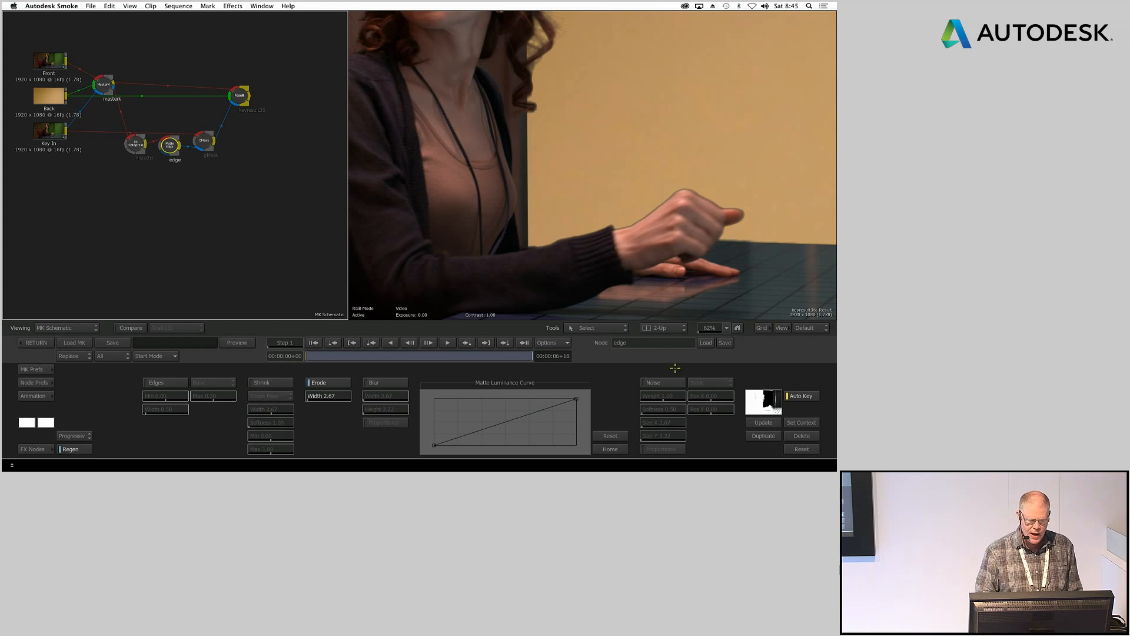
# Step: Add a Pixel Spread node between the Master Keyer and the Result node, shifting the Result node to make room
pyautogui.click(32, 449)
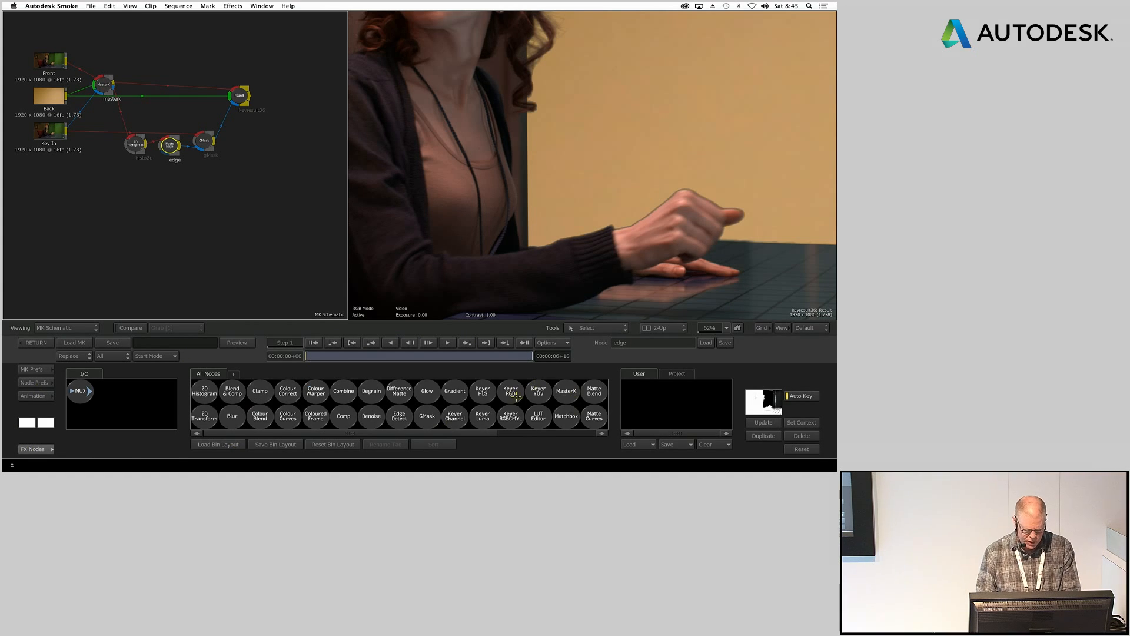
pyautogui.press('p')
pyautogui.moveTo(537, 389); pyautogui.dragTo(206, 67)
pyautogui.moveTo(239, 95); pyautogui.dragTo(256, 77)
pyautogui.click(203, 66)
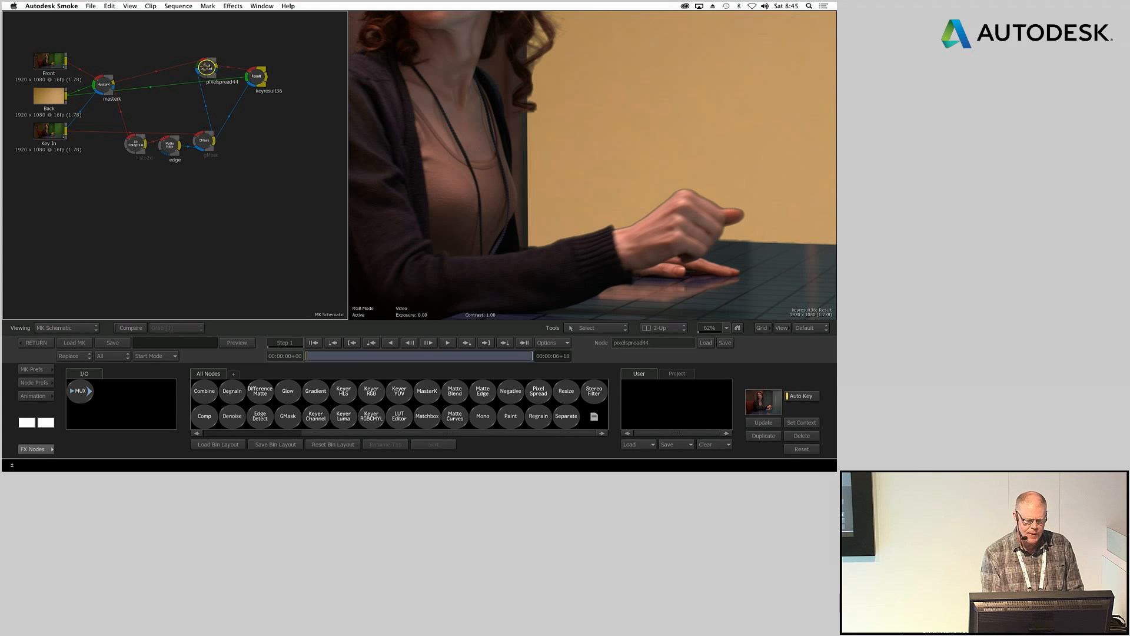
# Step: Try the Contraction spread mode, return to Expansion, and set the Pixel Spread node's Parallax Amount to 10.40 while checking the key edges
pyautogui.press('F4')
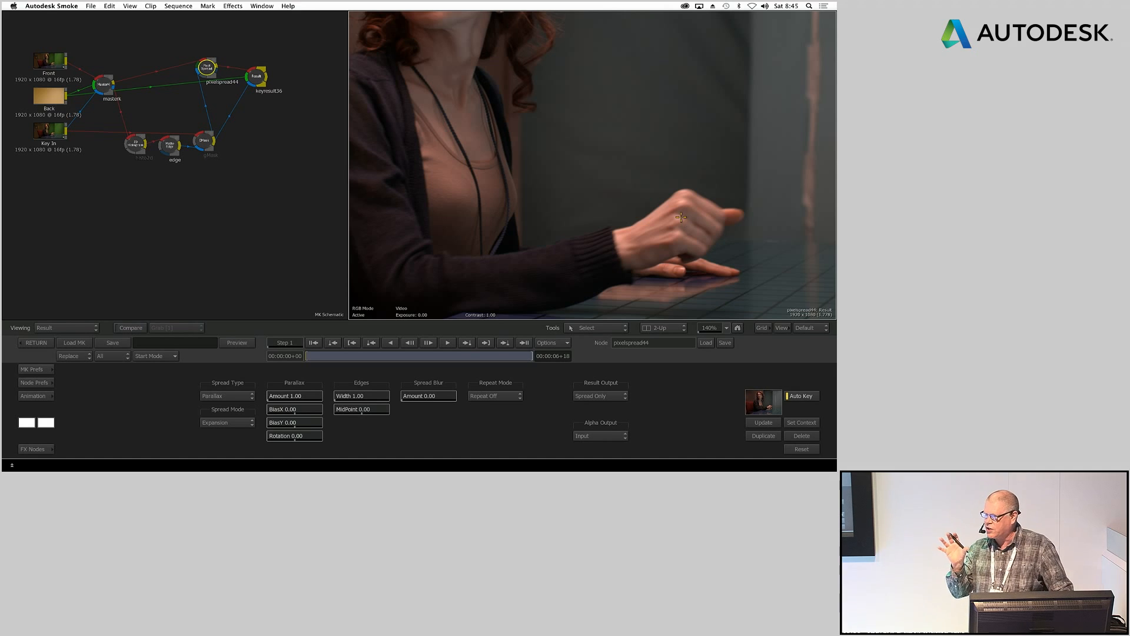
pyautogui.moveTo(283, 396); pyautogui.dragTo(322, 393)
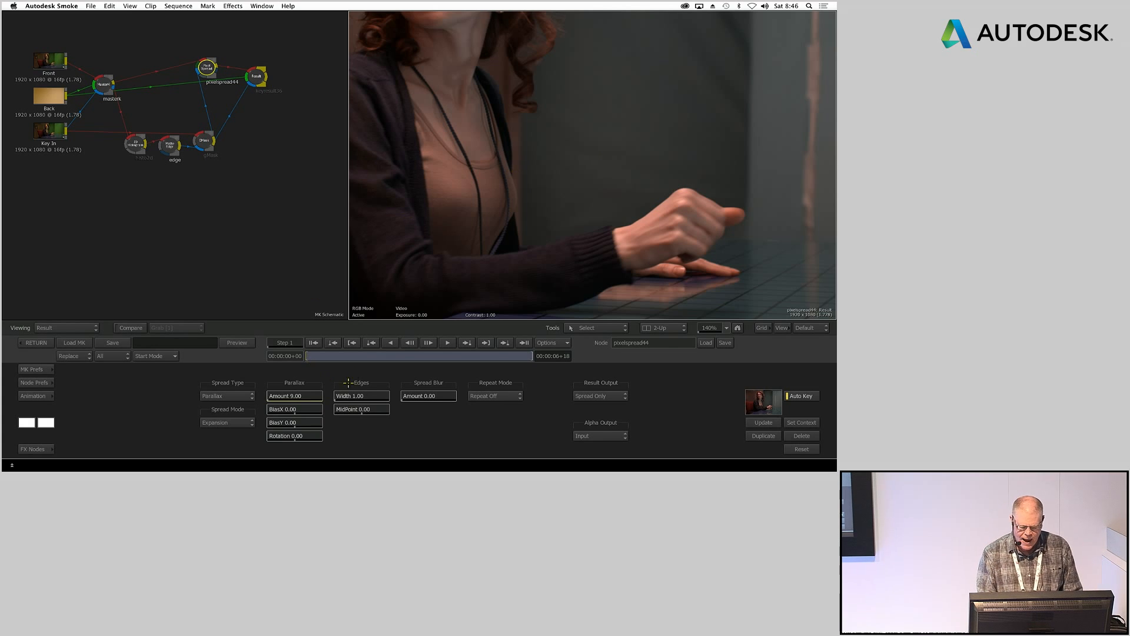
pyautogui.click(221, 422)
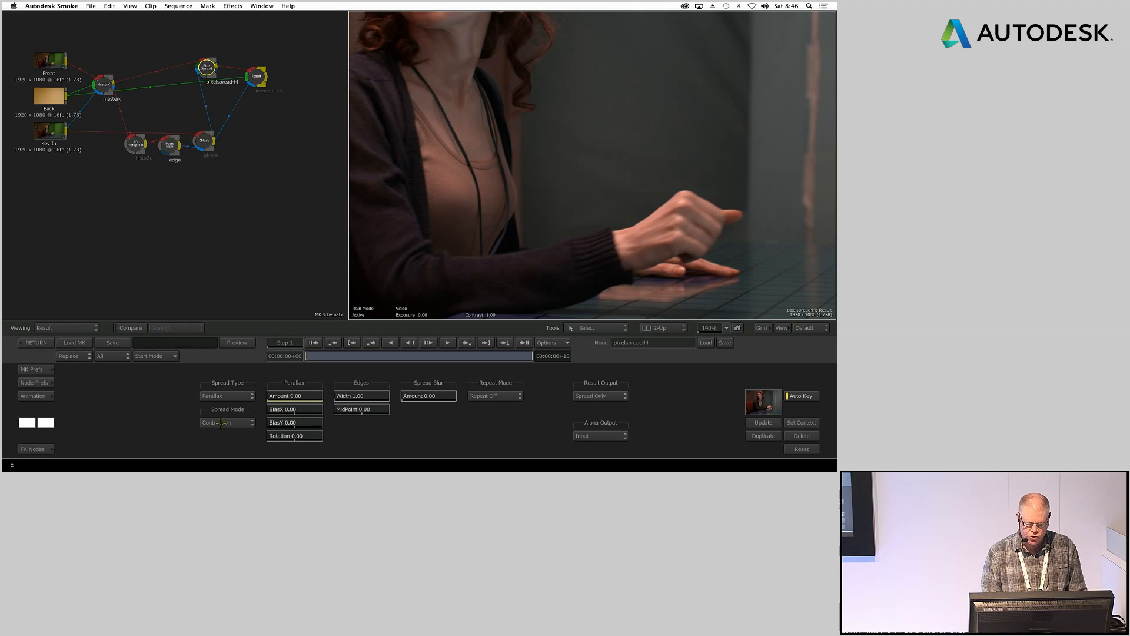
pyautogui.click(221, 422)
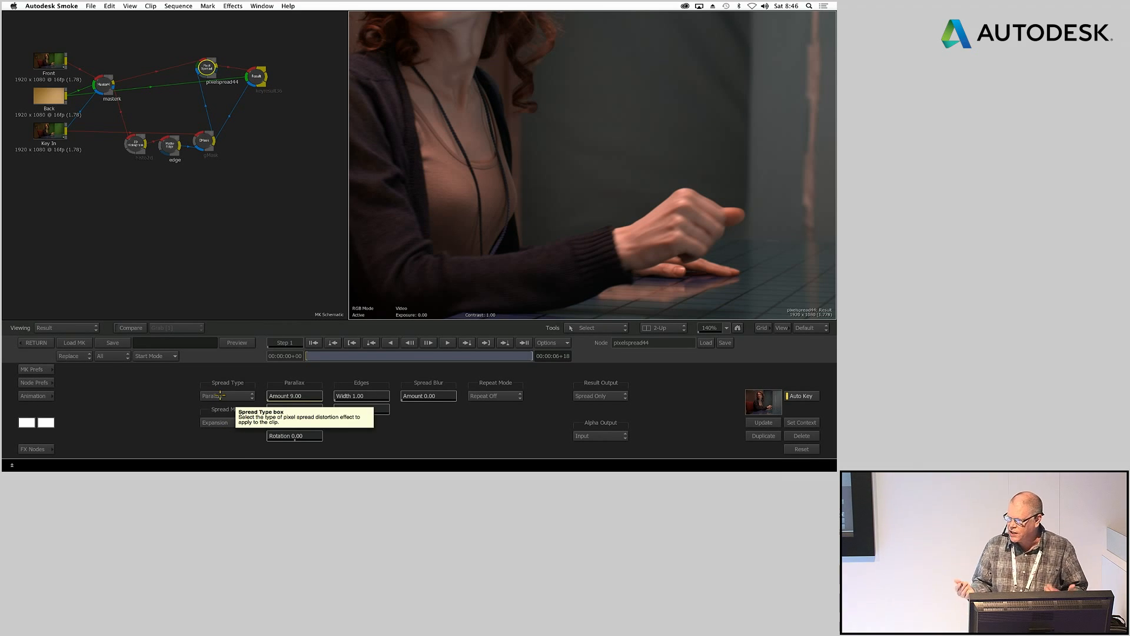
pyautogui.moveTo(312, 398); pyautogui.dragTo(101, 387)
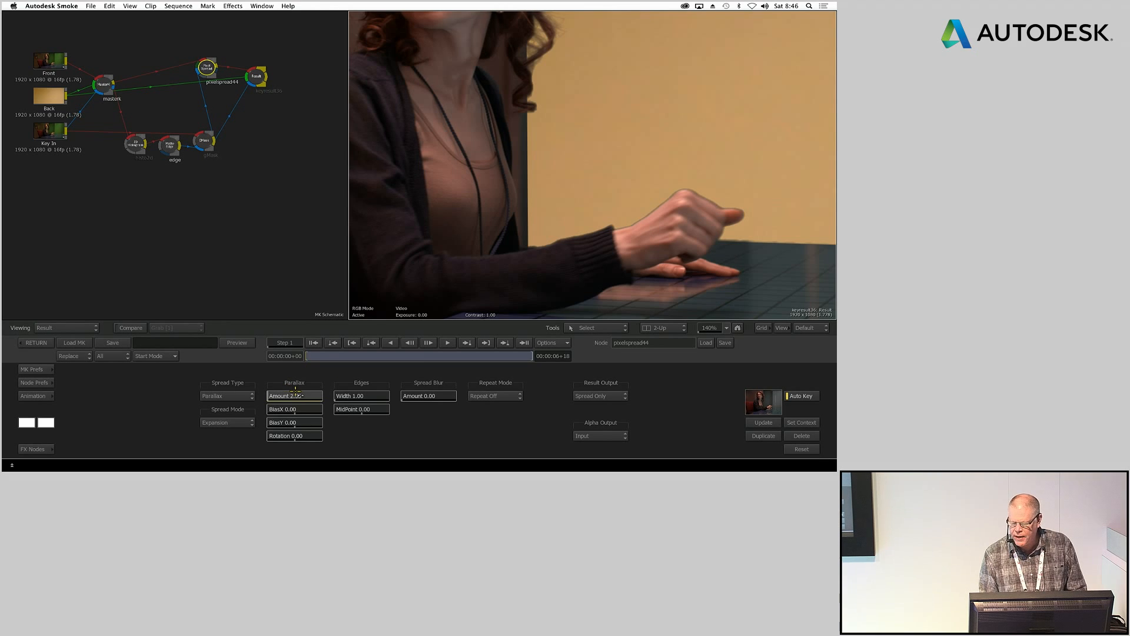
pyautogui.moveTo(309, 389); pyautogui.dragTo(331, 352)
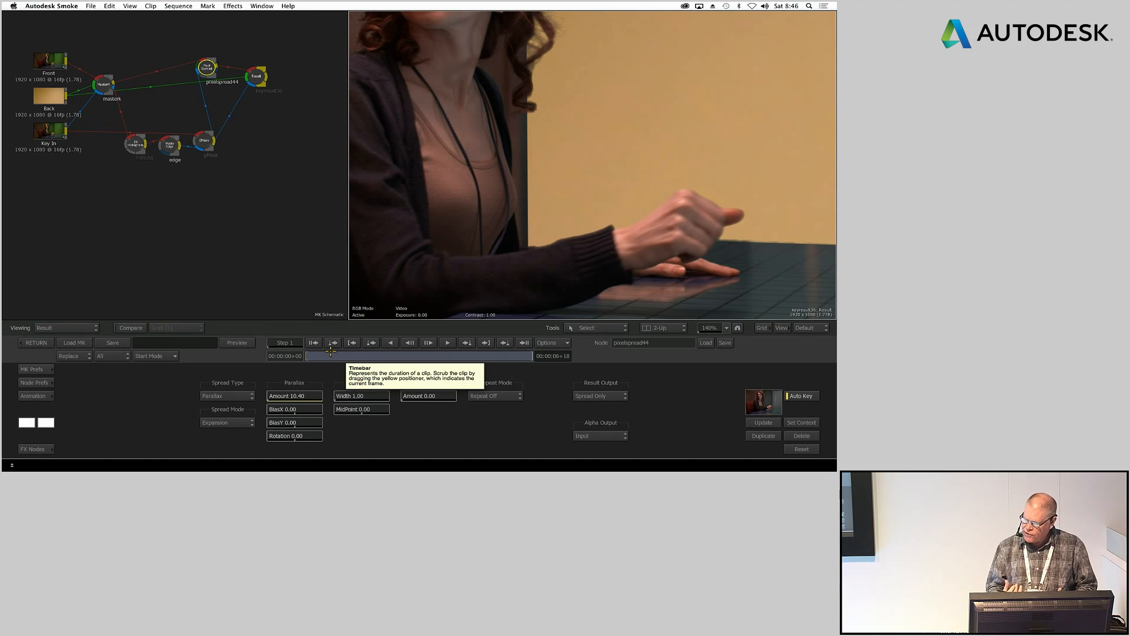
# Step: Leave the Modular Keyer for the timeline, play the keyed shot and scrub back near its start
pyautogui.click(44, 343)
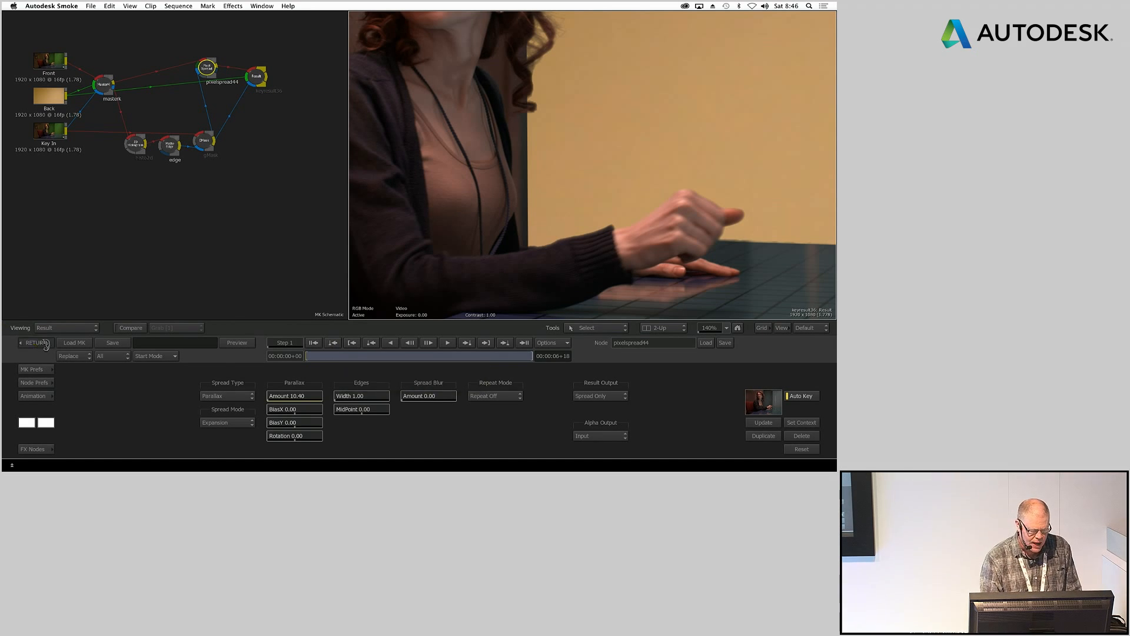
pyautogui.click(46, 342)
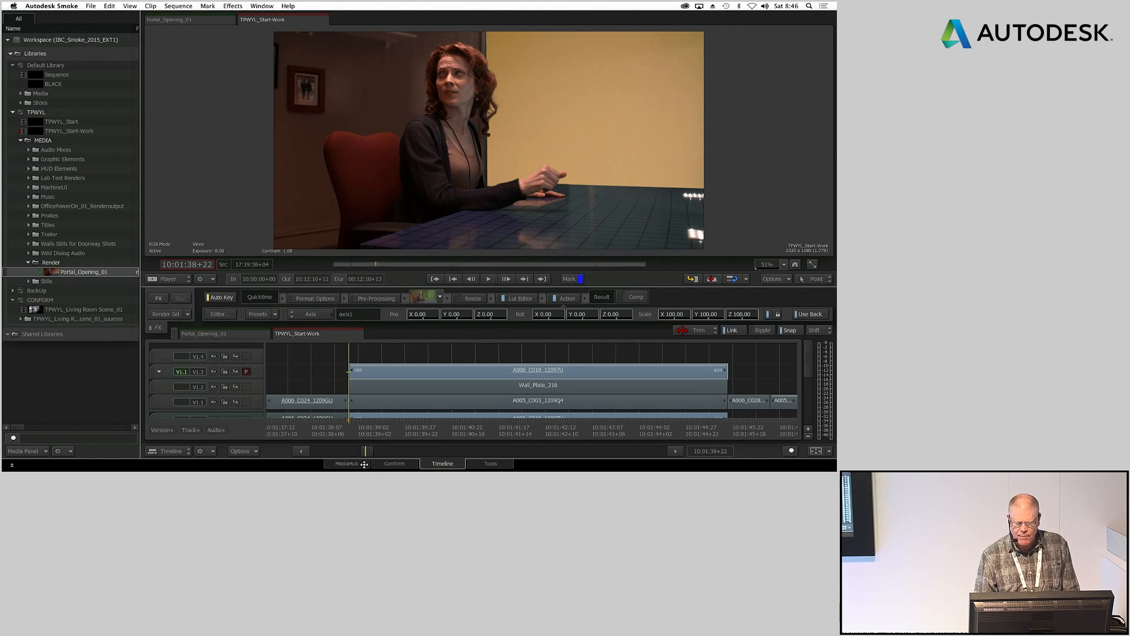
pyautogui.press('space')
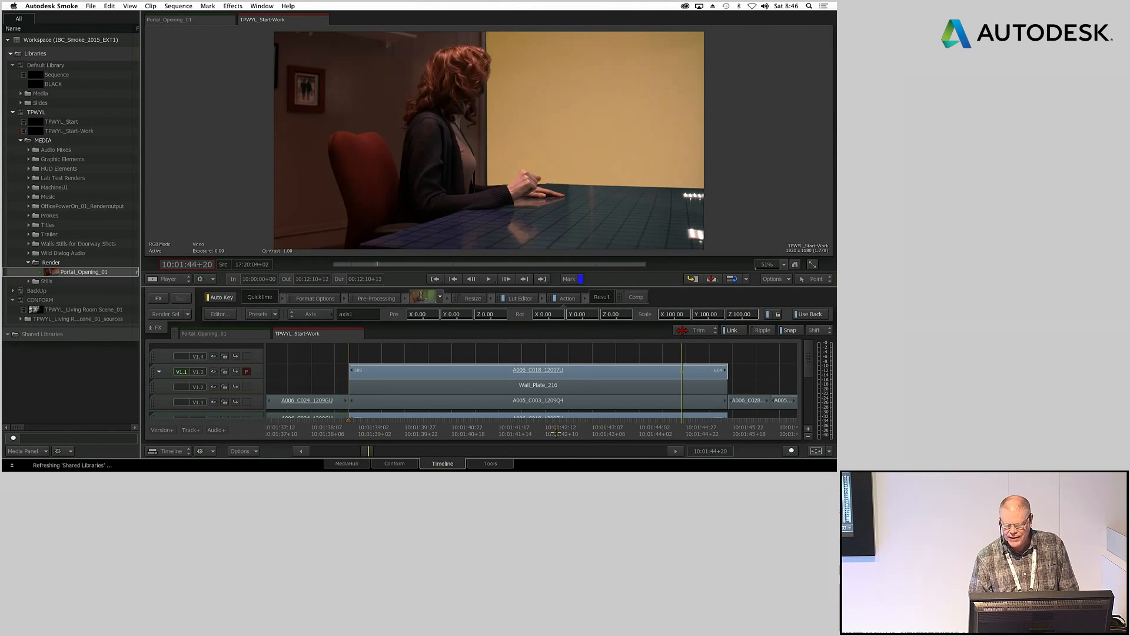
pyautogui.moveTo(383, 441); pyautogui.dragTo(362, 426)
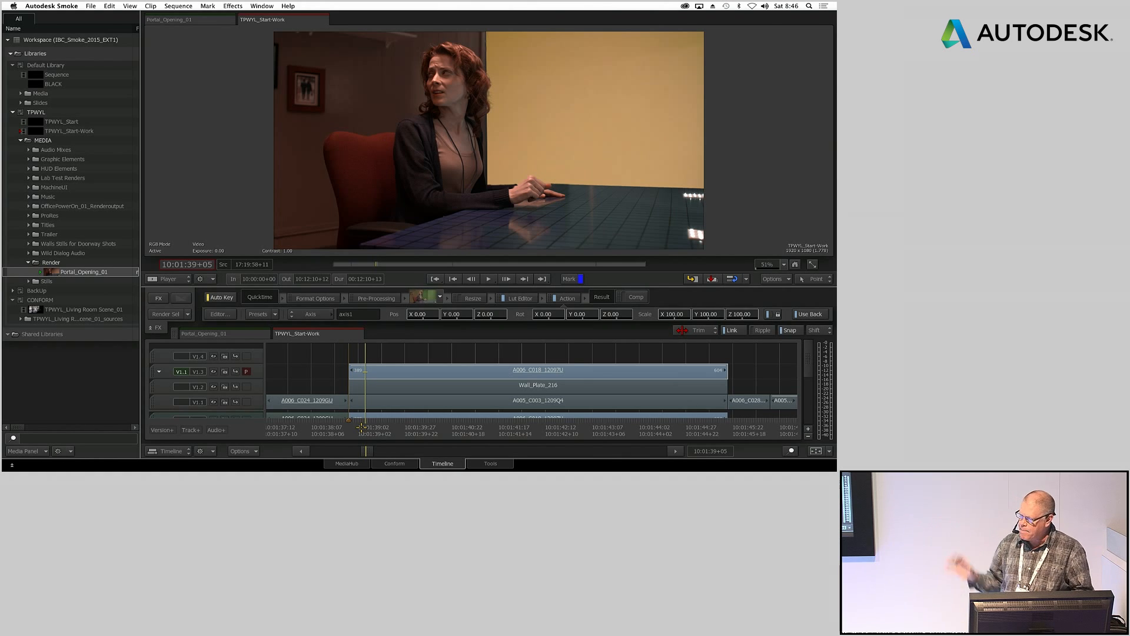
# Step: Examine the background layers beneath the keyed clip around 10:01:42+14, finishing on the top layer's composite
pyautogui.press('Down')
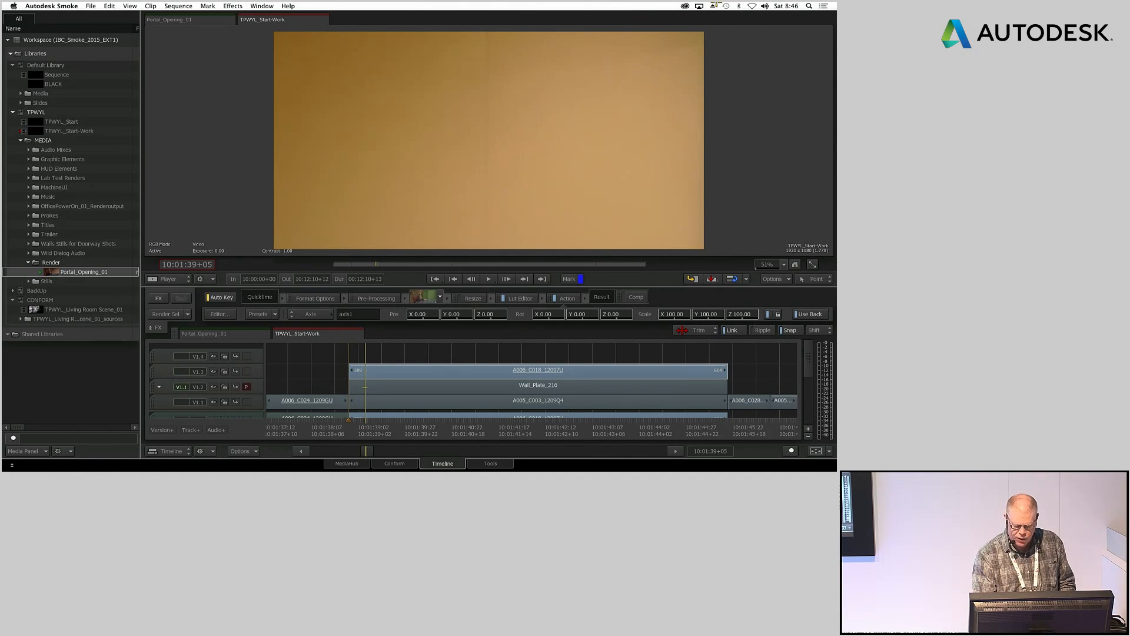
pyautogui.moveTo(383, 437); pyautogui.dragTo(558, 386)
pyautogui.press('Down')
pyautogui.press('Up')
pyautogui.press('Up')
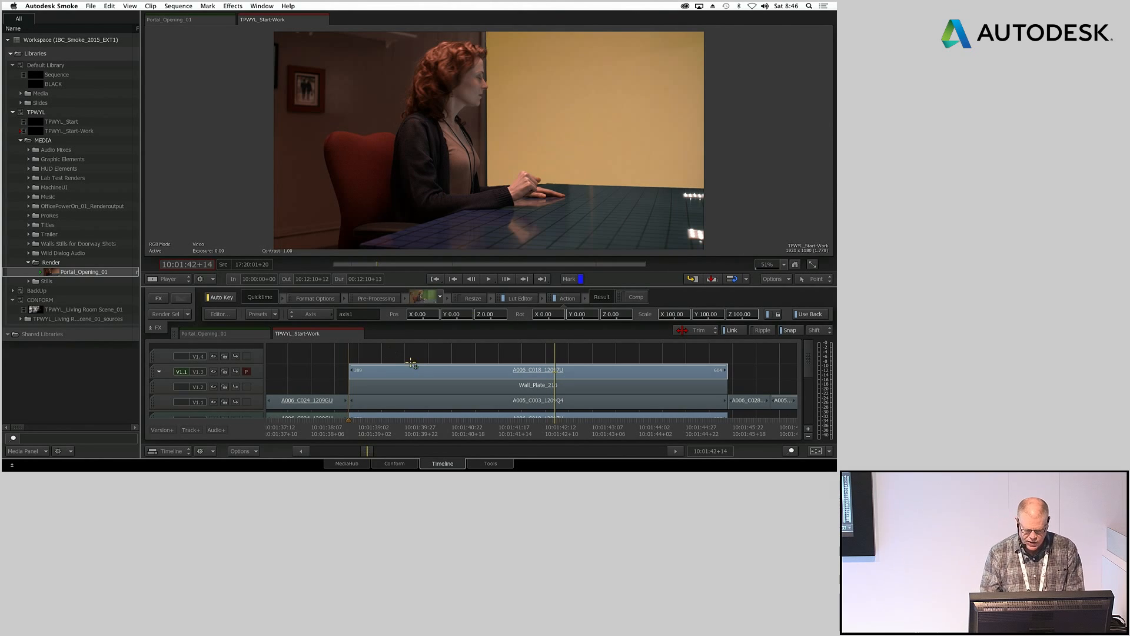
# Step: Add Wall_Plate_216 and A005_C003_1209Q4 to the keyed clip's selection and create a ConnectFX from the three segments
pyautogui.keyDown('super'); pyautogui.click(411, 385); pyautogui.keyUp('super')
pyautogui.keyDown('super'); pyautogui.click(403, 403); pyautogui.keyUp('super')
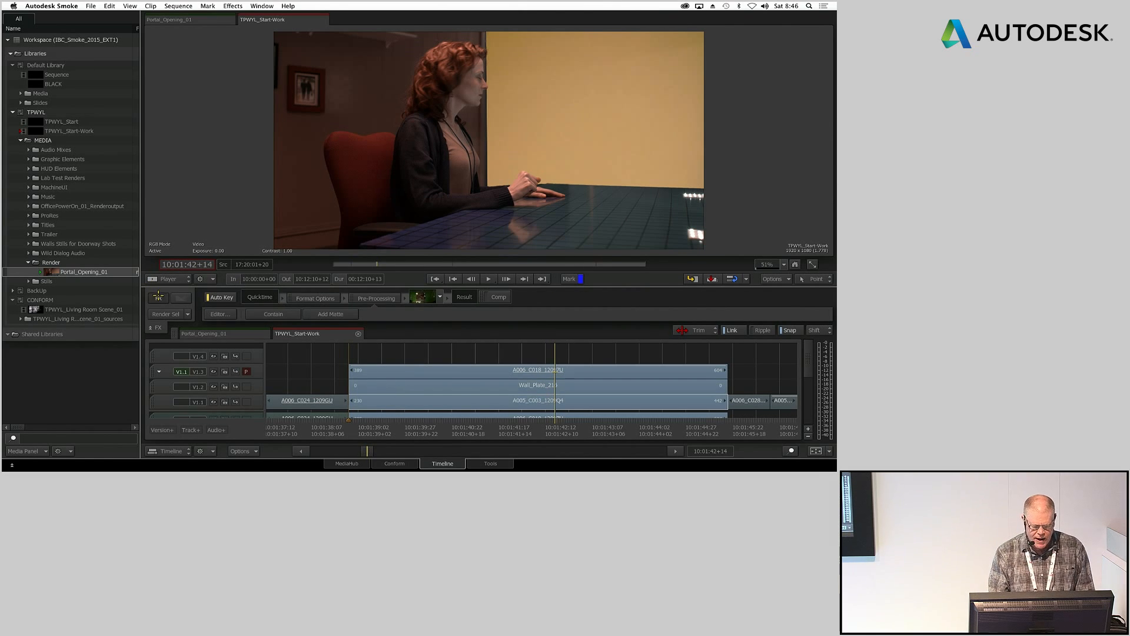
pyautogui.click(158, 296)
pyautogui.click(213, 306)
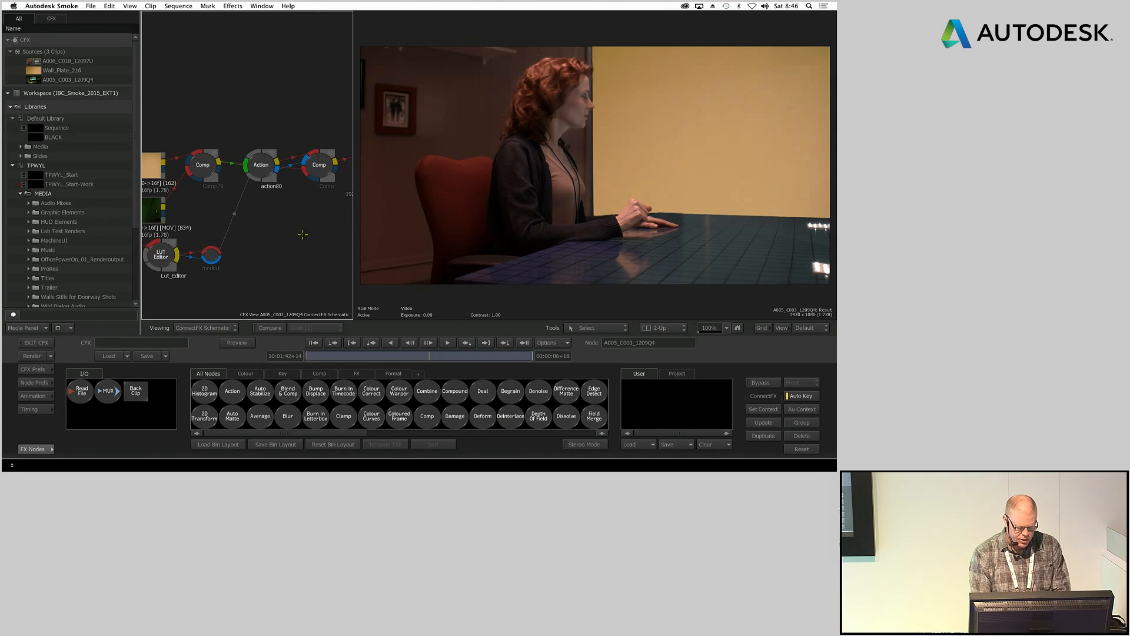
# Step: Hide the media list to enlarge the schematic and delete the Comp nodes surrounding the Action node
pyautogui.moveTo(302, 234); pyautogui.dragTo(265, 237)
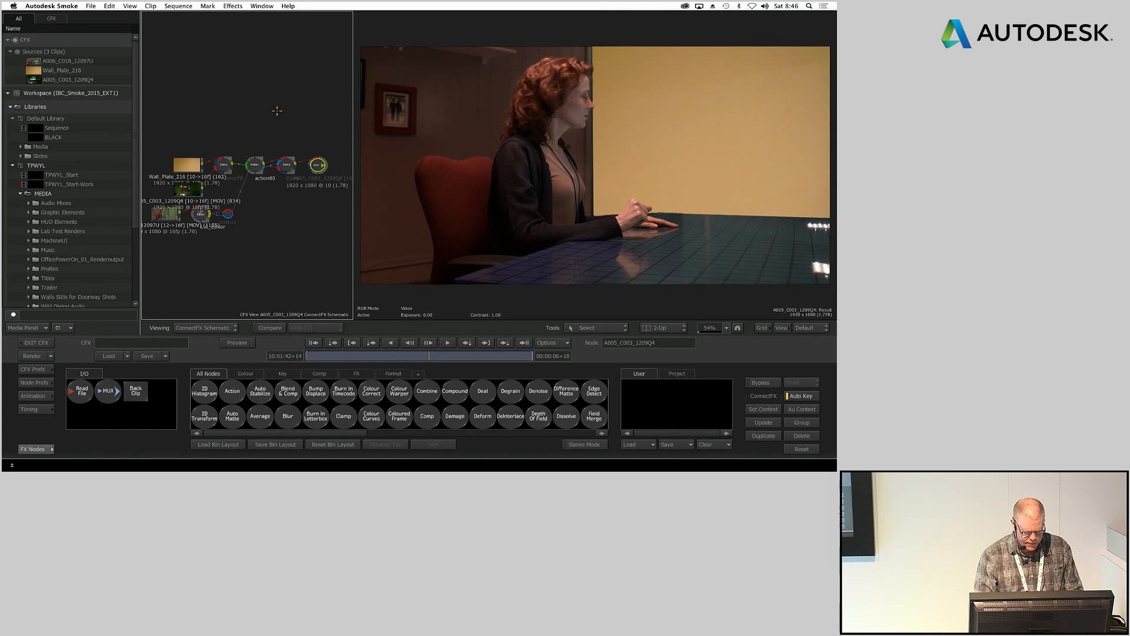
pyautogui.hotkey('ctrl', 'Tab')
pyautogui.moveTo(199, 165); pyautogui.dragTo(102, 172)
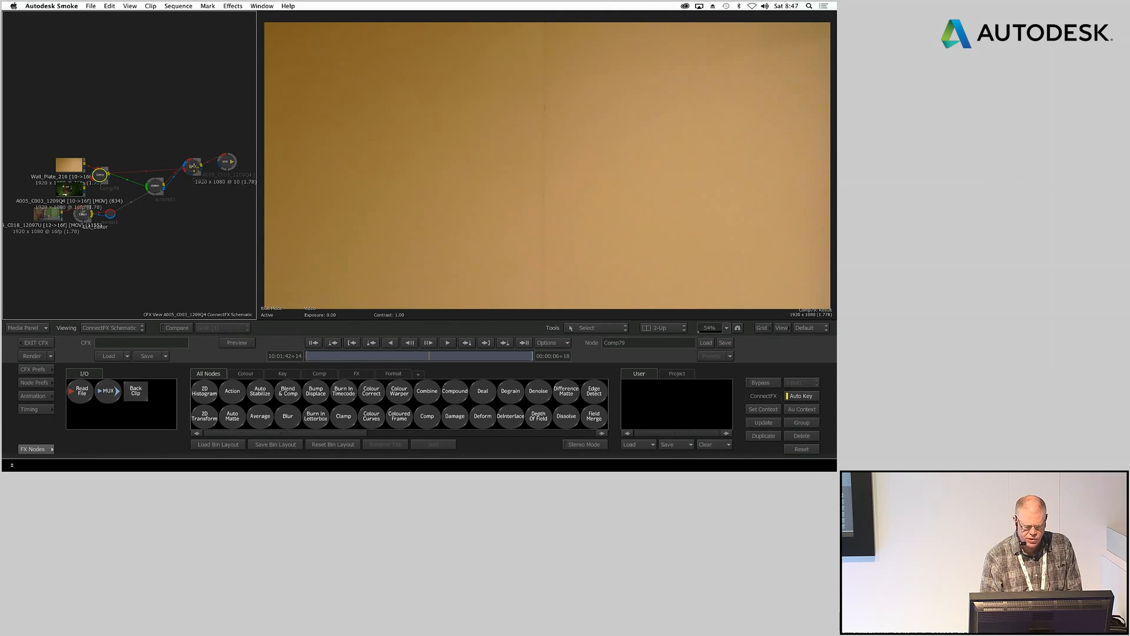
pyautogui.click(199, 172)
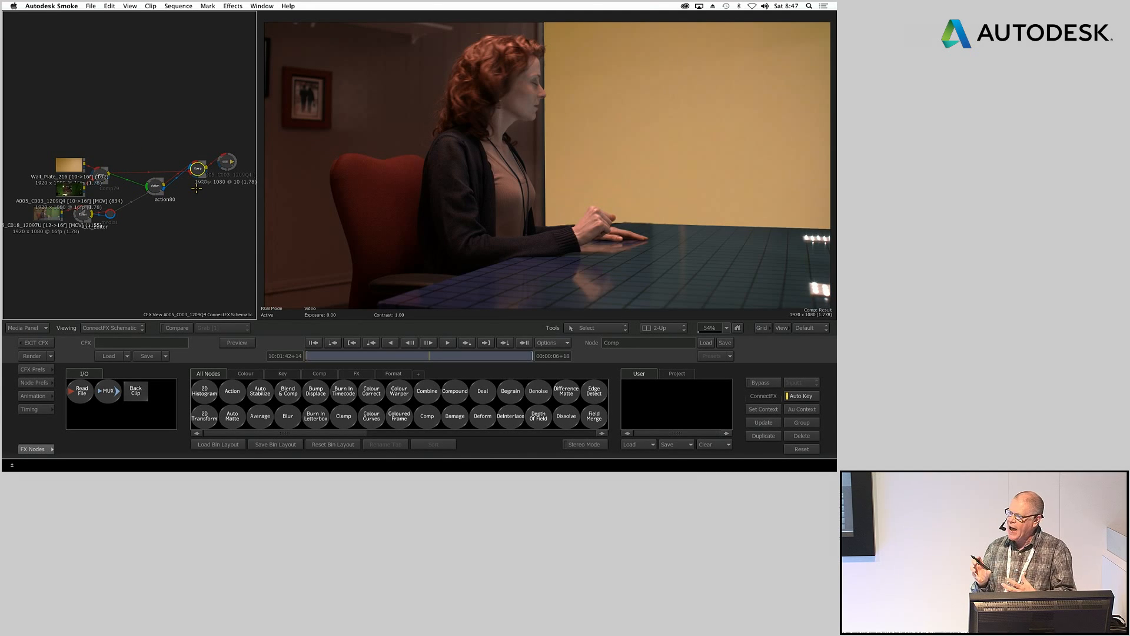
pyautogui.press('Delete')
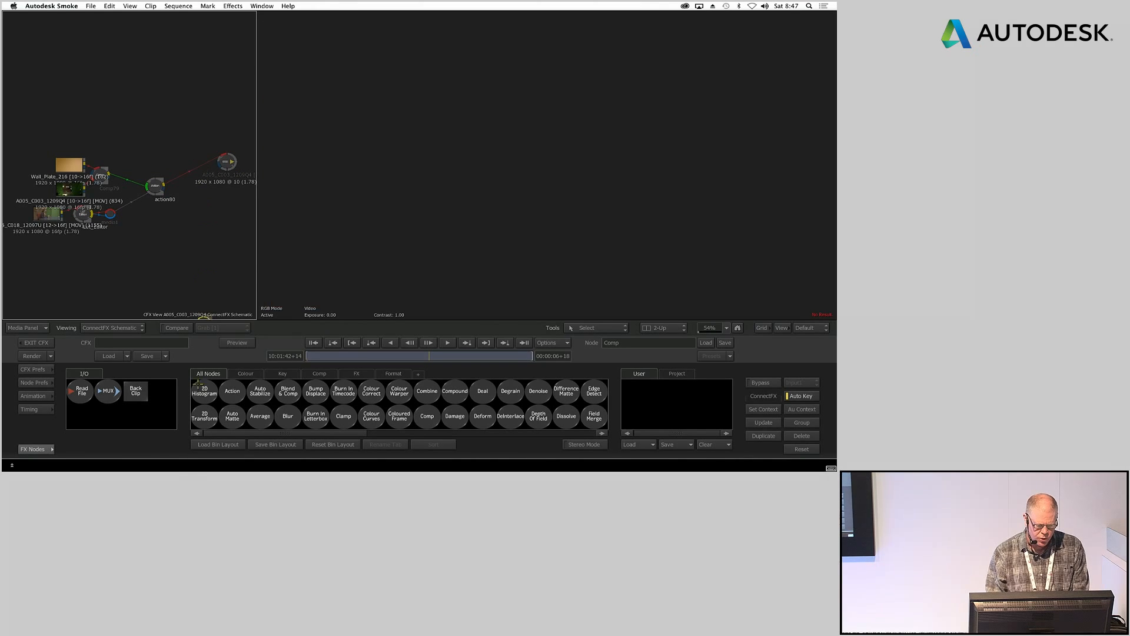
# Step: Add two media inputs to the Action node, connect Wall_Plate_216 to them, and open the Action controls
pyautogui.click(155, 186)
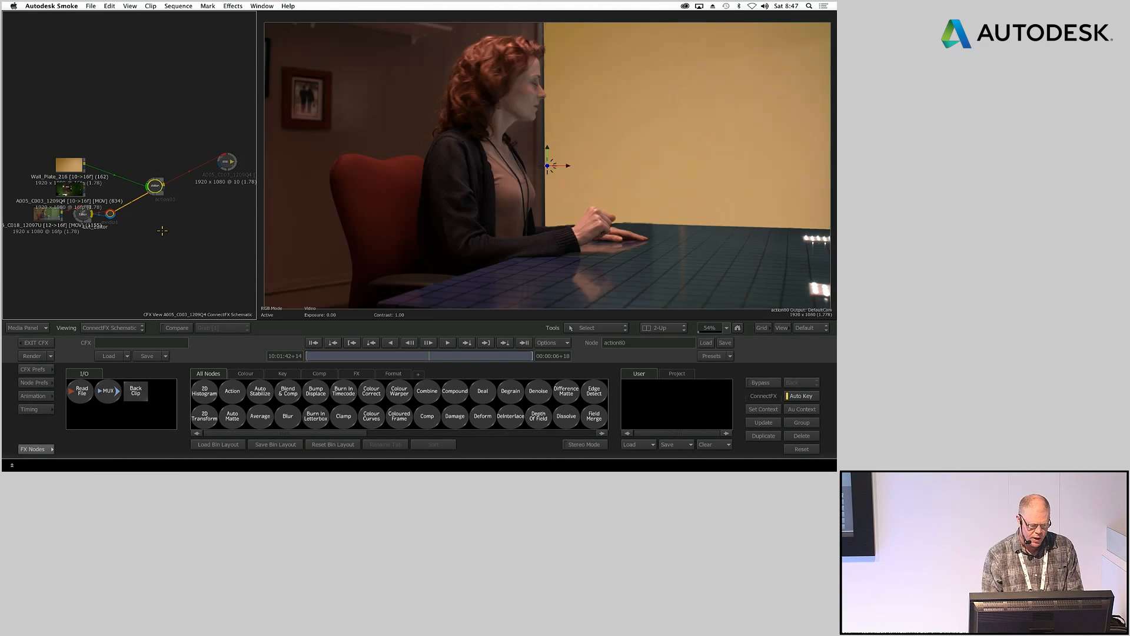
pyautogui.press('n')
pyautogui.press('n')
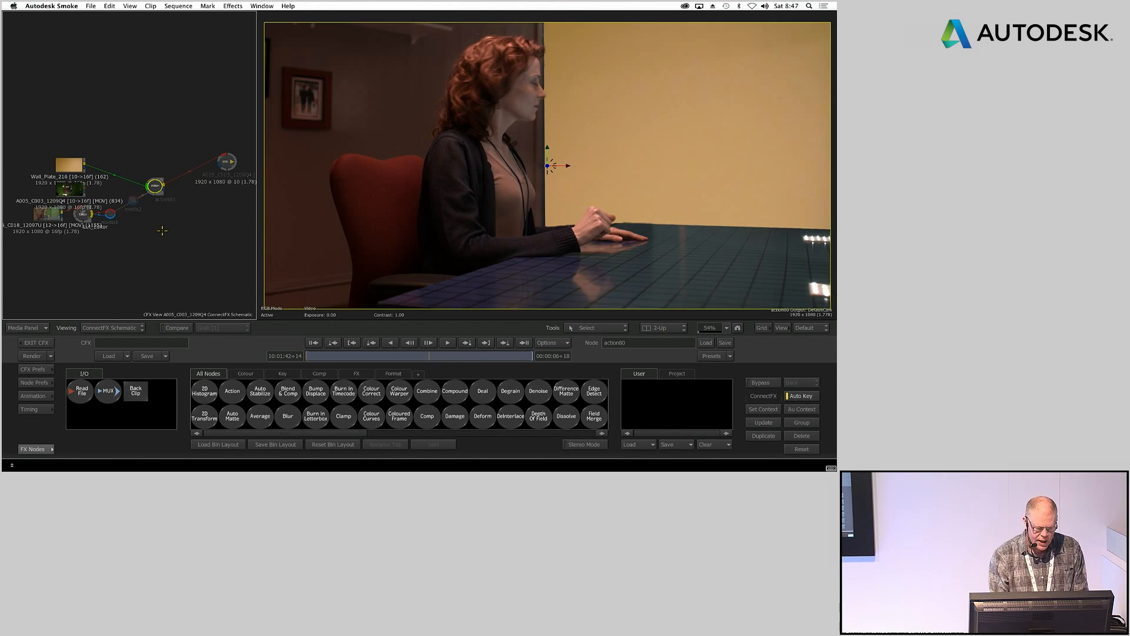
pyautogui.moveTo(133, 202); pyautogui.dragTo(122, 174)
pyautogui.click(155, 186)
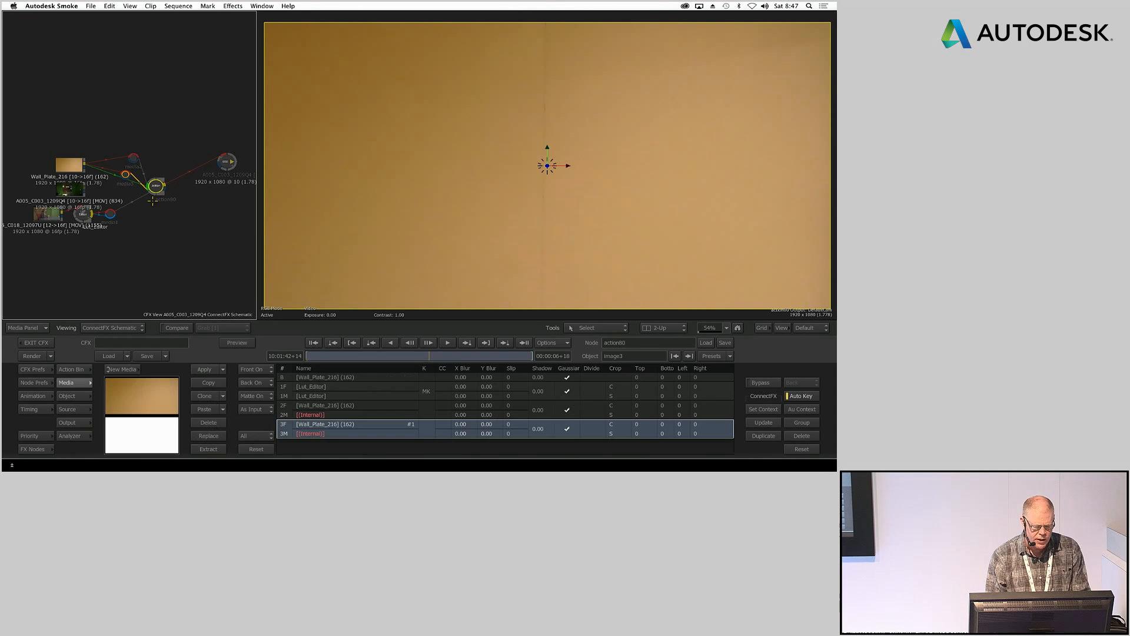
# Step: Connect the A005_C003_1209Q4 clip to the third media input and set the layer priority to image1, image2, image3 from front to back
pyautogui.click(29, 436)
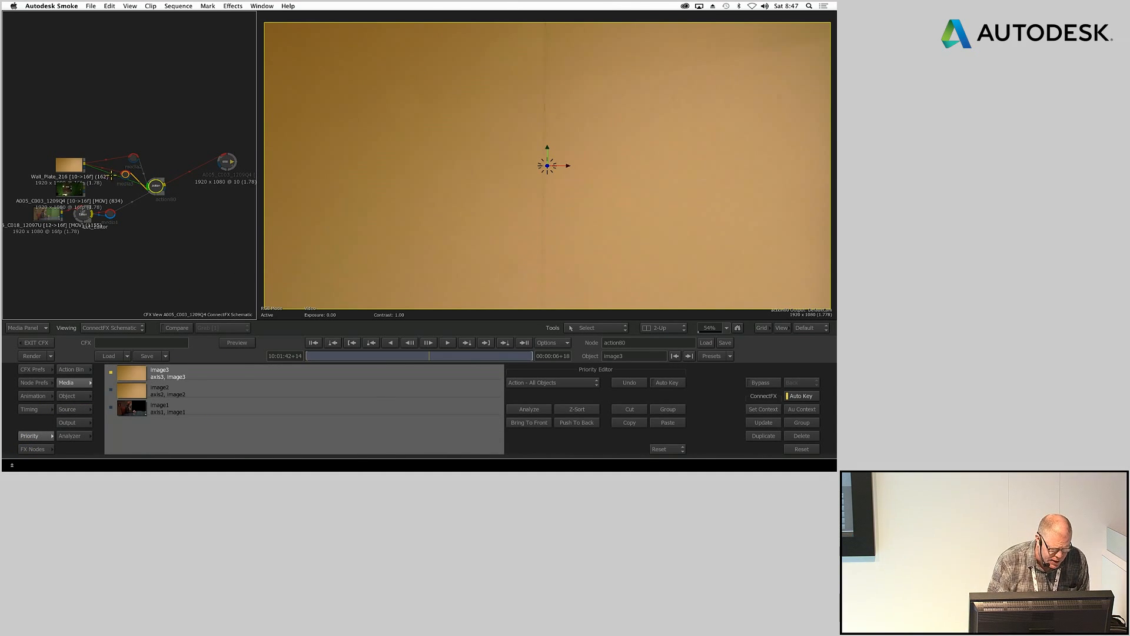
pyautogui.moveTo(113, 174)
pyautogui.mouseDown()
pyautogui.moveTo(126, 184)
pyautogui.moveTo(122, 174)
pyautogui.mouseUp()
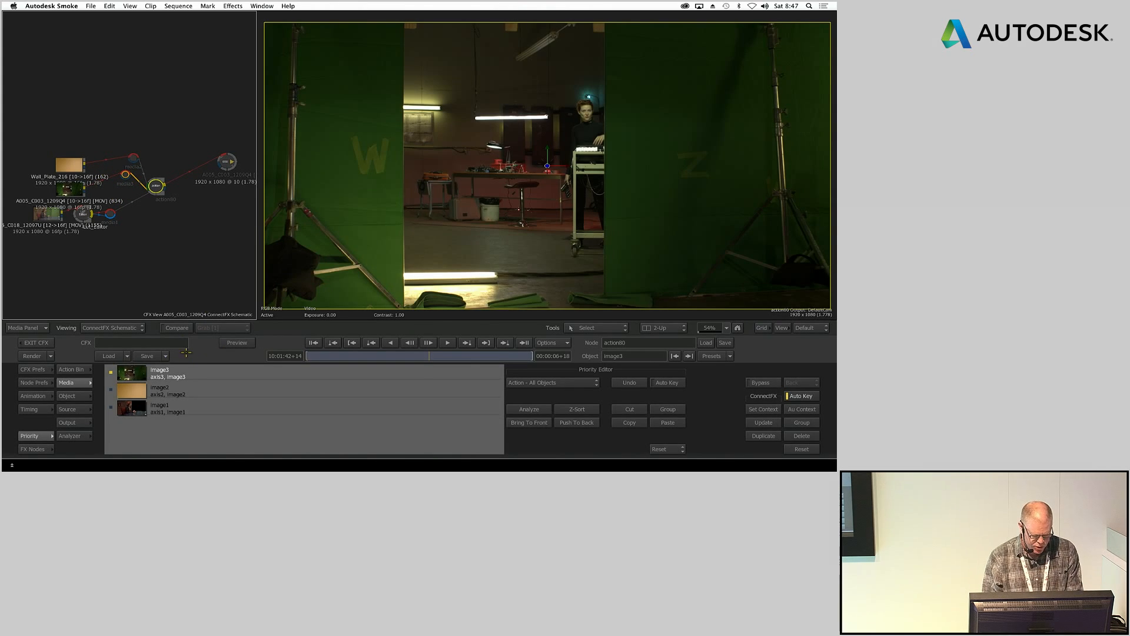
pyautogui.moveTo(187, 373); pyautogui.dragTo(193, 423)
pyautogui.moveTo(192, 373); pyautogui.dragTo(227, 403)
pyautogui.click(30, 435)
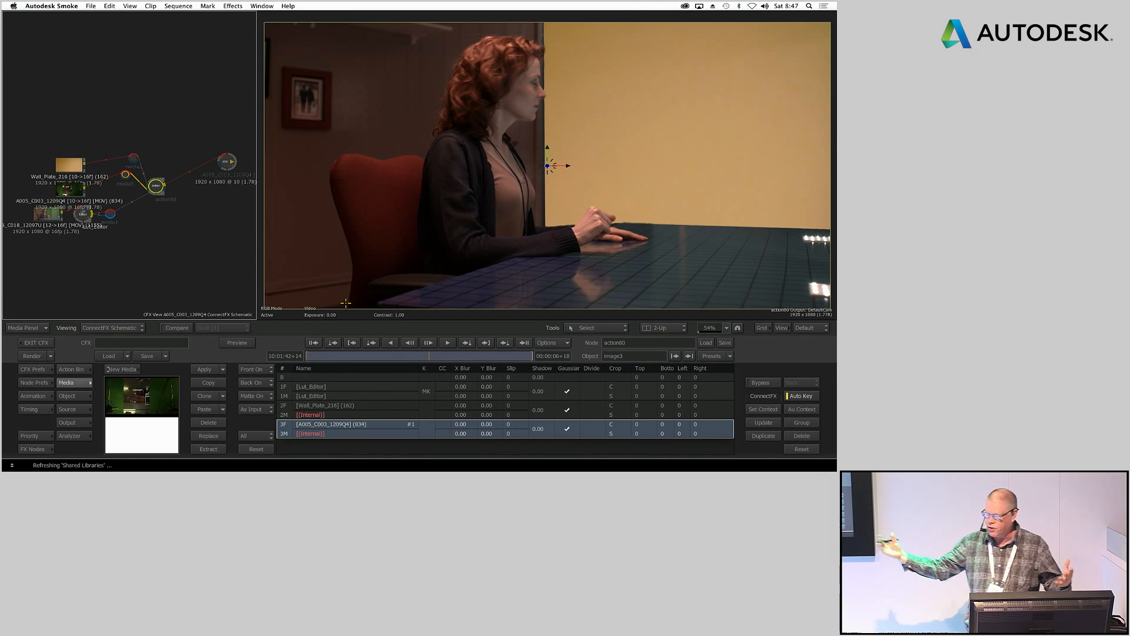
# Step: Open colour correction for the Wall_Plate_216 media, go to the first frame and switch to the Colour Warper
pyautogui.click(307, 405)
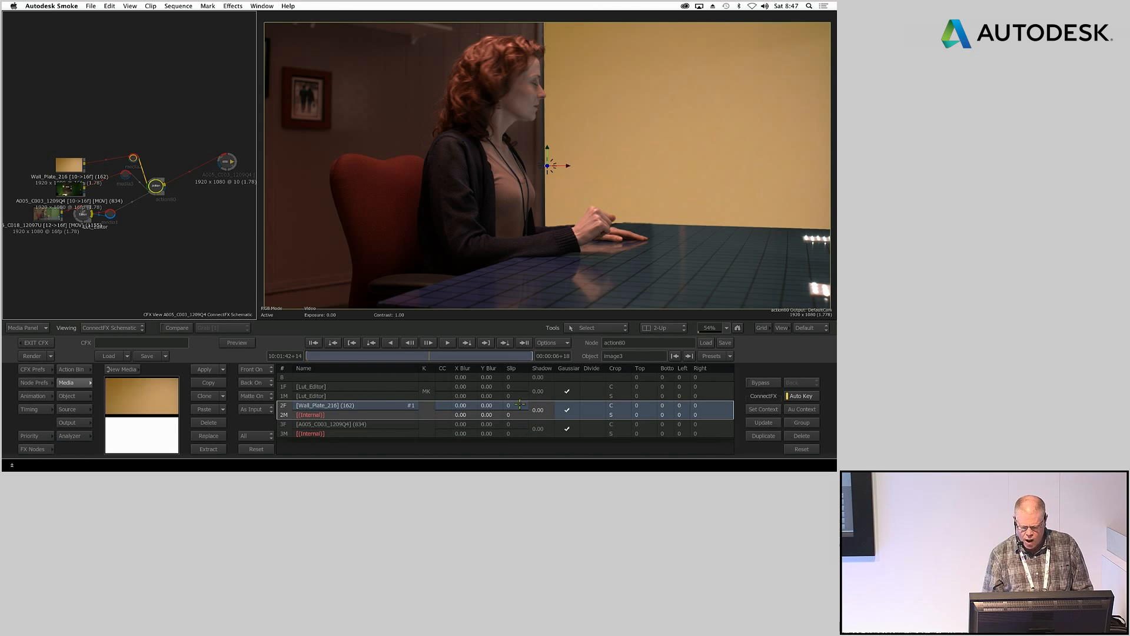
pyautogui.click(445, 405)
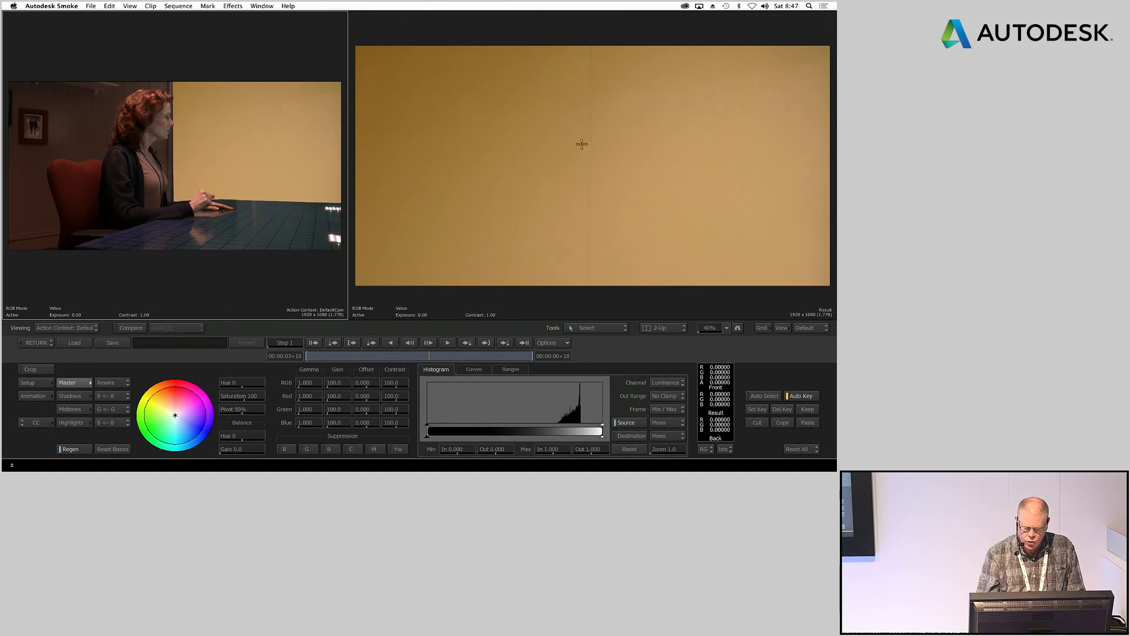
pyautogui.click(314, 343)
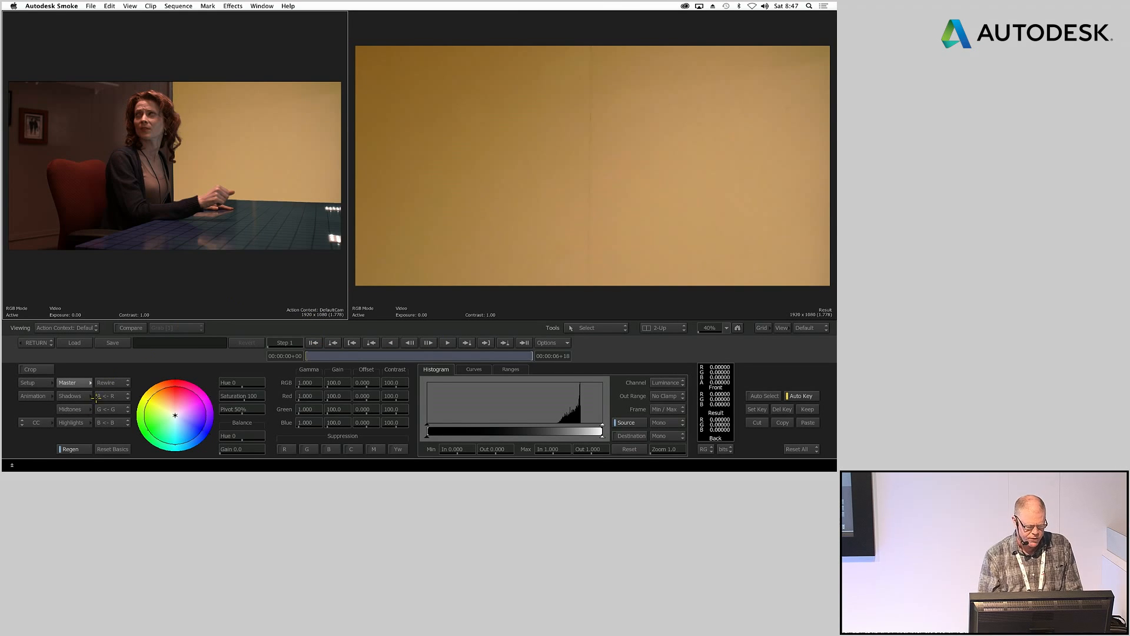
pyautogui.click(26, 423)
# Step: Match the wall plate's upper-left area to the room wall colour sampled behind the woman in the composite
pyautogui.click(161, 449)
pyautogui.moveTo(389, 68); pyautogui.dragTo(428, 108)
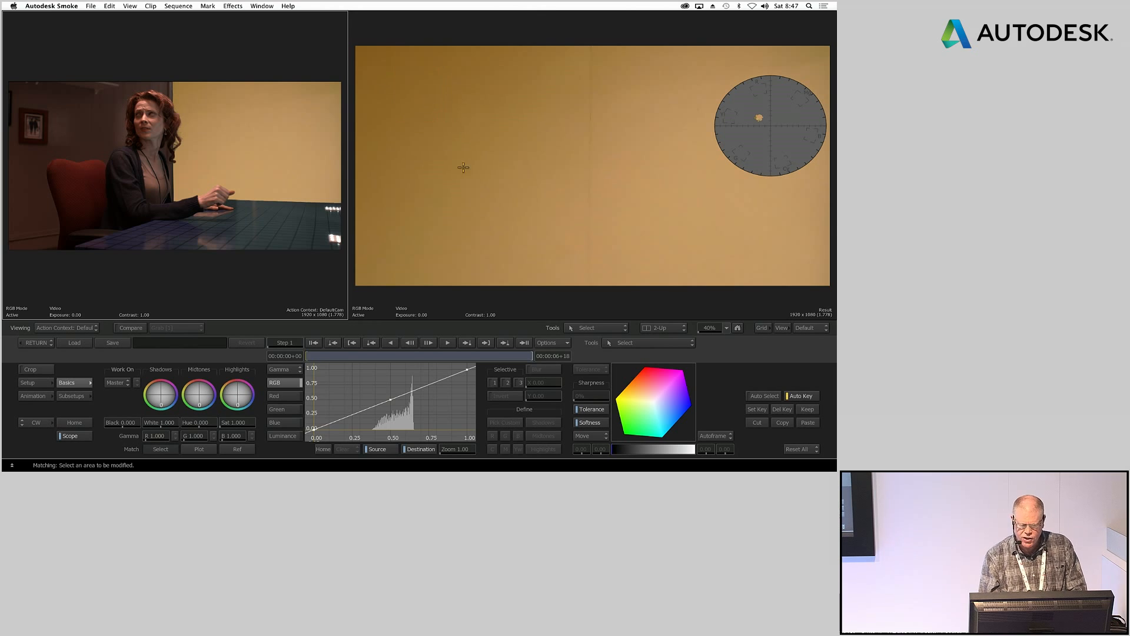
pyautogui.click(157, 449)
pyautogui.moveTo(100, 106); pyautogui.dragTo(113, 119)
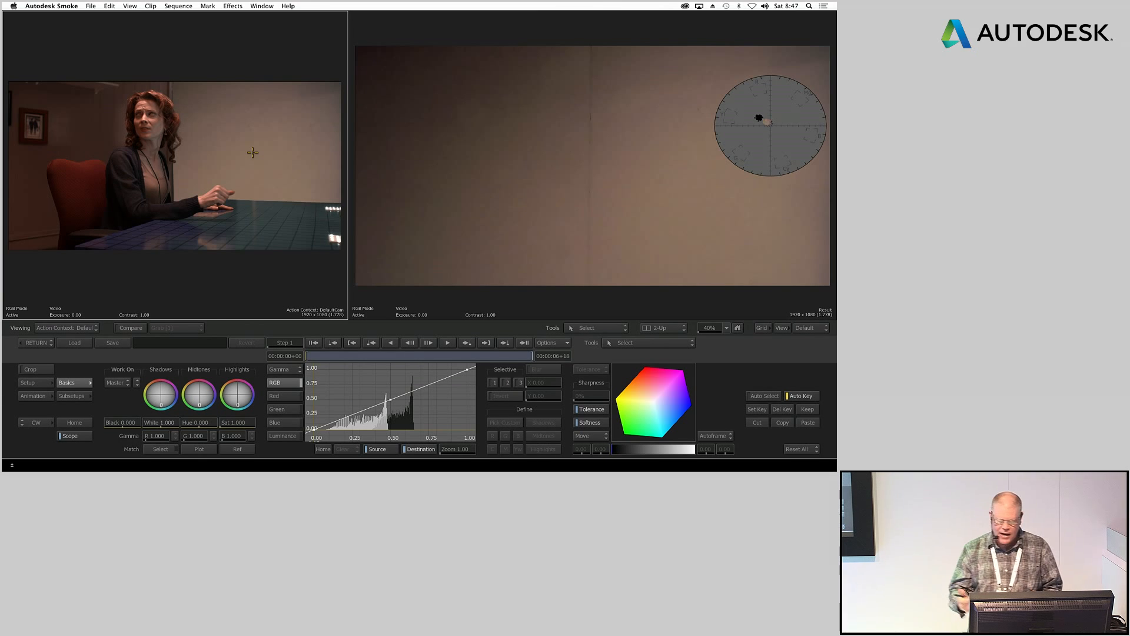
# Step: Shift the wall plate's colour balance towards a warm reddish tone, set Black to -0.630 and return to the Action node
pyautogui.moveTo(199, 394); pyautogui.dragTo(187, 382)
pyautogui.moveTo(121, 419); pyautogui.dragTo(100, 421)
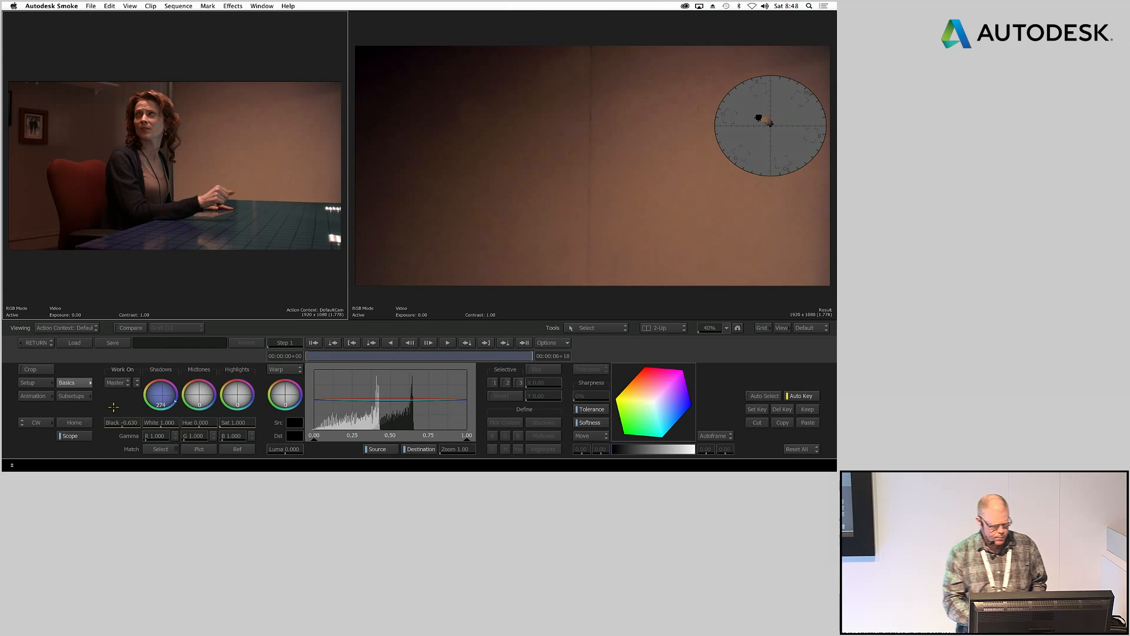
pyautogui.click(27, 343)
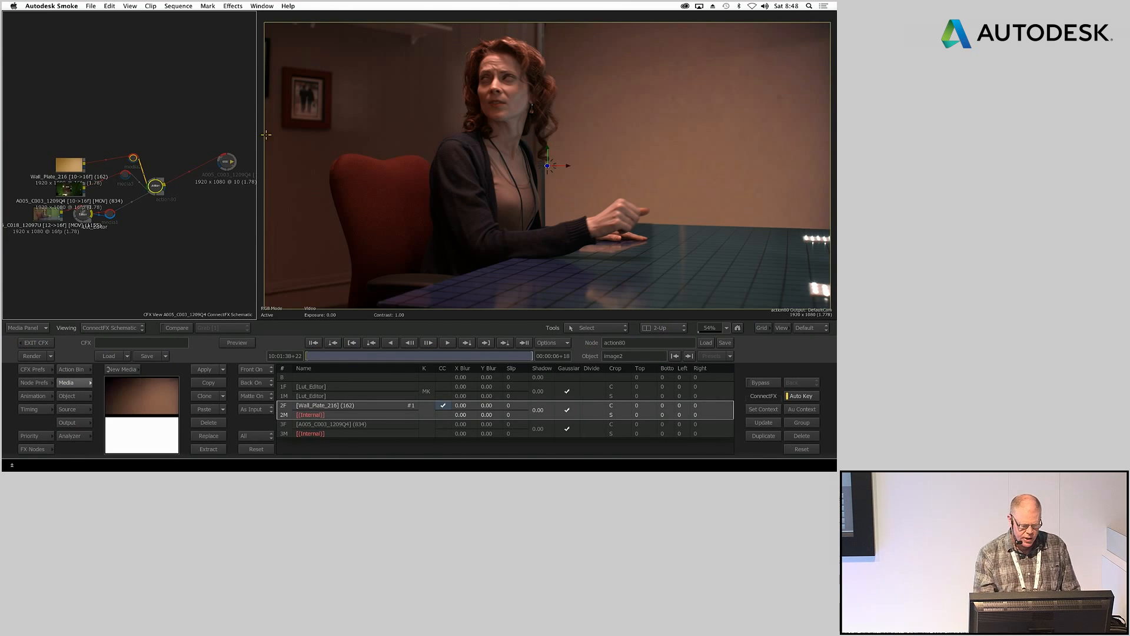
# Step: Add a Paint node in the empty area below the existing composite nodes and set Paint On to Sequence
pyautogui.moveTo(234, 156); pyautogui.dragTo(219, 54)
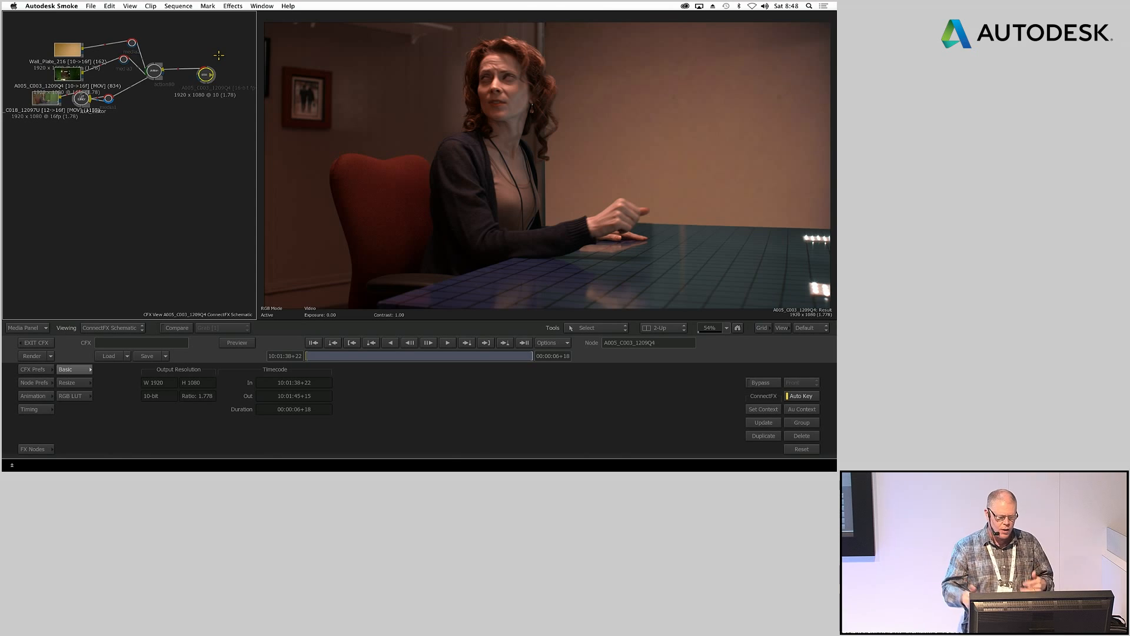
pyautogui.click(41, 449)
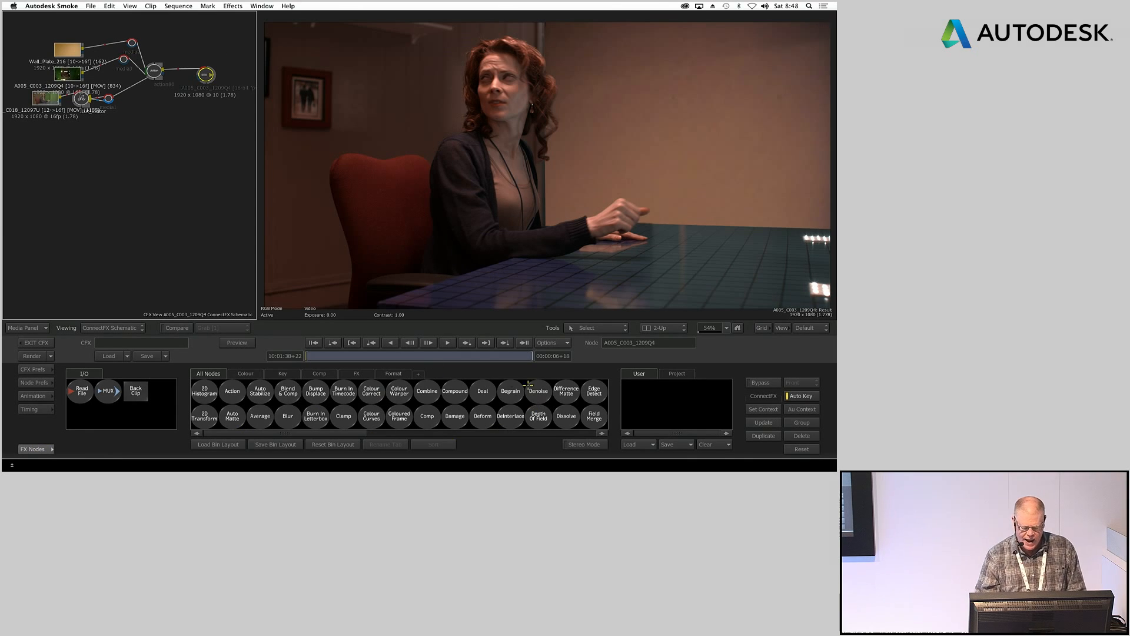
pyautogui.hscroll(10, 508, 422)
pyautogui.moveTo(400, 415)
pyautogui.mouseDown()
pyautogui.moveTo(311, 464)
pyautogui.moveTo(113, 202)
pyautogui.mouseUp()
pyautogui.moveTo(469, 468)
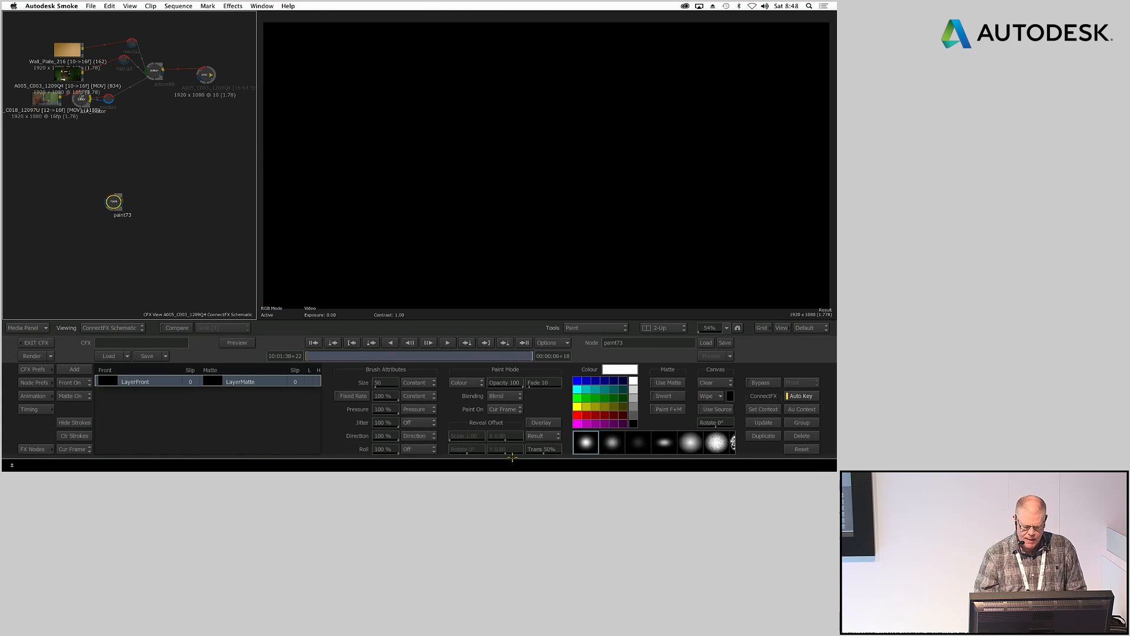
pyautogui.click(504, 409)
pyautogui.click(504, 388)
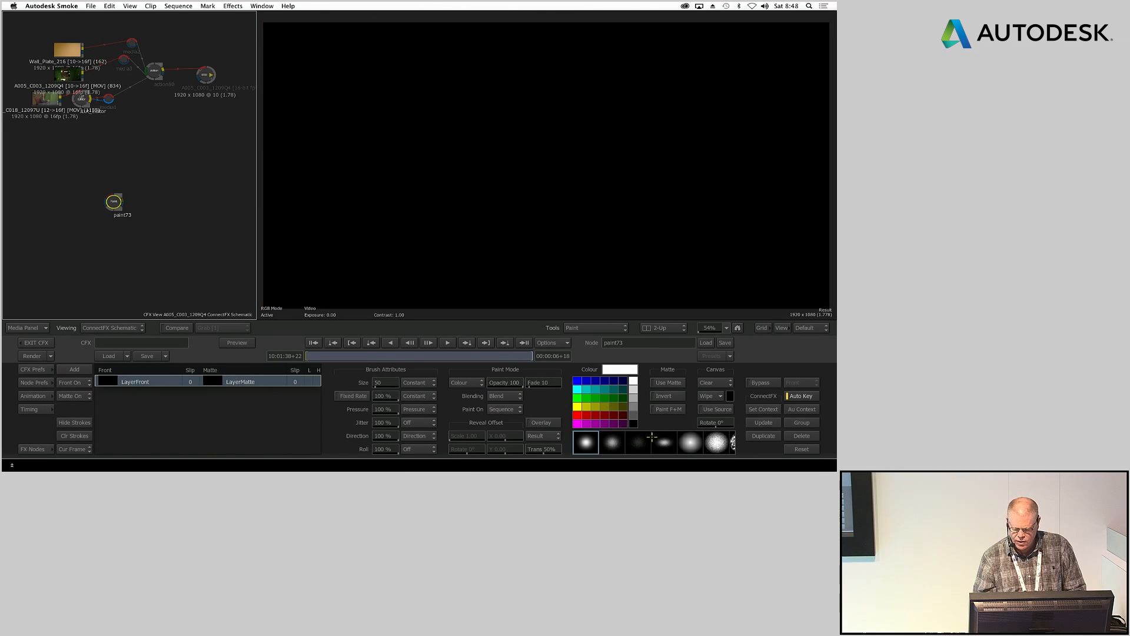
# Step: Paint a wide white zigzag band across the canvas with brush size 186
pyautogui.moveTo(733, 446)
pyautogui.mouseDown()
pyautogui.moveTo(568, 445)
pyautogui.moveTo(824, 448)
pyautogui.mouseUp()
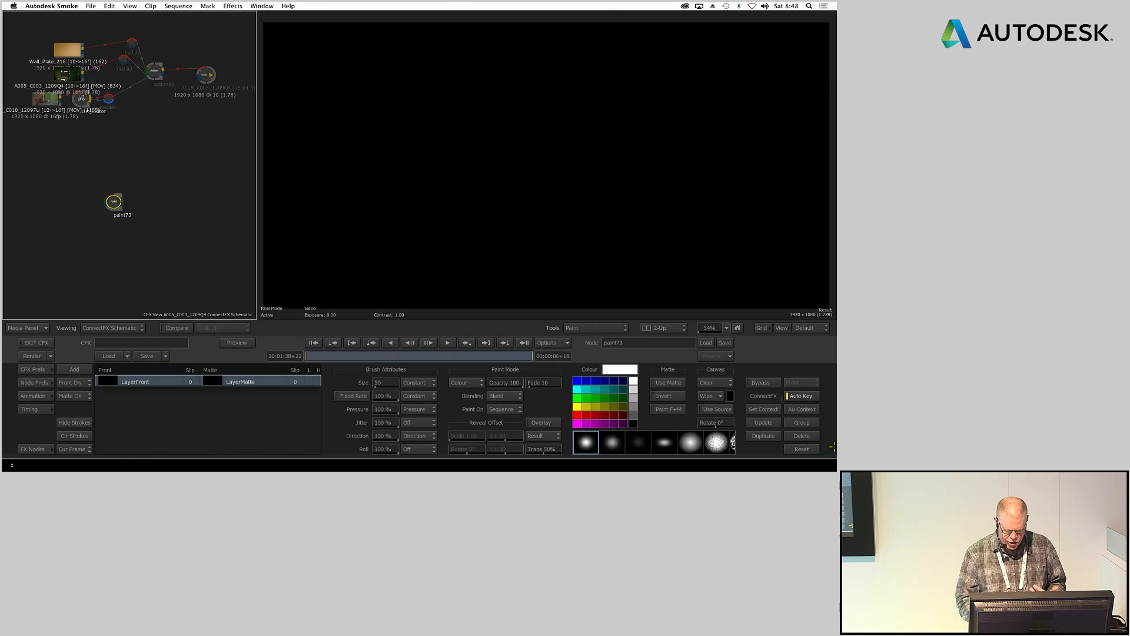
pyautogui.moveTo(302, 163)
pyautogui.mouseDown()
pyautogui.moveTo(292, 190)
pyautogui.moveTo(360, 127)
pyautogui.mouseUp()
pyautogui.moveTo(328, 172)
pyautogui.mouseDown()
pyautogui.moveTo(431, 130)
pyautogui.moveTo(606, 144)
pyautogui.moveTo(765, 137)
pyautogui.moveTo(530, 177)
pyautogui.mouseUp()
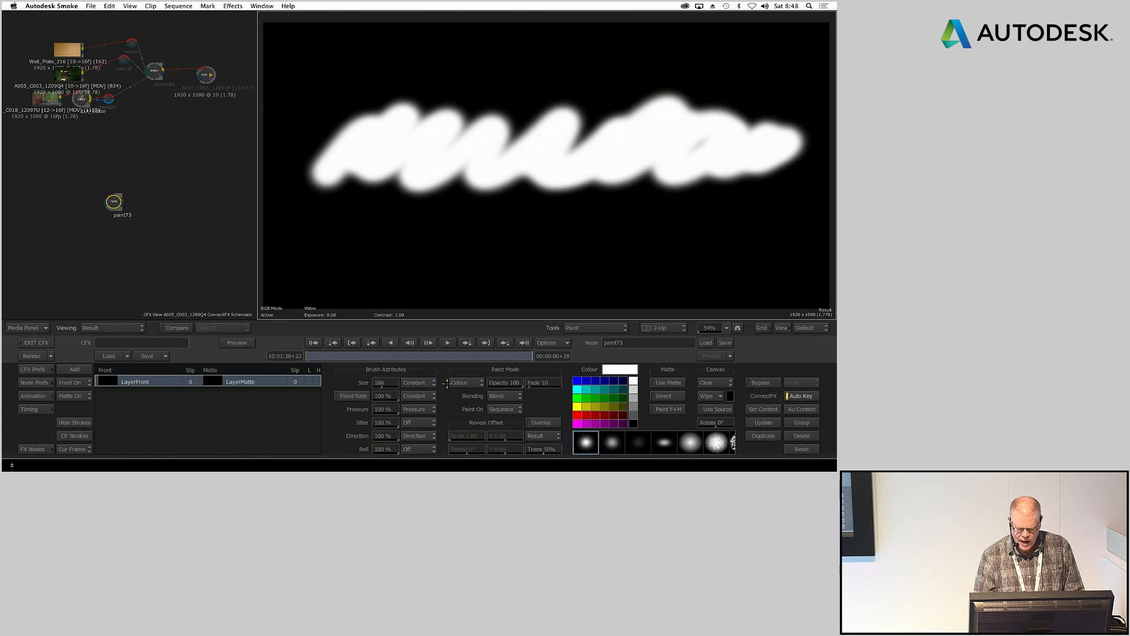
# Step: Choose a dark grey paint colour and brush it along the upper and lower edges of the white band
pyautogui.click(633, 407)
pyautogui.click(614, 369)
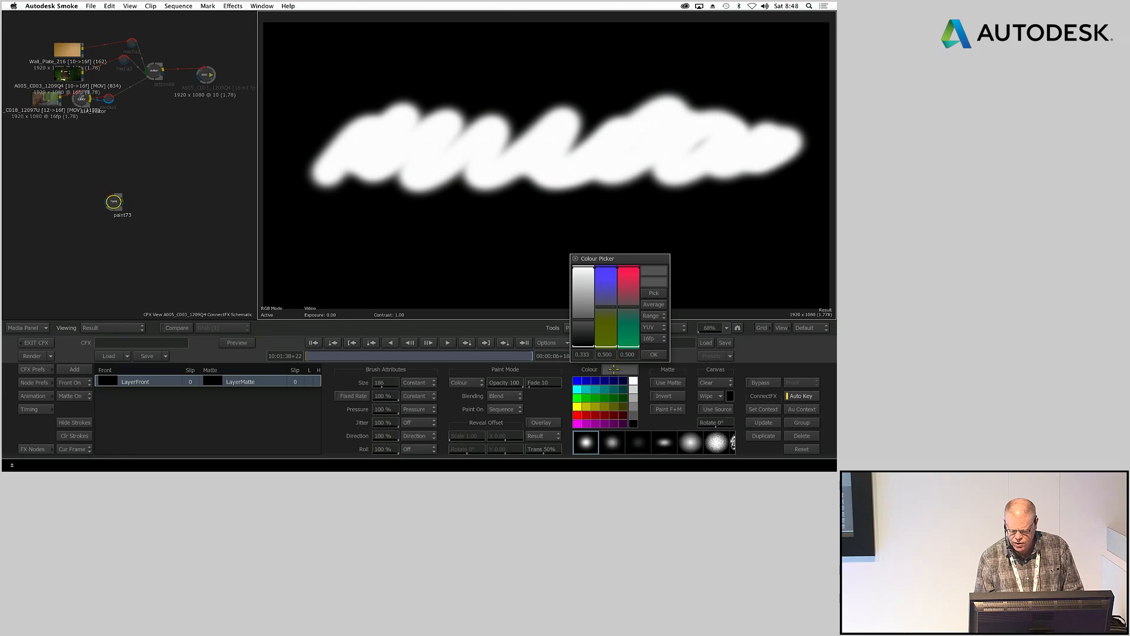
pyautogui.moveTo(586, 317); pyautogui.dragTo(585, 332)
pyautogui.click(653, 354)
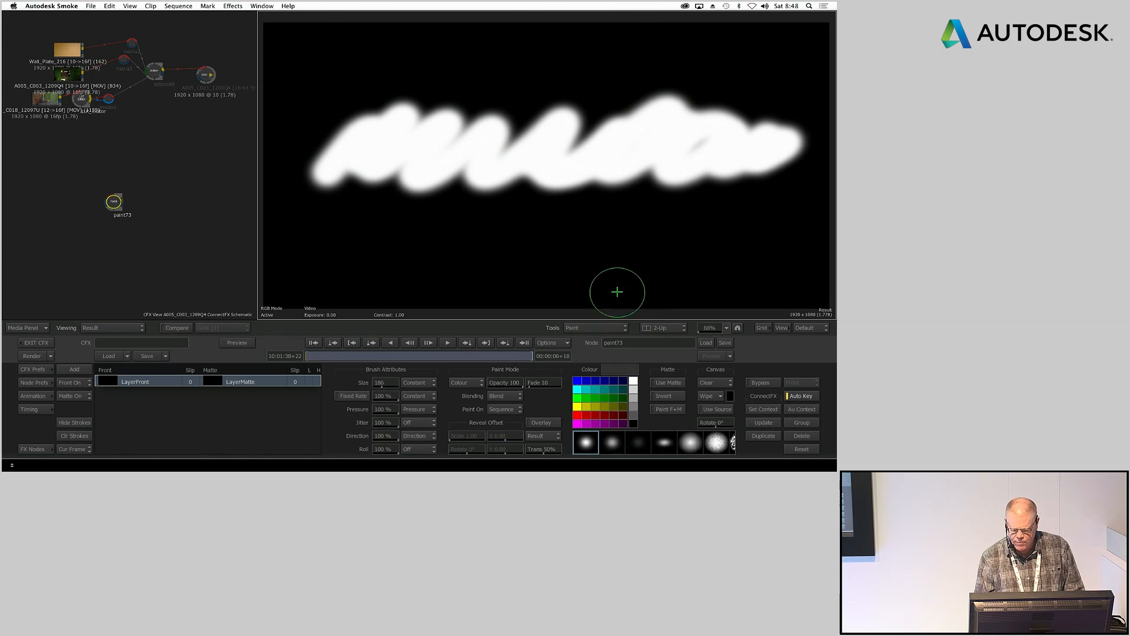
pyautogui.moveTo(372, 116)
pyautogui.mouseDown()
pyautogui.moveTo(636, 111)
pyautogui.moveTo(642, 147)
pyautogui.mouseUp()
pyautogui.moveTo(353, 177)
pyautogui.mouseDown()
pyautogui.moveTo(595, 174)
pyautogui.moveTo(678, 195)
pyautogui.moveTo(757, 177)
pyautogui.mouseUp()
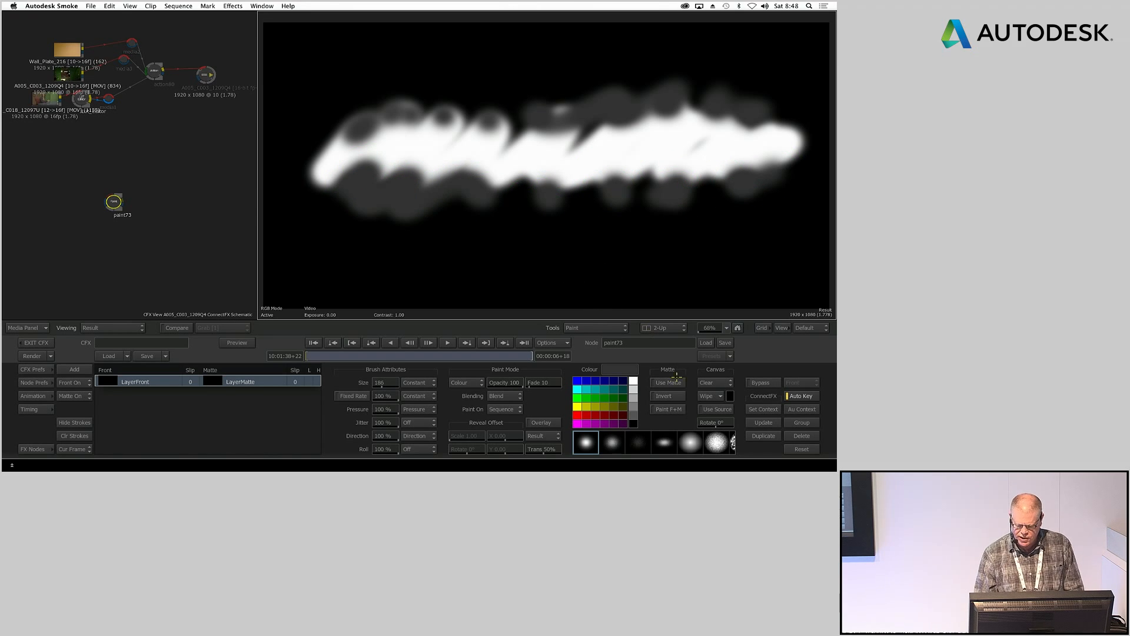
# Step: Switch to black with brush size 127 and dab spots along both edges of the painted band
pyautogui.click(634, 424)
pyautogui.moveTo(480, 79)
pyautogui.mouseDown()
pyautogui.moveTo(391, 101)
pyautogui.moveTo(543, 108)
pyautogui.moveTo(613, 143)
pyautogui.mouseUp()
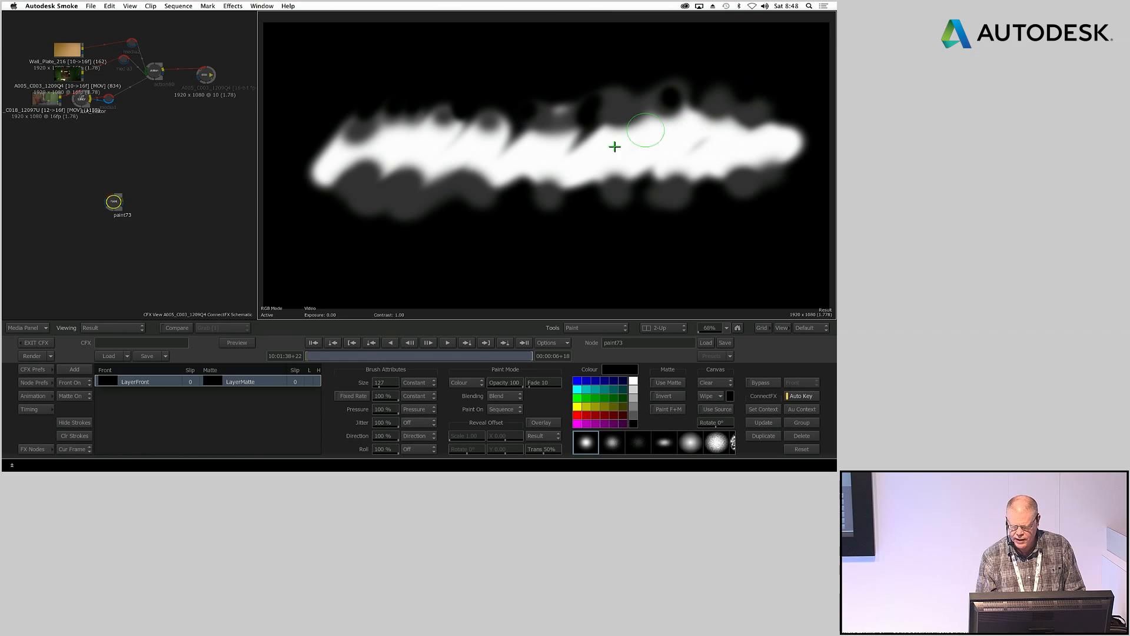
pyautogui.moveTo(395, 204)
pyautogui.mouseDown()
pyautogui.moveTo(585, 184)
pyautogui.moveTo(756, 183)
pyautogui.mouseUp()
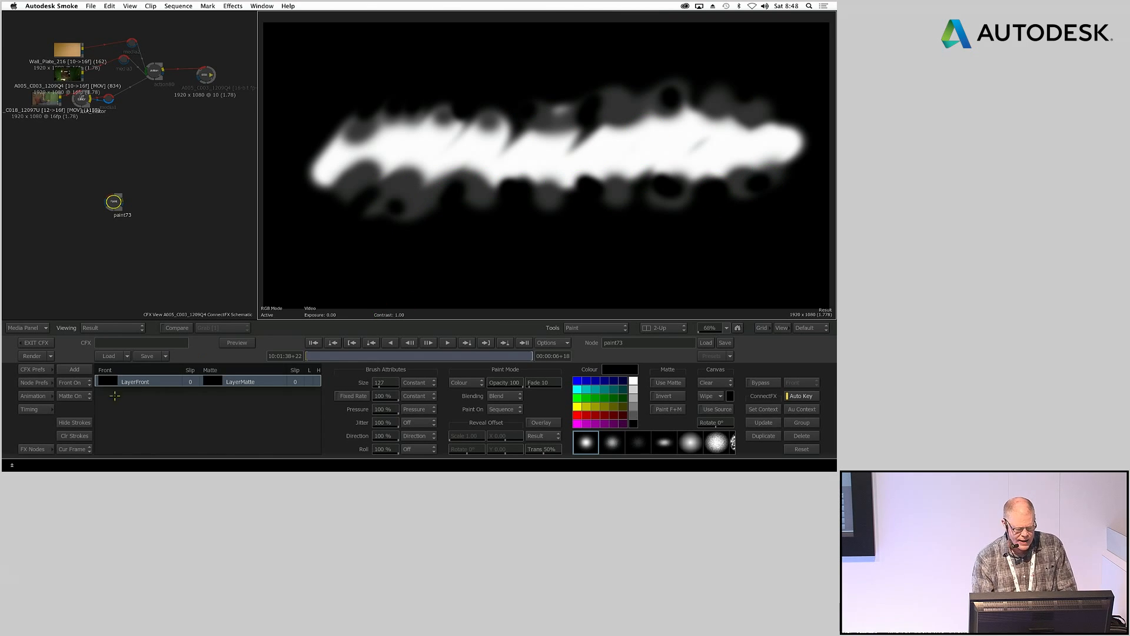
# Step: Add a Deform node fed by the Paint node and view its result
pyautogui.click(33, 447)
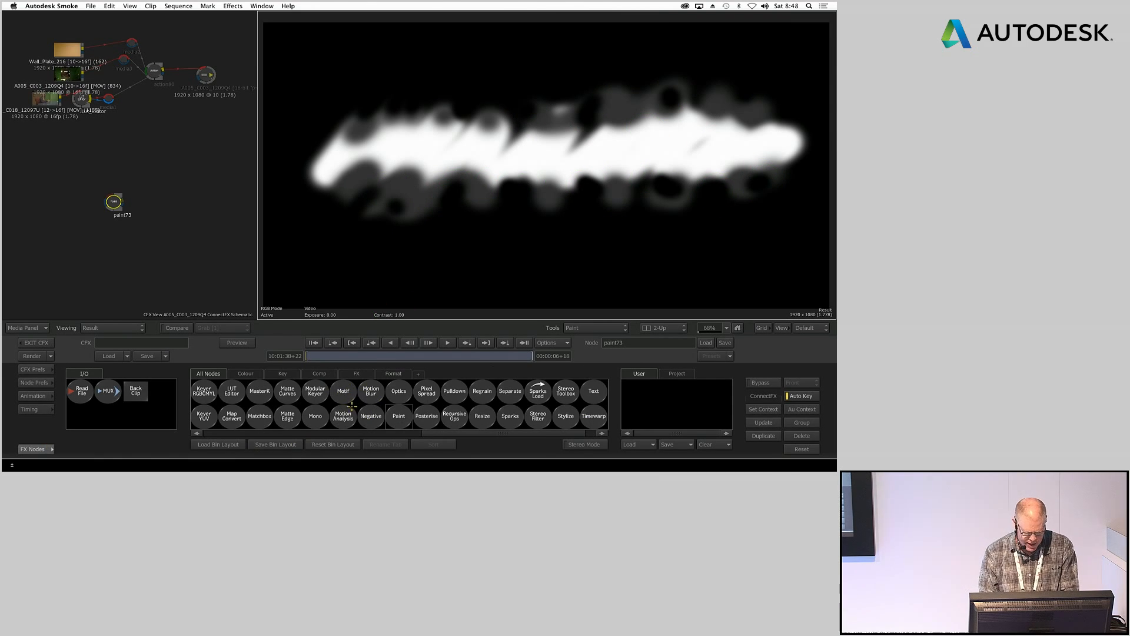
pyautogui.hscroll(-5, 343, 412)
pyautogui.moveTo(426, 415)
pyautogui.mouseDown()
pyautogui.moveTo(203, 312)
pyautogui.moveTo(188, 215)
pyautogui.moveTo(160, 204)
pyautogui.mouseUp()
pyautogui.doubleClick(172, 214)
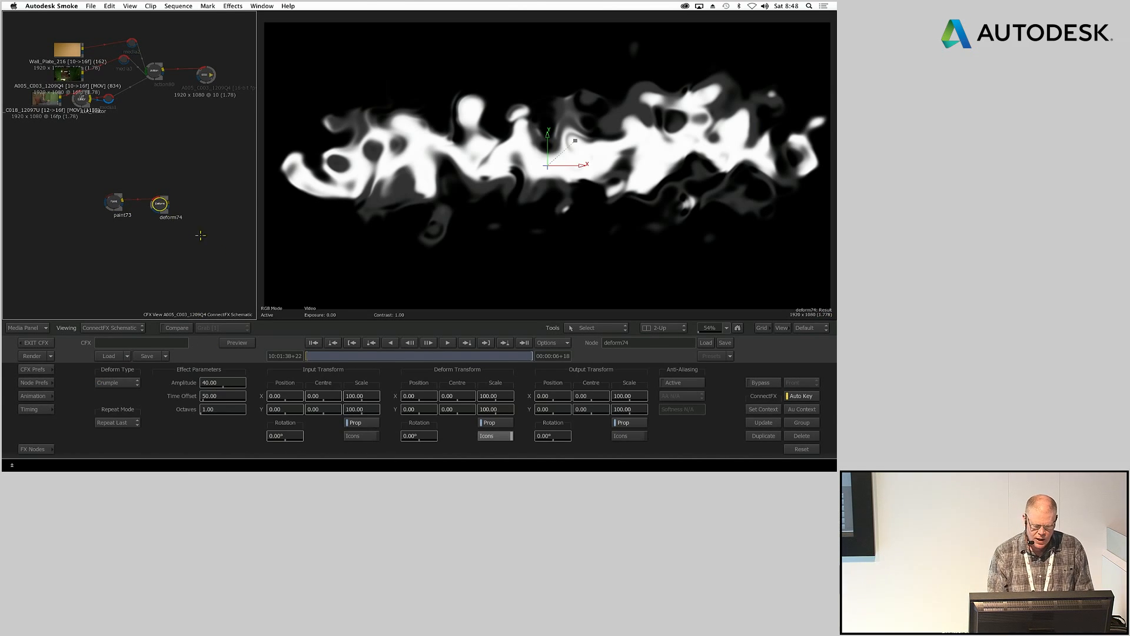
# Step: Animate the Deform's Time Offset from 49.40 on the first frame to a higher value on the last frame
pyautogui.moveTo(215, 396); pyautogui.dragTo(237, 367)
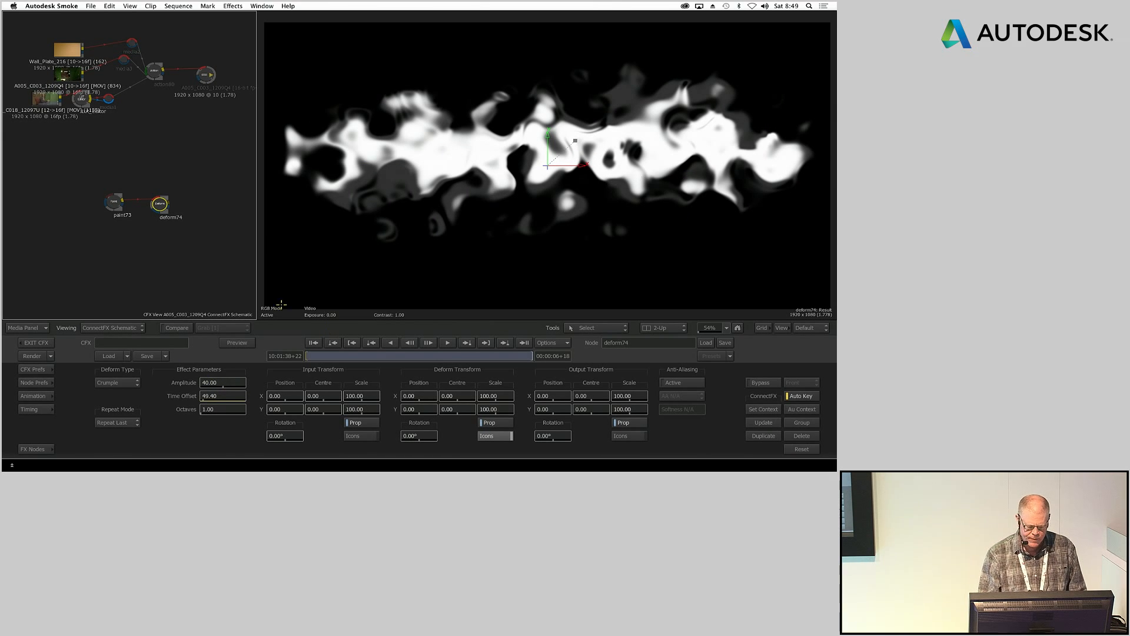
pyautogui.click(522, 343)
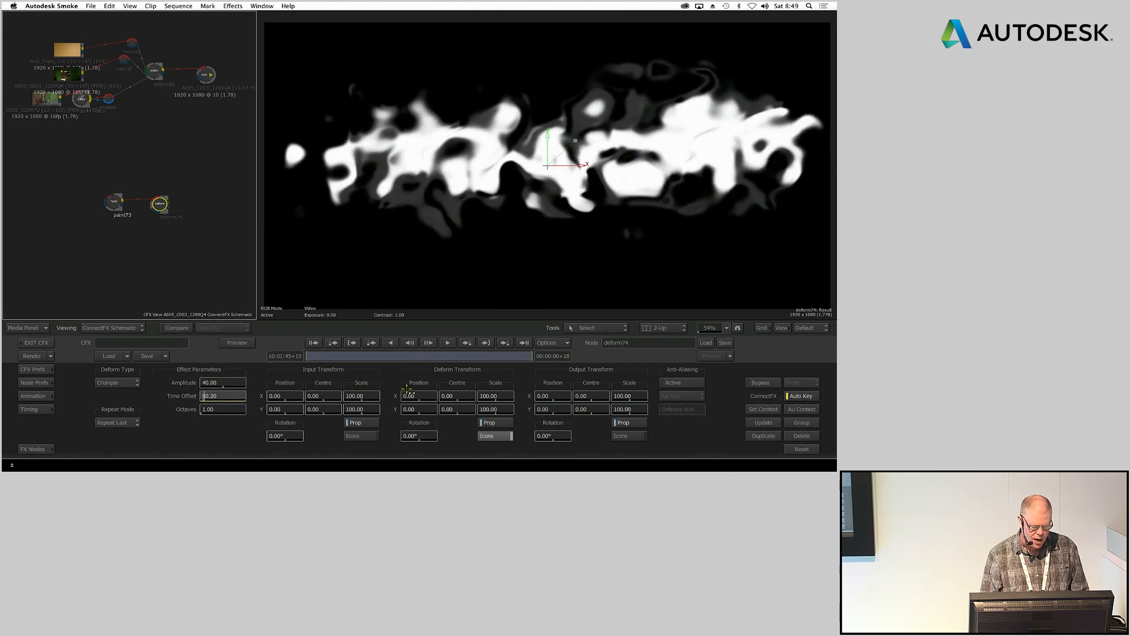
pyautogui.moveTo(518, 356); pyautogui.dragTo(172, 350)
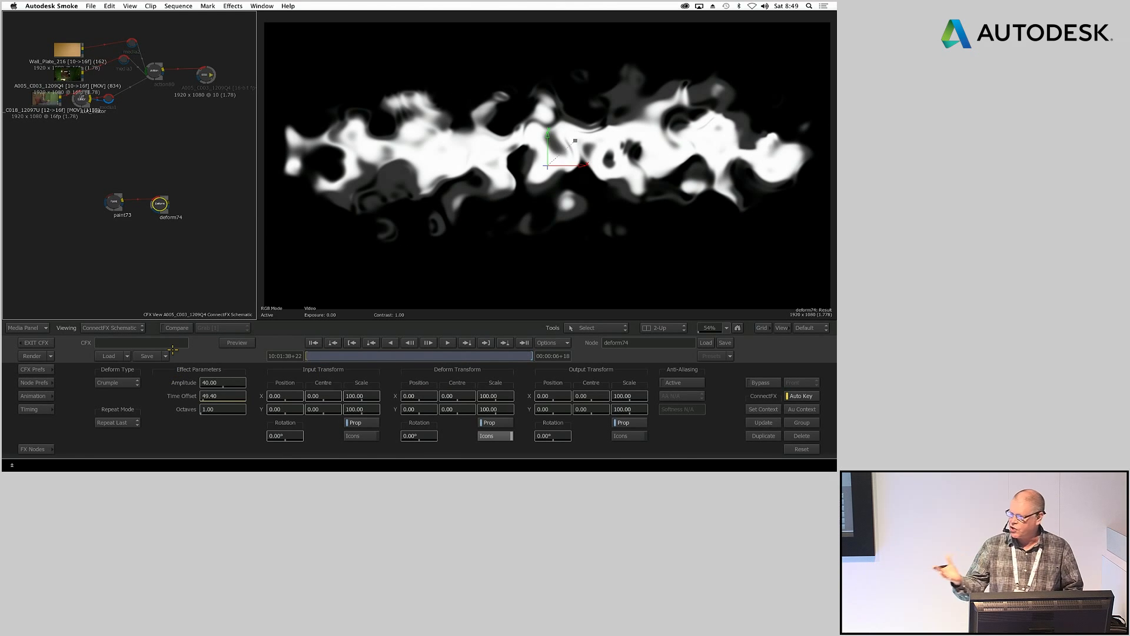
# Step: Add a Blur node after the Deform node and set its width and height to 4.70
pyautogui.click(37, 448)
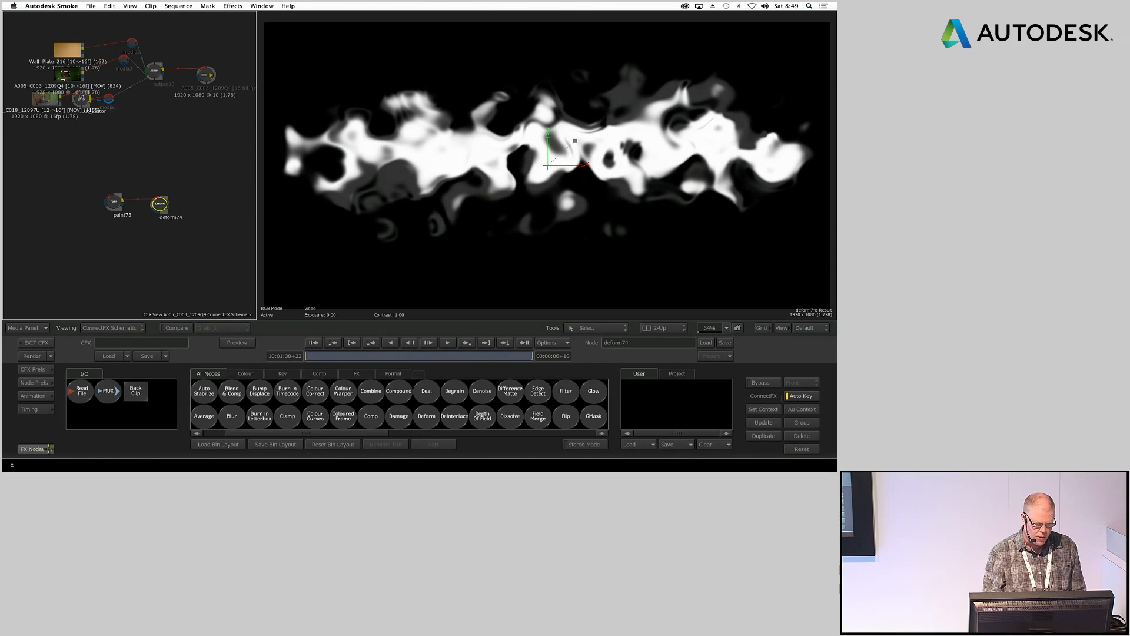
pyautogui.write('b')
pyautogui.moveTo(287, 417); pyautogui.dragTo(196, 208)
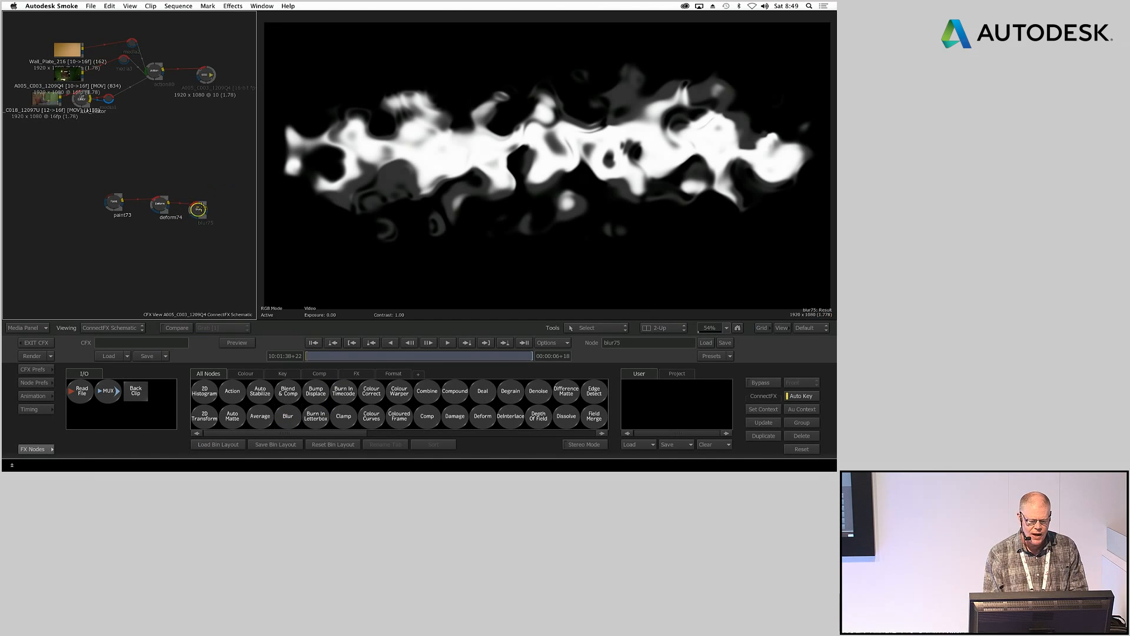
pyautogui.click(196, 209)
pyautogui.moveTo(268, 383)
pyautogui.mouseDown()
pyautogui.moveTo(231, 394)
pyautogui.moveTo(247, 388)
pyautogui.mouseUp()
# Step: Create a ConnectFX clip from the Blur node so it contains the paint, deform and blur chain
pyautogui.rightClick(199, 209)
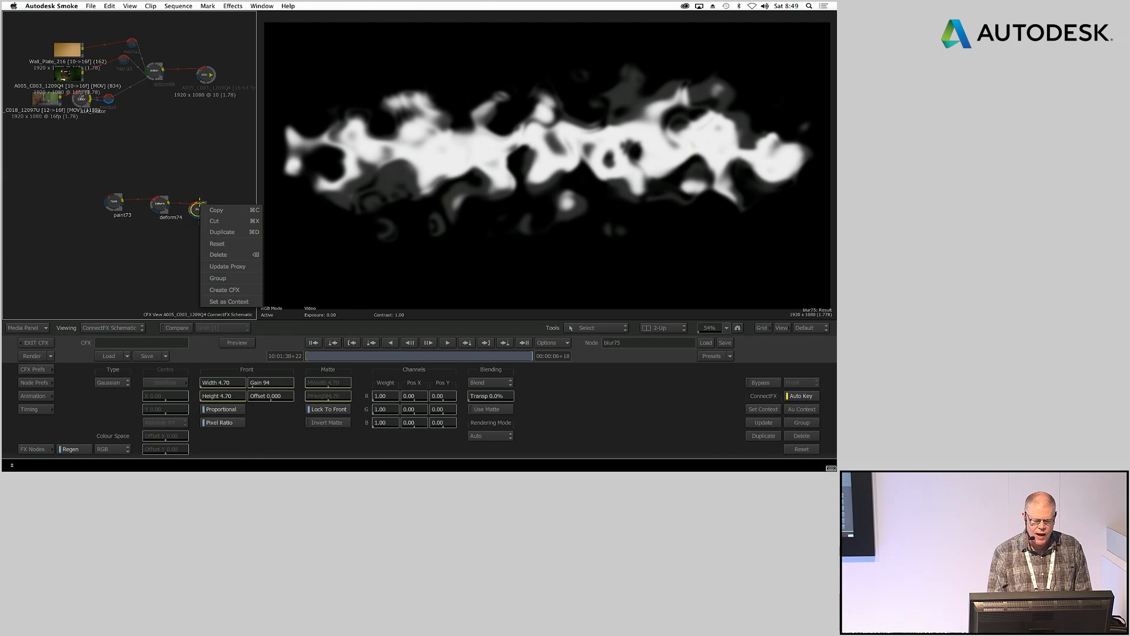
pyautogui.click(230, 289)
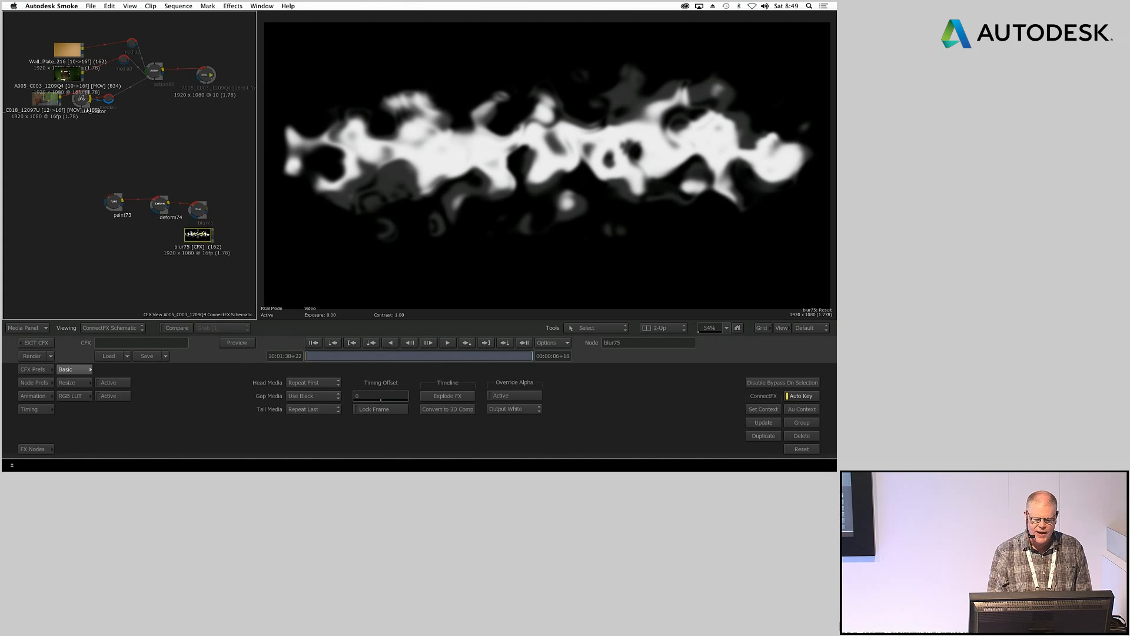
pyautogui.rightClick(198, 235)
pyautogui.moveTo(248, 295)
pyautogui.click(286, 295)
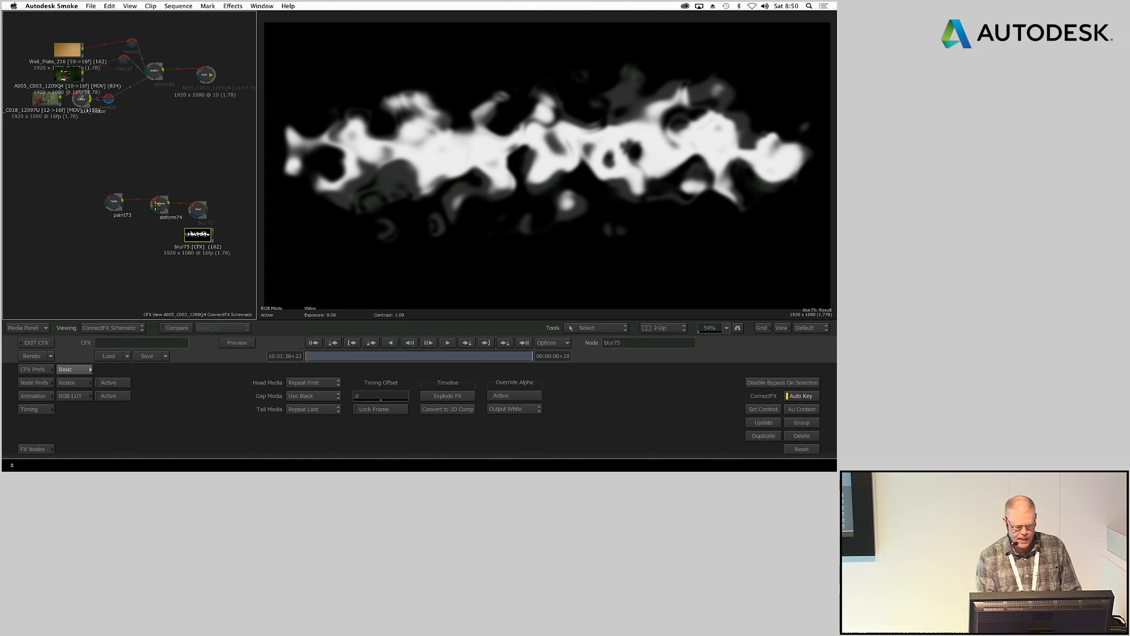
# Step: Remove the original Paint, Deform and Blur nodes and move the blur75 CFX clip into their place
pyautogui.moveTo(197, 237)
pyautogui.mouseDown()
pyautogui.moveTo(108, 272)
pyautogui.moveTo(123, 259)
pyautogui.mouseUp()
pyautogui.moveTo(198, 210)
pyautogui.mouseDown()
pyautogui.moveTo(133, 167)
pyautogui.moveTo(93, 470)
pyautogui.mouseUp()
pyautogui.moveTo(124, 258); pyautogui.dragTo(99, 188)
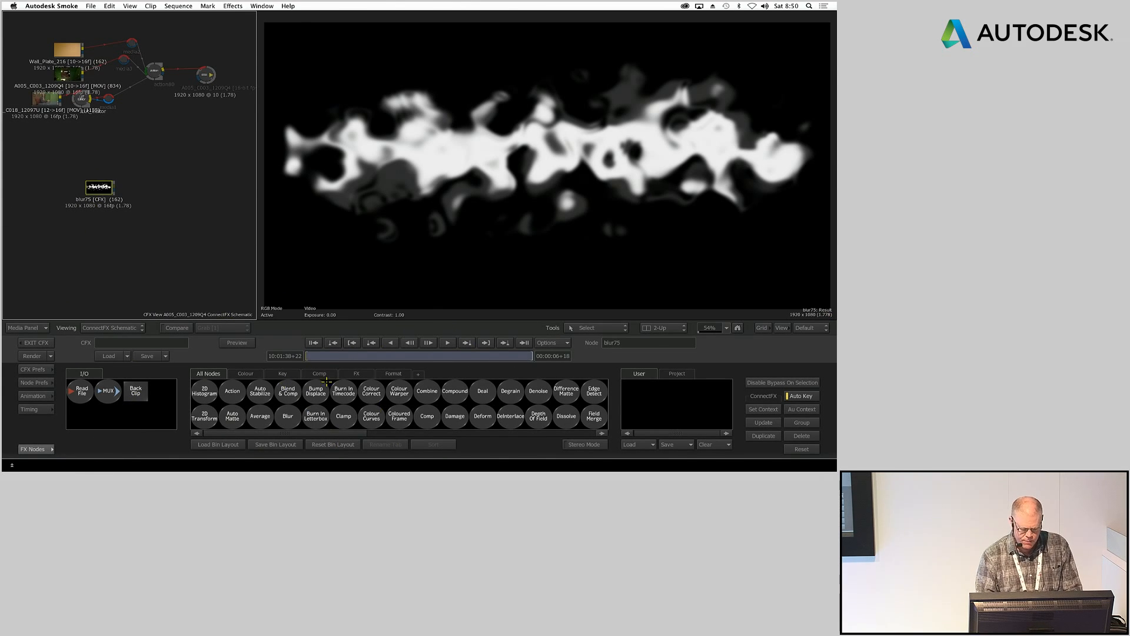
# Step: Add Coloured Frame, 2D Transform and Action nodes below the blur75 clip
pyautogui.press('c')
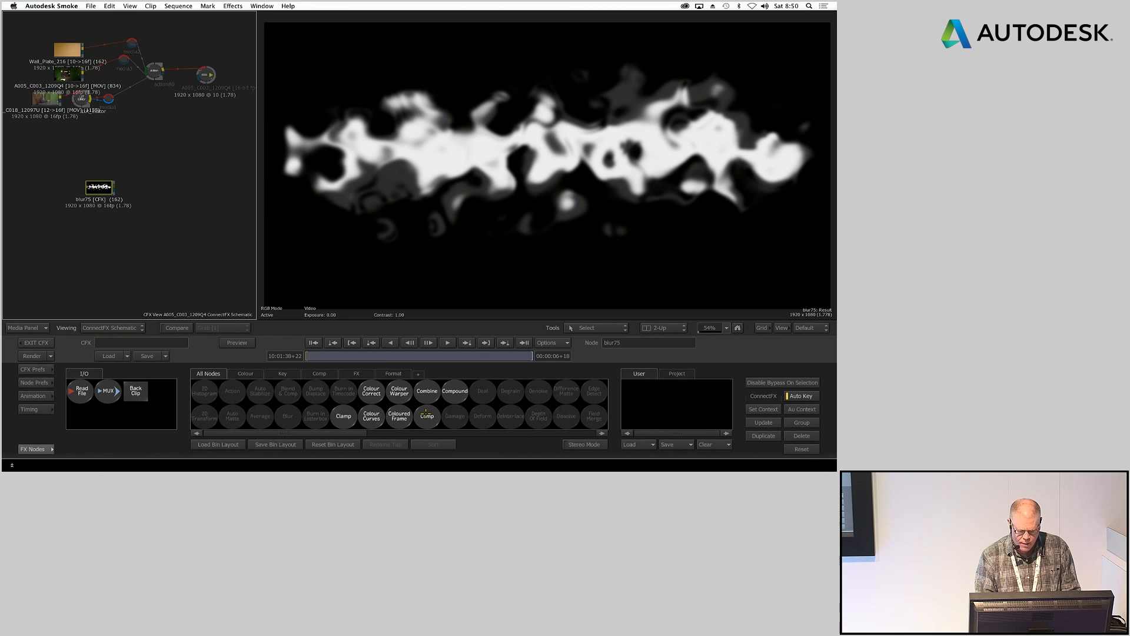
pyautogui.doubleClick(399, 411)
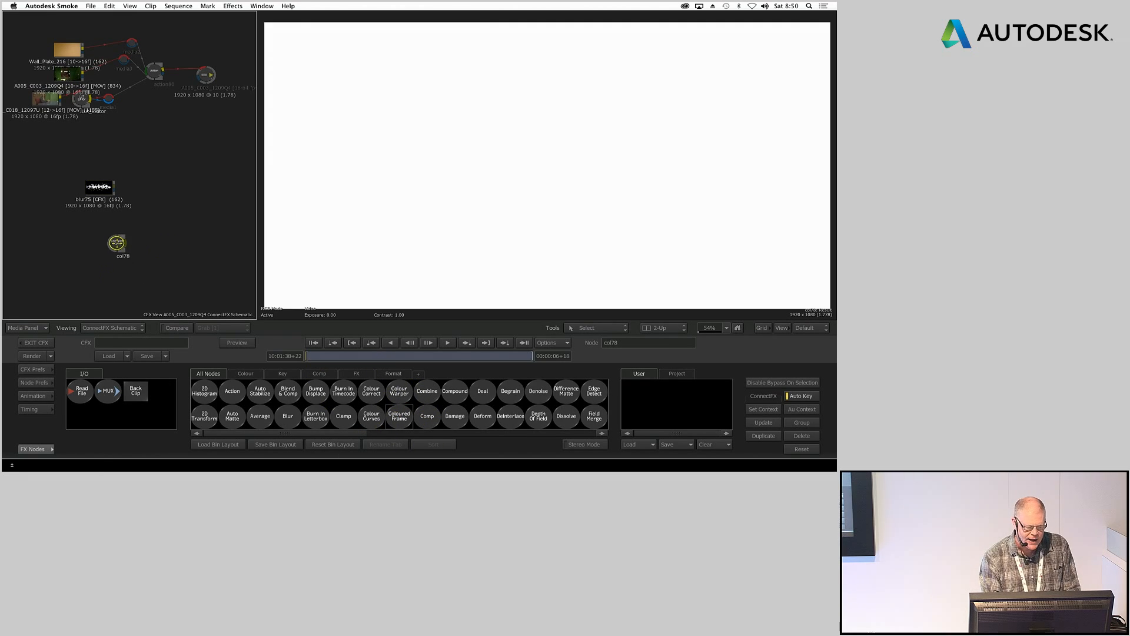
pyautogui.doubleClick(204, 415)
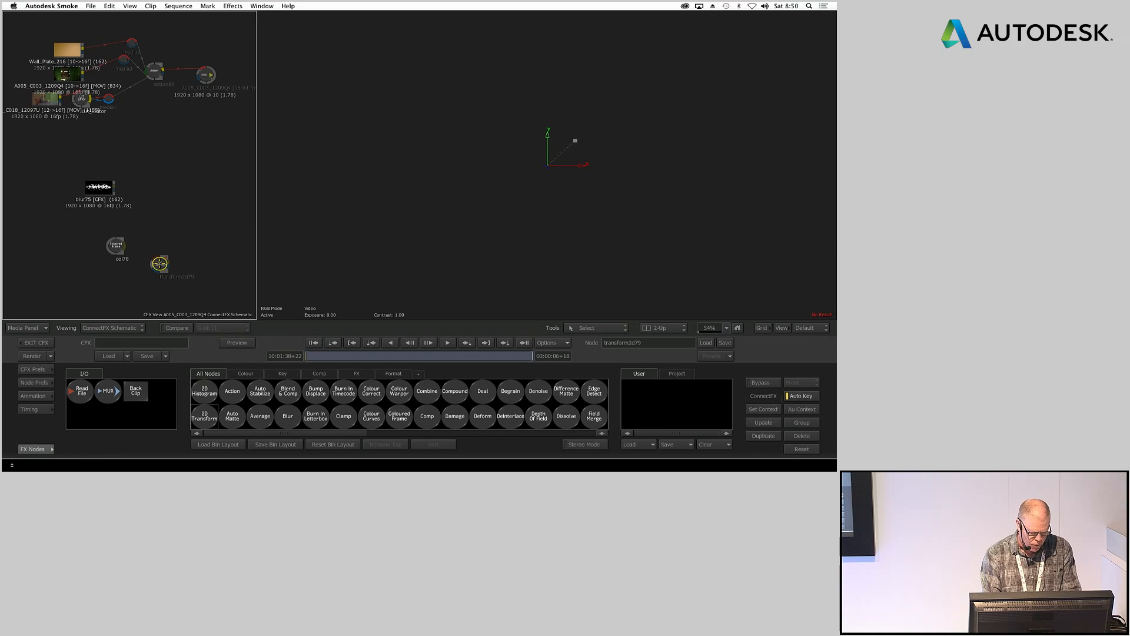
pyautogui.moveTo(232, 391); pyautogui.dragTo(190, 240)
pyautogui.press('p')
pyautogui.press('p')
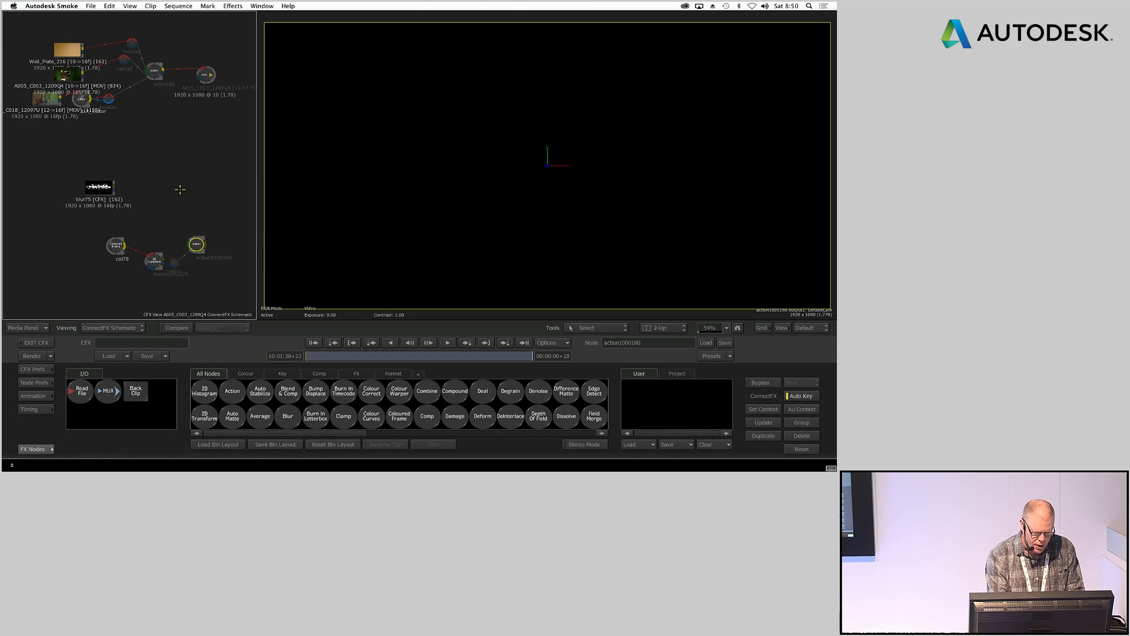
# Step: Connect the Coloured Frame as front and the 2D Transform as matte of the new Action's first media input
pyautogui.click(176, 255)
pyautogui.moveTo(173, 238); pyautogui.dragTo(172, 237)
pyautogui.press('super+z')
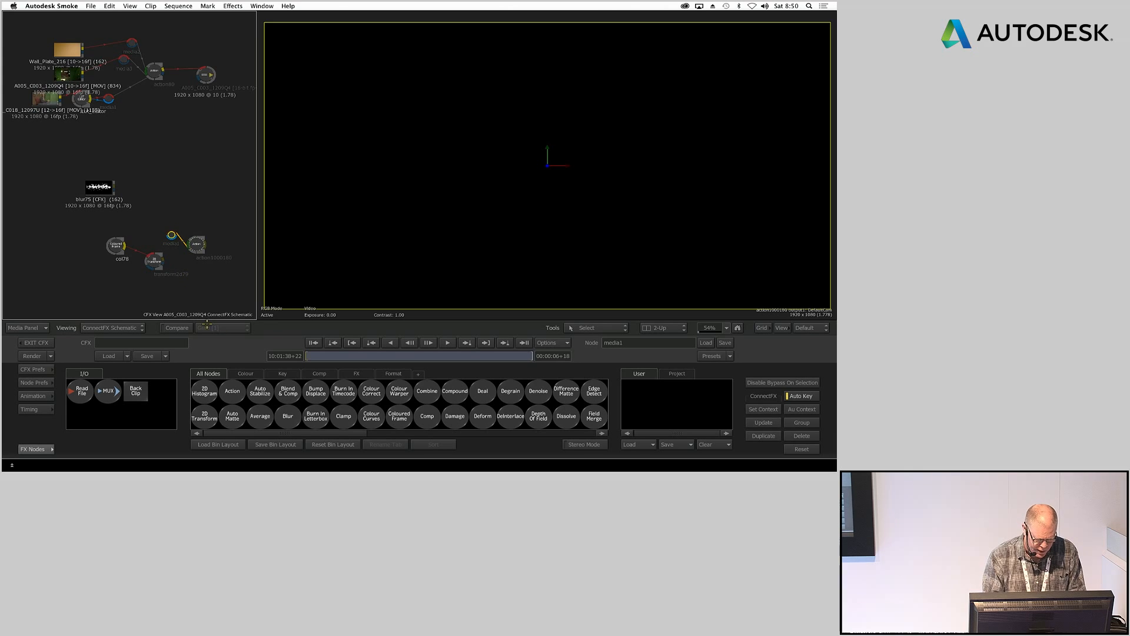
pyautogui.moveTo(176, 245); pyautogui.dragTo(145, 248)
pyautogui.moveTo(178, 240); pyautogui.dragTo(176, 247)
# Step: Turn off proportional scaling in the 2D Transform and set its scale to X 23 and Y 64
pyautogui.click(155, 261)
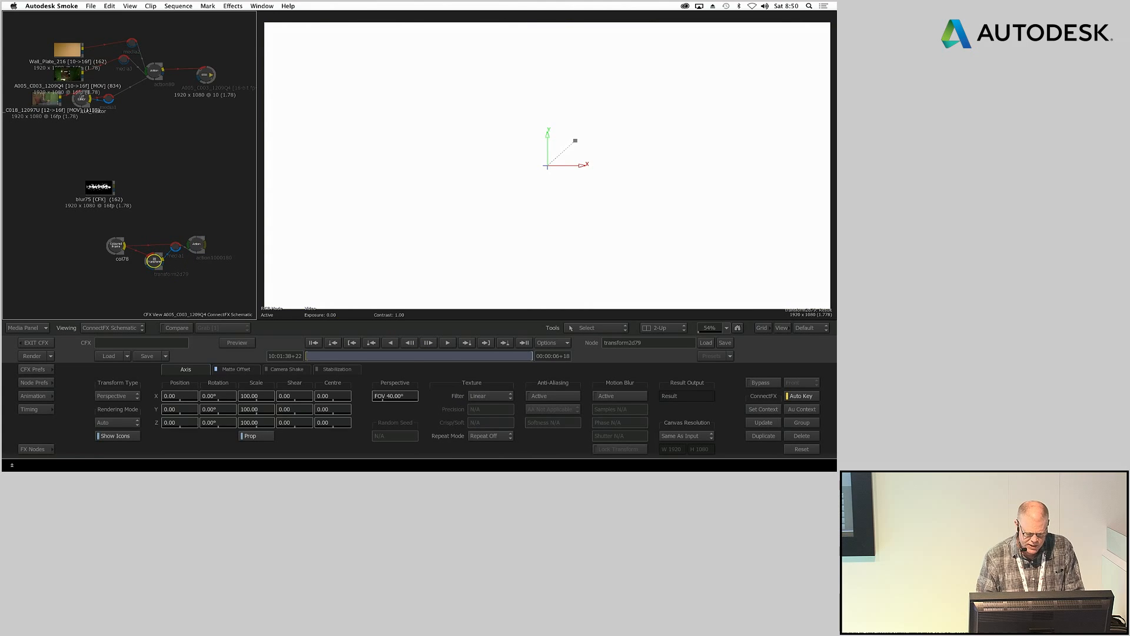
pyautogui.click(244, 435)
pyautogui.moveTo(259, 398)
pyautogui.mouseDown()
pyautogui.moveTo(231, 397)
pyautogui.moveTo(232, 411)
pyautogui.moveTo(239, 396)
pyautogui.moveTo(253, 409)
pyautogui.mouseUp()
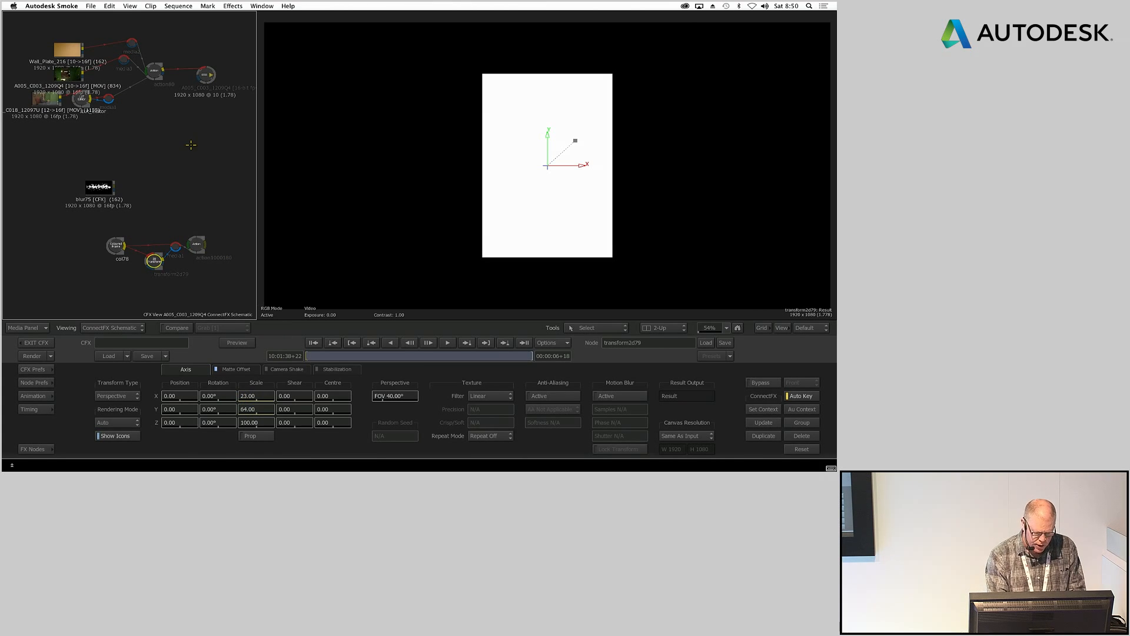
# Step: Connect the blur75 clip to the Action's third media input and delete the empty second layer in the Action schematic
pyautogui.moveTo(199, 245); pyautogui.dragTo(179, 198)
pyautogui.moveTo(193, 249); pyautogui.dragTo(140, 190)
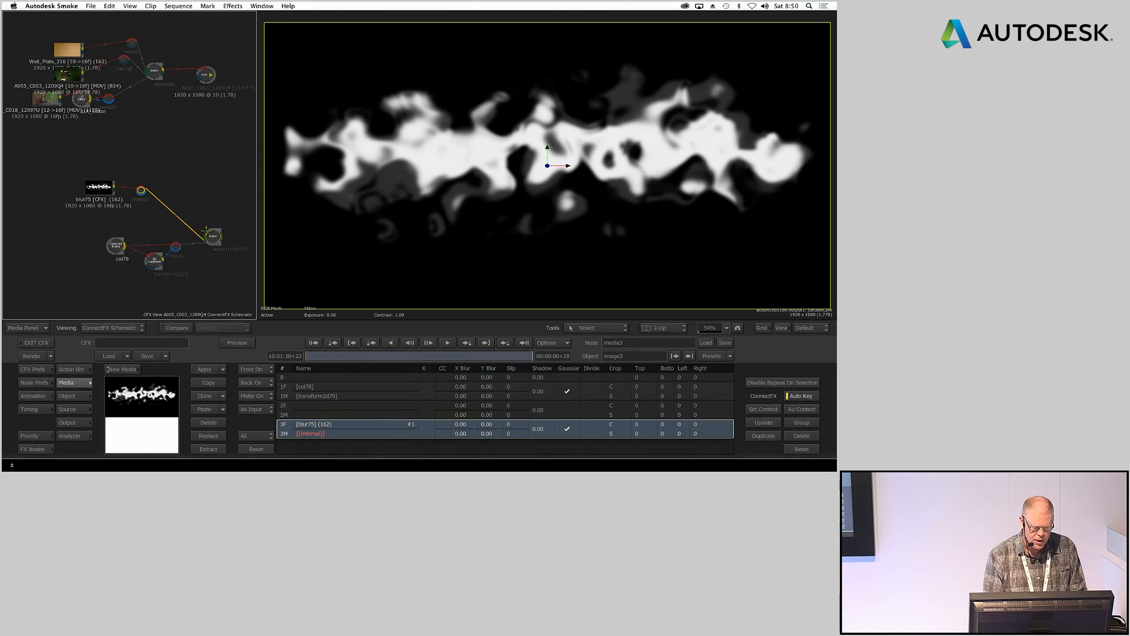
pyautogui.doubleClick(212, 236)
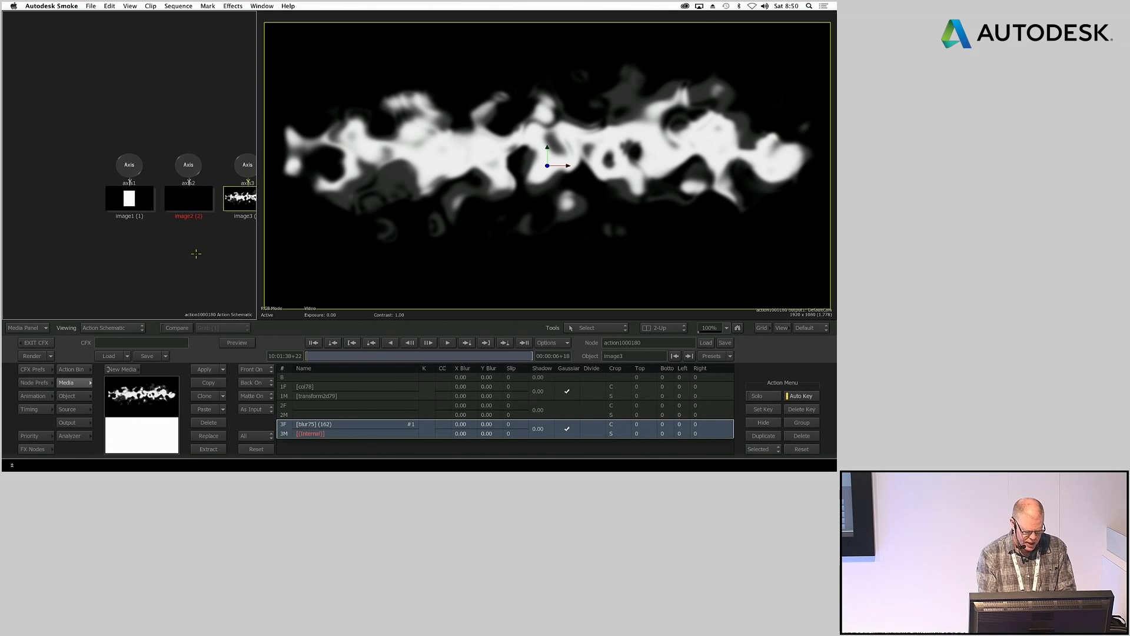
pyautogui.moveTo(187, 166); pyautogui.dragTo(159, 469)
pyautogui.moveTo(213, 230); pyautogui.dragTo(153, 223)
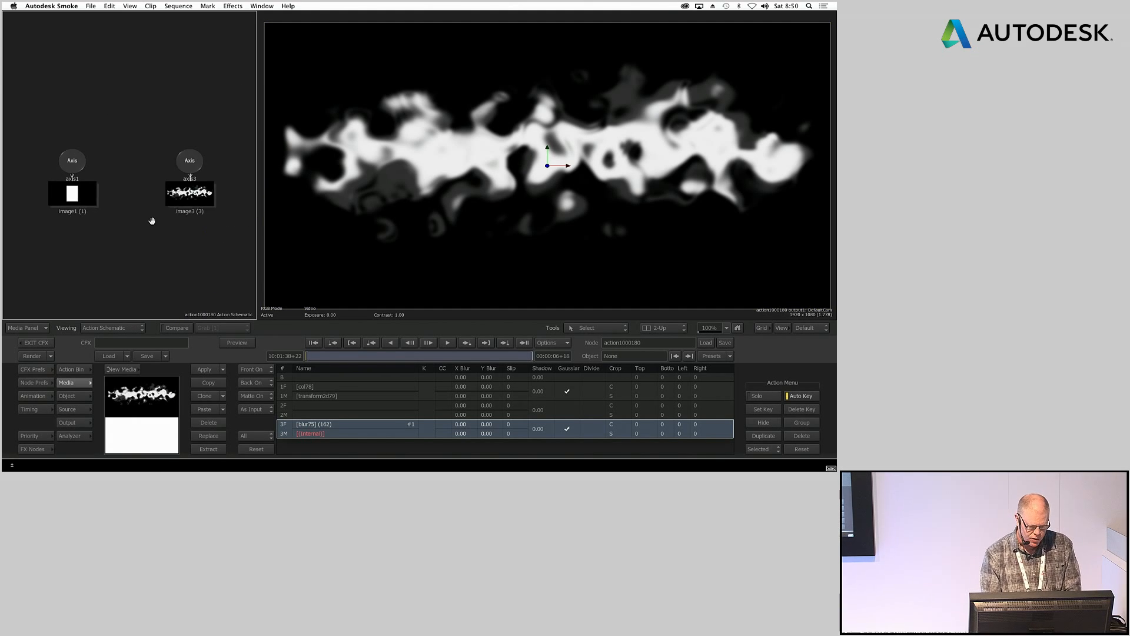
# Step: Set image3's blending to Subtract, scale its axis proportionally to 27 and set its Y position to 313
pyautogui.click(189, 157)
pyautogui.moveTo(151, 410); pyautogui.dragTo(101, 410)
pyautogui.press('super+z')
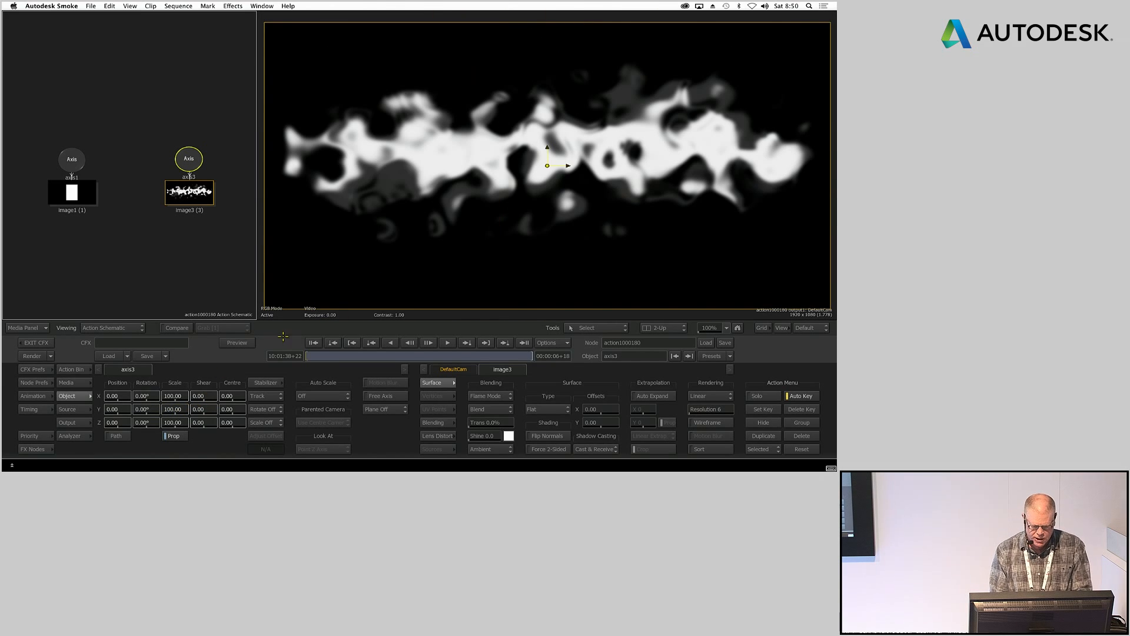
pyautogui.click(489, 409)
pyautogui.click(500, 232)
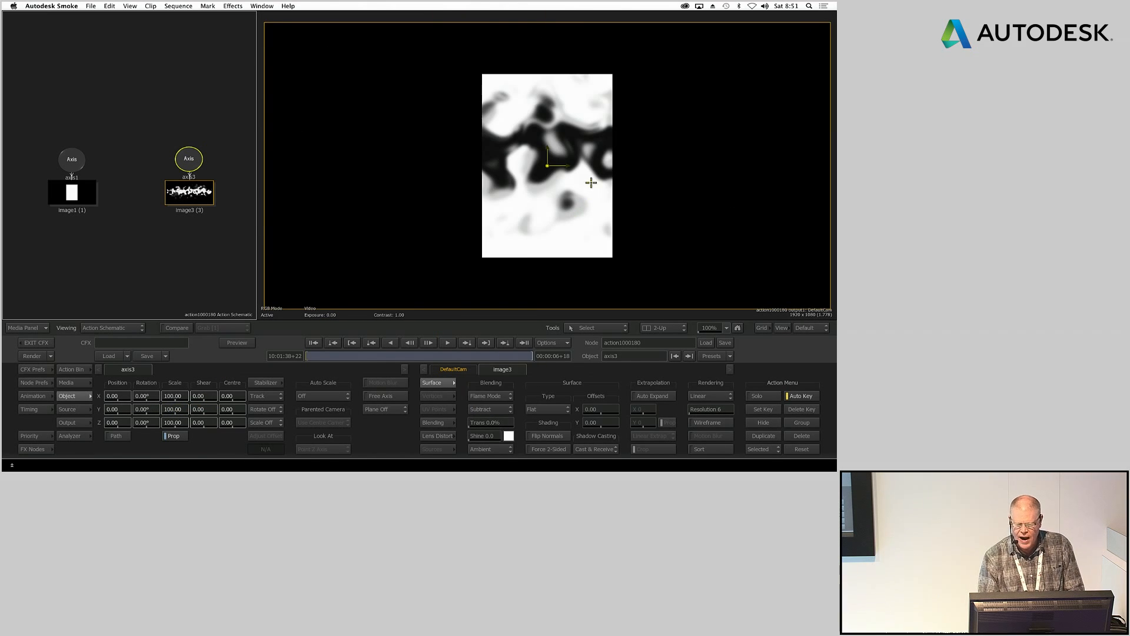
pyautogui.moveTo(172, 422); pyautogui.dragTo(216, 378)
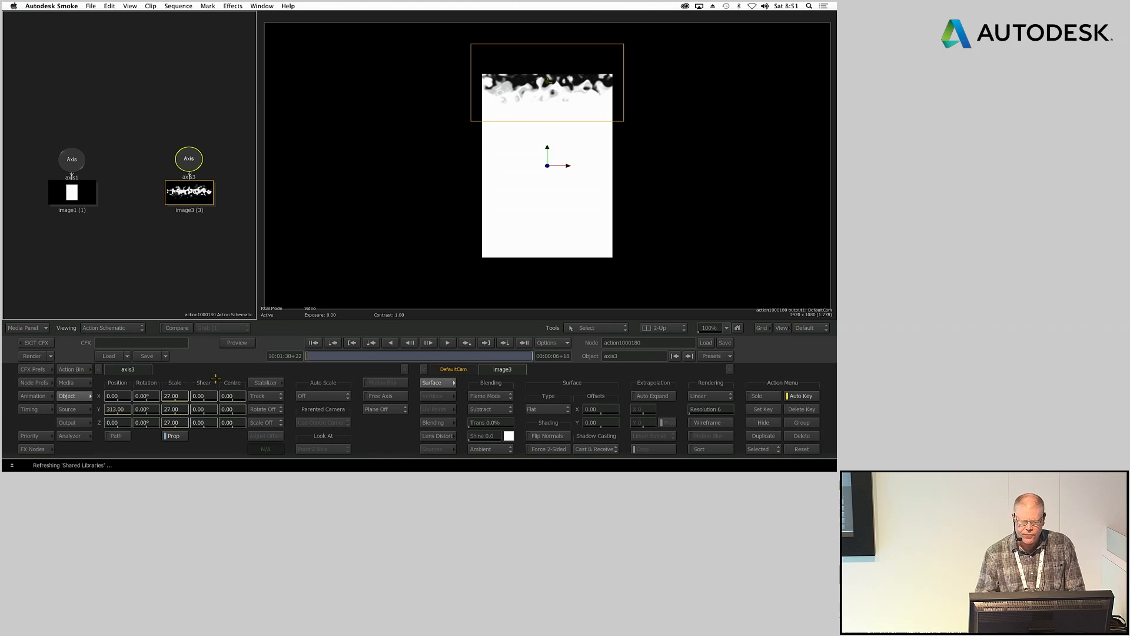
# Step: Duplicate axis3 as a second axis on image3 and set the copy's Y position to about -342, along the rectangle's lower edge
pyautogui.moveTo(188, 159); pyautogui.dragTo(189, 134)
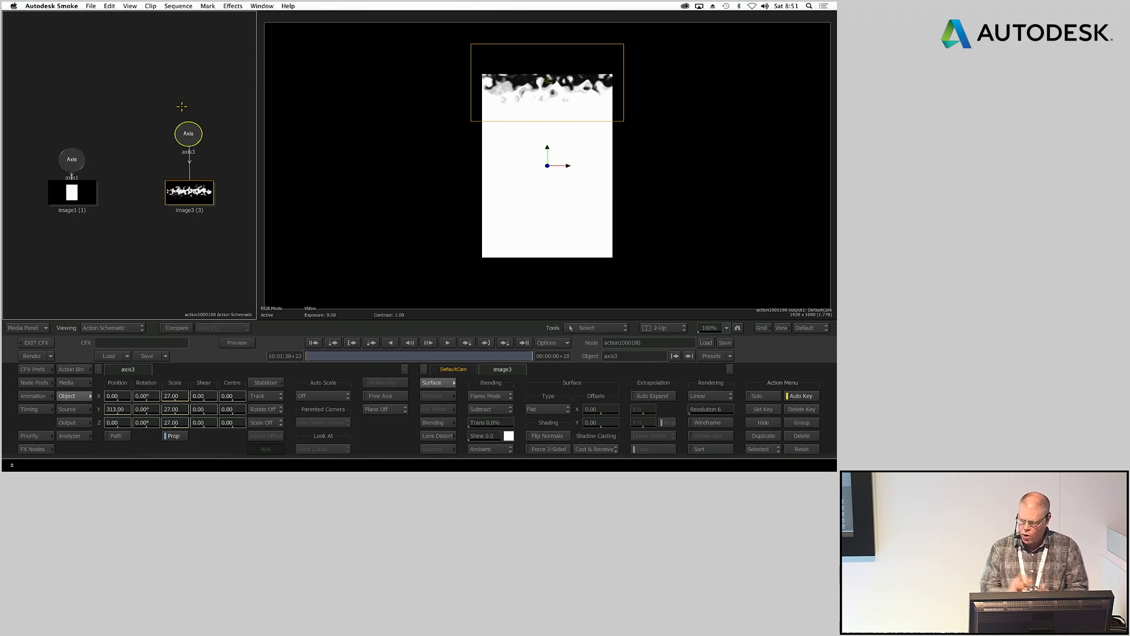
pyautogui.rightClick(189, 145)
pyautogui.click(222, 164)
pyautogui.moveTo(221, 210); pyautogui.dragTo(191, 288)
pyautogui.moveTo(120, 407); pyautogui.dragTo(5, 394)
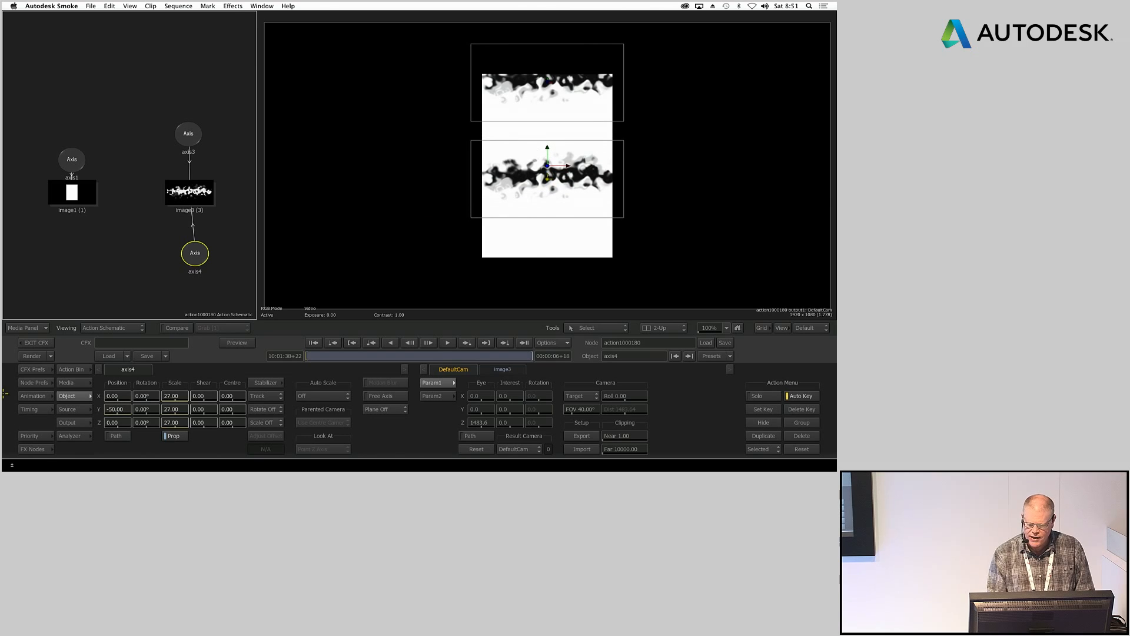
pyautogui.moveTo(547, 180); pyautogui.dragTo(547, 250)
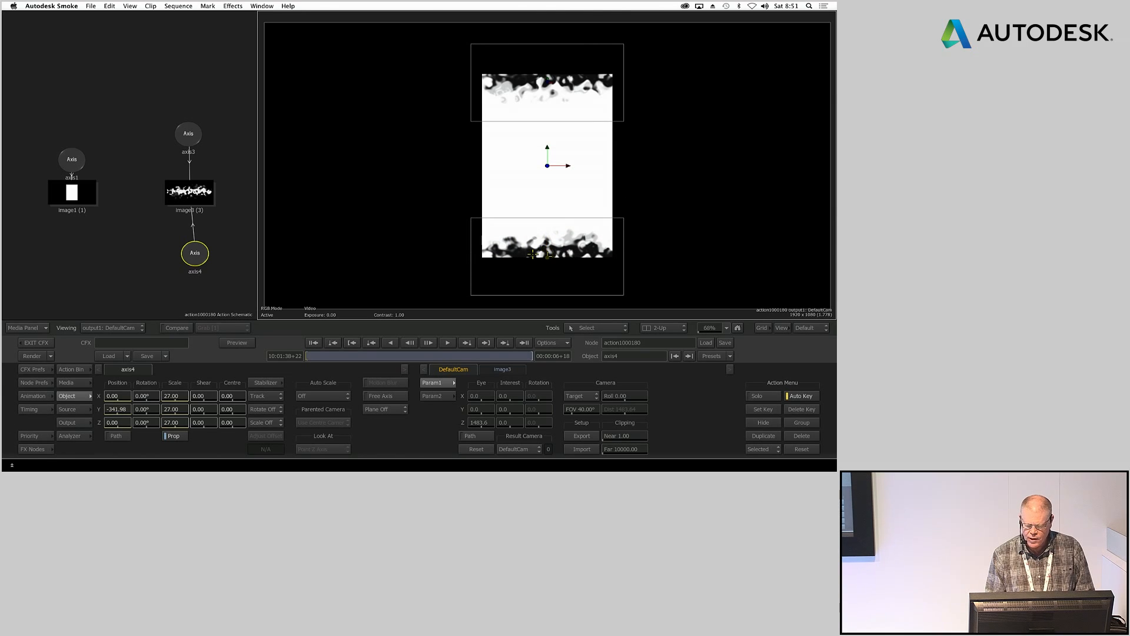
# Step: Duplicate axis4, place the copy beside image3 in the schematic and reset its Y position to 0
pyautogui.click(191, 254)
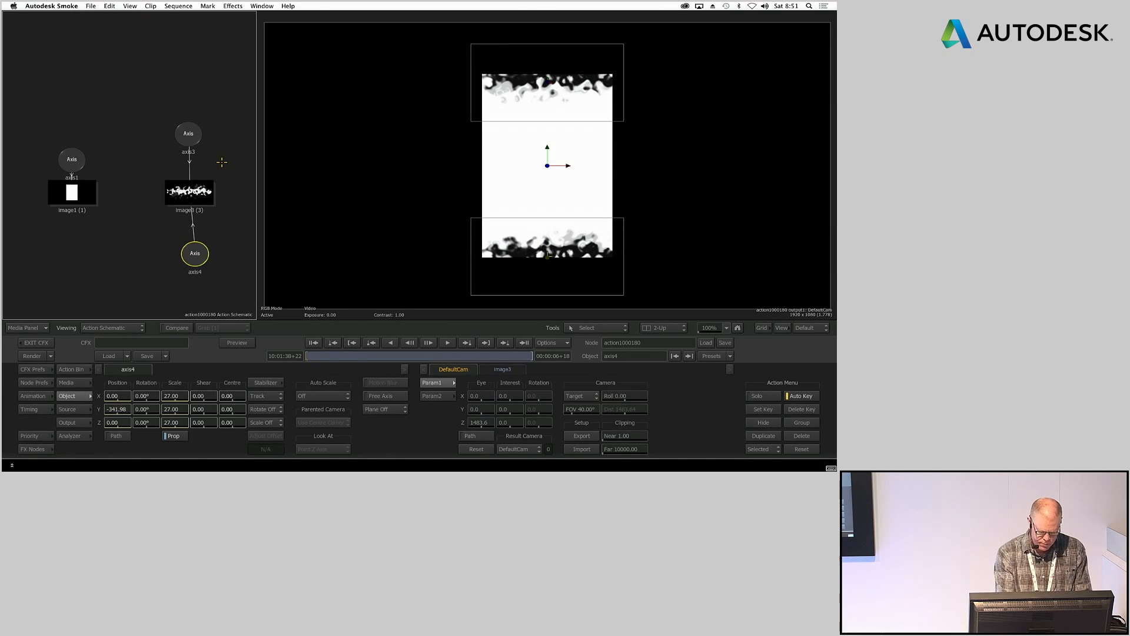
pyautogui.press('super+d')
pyautogui.moveTo(222, 279); pyautogui.dragTo(114, 239)
pyautogui.moveTo(222, 279); pyautogui.dragTo(139, 192)
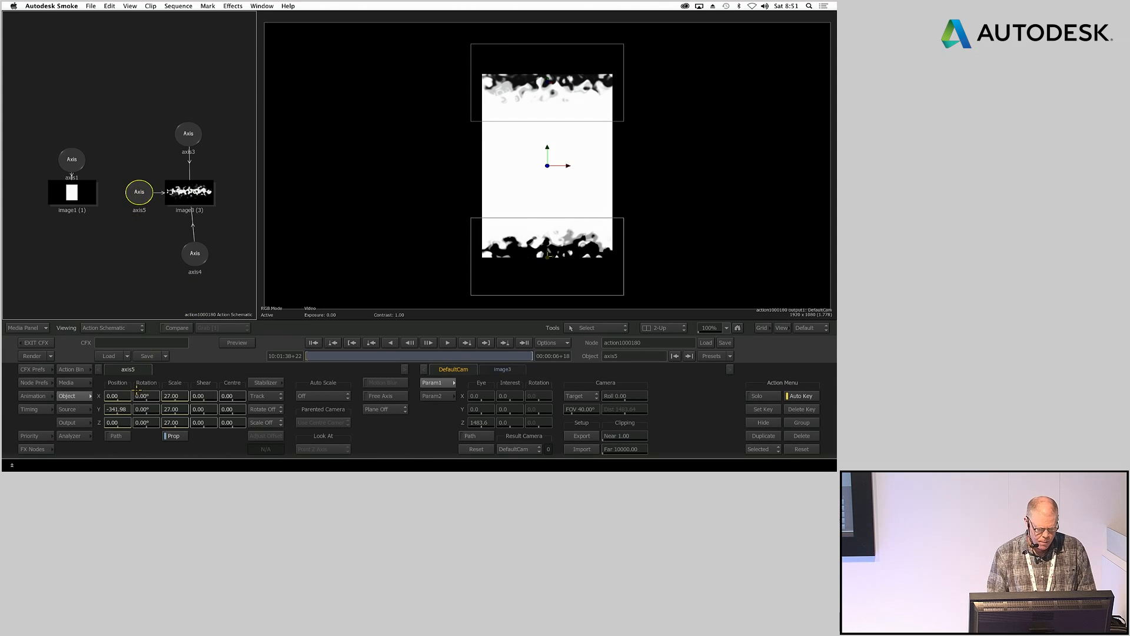
pyautogui.keyDown('ctrl'); pyautogui.click(116, 408); pyautogui.keyUp('ctrl')
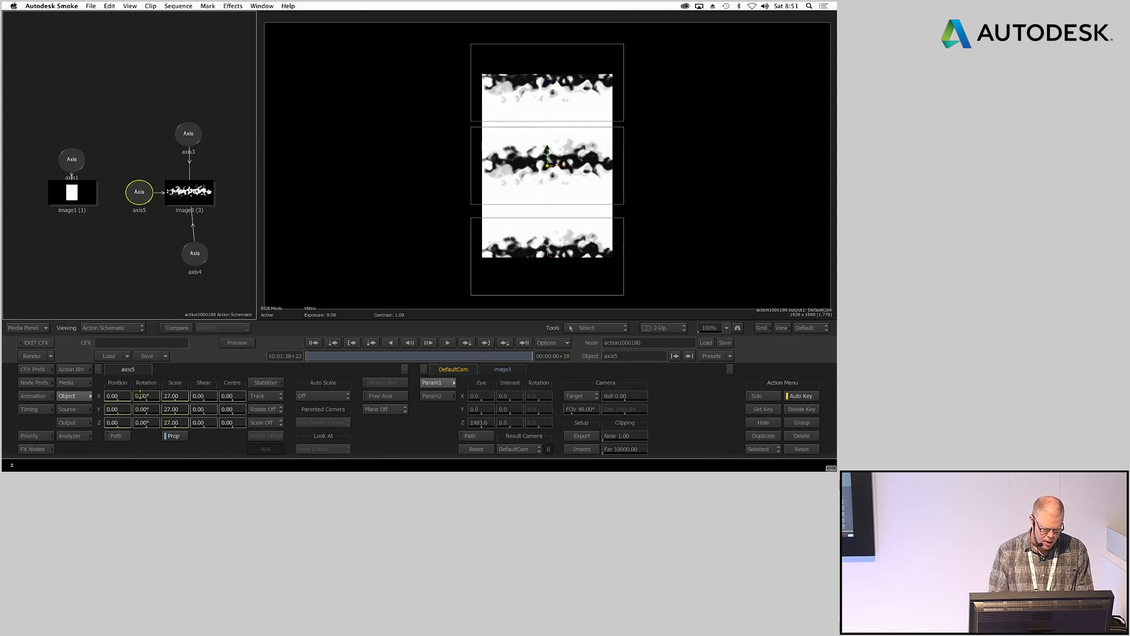
# Step: Set axis5's Z rotation to 90°, its proportional scale to 38 and its X position to -192, along the rectangle's left edge
pyautogui.click(149, 421)
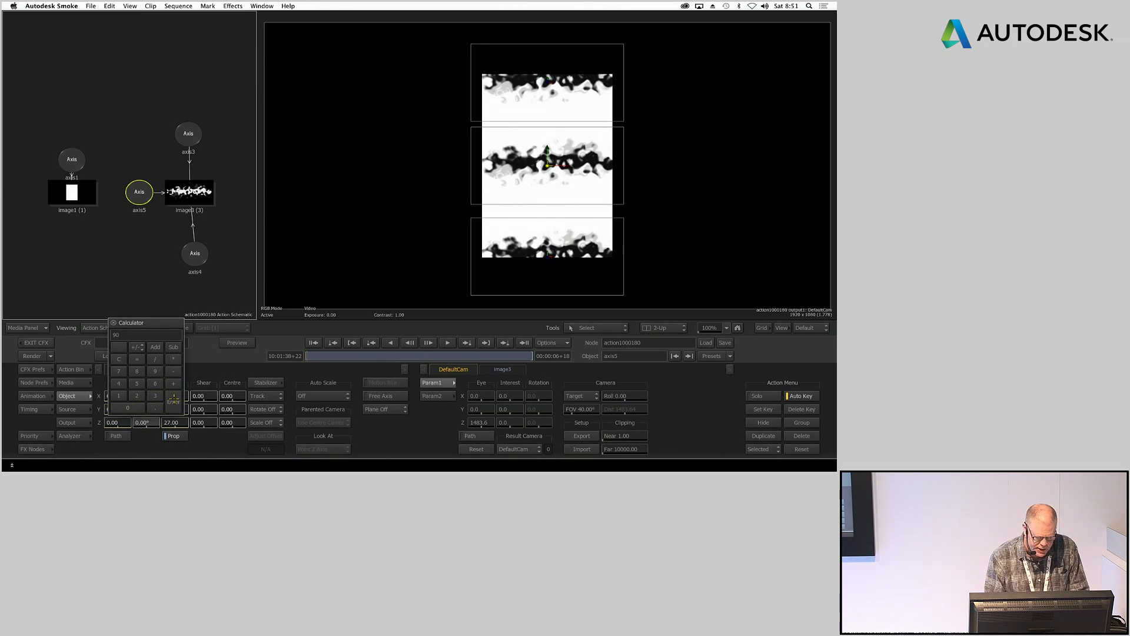
pyautogui.click(174, 399)
pyautogui.moveTo(173, 423); pyautogui.dragTo(184, 428)
pyautogui.moveTo(122, 394); pyautogui.dragTo(101, 380)
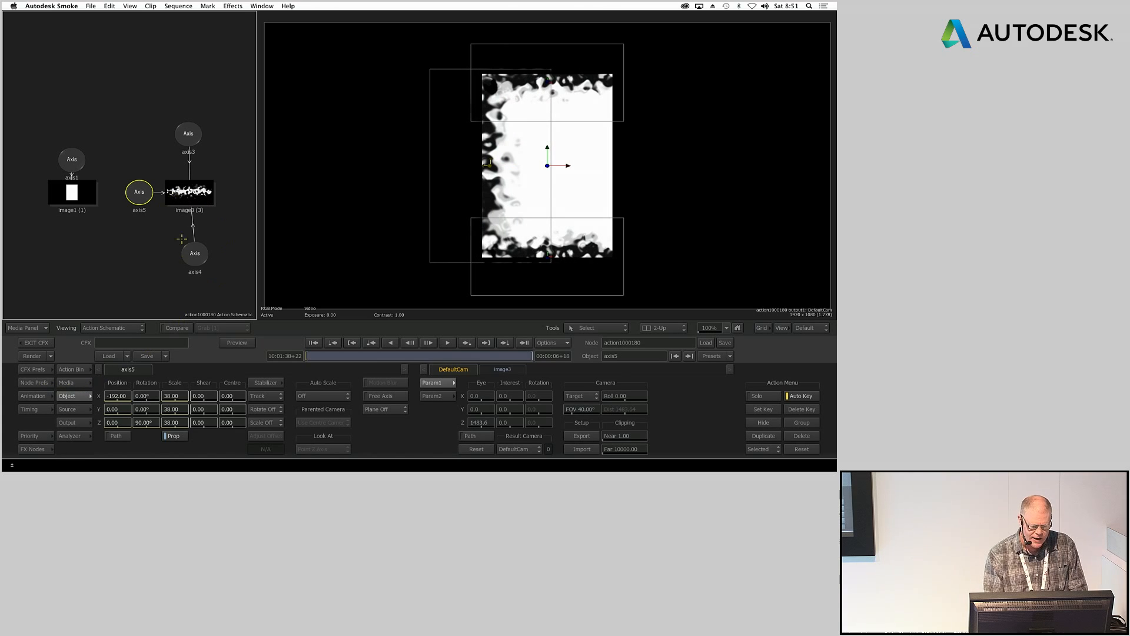
# Step: Duplicate axis5 on the other side of image3 and set the copy's X position to 241, along the rectangle's right edge
pyautogui.rightClick(138, 188)
pyautogui.click(167, 218)
pyautogui.moveTo(167, 218); pyautogui.dragTo(246, 192)
pyautogui.moveTo(117, 396)
pyautogui.mouseDown()
pyautogui.moveTo(349, 342)
pyautogui.moveTo(352, 331)
pyautogui.moveTo(342, 356)
pyautogui.moveTo(525, 344)
pyautogui.moveTo(359, 359)
pyautogui.moveTo(134, 403)
pyautogui.mouseUp()
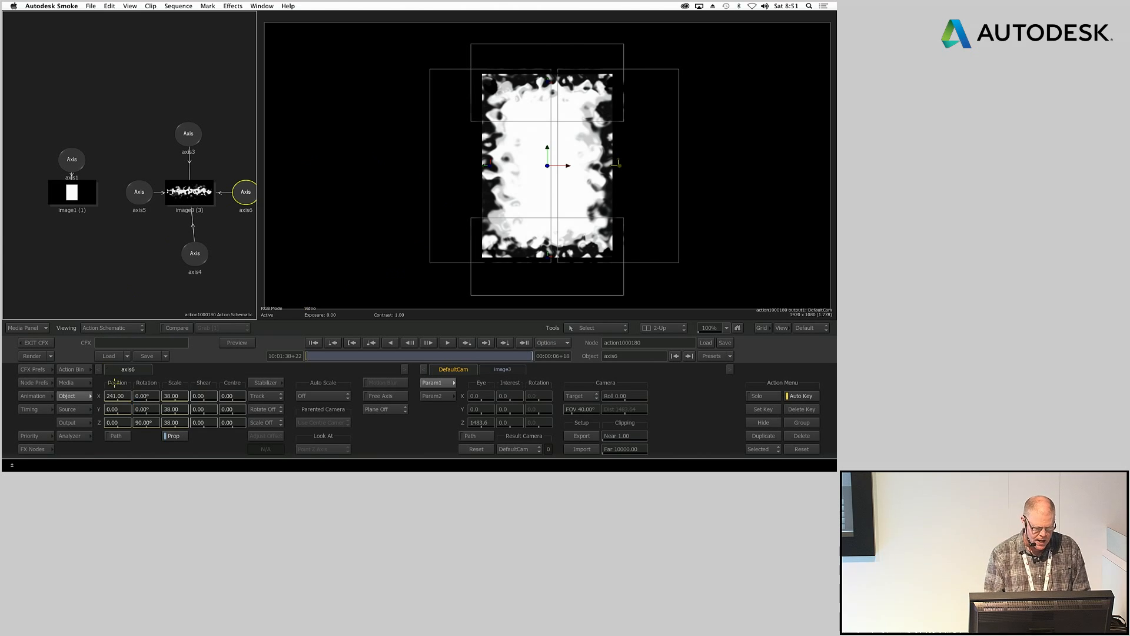
# Step: Blur the matte of the first media layer by 18 in X and Y
pyautogui.click(91, 382)
pyautogui.click(316, 386)
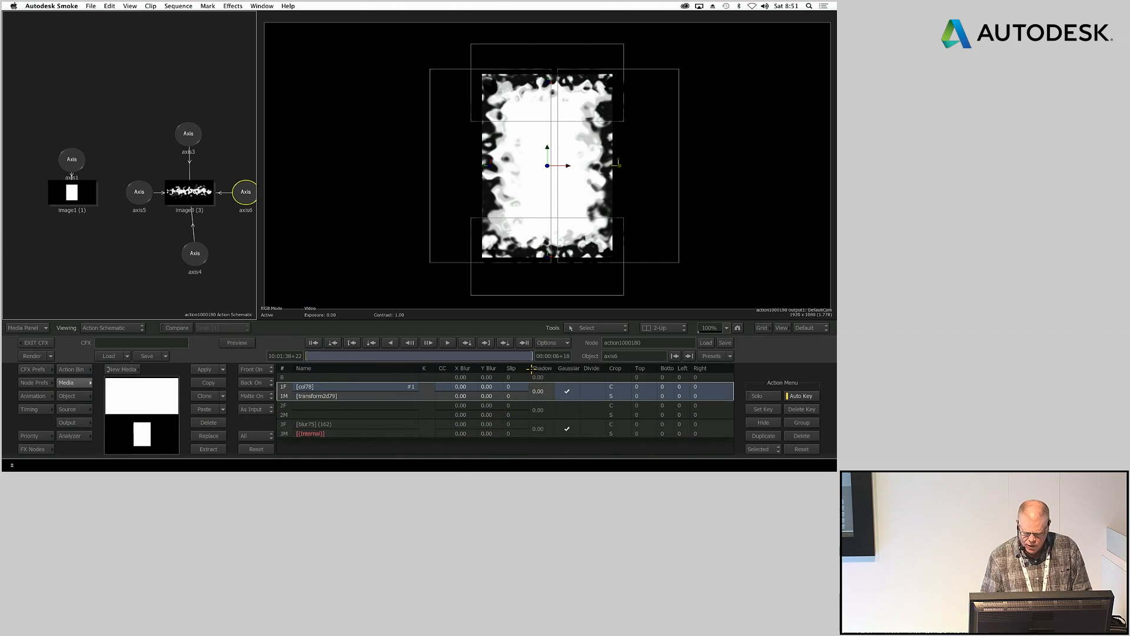
pyautogui.moveTo(489, 386); pyautogui.dragTo(541, 382)
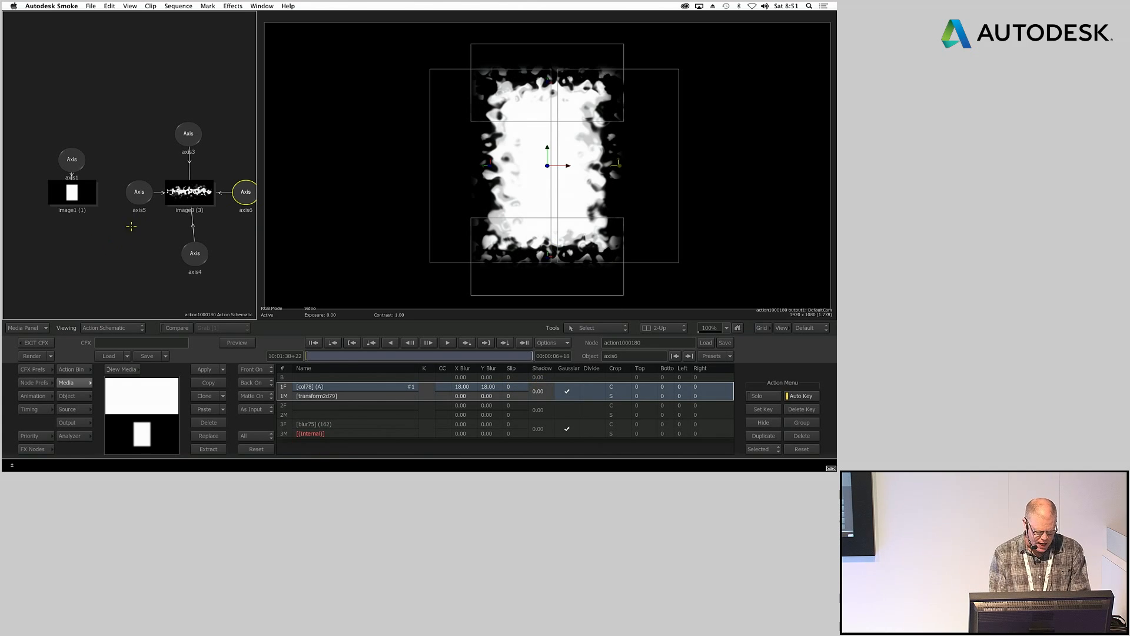
# Step: Return to the ConnectFX schematic and add the Spark_Image still from the library's Stills folder above the blur75 clip
pyautogui.press('Escape')
pyautogui.press('F1')
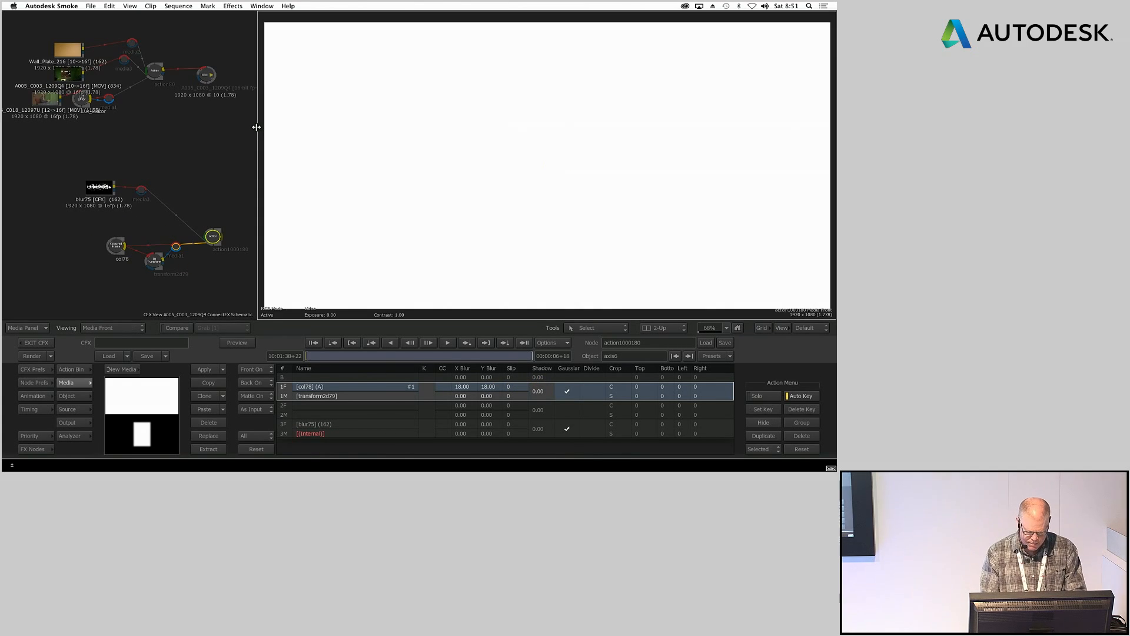
pyautogui.press('F4')
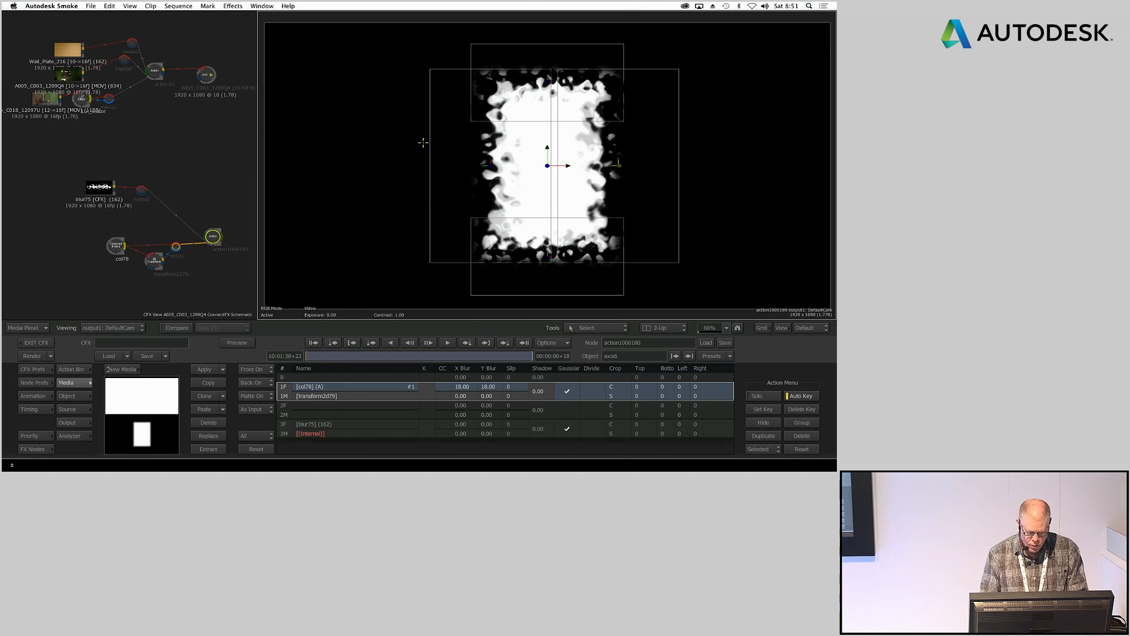
pyautogui.hotkey('alt', '`')
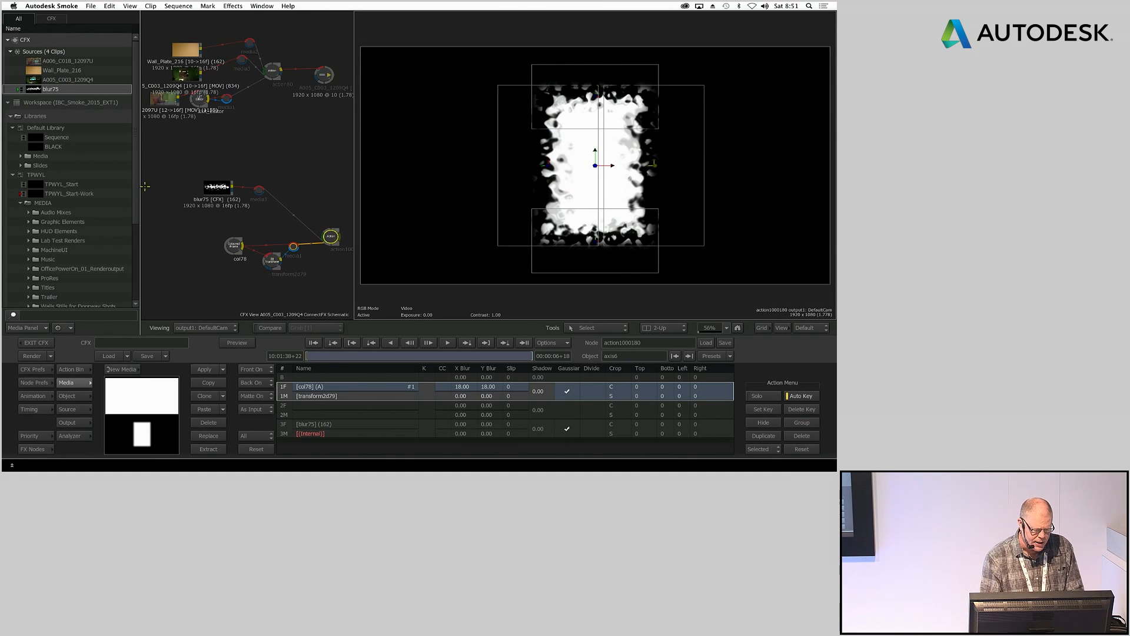
pyautogui.scroll(-6, 35, 231)
pyautogui.click(27, 245)
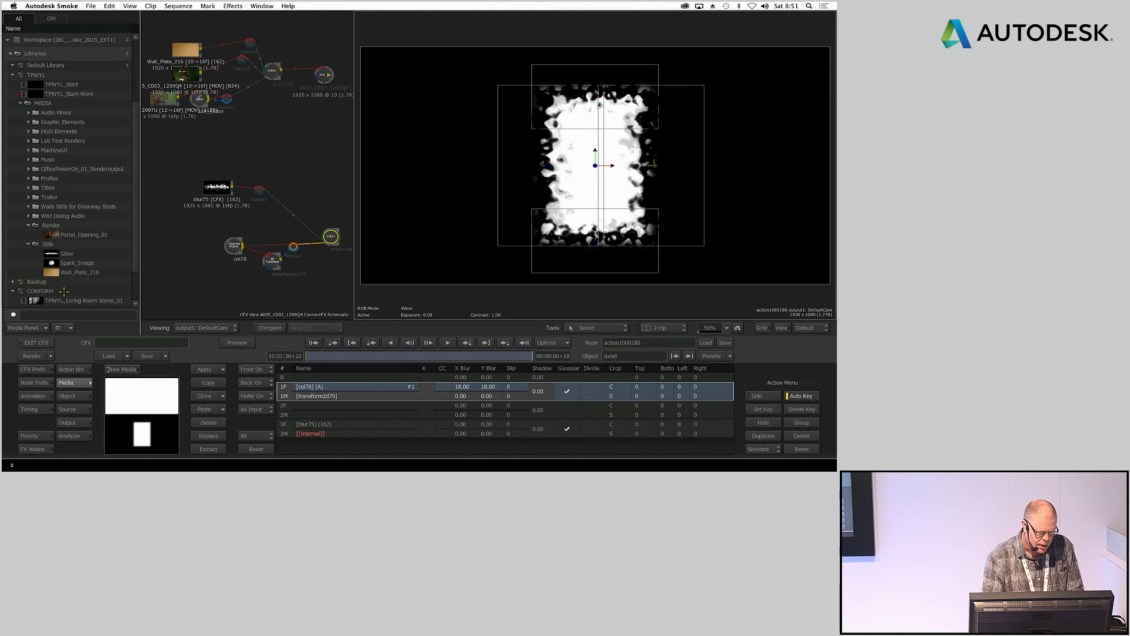
pyautogui.moveTo(89, 262); pyautogui.dragTo(271, 138)
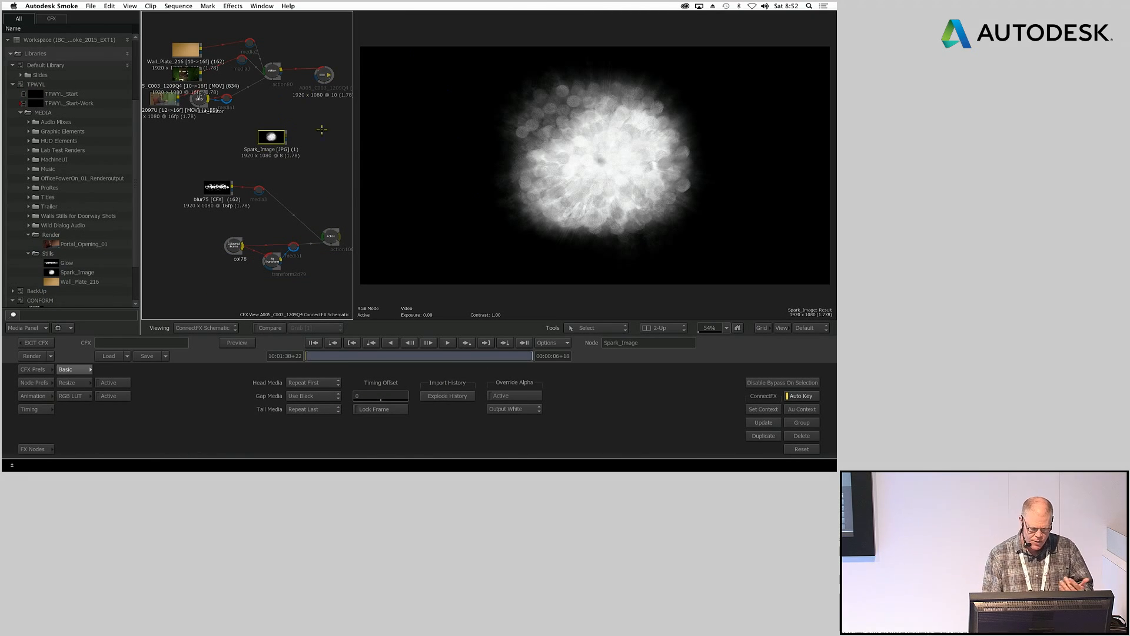
# Step: Add a Matchbox node after Spark_Image and load the Ripples shader
pyautogui.click(37, 449)
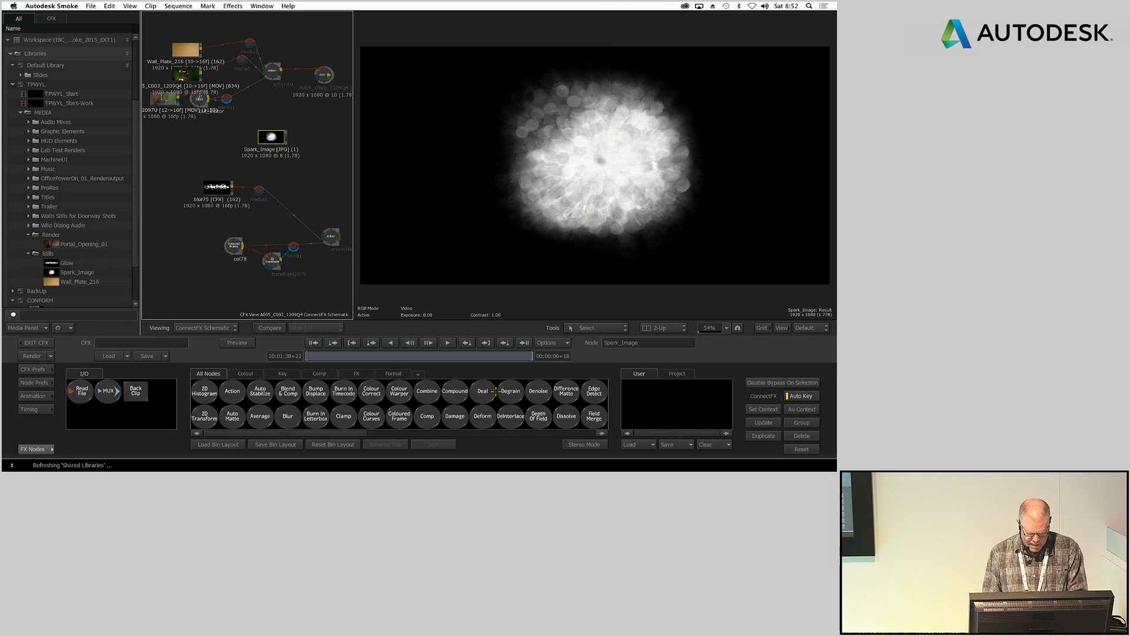
pyautogui.hscroll(5, 493, 395)
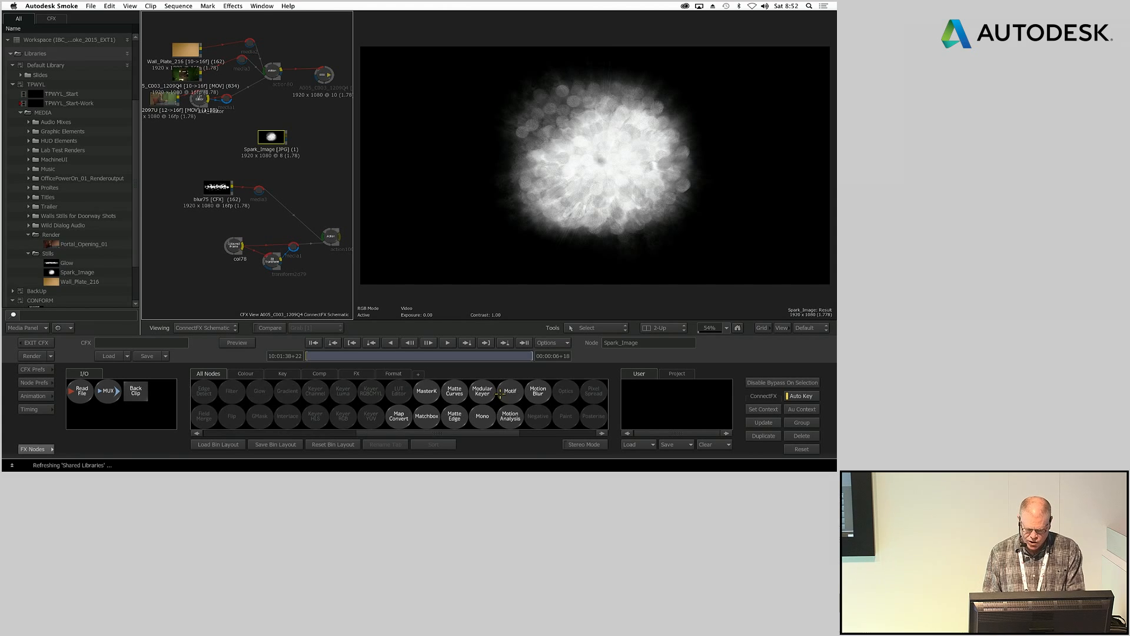
pyautogui.click(427, 416)
pyautogui.click(320, 148)
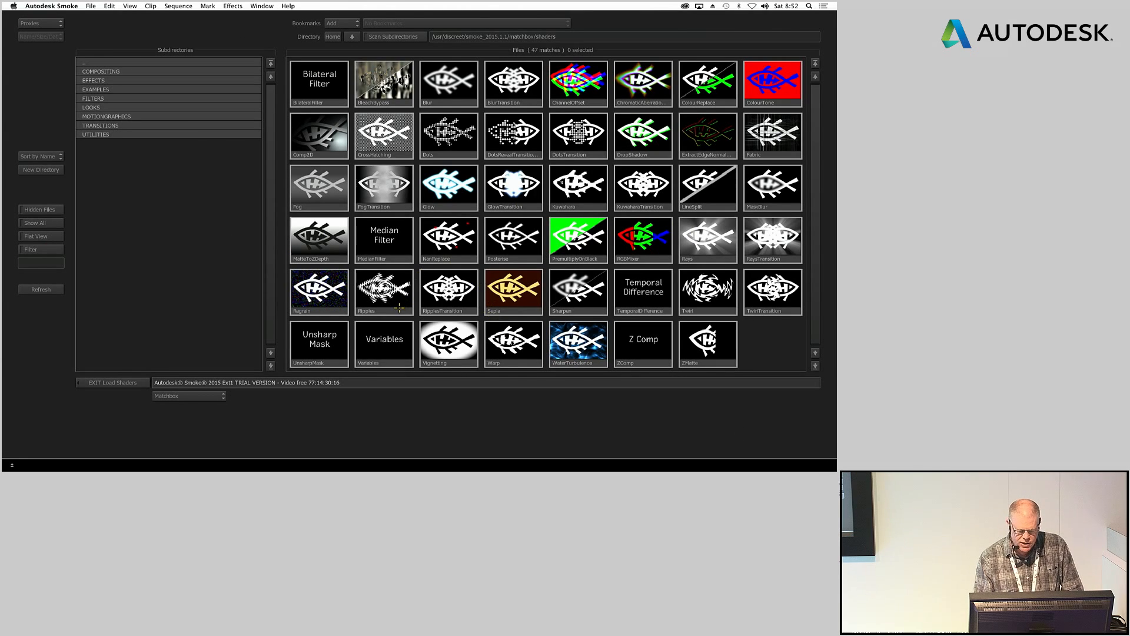
pyautogui.click(384, 291)
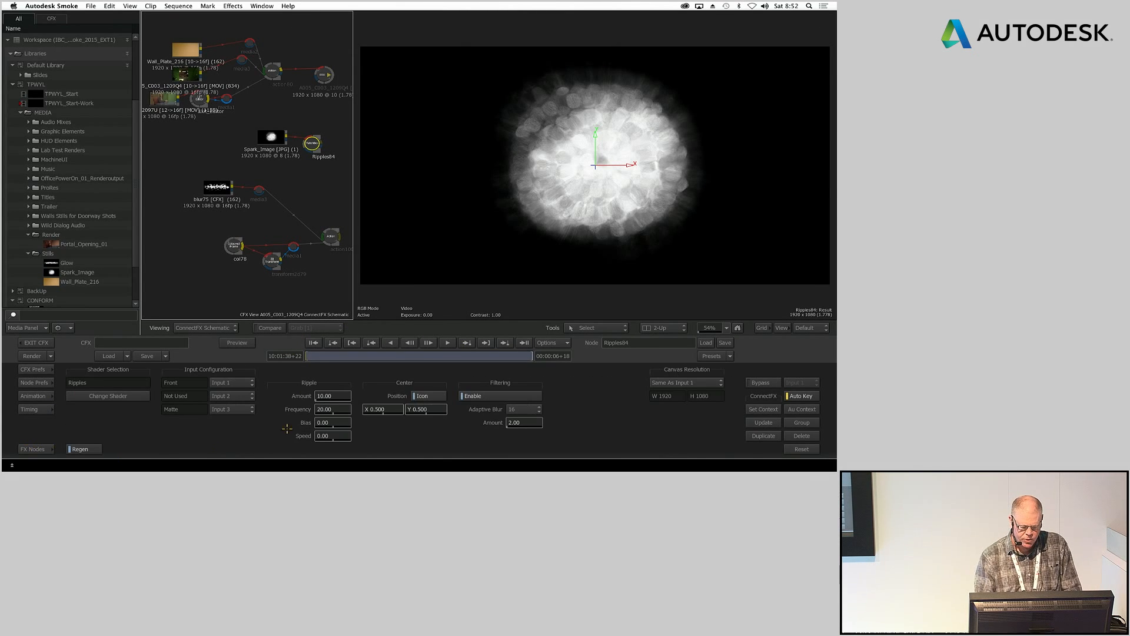
# Step: Set the Ripples amount to 12 and frequency to 34.40, and shift both spark nodes to make room in the schematic
pyautogui.moveTo(356, 414); pyautogui.dragTo(349, 396)
pyautogui.moveTo(349, 355); pyautogui.dragTo(288, 289)
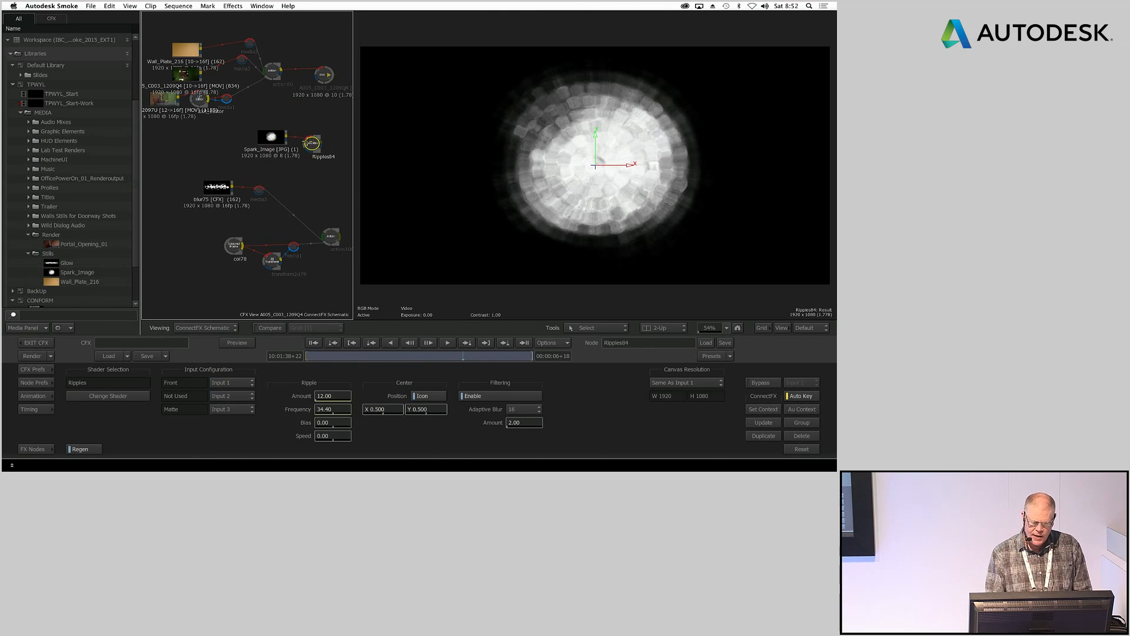
pyautogui.moveTo(312, 143); pyautogui.dragTo(268, 146)
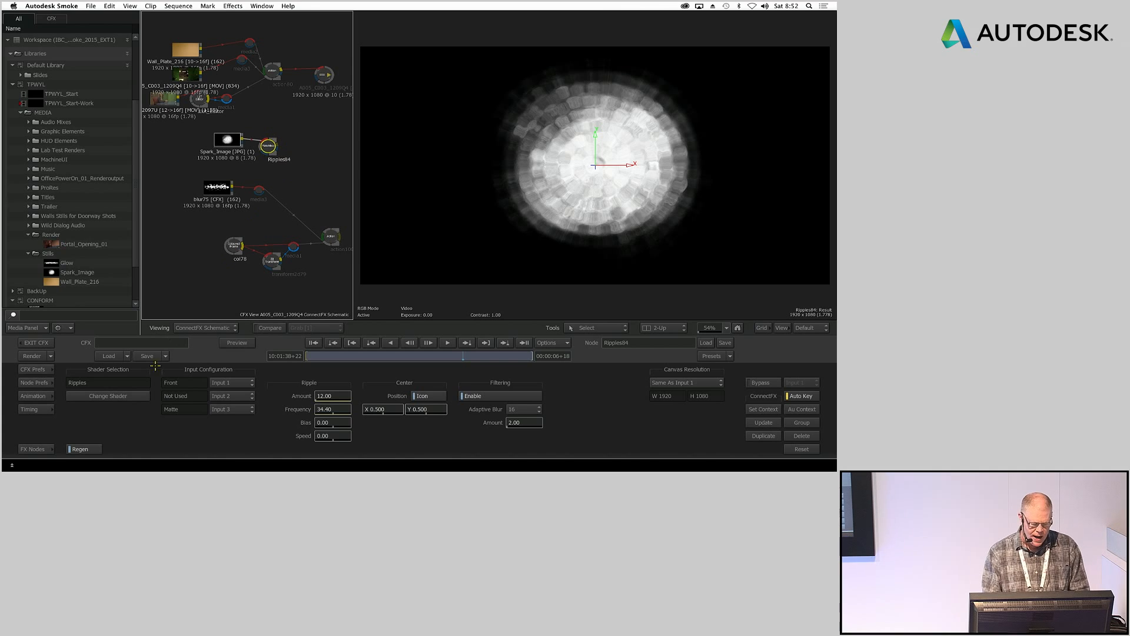
# Step: Add a 2D Transform after the Ripples node and animate its Z rotation from -224° at the first frame to another angle at the last frame
pyautogui.click(37, 448)
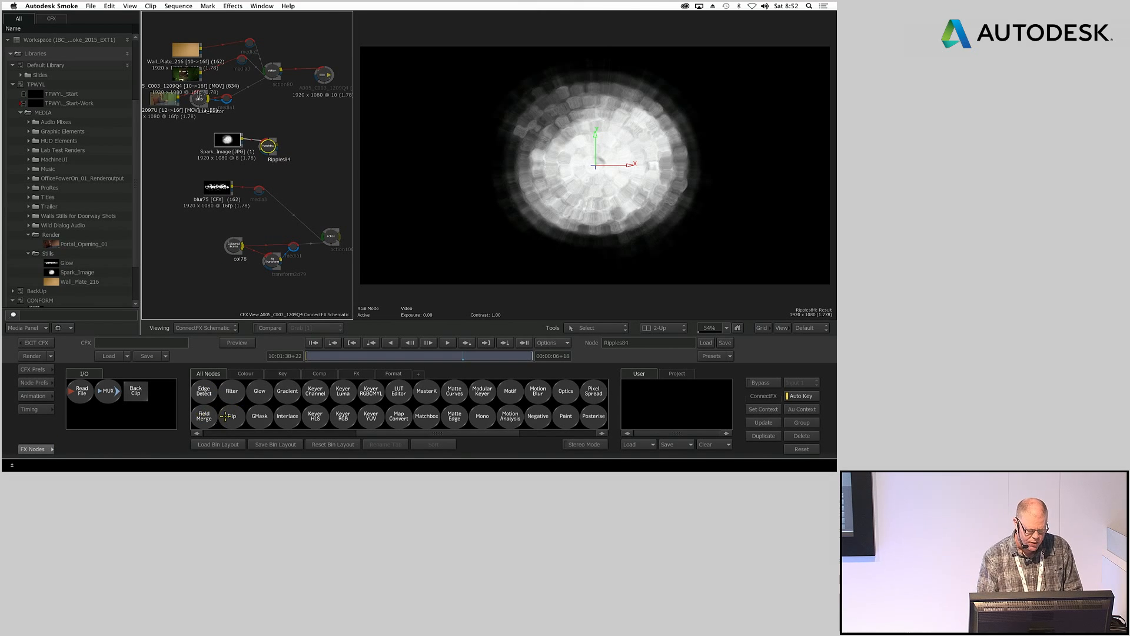
pyautogui.press('2')
pyautogui.moveTo(204, 415); pyautogui.dragTo(305, 147)
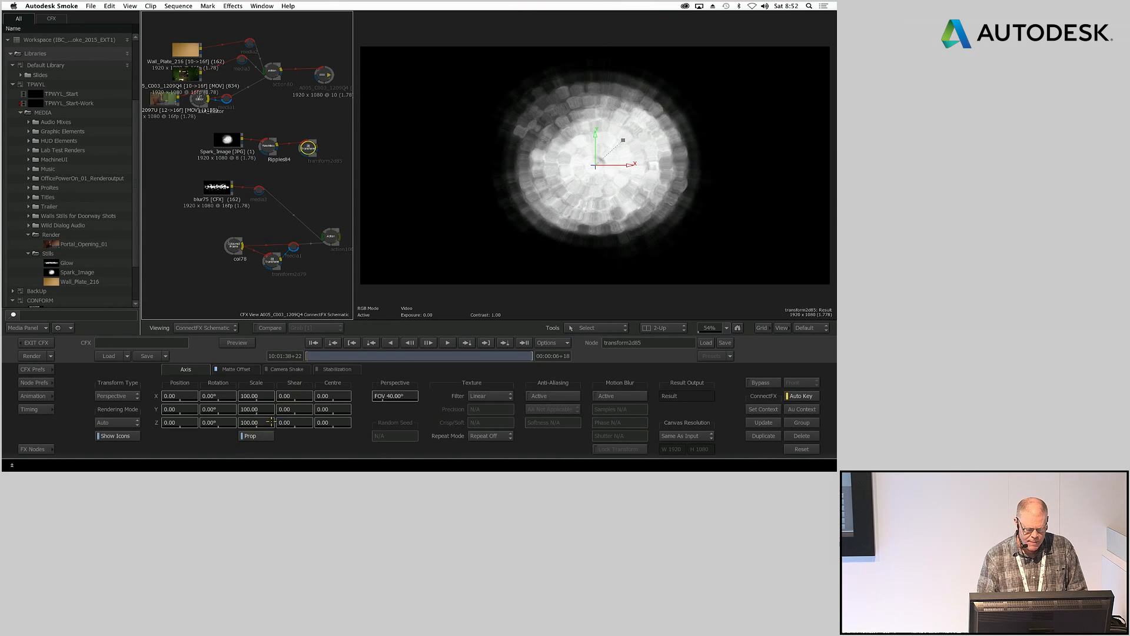
pyautogui.moveTo(220, 420); pyautogui.dragTo(124, 419)
pyautogui.press('End')
pyautogui.moveTo(211, 423); pyautogui.dragTo(597, 431)
pyautogui.moveTo(531, 355); pyautogui.dragTo(134, 395)
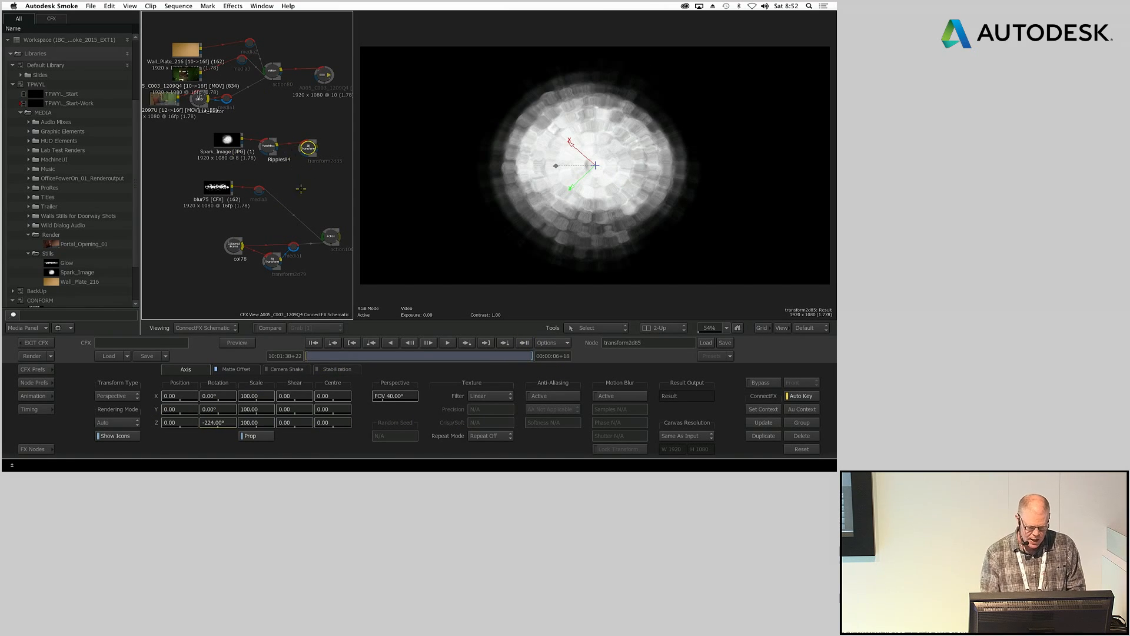
# Step: Rearrange the node groups, add a new Action and feed the spark's 2D Transform into its first three media layers
pyautogui.moveTo(332, 236); pyautogui.dragTo(233, 216)
pyautogui.moveTo(308, 149); pyautogui.dragTo(297, 248)
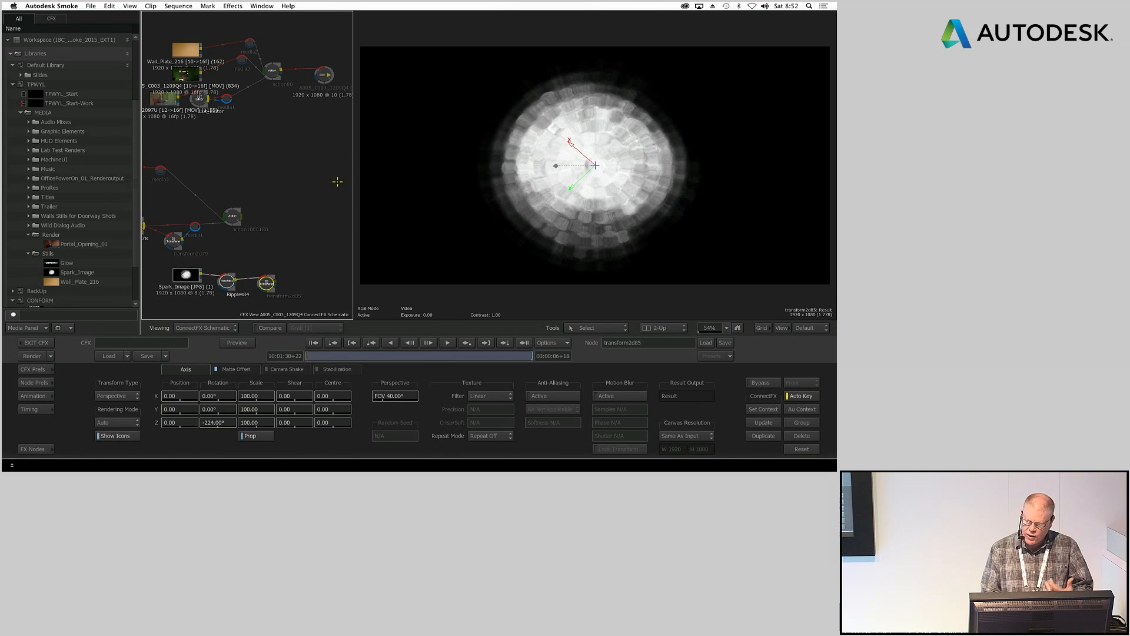
pyautogui.click(36, 449)
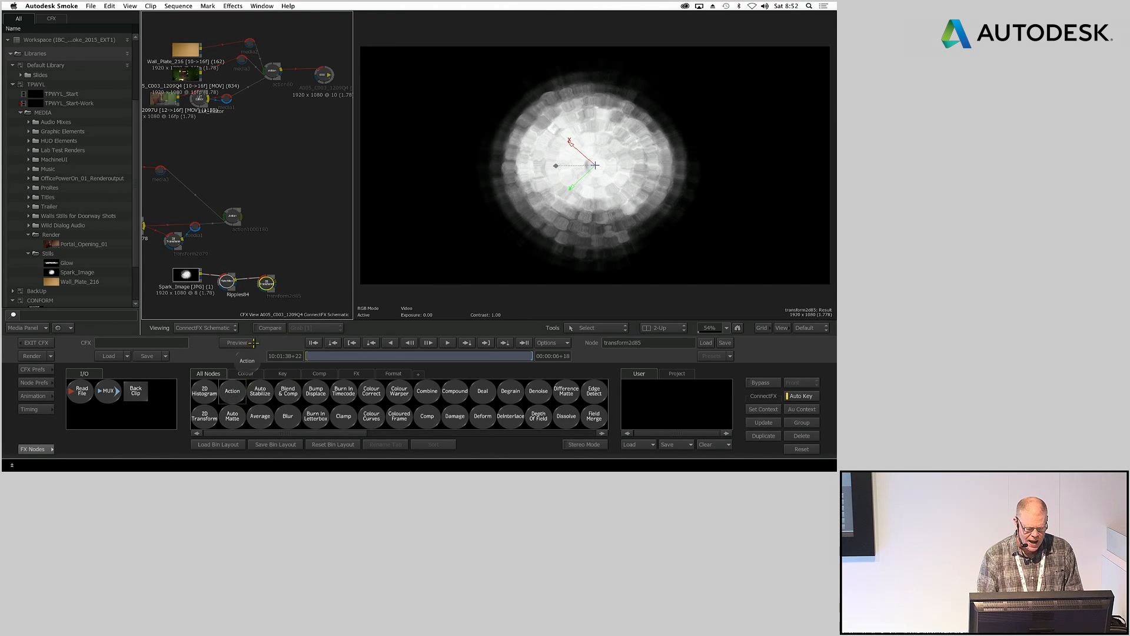
pyautogui.moveTo(233, 391); pyautogui.dragTo(332, 276)
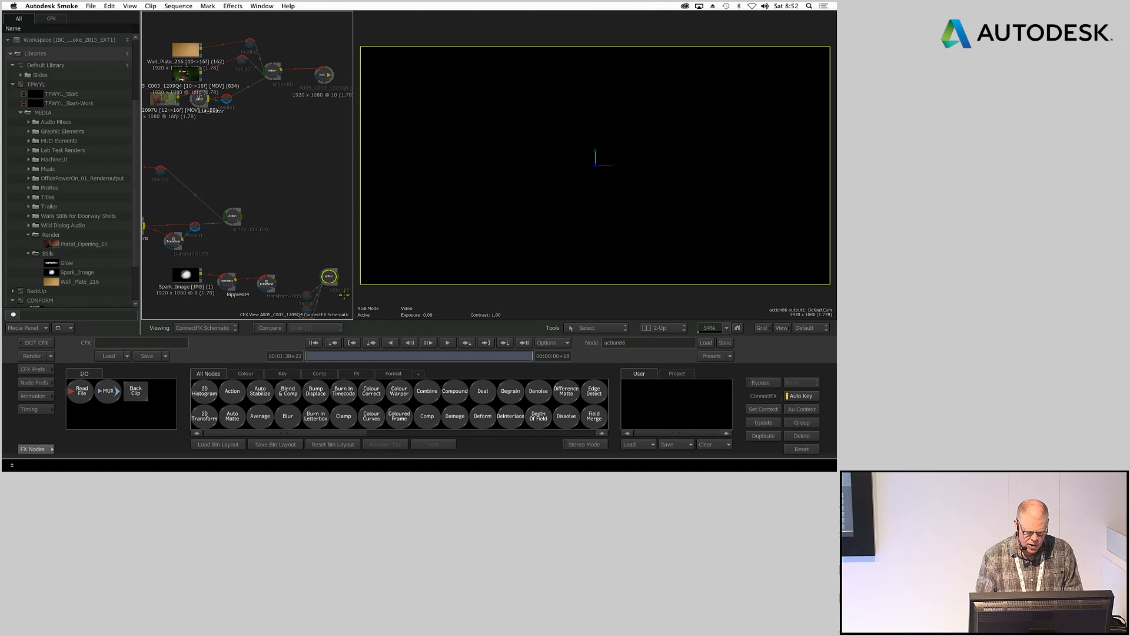
pyautogui.moveTo(309, 294); pyautogui.dragTo(291, 226)
pyautogui.click(326, 191)
pyautogui.doubleClick(325, 191)
pyautogui.moveTo(299, 261); pyautogui.dragTo(252, 259)
# Step: Set the blending mode of image3, image2 and image1 to Screen
pyautogui.click(306, 207)
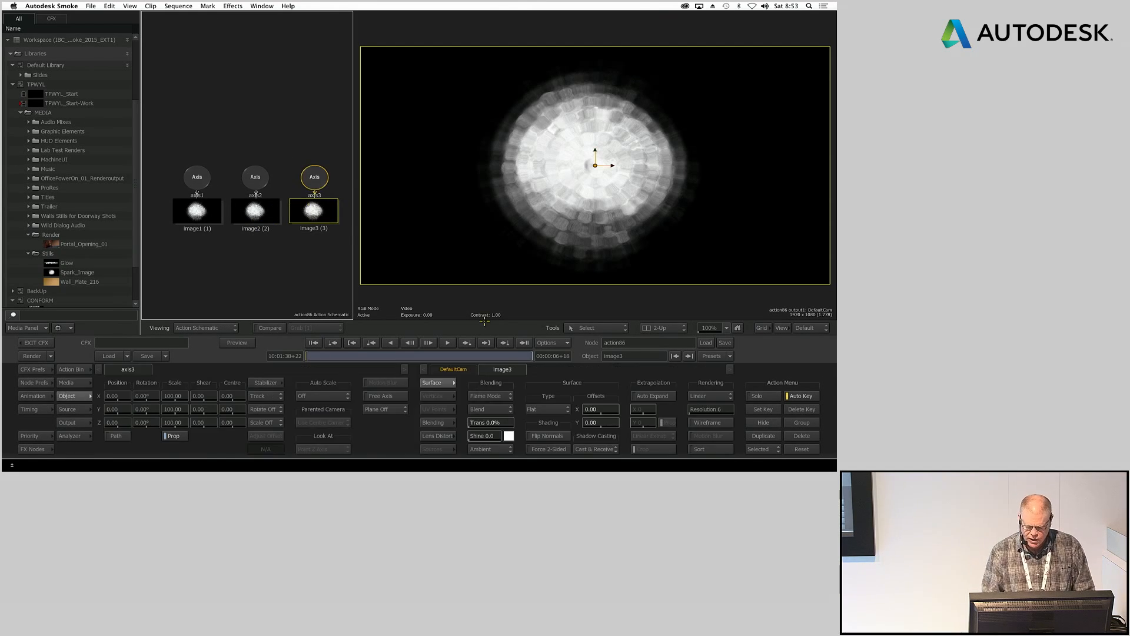
pyautogui.click(504, 412)
pyautogui.click(501, 346)
pyautogui.click(248, 209)
pyautogui.click(491, 409)
pyautogui.click(500, 347)
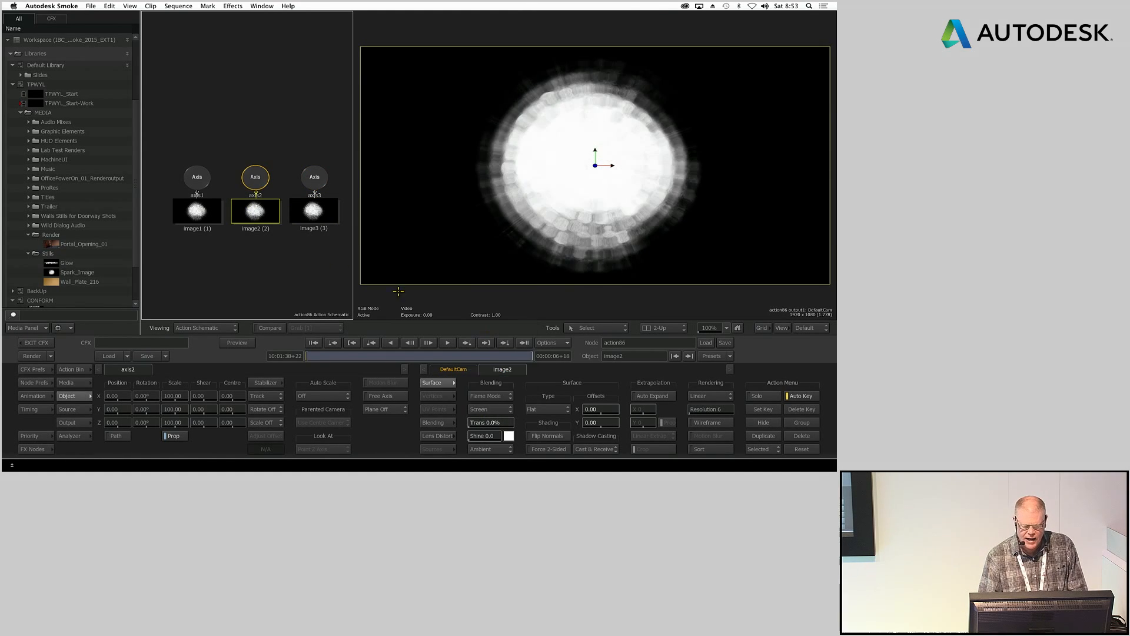
pyautogui.click(208, 213)
pyautogui.click(490, 409)
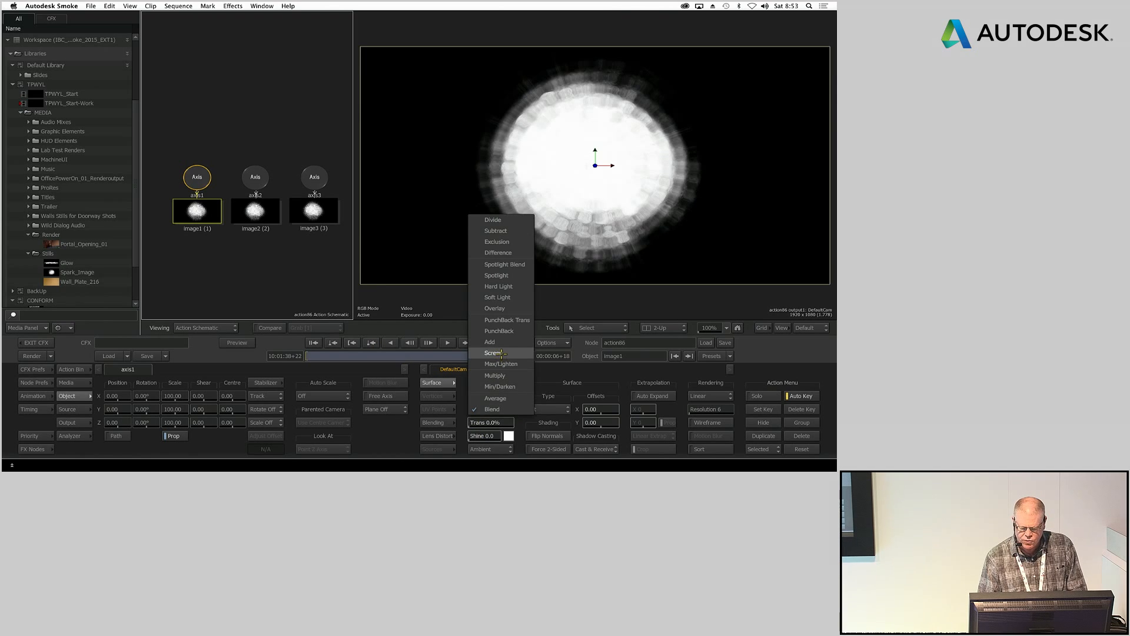
pyautogui.click(501, 354)
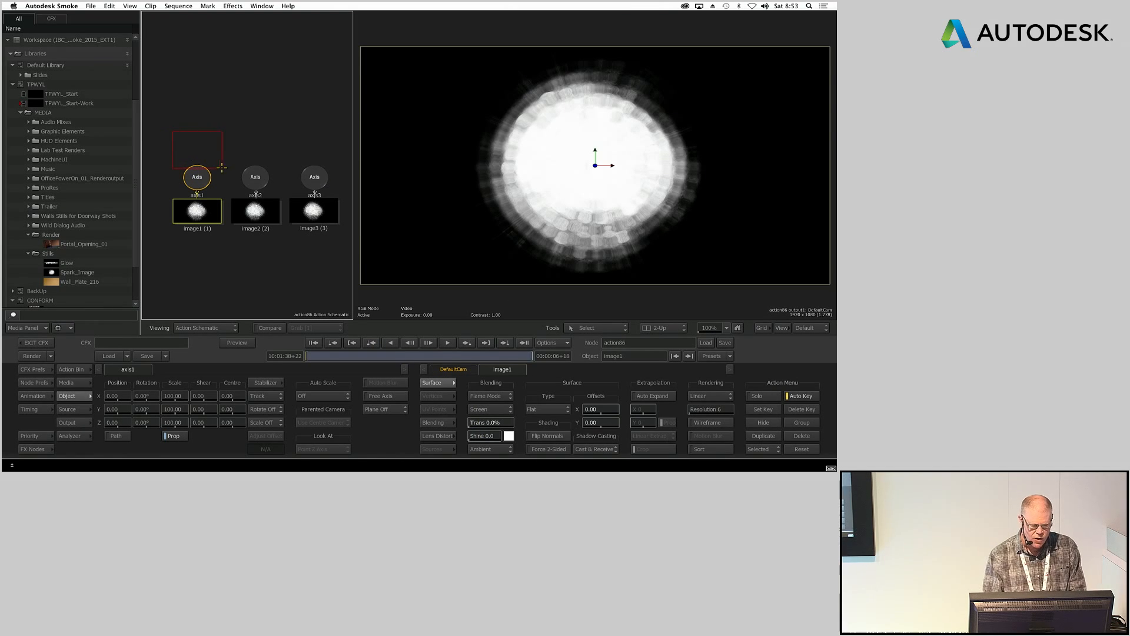
# Step: Select all three spark axes together and set their scale to 0
pyautogui.moveTo(324, 194); pyautogui.dragTo(325, 194)
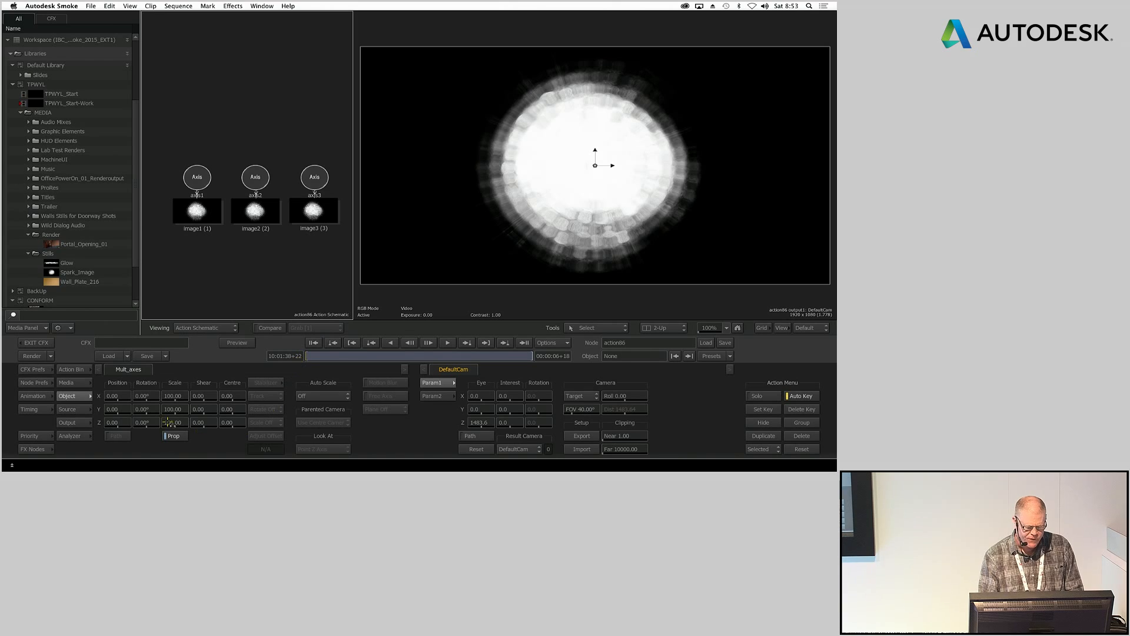
pyautogui.click(172, 423)
pyautogui.click(202, 398)
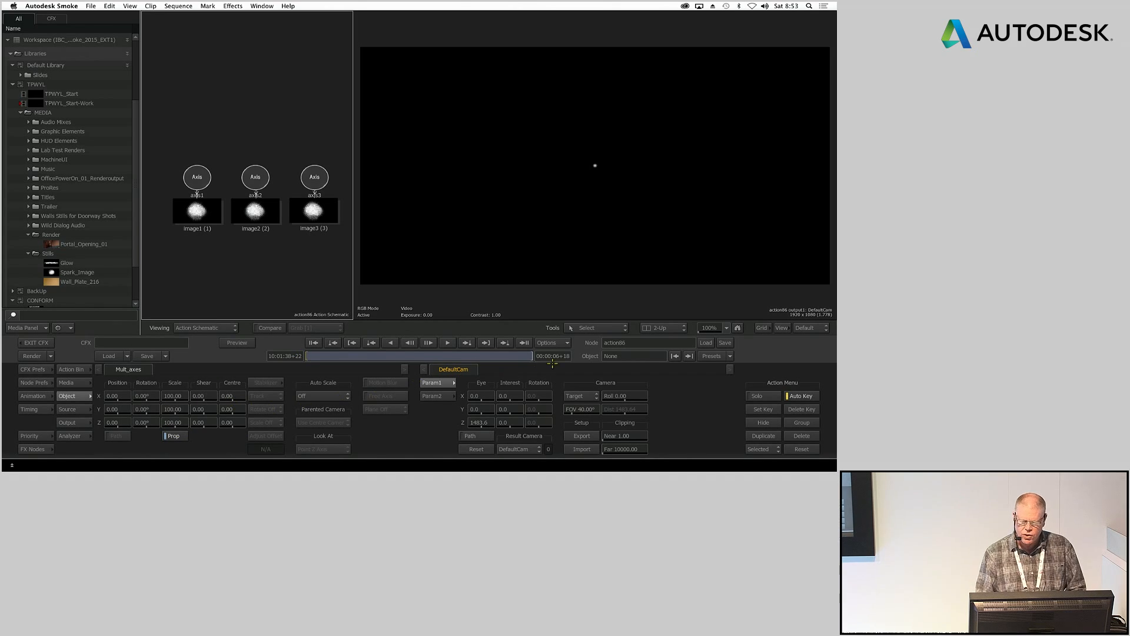
# Step: Spread the spark axes apart: axis1 at X -170, Y -281; axis2 at Y 169; axis3 at X 104, Y -177
pyautogui.moveTo(194, 177); pyautogui.dragTo(188, 131)
pyautogui.moveTo(121, 395); pyautogui.dragTo(31, 383)
pyautogui.moveTo(118, 407); pyautogui.dragTo(7, 429)
pyautogui.click(254, 178)
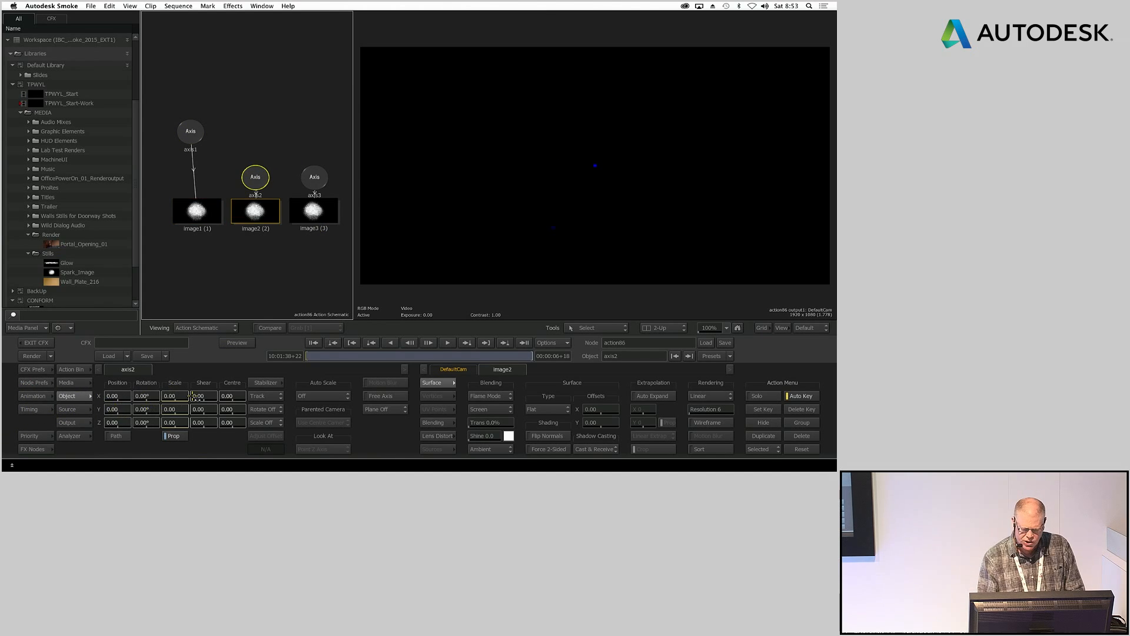
pyautogui.click(314, 190)
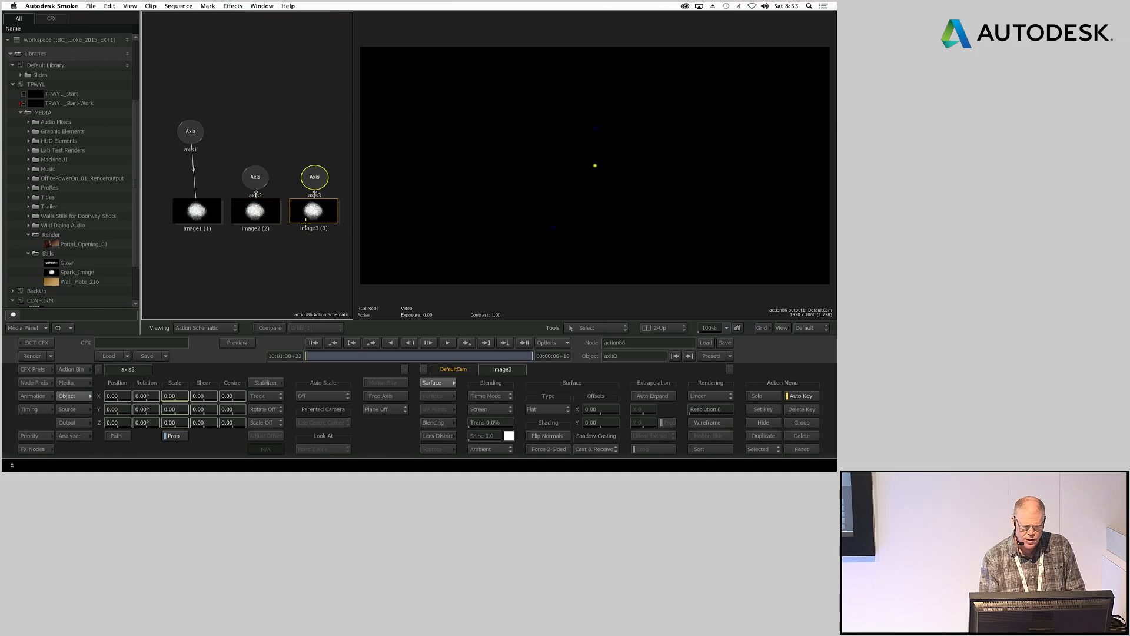
pyautogui.moveTo(117, 405); pyautogui.dragTo(25, 413)
# Step: Keyframe axis3's proportional scale to 102 near the middle of the clip, at 10:01:42+06
pyautogui.moveTo(310, 358); pyautogui.dragTo(418, 357)
pyautogui.moveTo(316, 174); pyautogui.dragTo(314, 151)
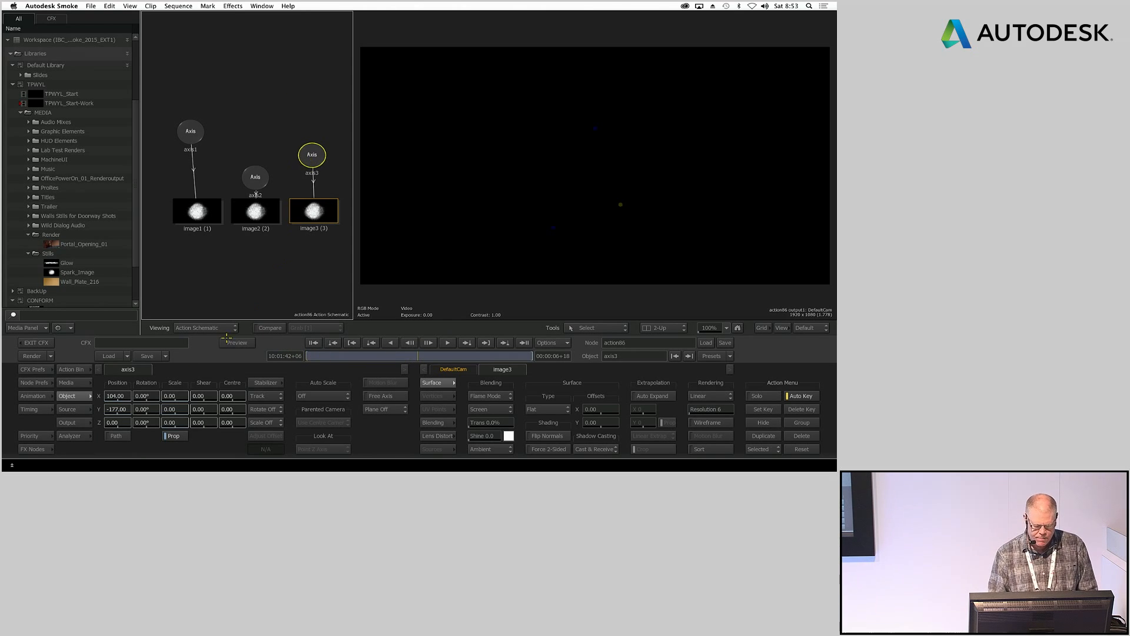
pyautogui.moveTo(168, 417); pyautogui.dragTo(332, 289)
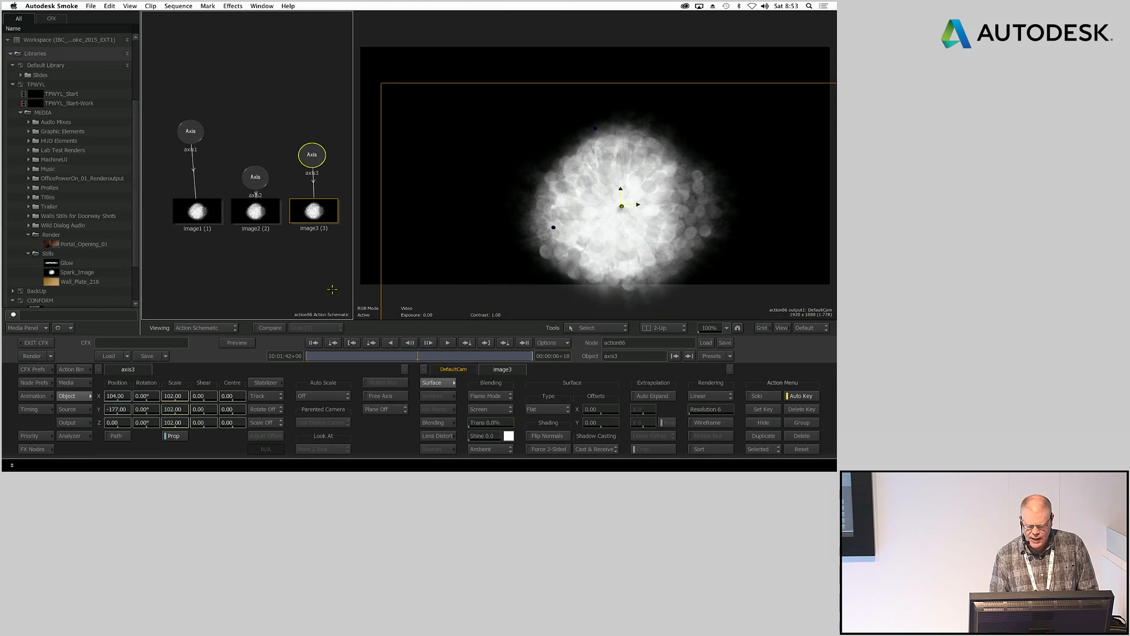
# Step: Keyframe axis2's proportional scale to 116 at 10:01:43+16
pyautogui.click(253, 176)
pyautogui.moveTo(424, 359); pyautogui.dragTo(465, 358)
pyautogui.click(182, 421)
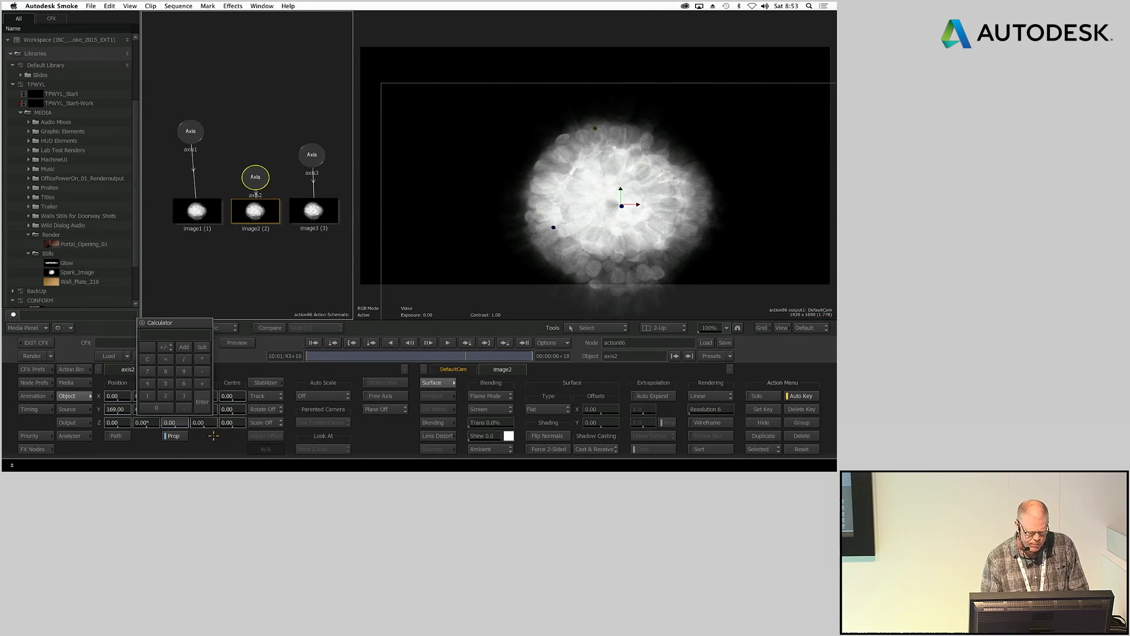
pyautogui.write('88')
pyautogui.press('Return')
pyautogui.moveTo(234, 421); pyautogui.dragTo(236, 420)
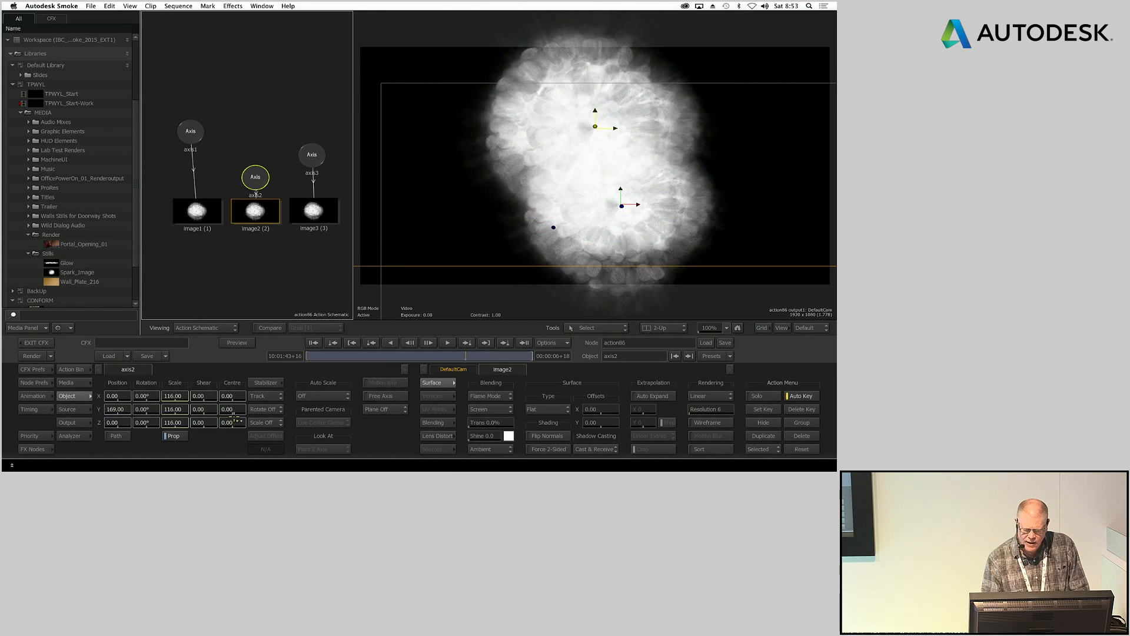
# Step: Keyframe axis1's proportional scale up at about 10:01:44 and scrub through the growing sparks
pyautogui.click(211, 200)
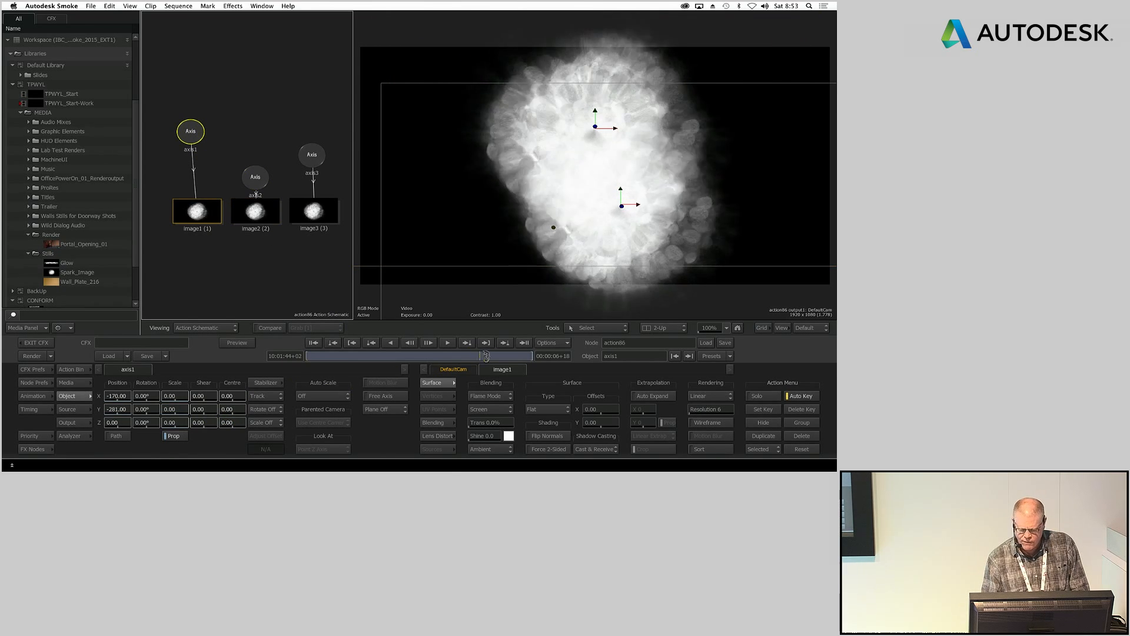
pyautogui.moveTo(170, 422); pyautogui.dragTo(421, 231)
pyautogui.moveTo(481, 348); pyautogui.dragTo(380, 366)
pyautogui.moveTo(325, 356); pyautogui.dragTo(368, 361)
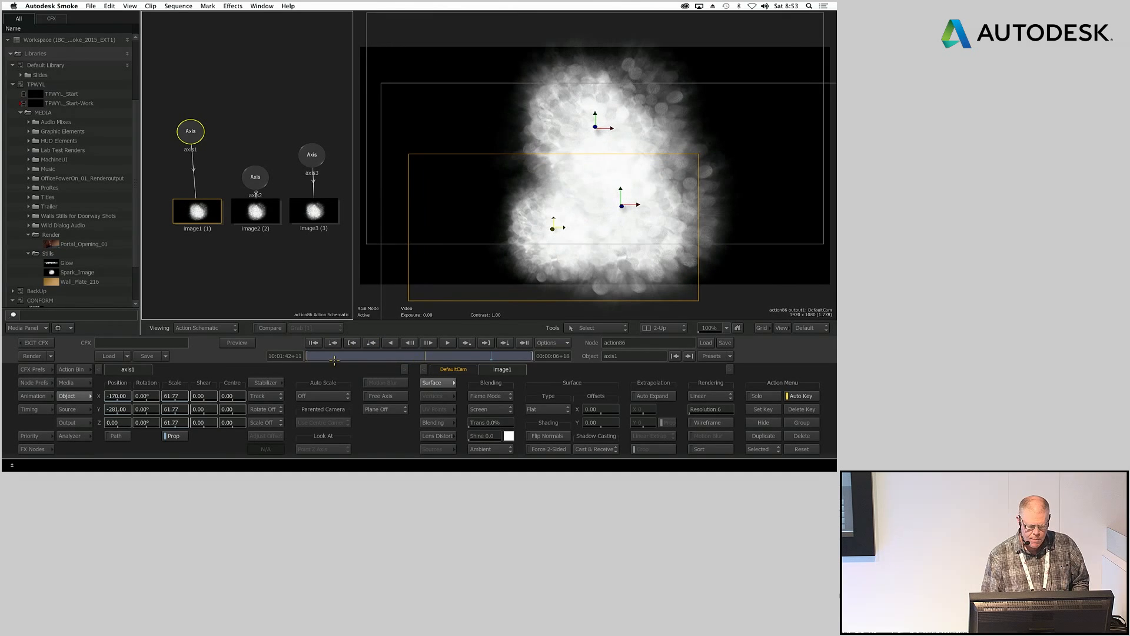
# Step: Slip the three spark media fronts by -12, -9 and -19 frames to offset their motion
pyautogui.click(66, 382)
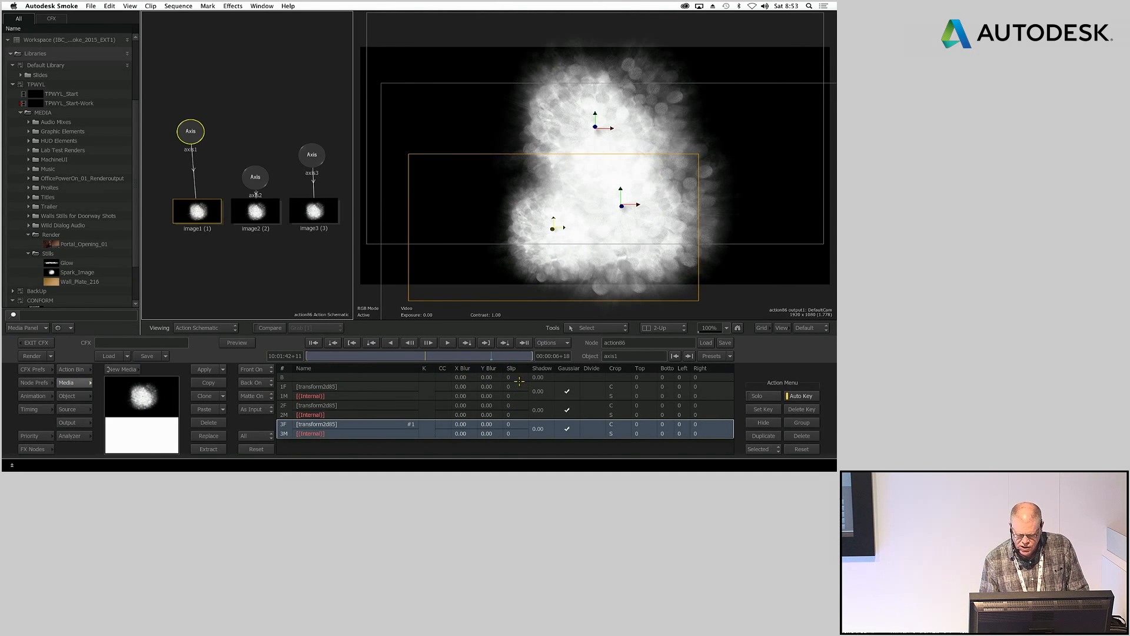
pyautogui.moveTo(512, 387); pyautogui.dragTo(418, 417)
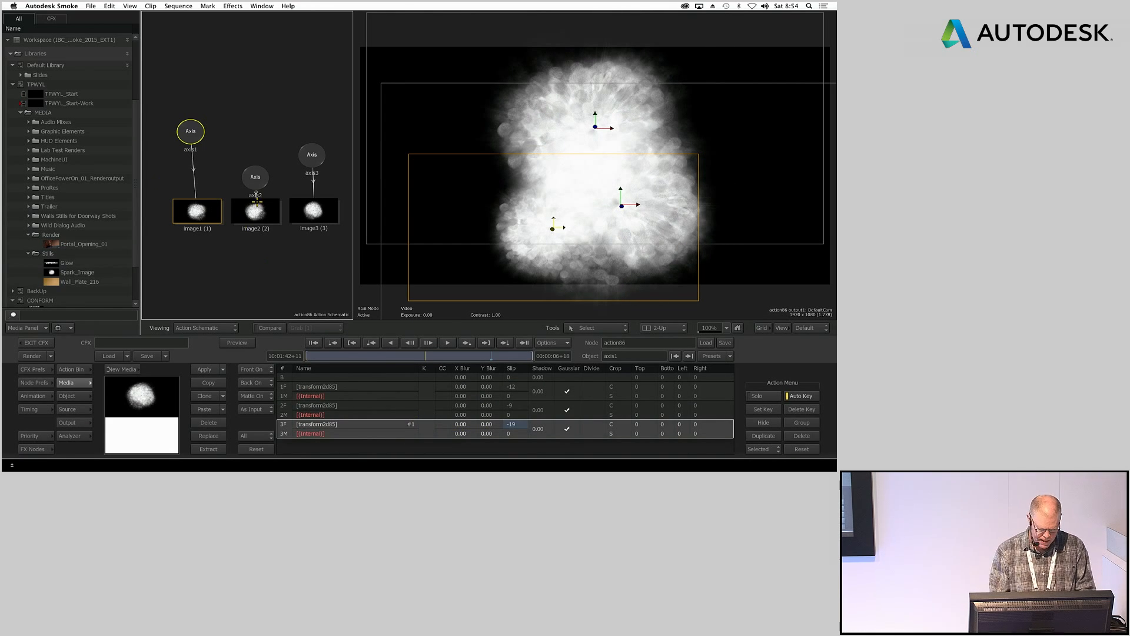
pyautogui.press('Escape')
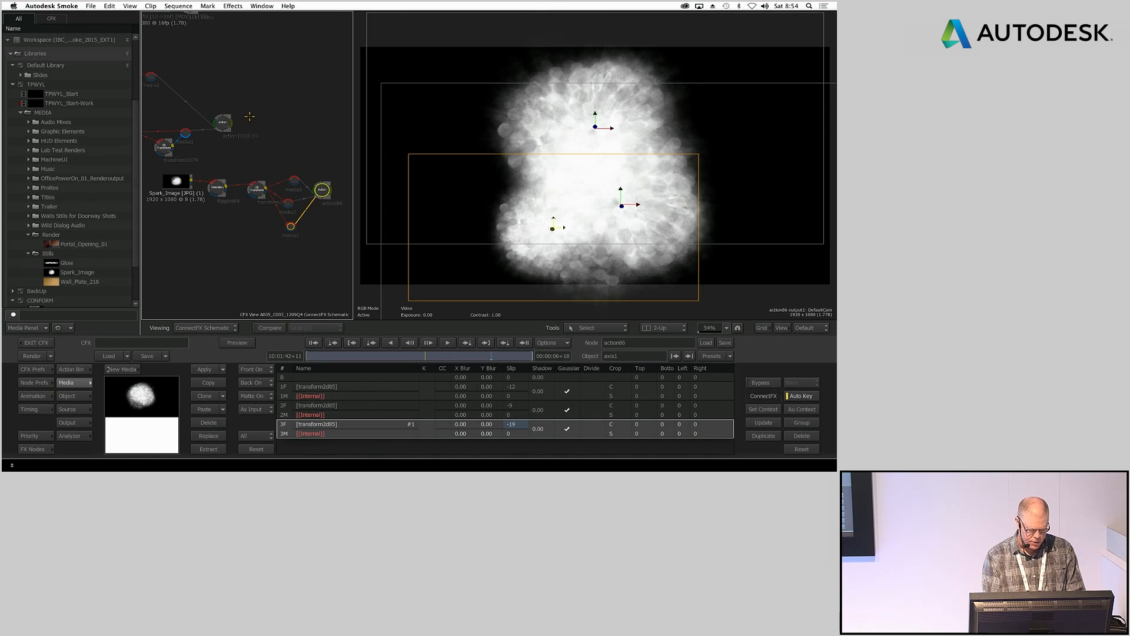
# Step: Compare the matte Action with the spark Action, and add a Comp node fed by both of them
pyautogui.doubleClick(222, 122)
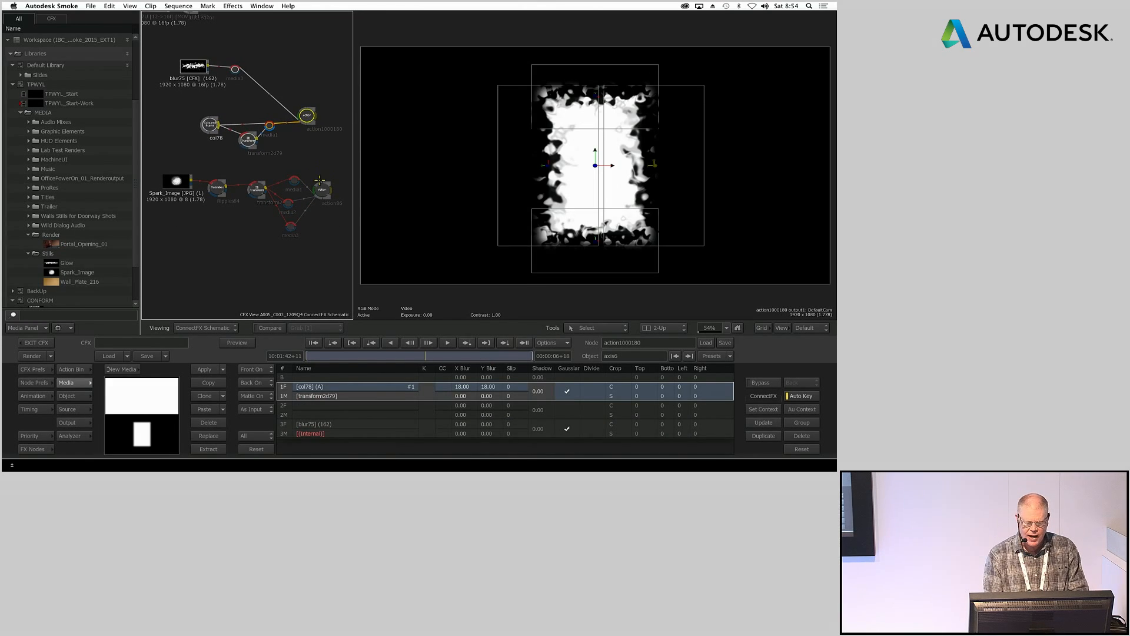
pyautogui.doubleClick(322, 187)
pyautogui.click(32, 448)
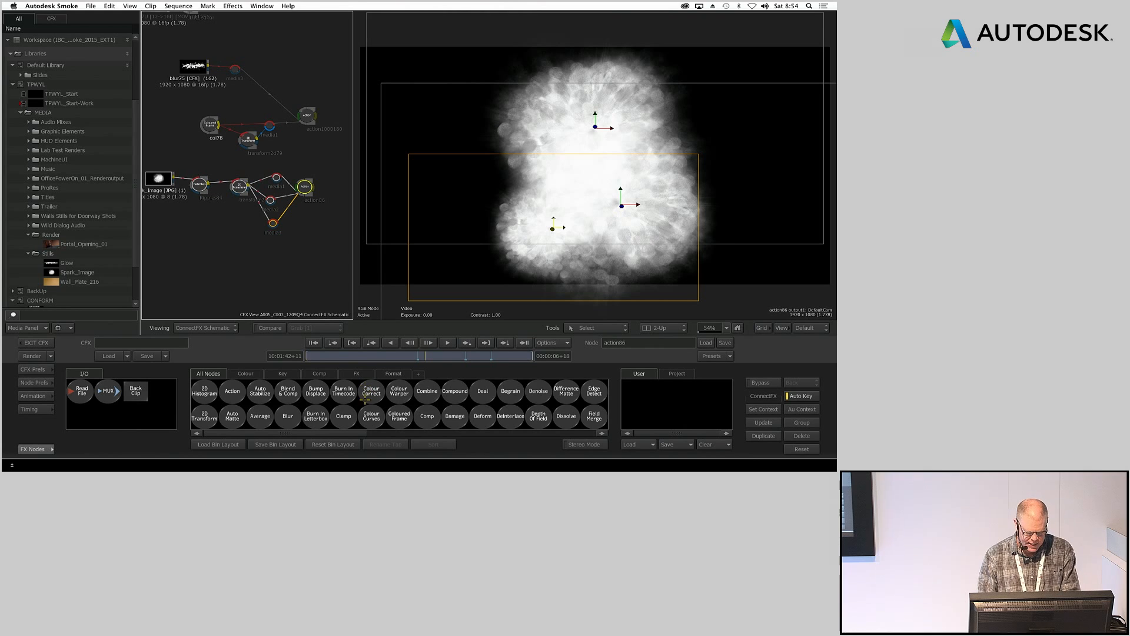
pyautogui.press('c')
pyautogui.moveTo(427, 416); pyautogui.dragTo(336, 164)
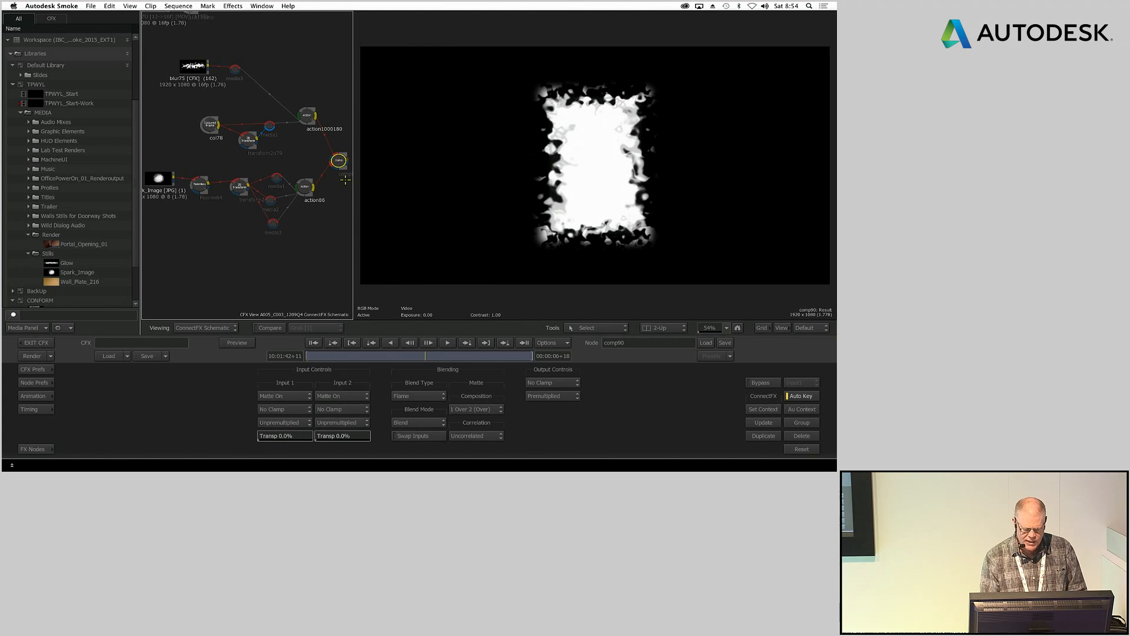
# Step: Set the Comp node's blend mode to Multiply and check the result at different frames
pyautogui.click(426, 422)
pyautogui.click(421, 361)
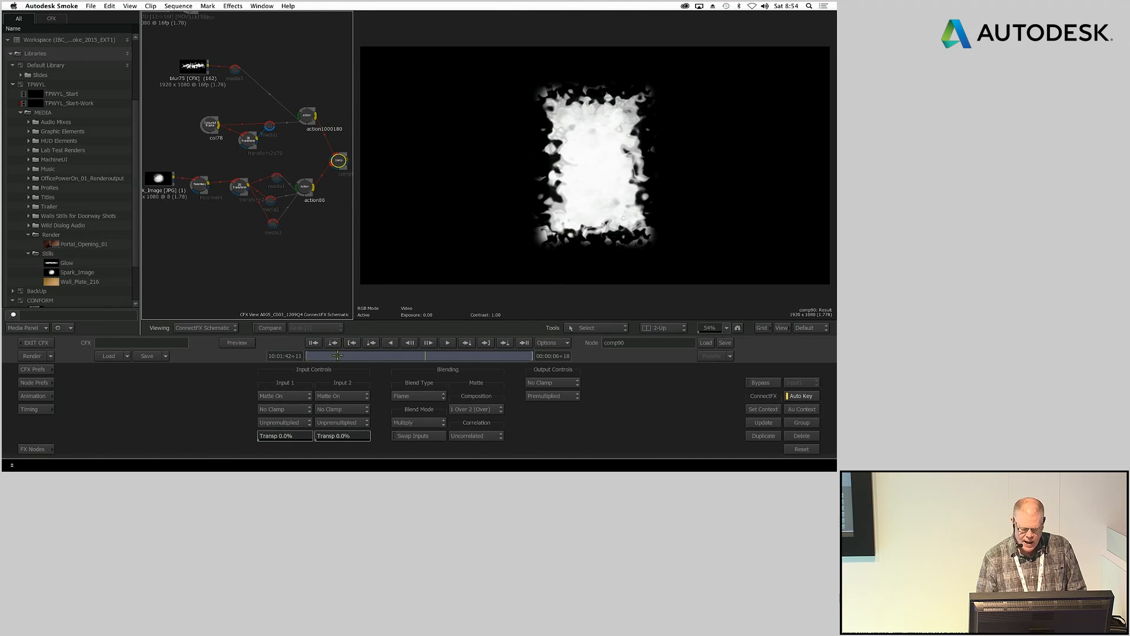
pyautogui.moveTo(338, 163); pyautogui.dragTo(339, 155)
pyautogui.moveTo(414, 358)
pyautogui.mouseDown()
pyautogui.moveTo(318, 356)
pyautogui.moveTo(414, 355)
pyautogui.mouseUp()
# Step: Add a Negative node after the Comp to invert the combined matte
pyautogui.moveTo(293, 244); pyautogui.dragTo(196, 255)
pyautogui.click(32, 449)
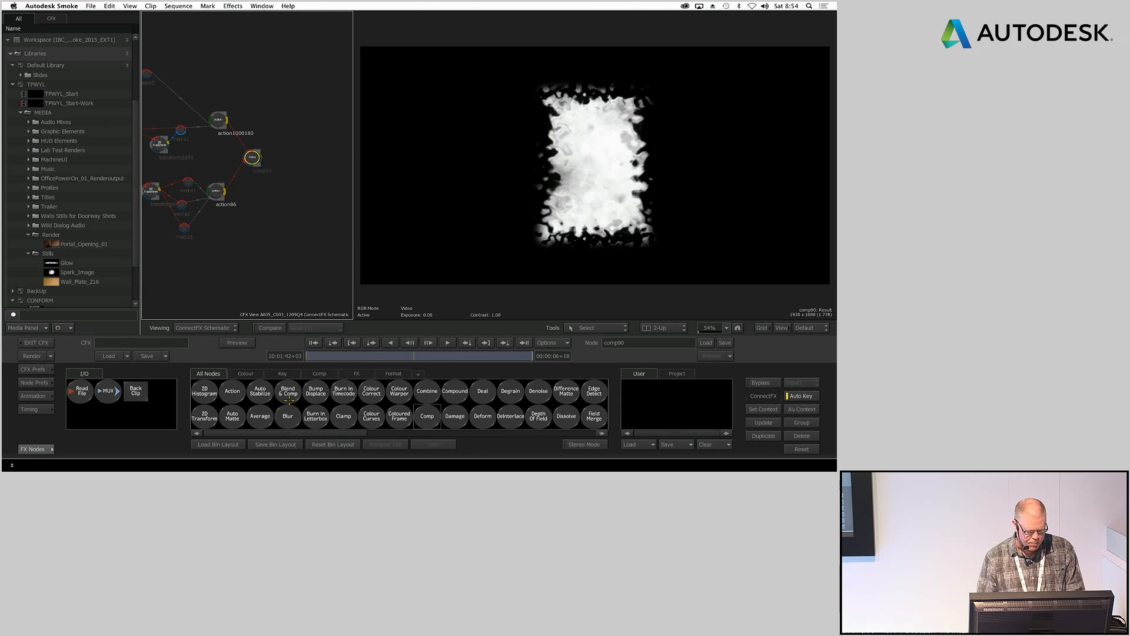
pyautogui.hscroll(5, 446, 378)
pyautogui.moveTo(398, 416); pyautogui.dragTo(295, 162)
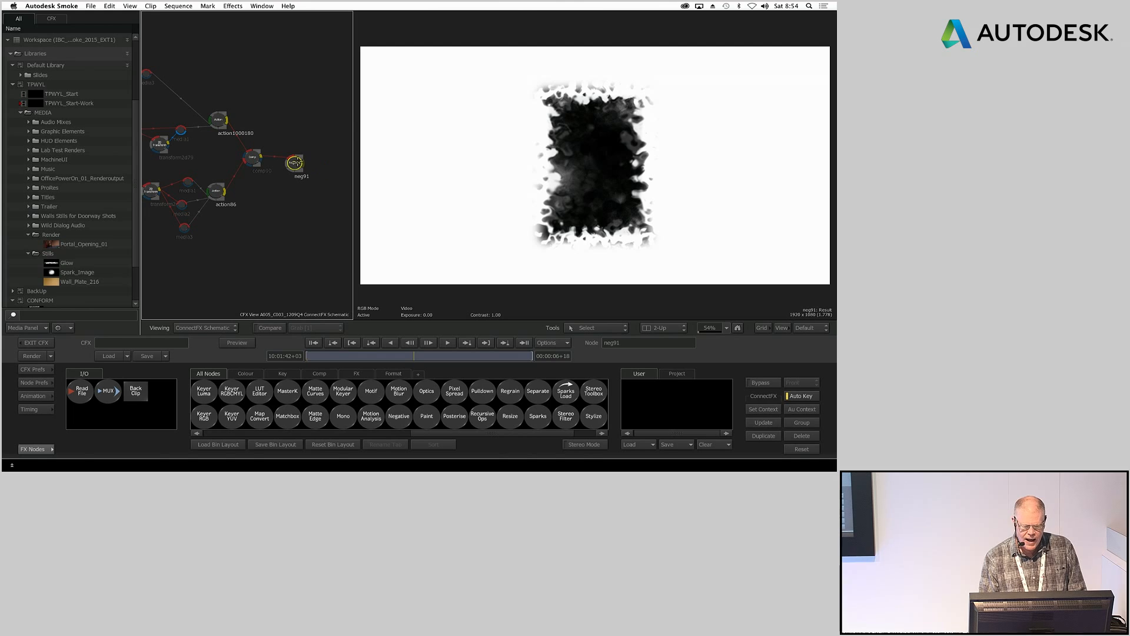
# Step: Create a CFX clip from the Negative node and render it
pyautogui.rightClick(295, 164)
pyautogui.click(328, 249)
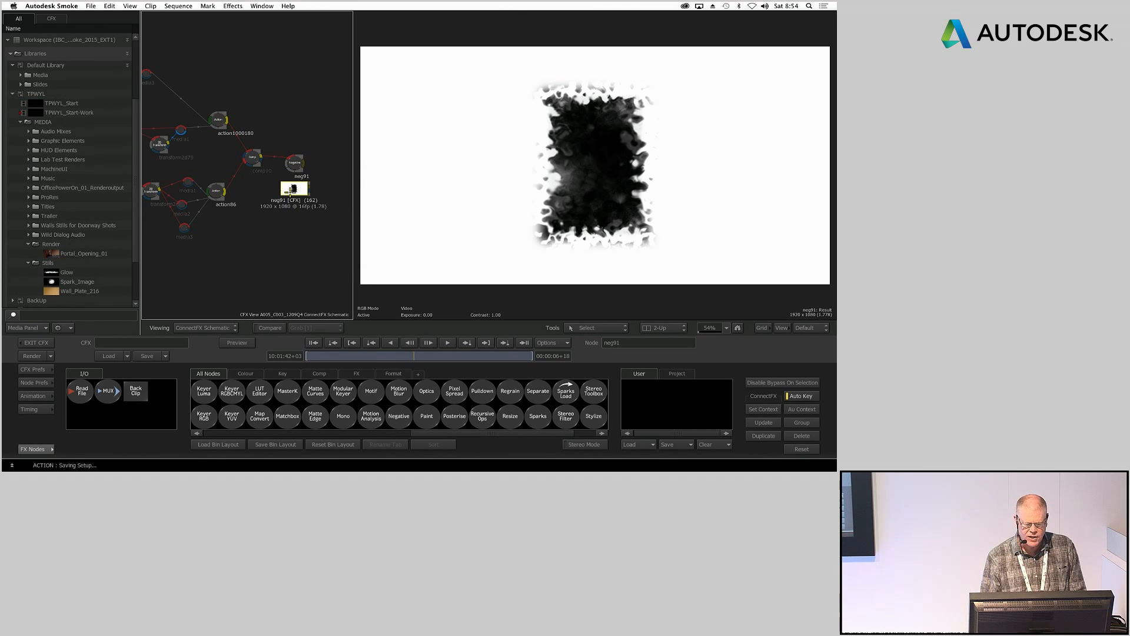
pyautogui.rightClick(292, 192)
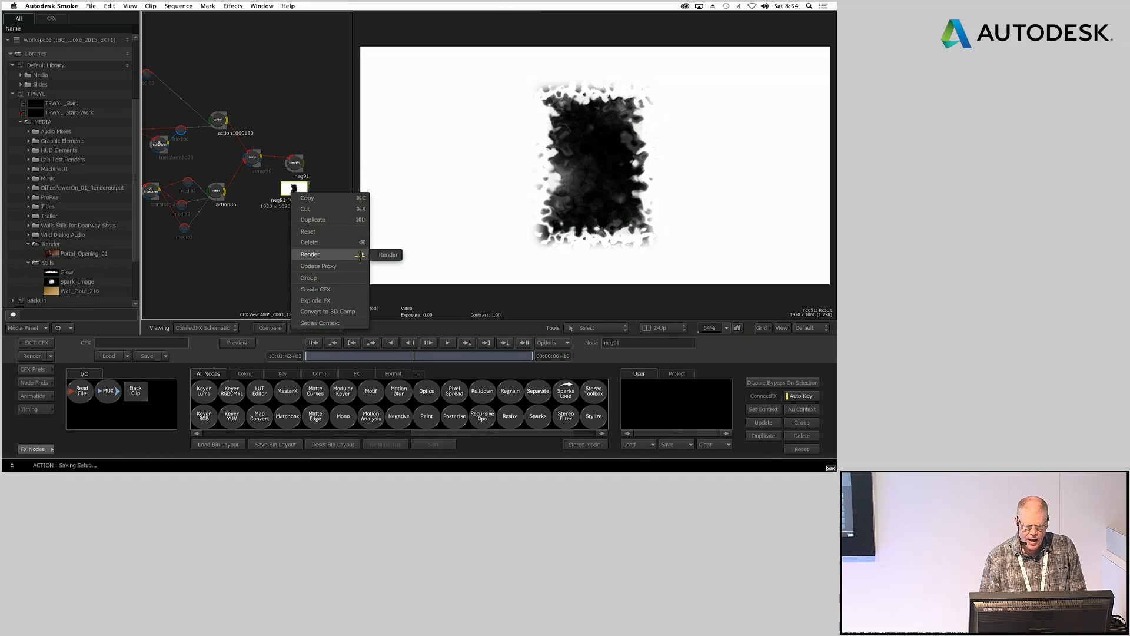
pyautogui.click(379, 245)
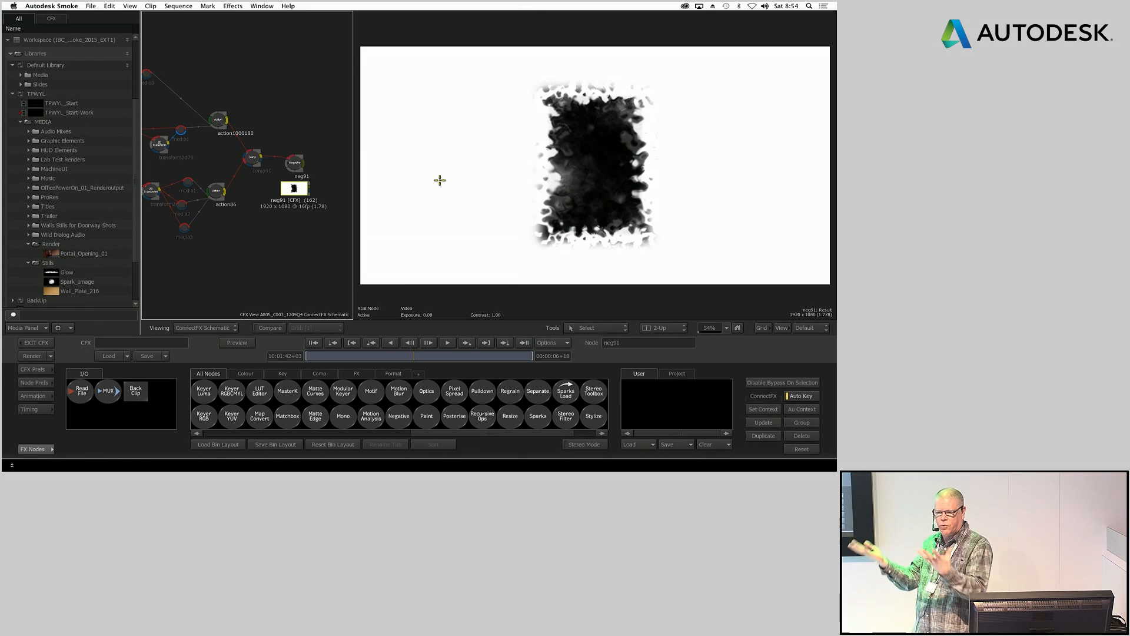
# Step: Bring the neg91 CFX clip to the main composite as the matte of Wall_Plate_216 and scrub the composite Action
pyautogui.moveTo(289, 188); pyautogui.dragTo(246, 66)
pyautogui.moveTo(303, 160); pyautogui.dragTo(316, 306)
pyautogui.moveTo(262, 168); pyautogui.dragTo(342, 300)
pyautogui.click(321, 189)
pyautogui.moveTo(321, 190); pyautogui.dragTo(227, 82)
pyautogui.click(250, 110)
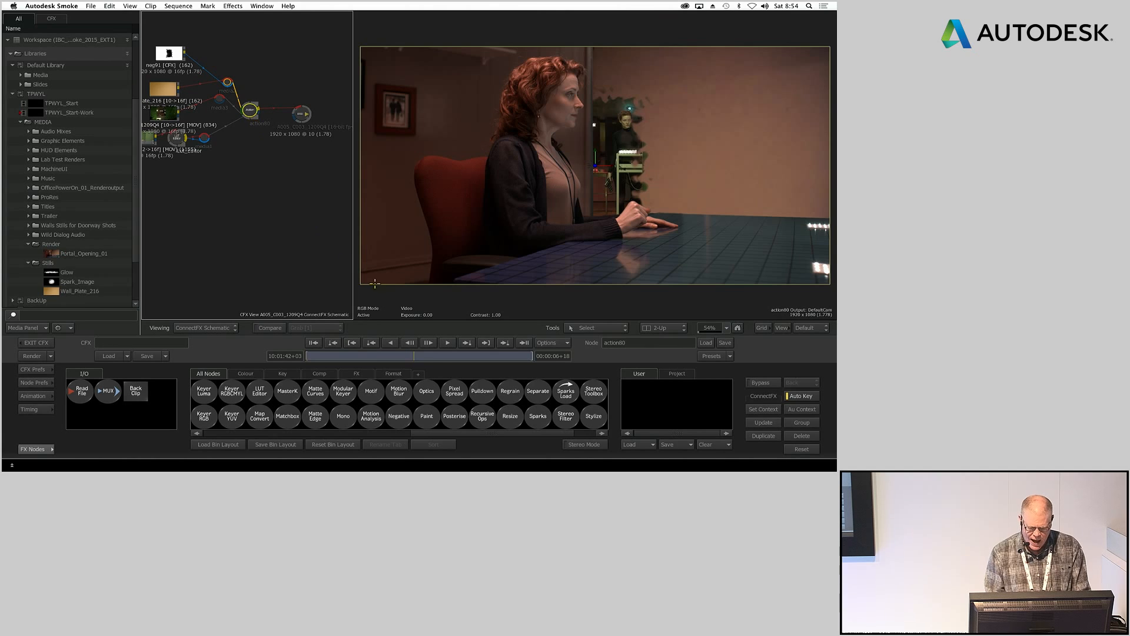
pyautogui.moveTo(404, 355); pyautogui.dragTo(486, 358)
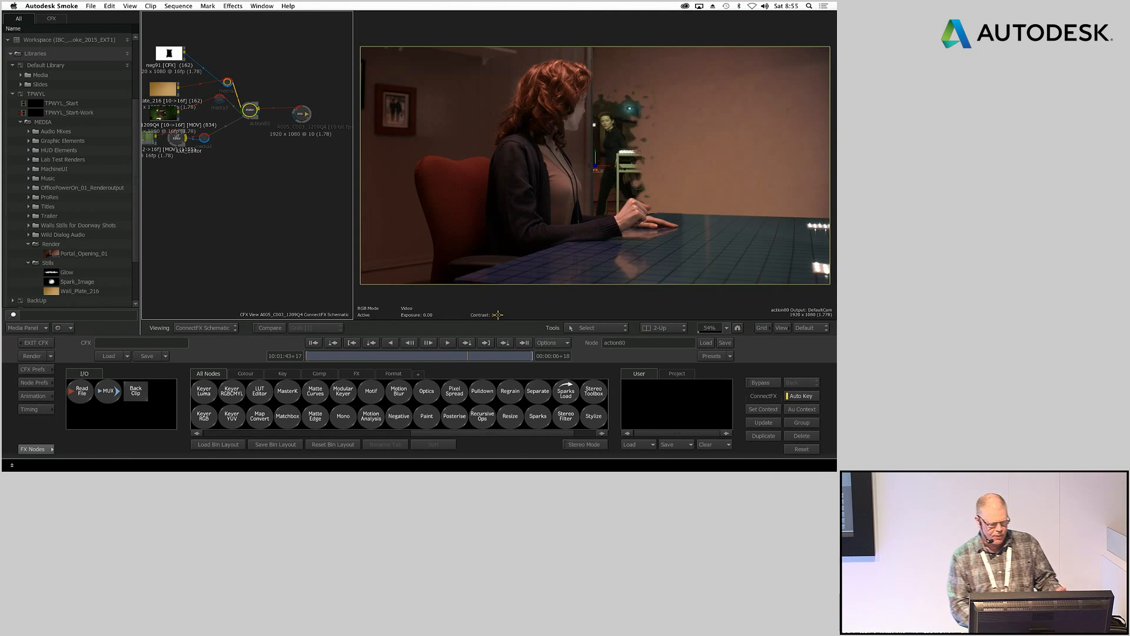
# Step: In the composite Action, shift axis2 of the wall plate along X to move the opening away from the woman, above the table
pyautogui.doubleClick(251, 111)
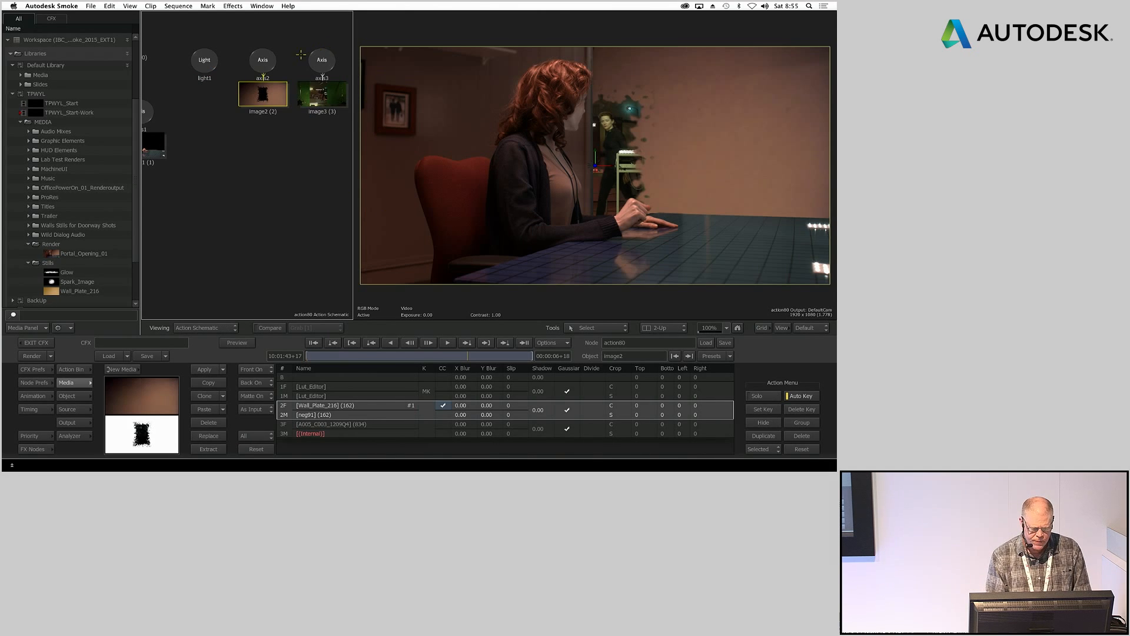
pyautogui.moveTo(270, 208); pyautogui.dragTo(309, 184)
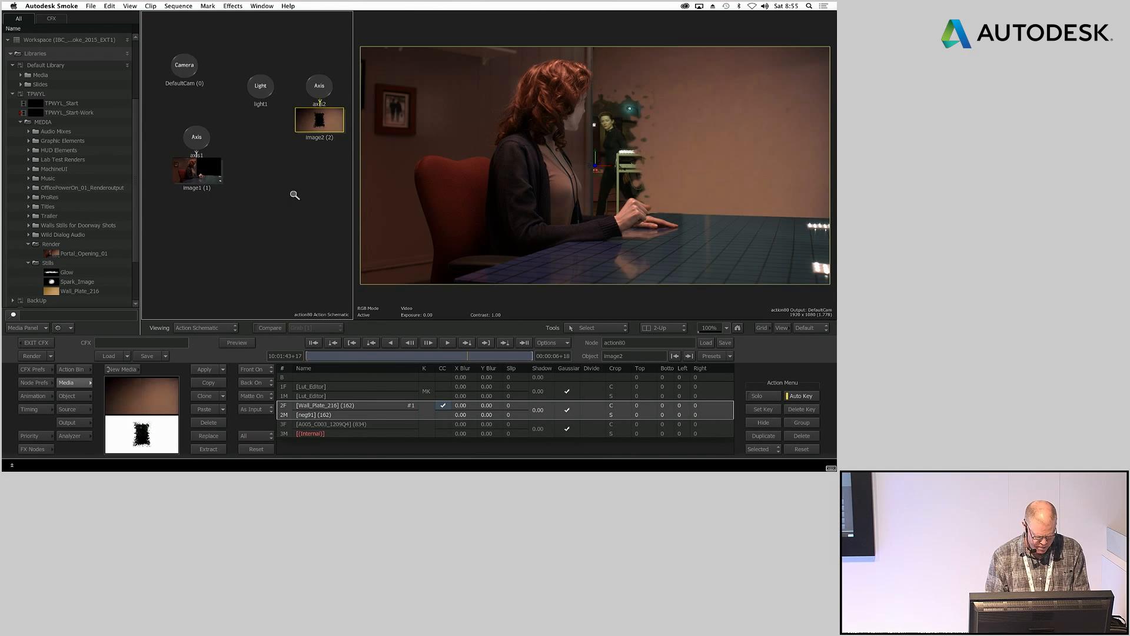
pyautogui.scroll(-5, 295, 198)
pyautogui.click(281, 127)
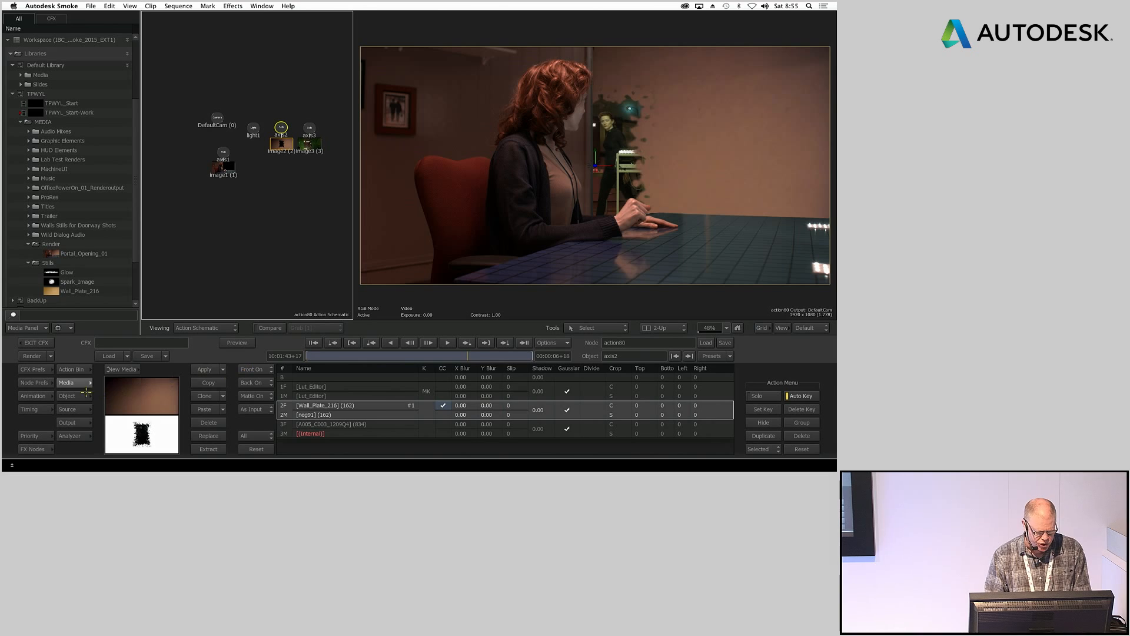
pyautogui.click(68, 396)
pyautogui.moveTo(118, 397); pyautogui.dragTo(347, 213)
# Step: Turn off proportional scaling on axis3, set its X scale to -100 and X position to 505, and scrub the composite
pyautogui.click(309, 127)
pyautogui.click(174, 436)
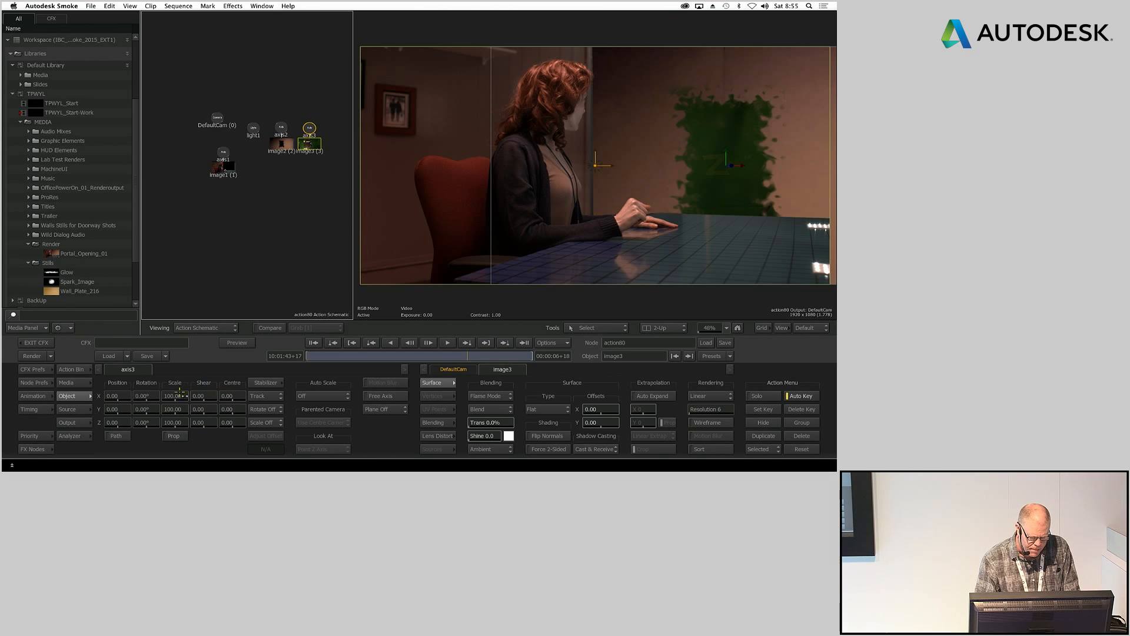
pyautogui.click(175, 395)
pyautogui.click(202, 343)
pyautogui.click(148, 368)
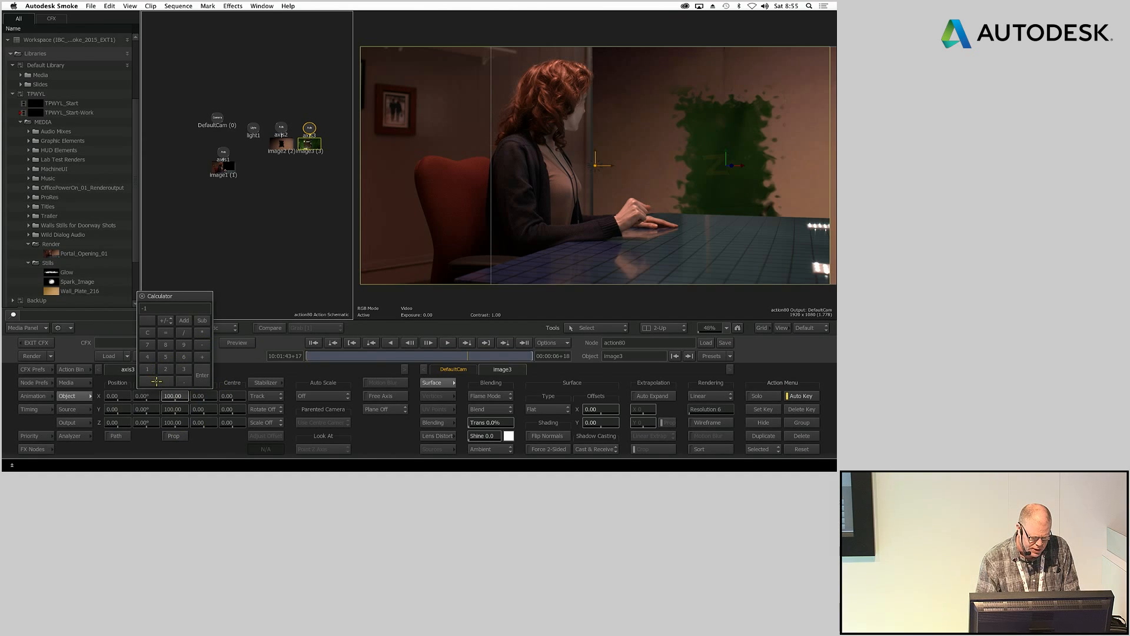
pyautogui.click(208, 375)
pyautogui.moveTo(123, 395); pyautogui.dragTo(257, 396)
pyautogui.moveTo(467, 353); pyautogui.dragTo(563, 353)
pyautogui.click(305, 350)
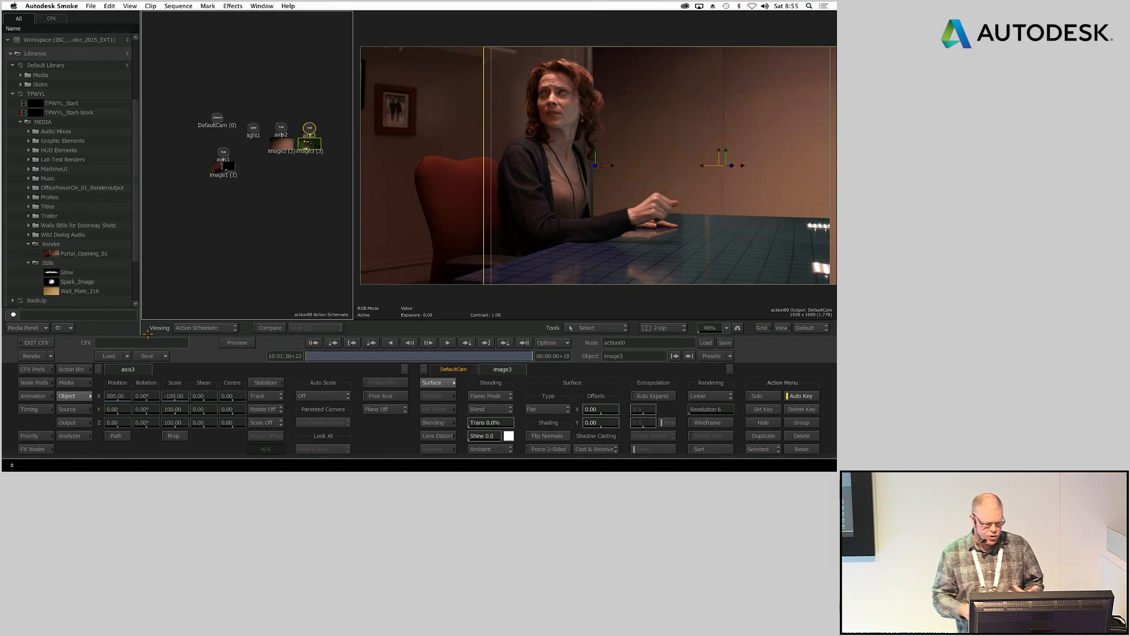
# Step: Add an Edge Detect node fed by the neg91 CFX clip and scrub to a frame with the opening
pyautogui.press('Escape')
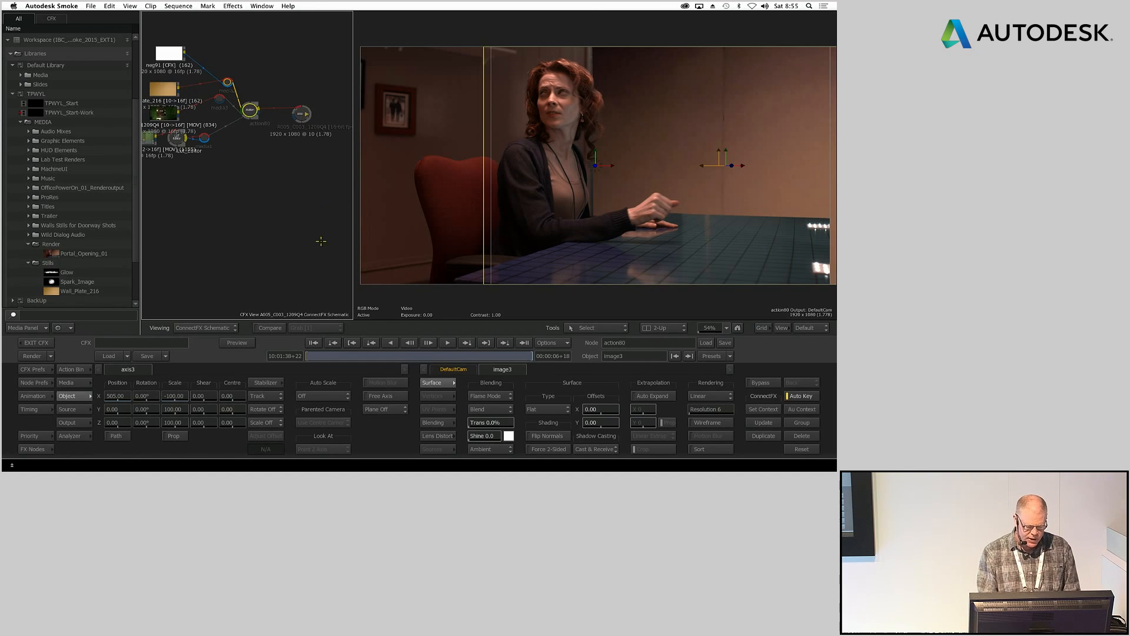
pyautogui.click(37, 448)
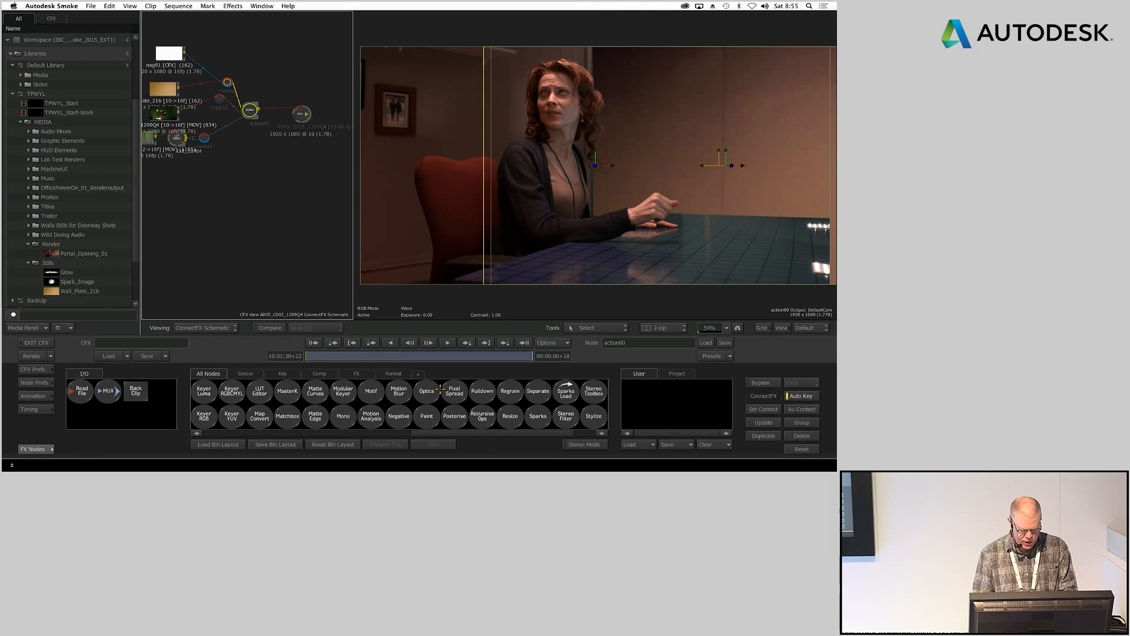
pyautogui.click(399, 393)
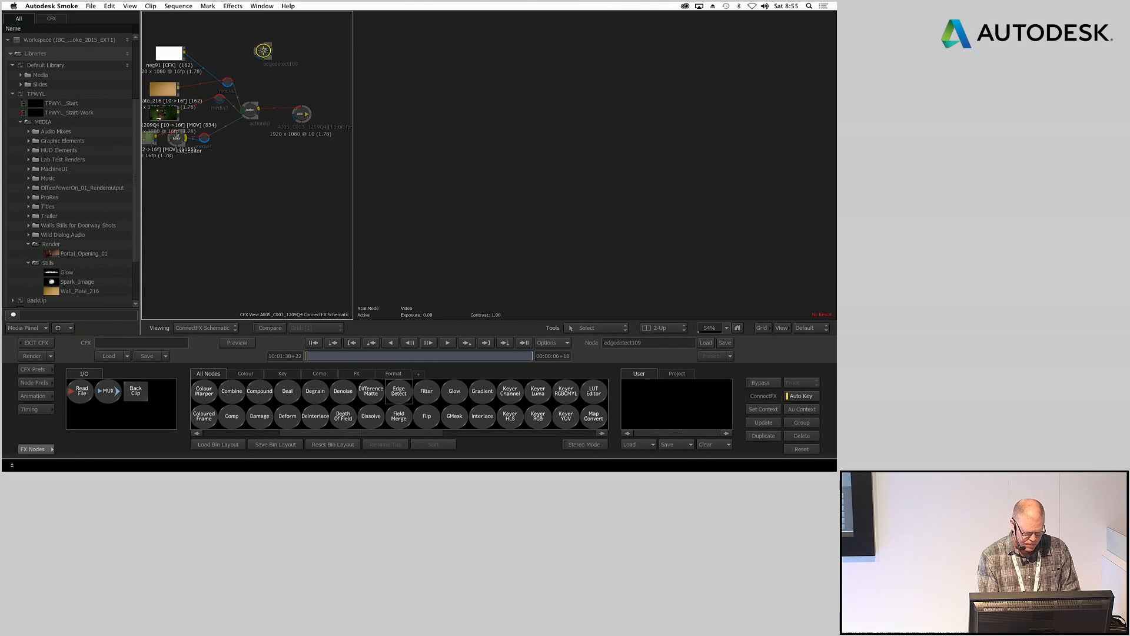
pyautogui.moveTo(263, 51)
pyautogui.mouseDown()
pyautogui.moveTo(222, 53)
pyautogui.moveTo(258, 48)
pyautogui.mouseUp()
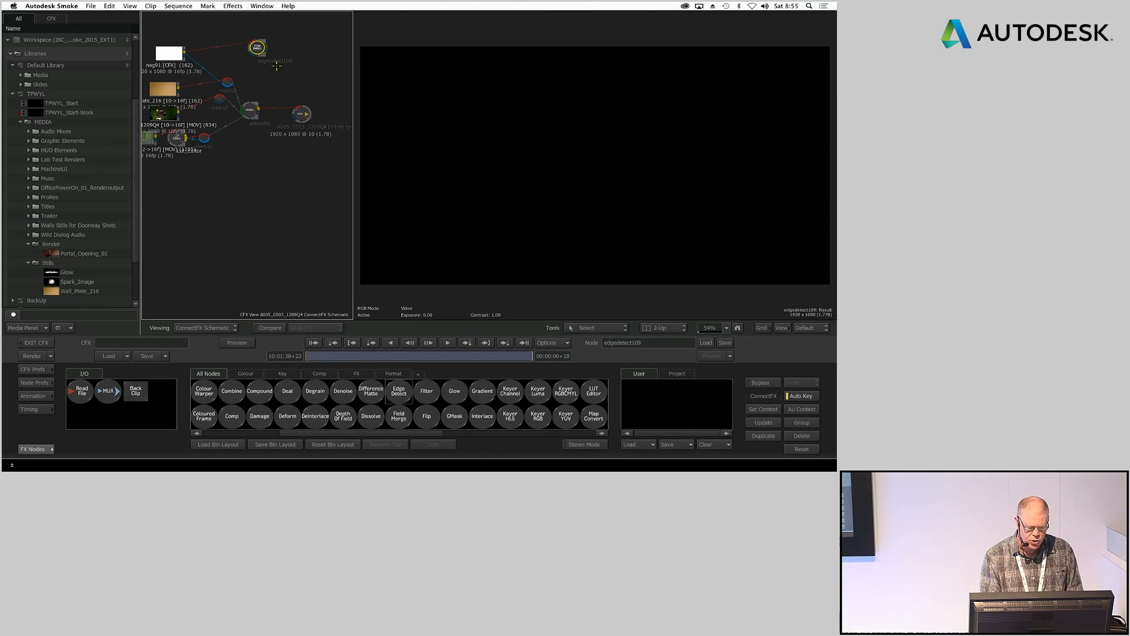
pyautogui.moveTo(330, 359); pyautogui.dragTo(403, 365)
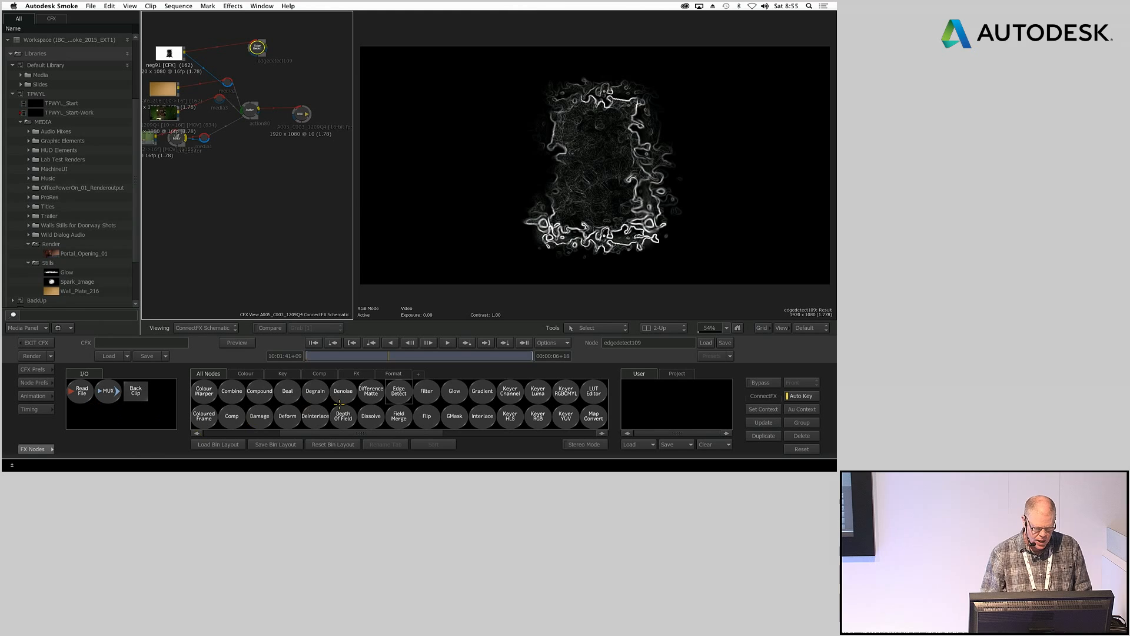
# Step: Add a Matchbox node with the Rays shader fed by the Edge Detect node and position its ray source inside the opening
pyautogui.hscroll(5, 463, 396)
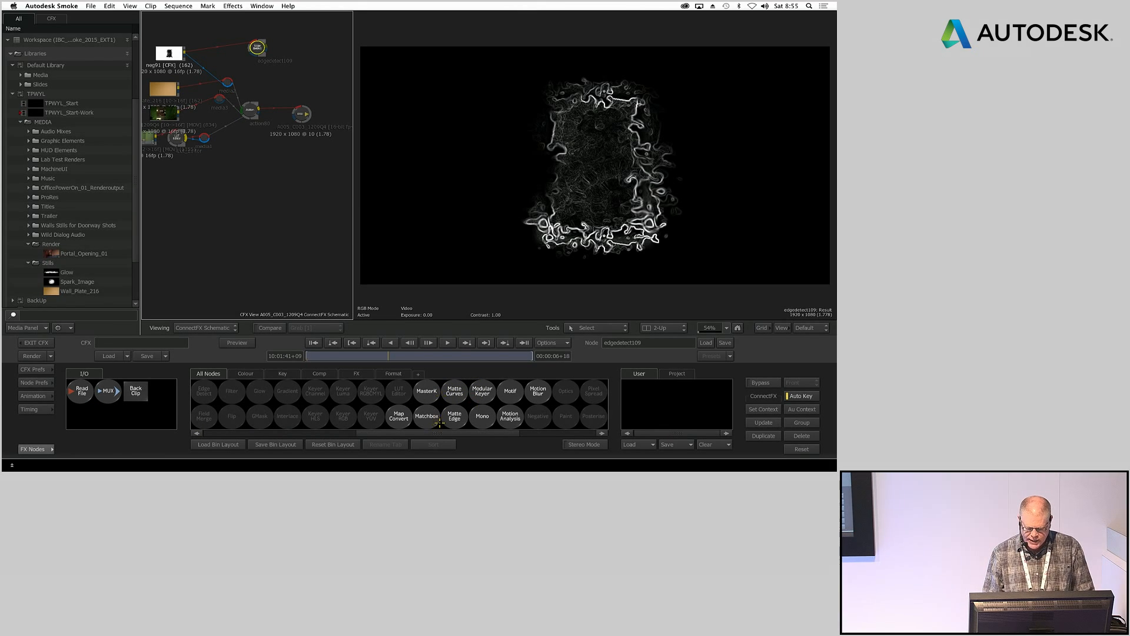
pyautogui.moveTo(428, 415); pyautogui.dragTo(300, 50)
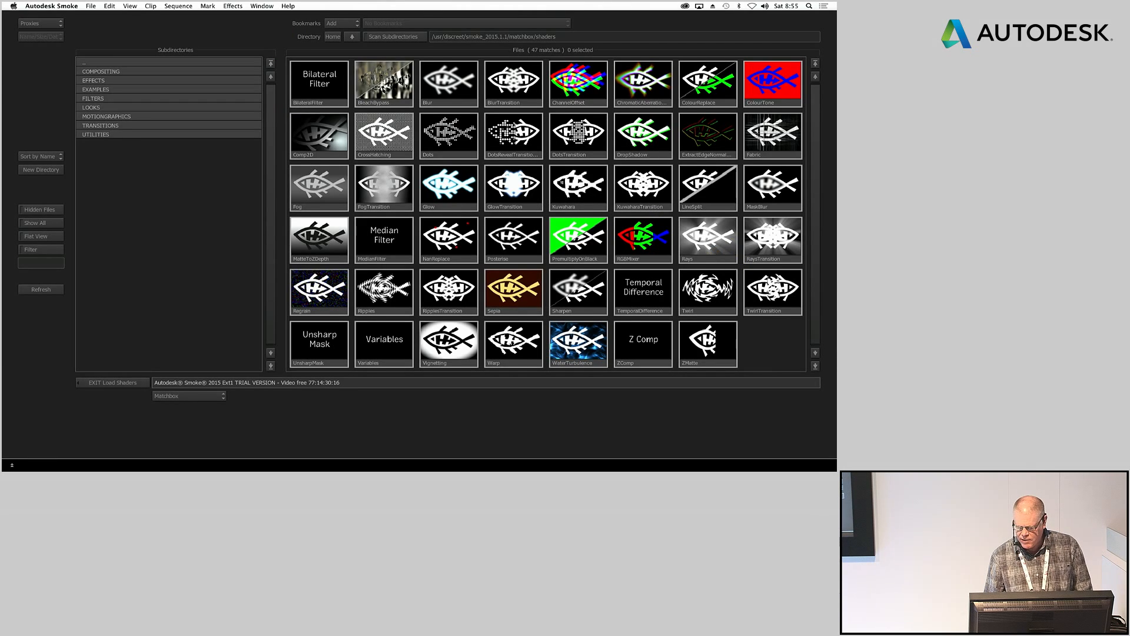
pyautogui.click(713, 260)
pyautogui.moveTo(595, 165)
pyautogui.mouseDown()
pyautogui.moveTo(570, 142)
pyautogui.moveTo(560, 192)
pyautogui.moveTo(565, 172)
pyautogui.moveTo(589, 170)
pyautogui.mouseUp()
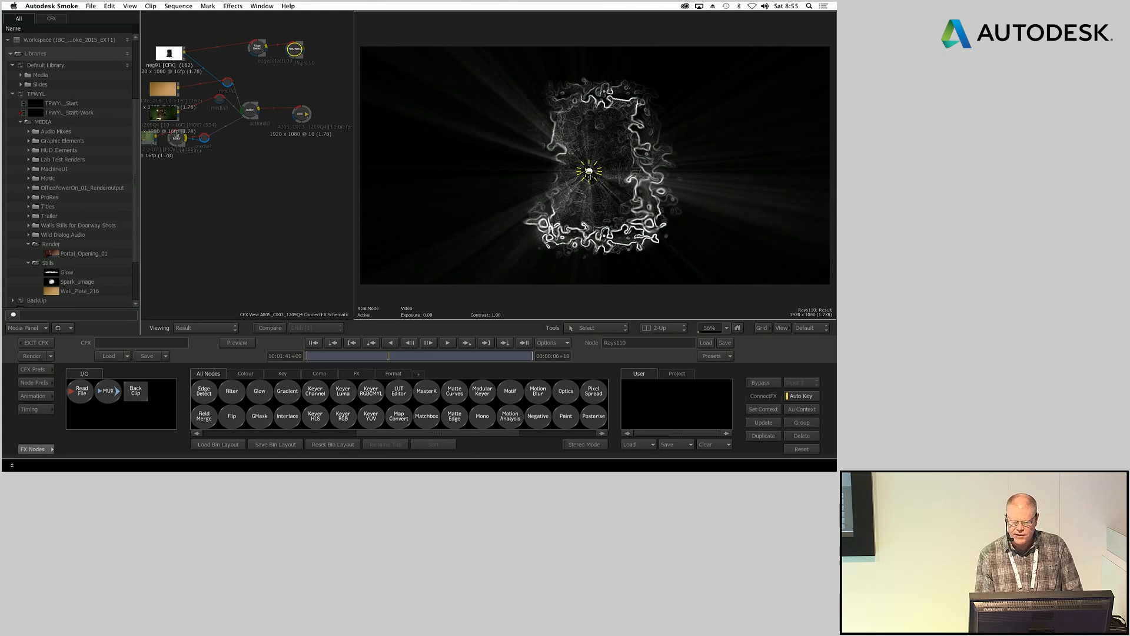
# Step: Connect the Rays node to the composite Action as a new media layer
pyautogui.moveTo(254, 108); pyautogui.dragTo(289, 93)
pyautogui.press('Tab')
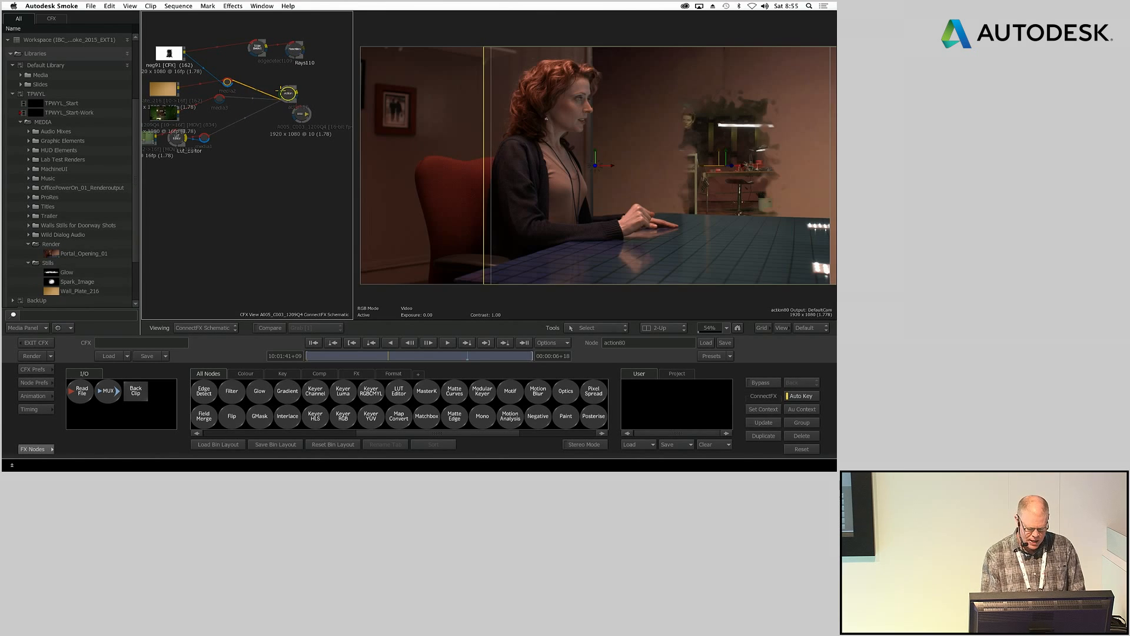
pyautogui.moveTo(267, 101); pyautogui.dragTo(319, 55)
pyautogui.click(288, 94)
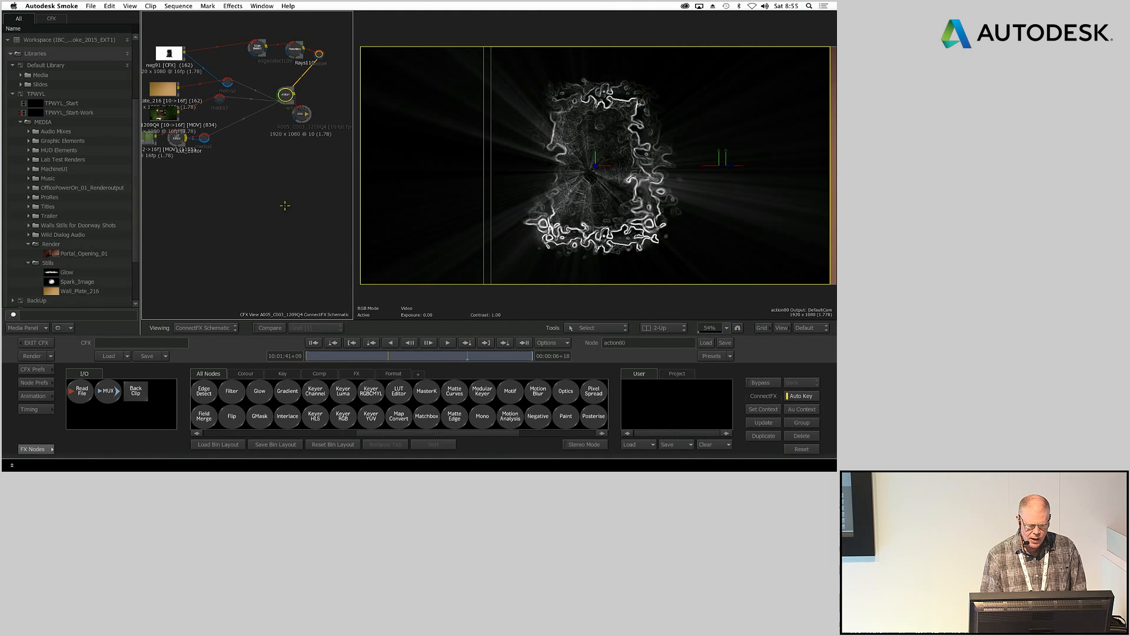
# Step: In the composite Action, set the rays layer image4 to Screen blending and parent its axis4 to the wall plate's axis2
pyautogui.doubleClick(287, 94)
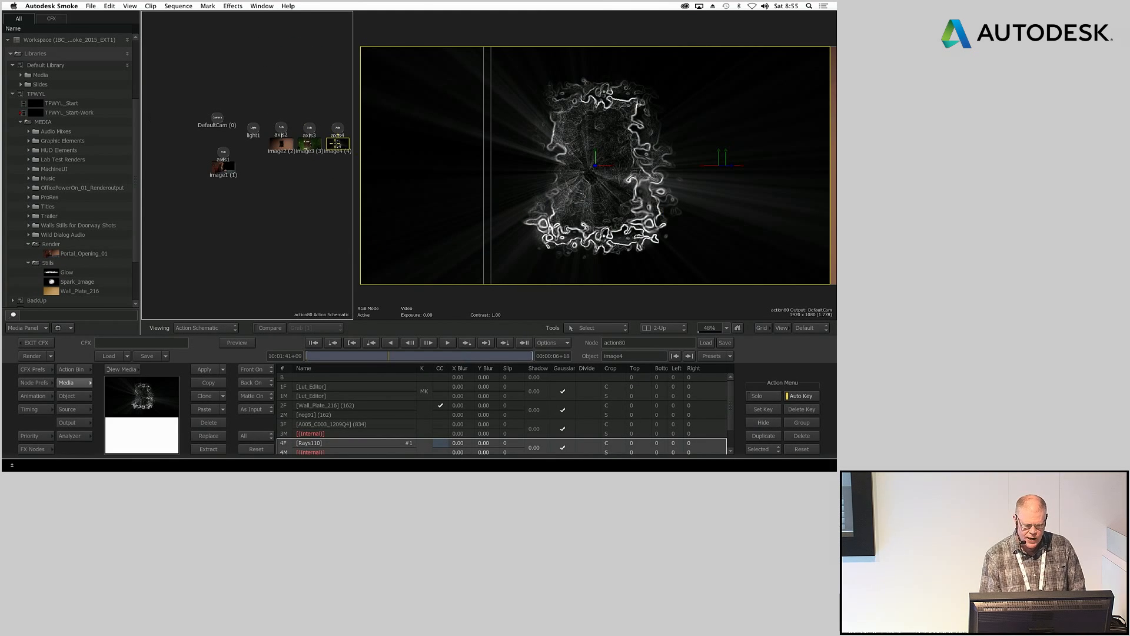
pyautogui.click(60, 396)
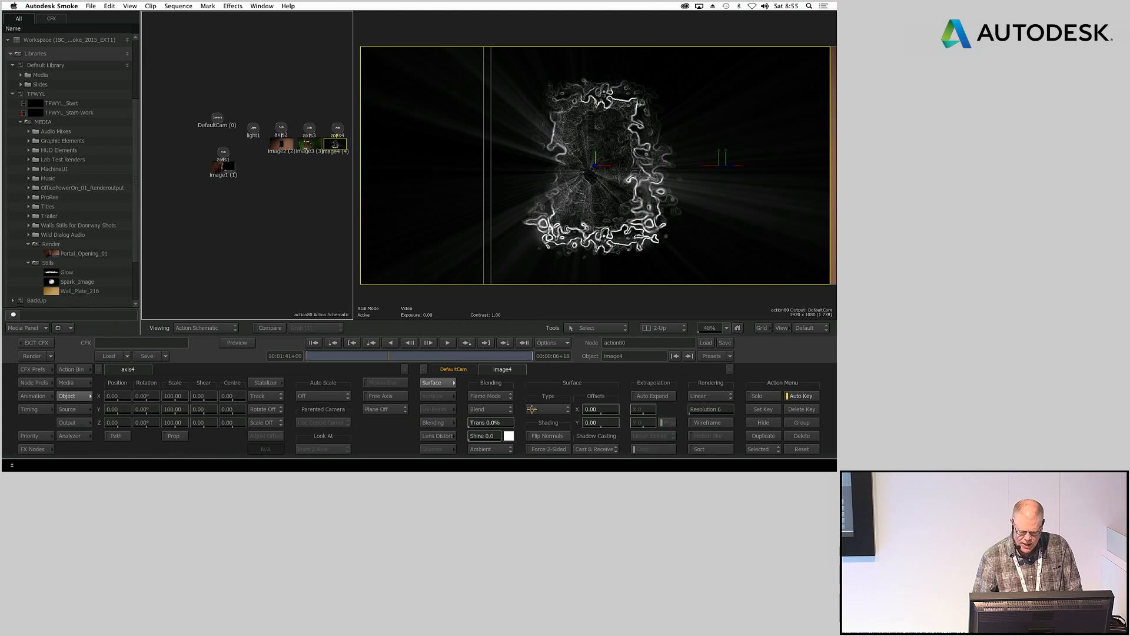
pyautogui.click(501, 409)
pyautogui.click(506, 352)
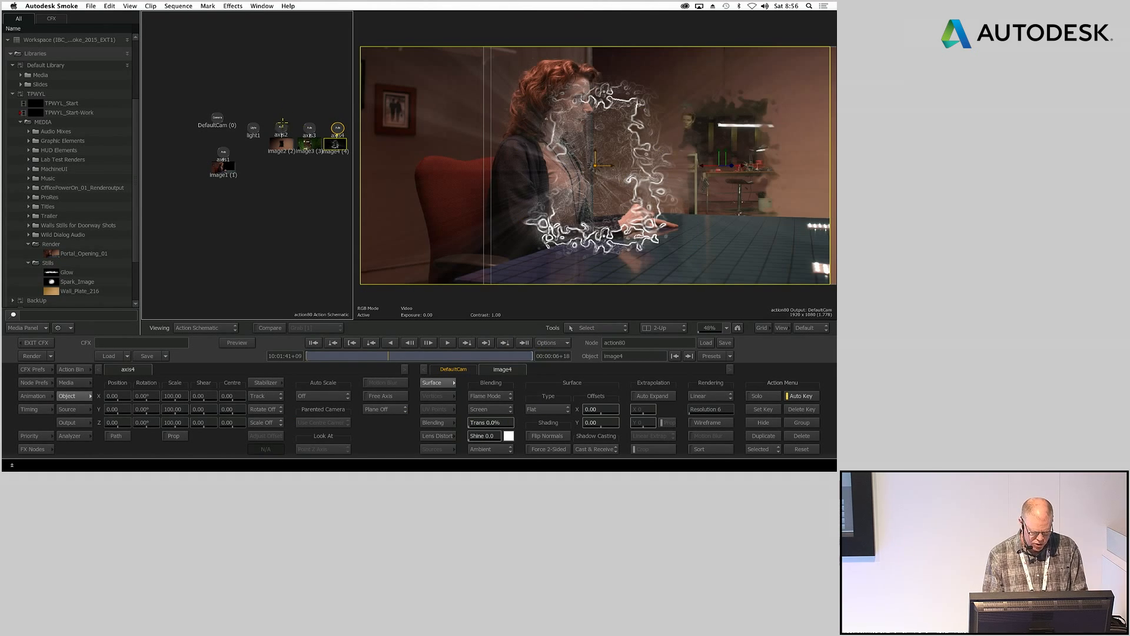
pyautogui.moveTo(282, 126); pyautogui.dragTo(299, 64)
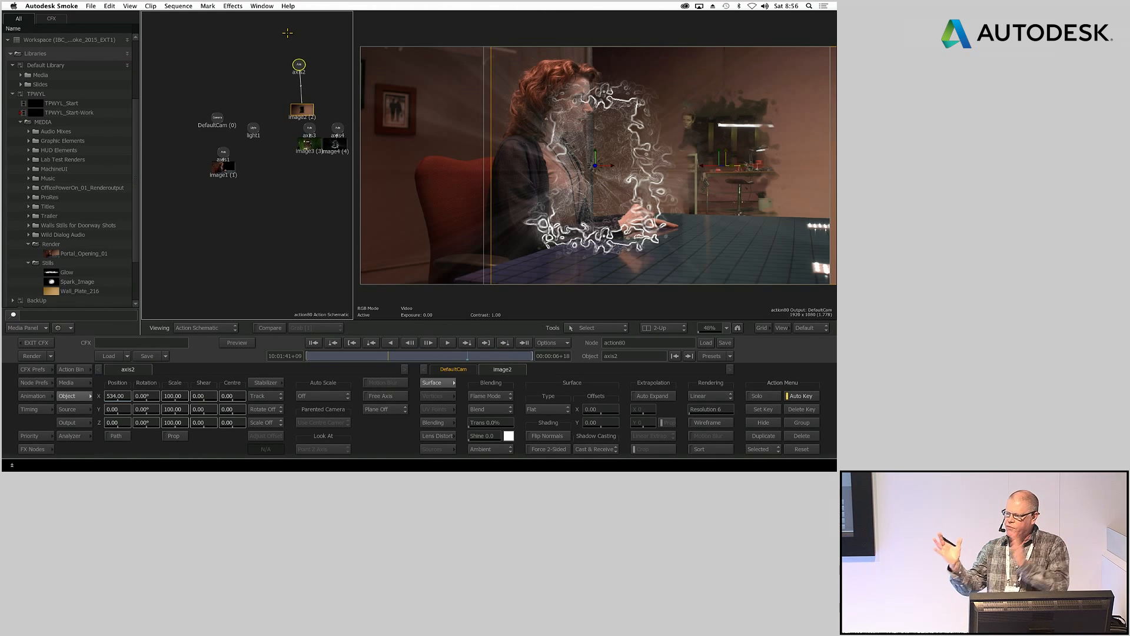
pyautogui.moveTo(299, 65)
pyautogui.mouseDown()
pyautogui.moveTo(332, 71)
pyautogui.moveTo(310, 75)
pyautogui.mouseUp()
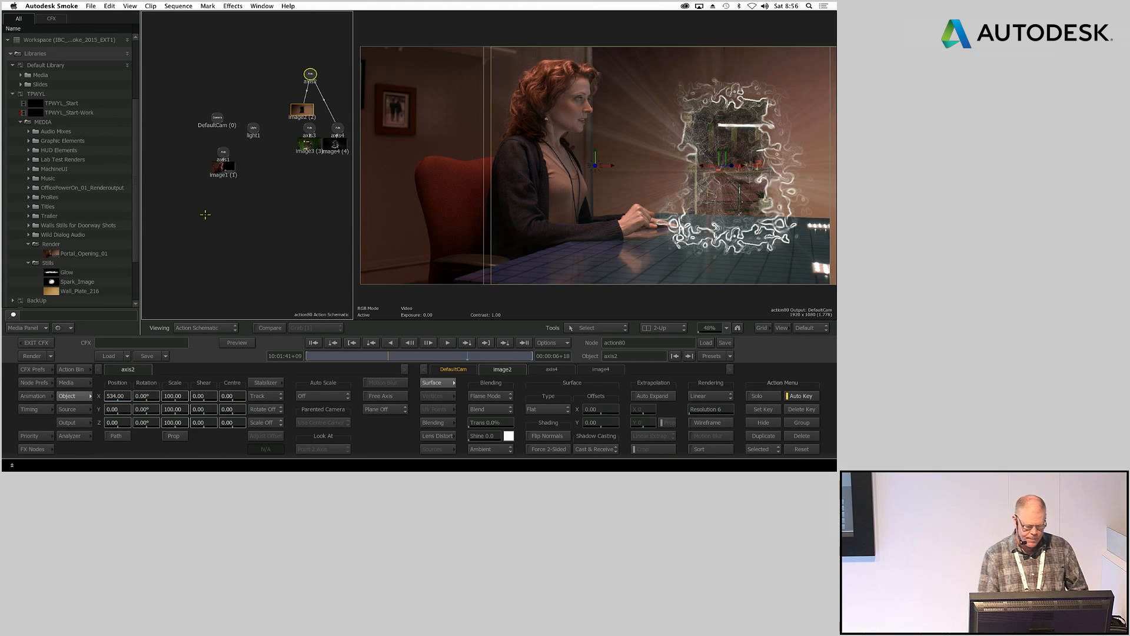
# Step: Reorder the rays layer's priority to sit behind the woman and table, set its transparency to 44%, and exit ConnectFX to the timeline
pyautogui.click(29, 436)
pyautogui.moveTo(240, 375); pyautogui.dragTo(266, 390)
pyautogui.click(27, 434)
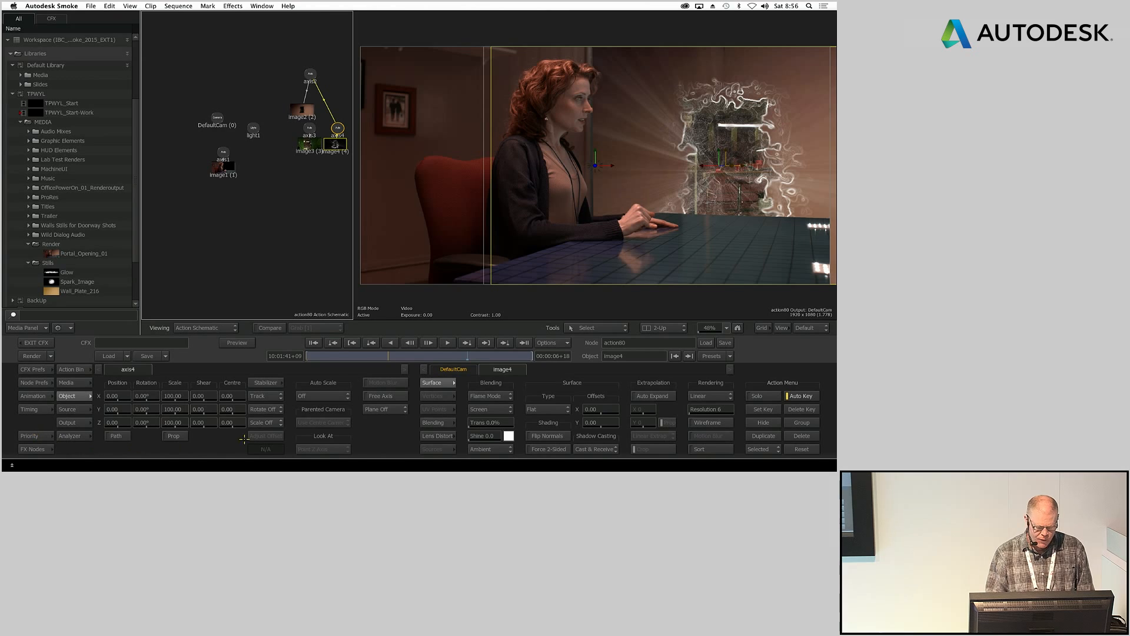
pyautogui.moveTo(495, 421); pyautogui.dragTo(567, 349)
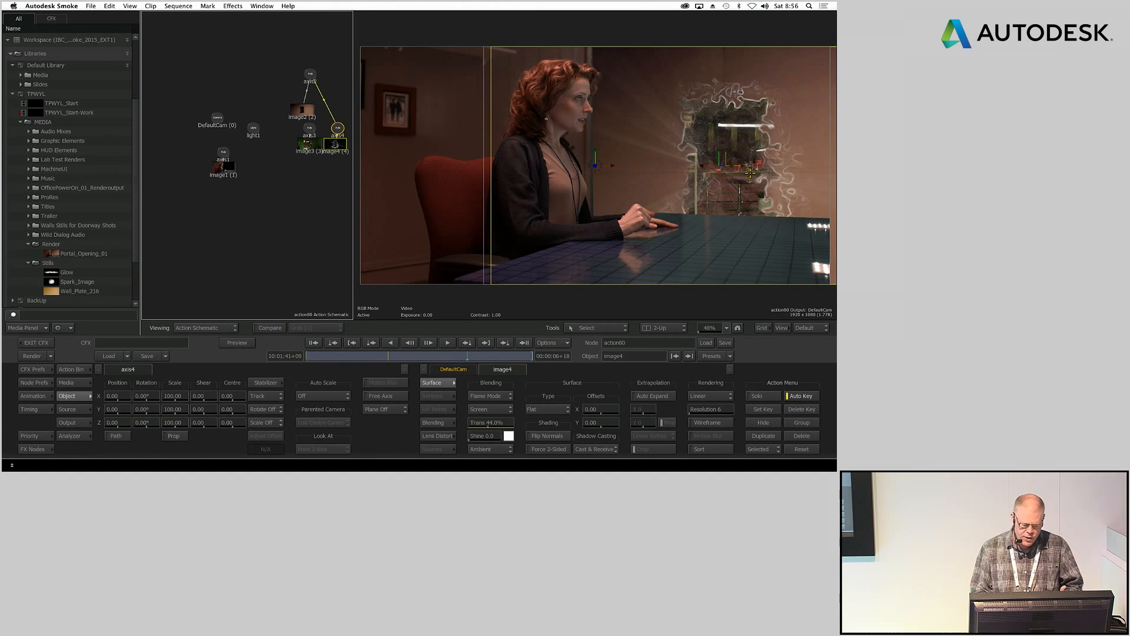
pyautogui.click(36, 343)
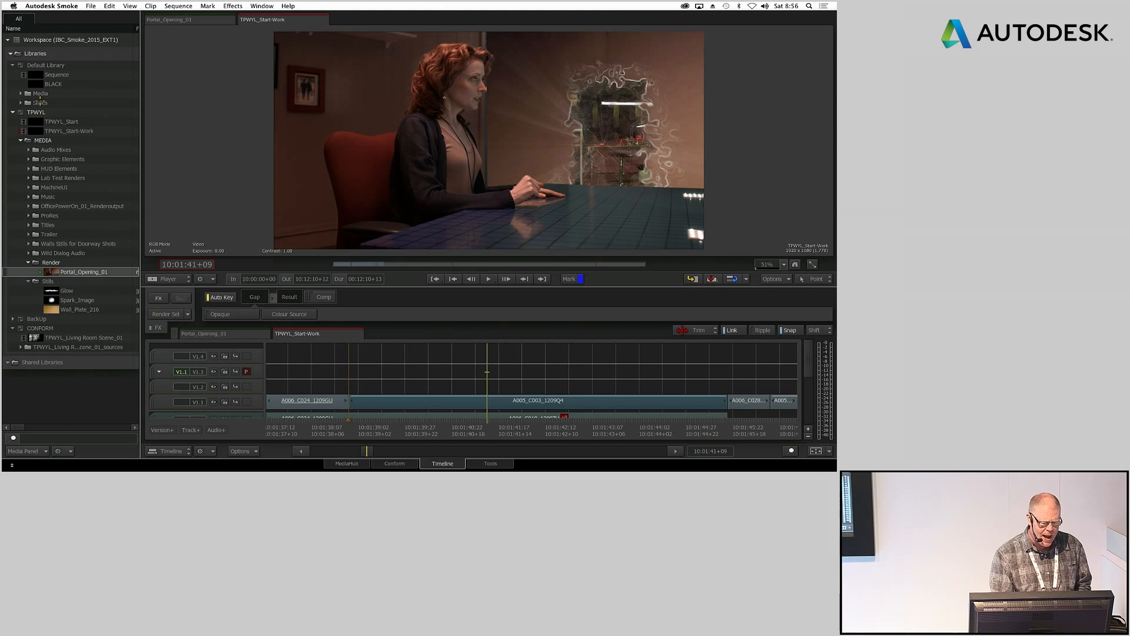
# Step: Open Slide1 from the Slides folder and step through its YouTube channel, AREA blogs and Smoke Essentials book slides
pyautogui.click(16, 102)
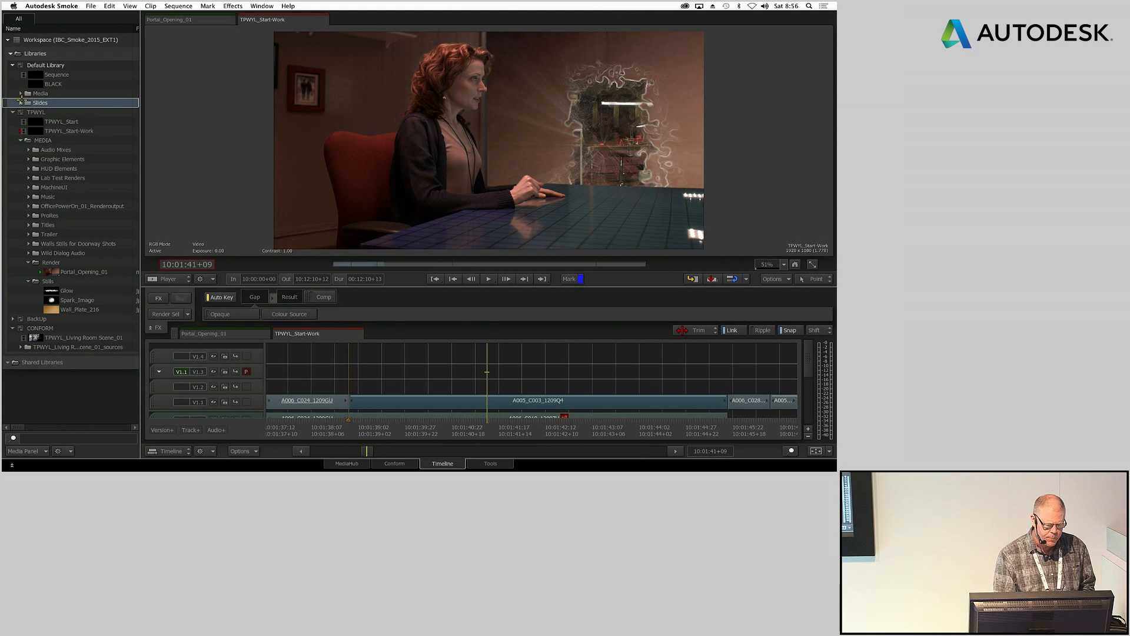
pyautogui.click(21, 102)
pyautogui.doubleClick(71, 112)
pyautogui.press('Right')
pyautogui.press('Right')
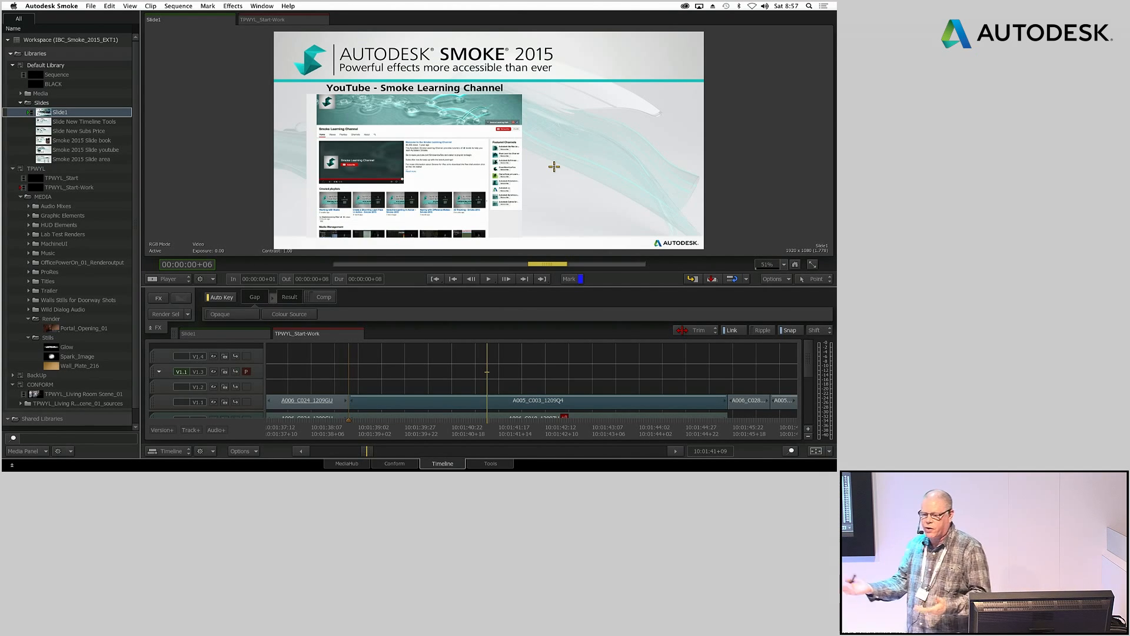
pyautogui.press('Right')
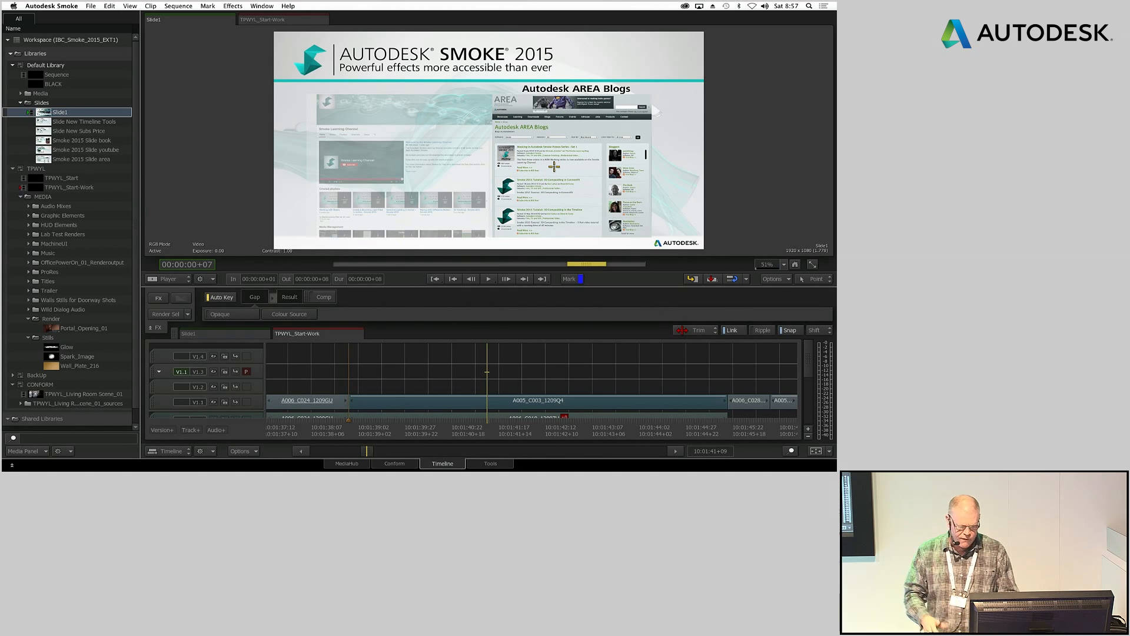
pyautogui.press('Right')
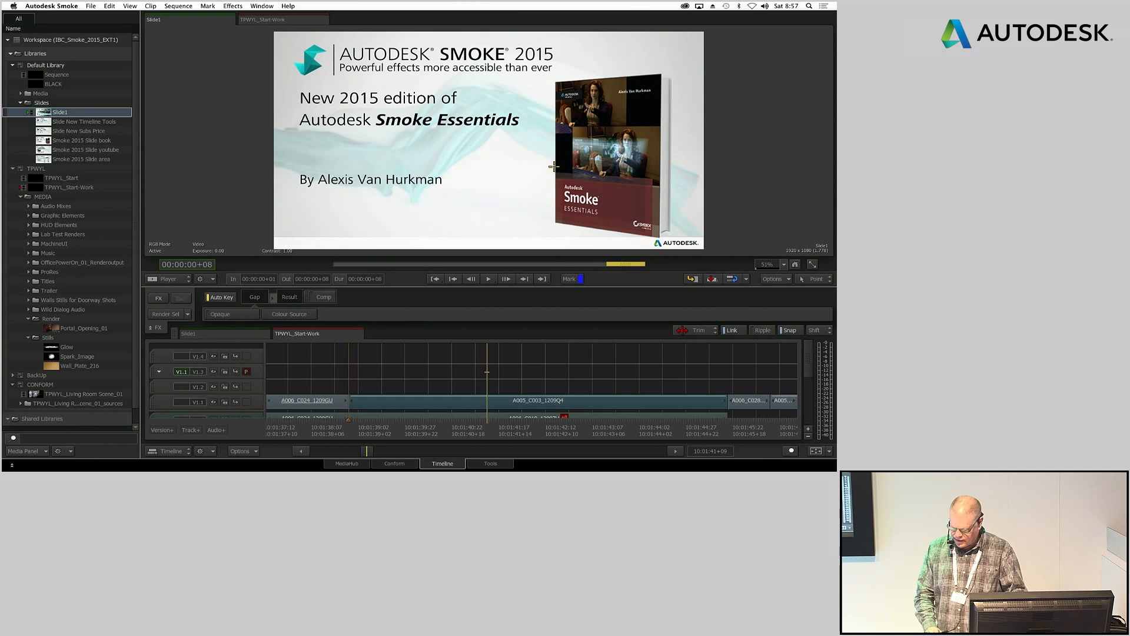